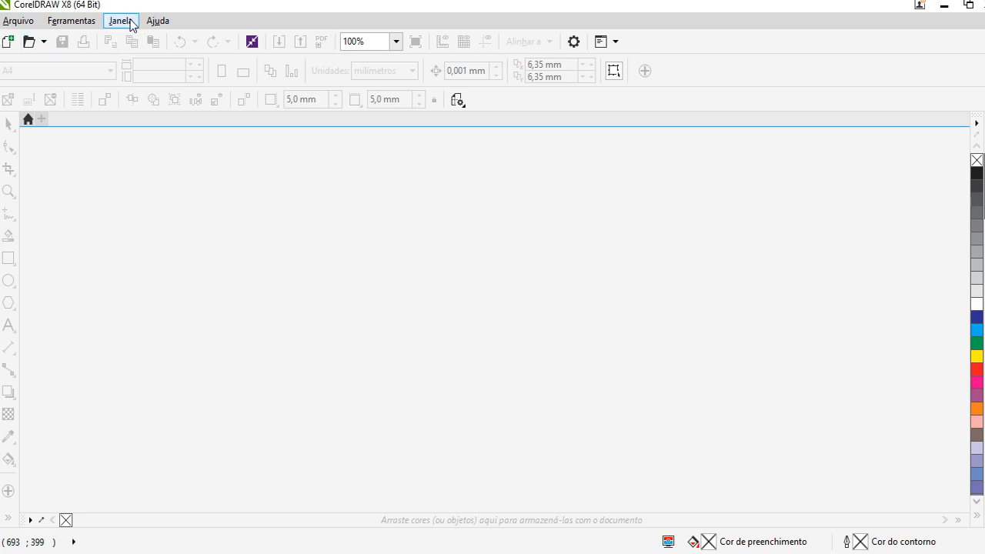
# Step: Examine the available workspaces and their specializations with a new blank A4 document open, and close that document
pyautogui.click(8, 42)
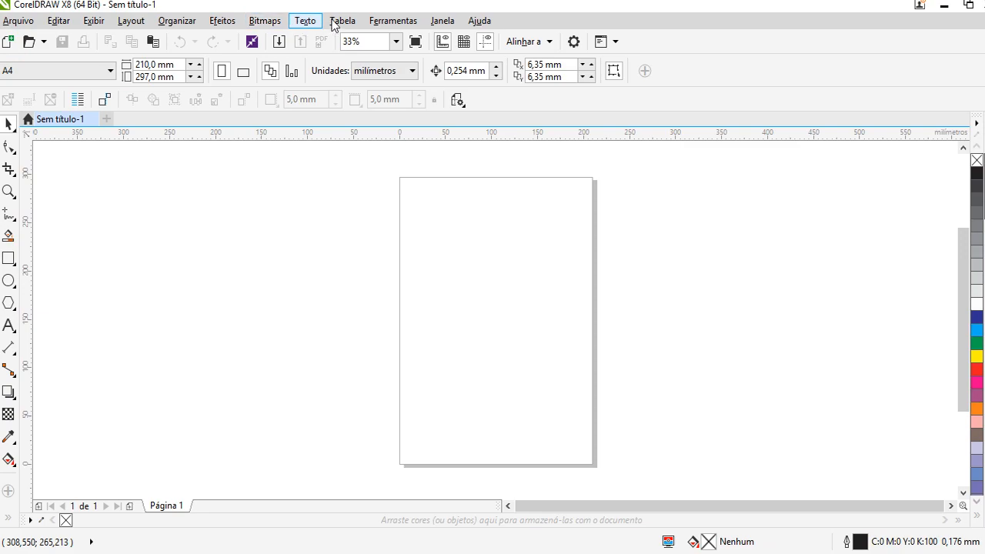
pyautogui.click(373, 22)
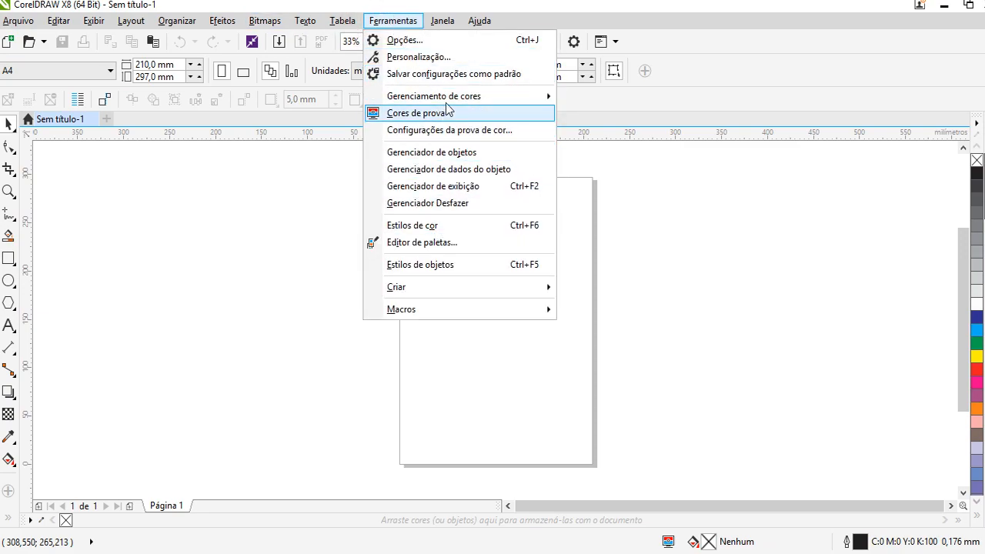
pyautogui.moveTo(443, 21)
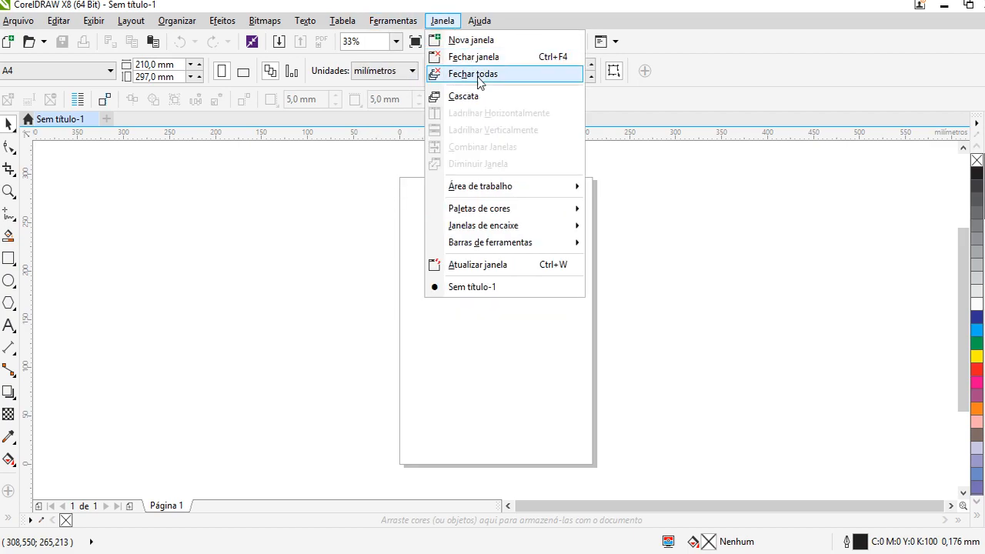
pyautogui.moveTo(539, 191)
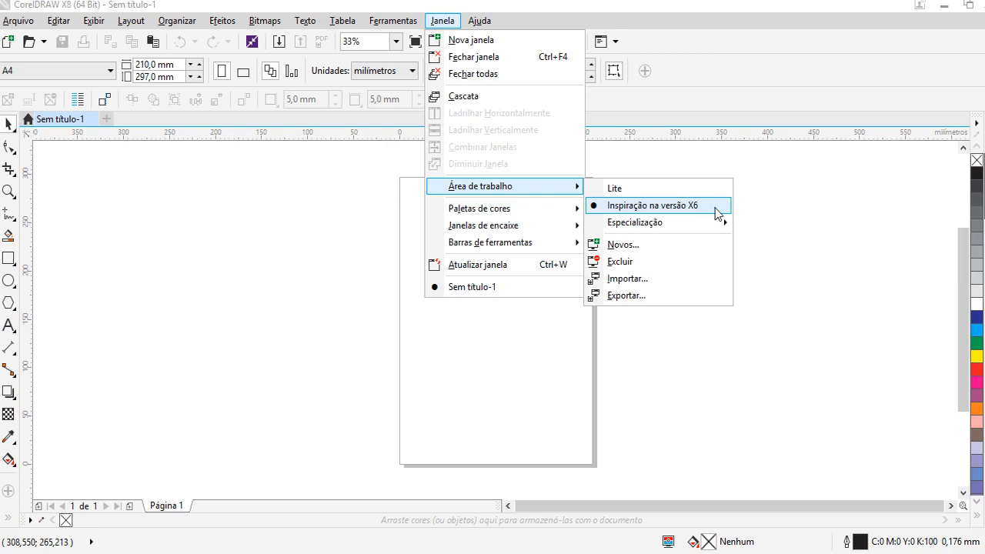
pyautogui.moveTo(755, 223)
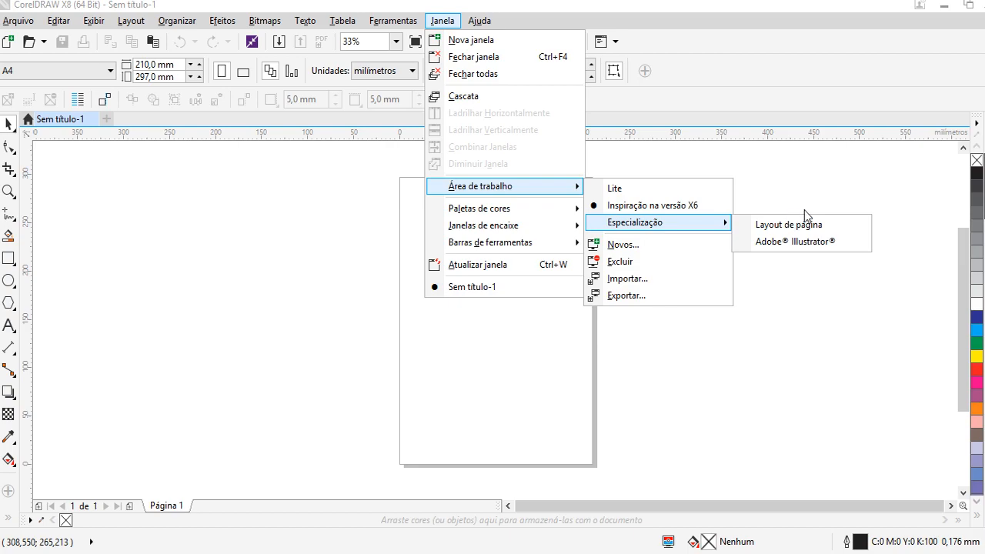
pyautogui.click(839, 181)
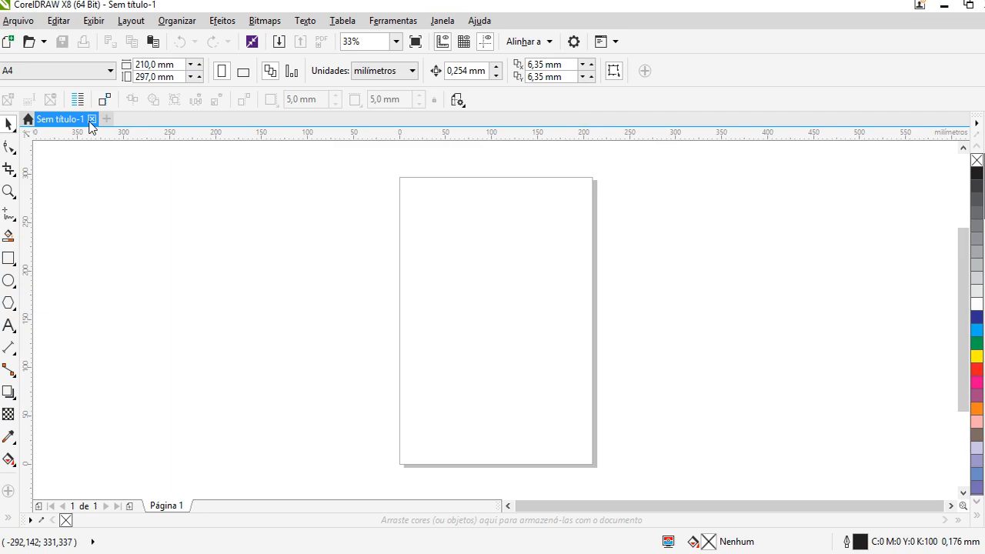
pyautogui.click(90, 121)
pyautogui.click(356, 333)
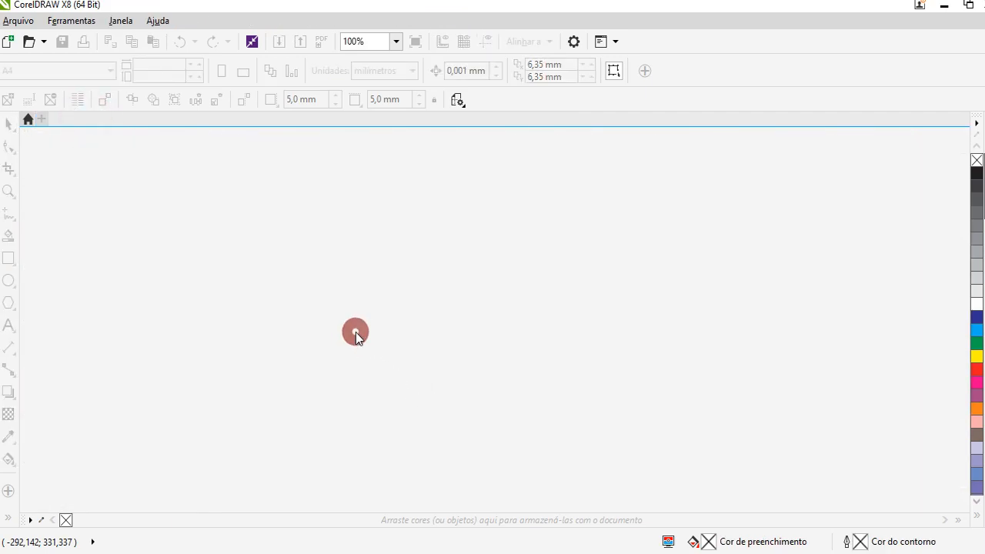
# Step: View the template gallery for creating a document from a template, and close it without choosing one
pyautogui.click(16, 22)
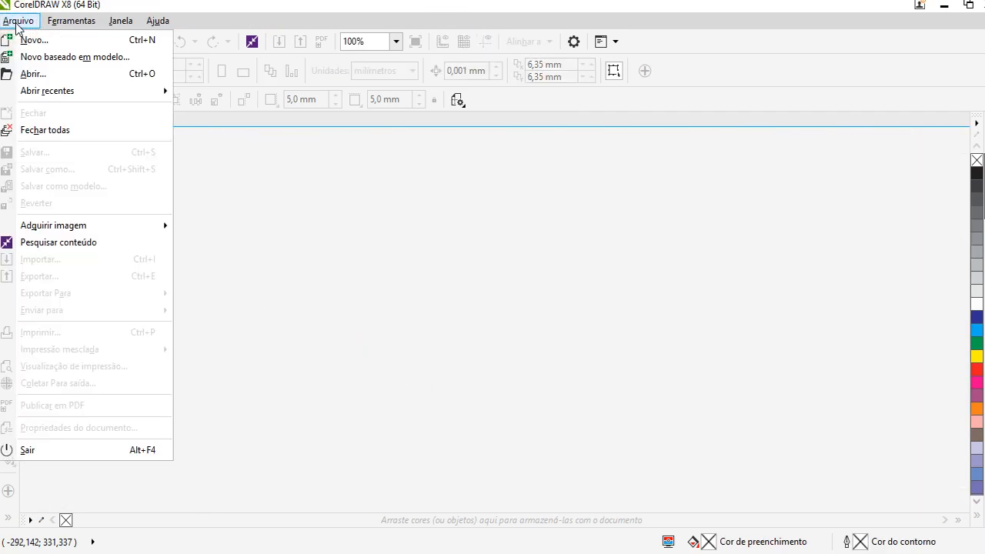
pyautogui.click(26, 62)
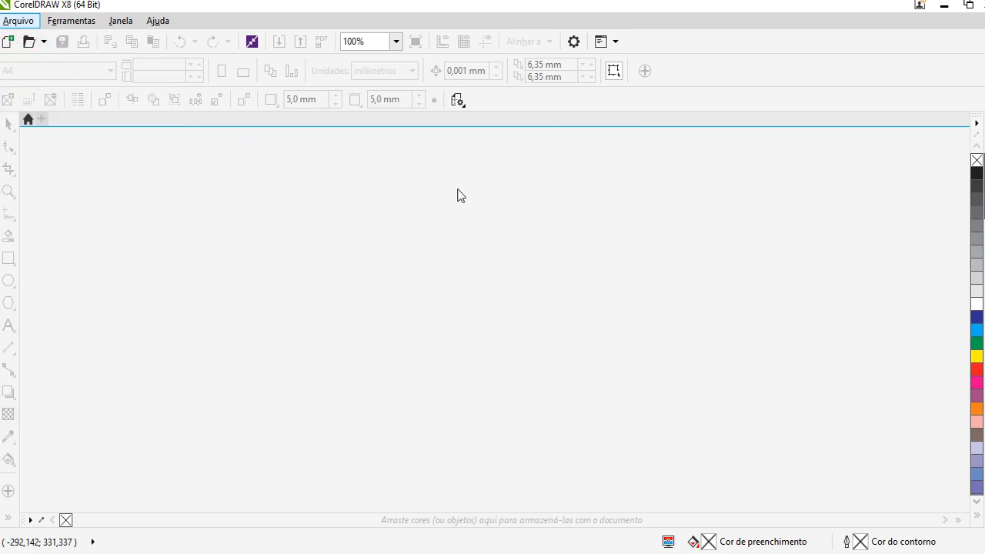
pyautogui.click(18, 24)
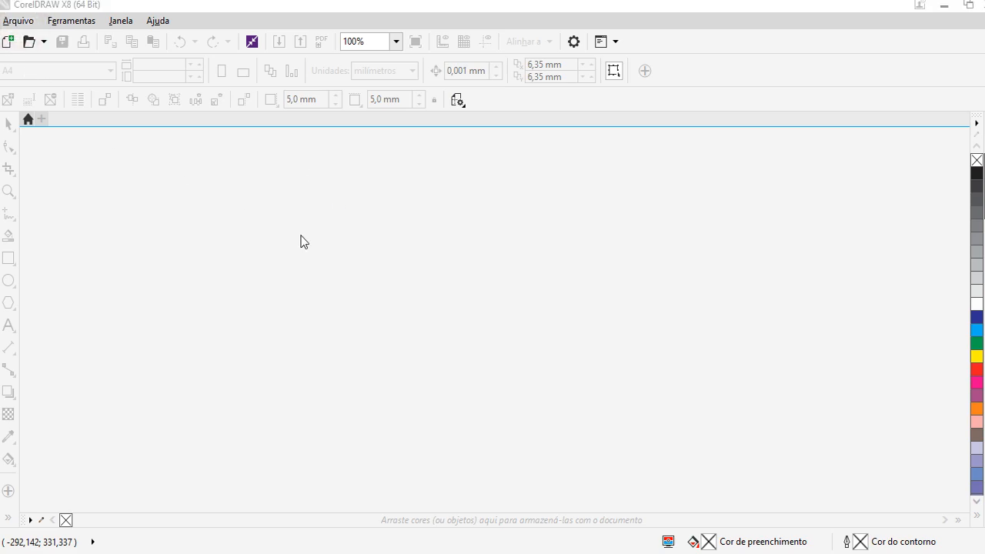
pyautogui.hotkey('alt', 'Tab')
pyautogui.click(934, 140)
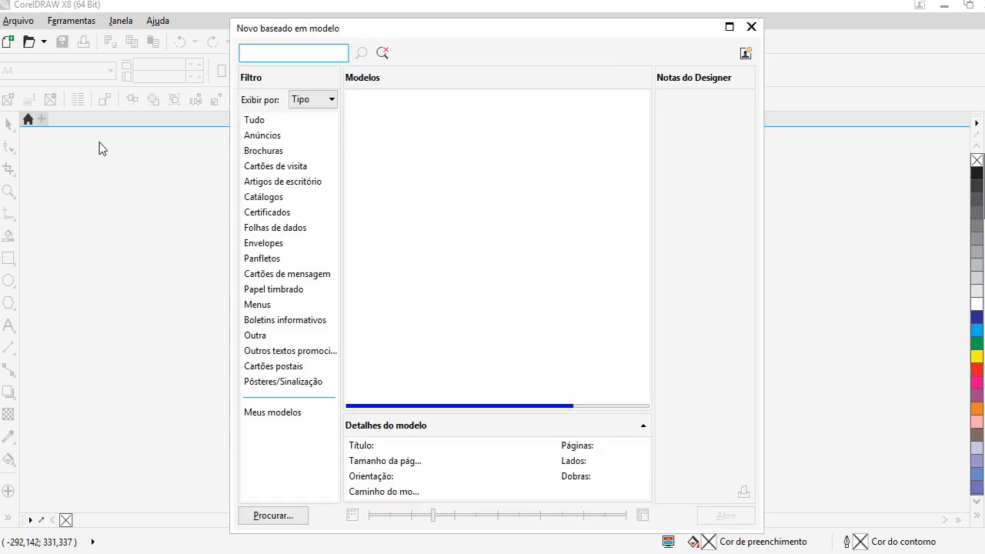
pyautogui.click(752, 26)
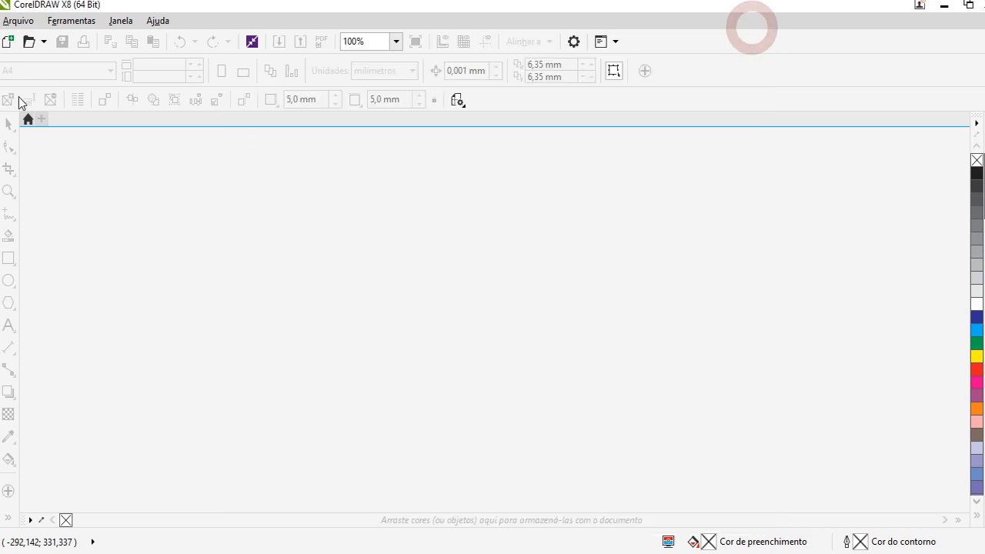
# Step: Create a new blank portrait A4 document
pyautogui.click(12, 18)
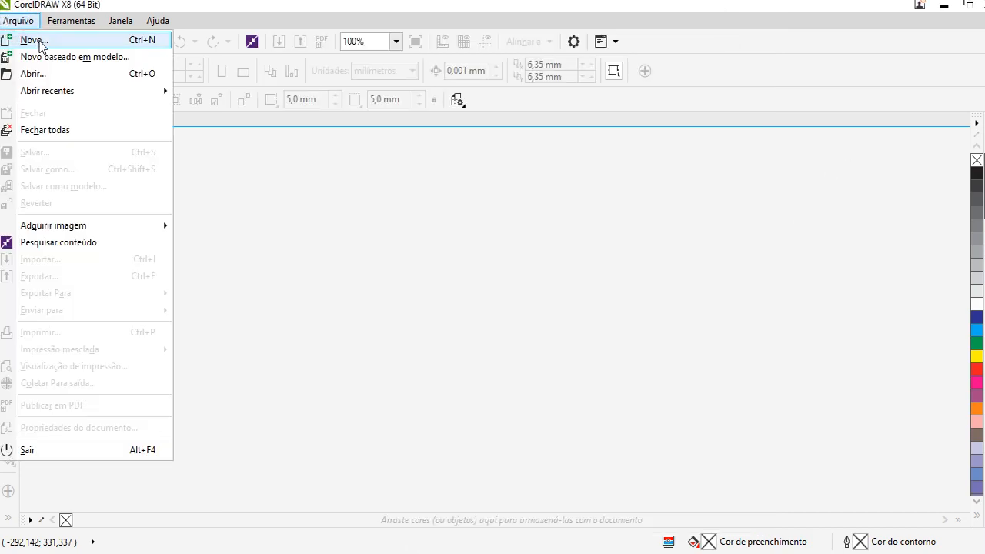
pyautogui.click(39, 40)
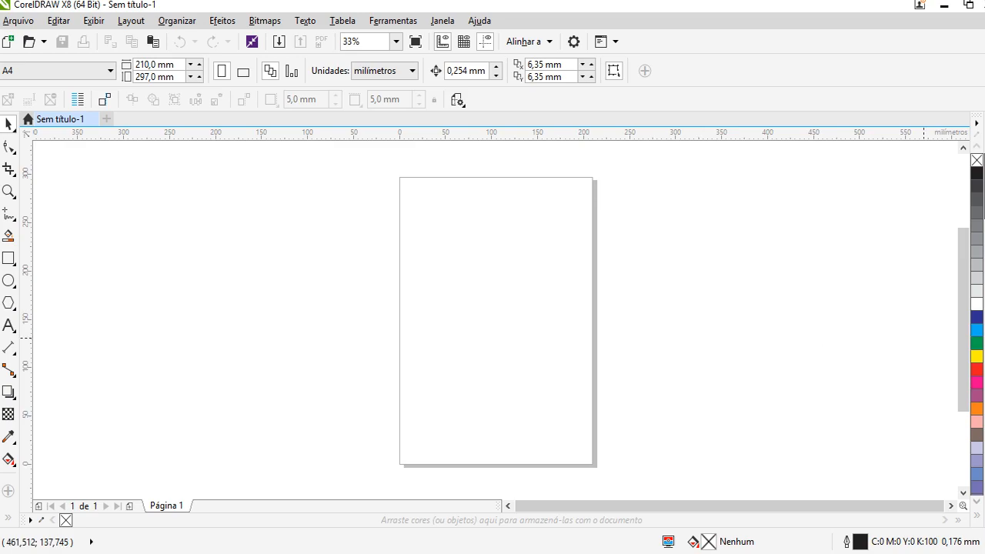
pyautogui.click(286, 282)
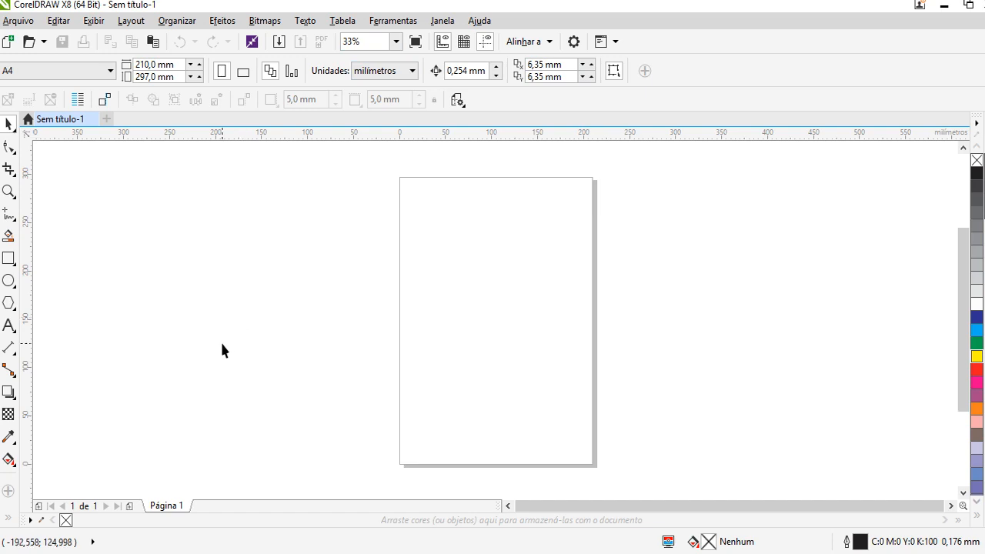
# Step: Examine the file-handling commands, including the recently opened files and the import, export and send options
pyautogui.click(31, 21)
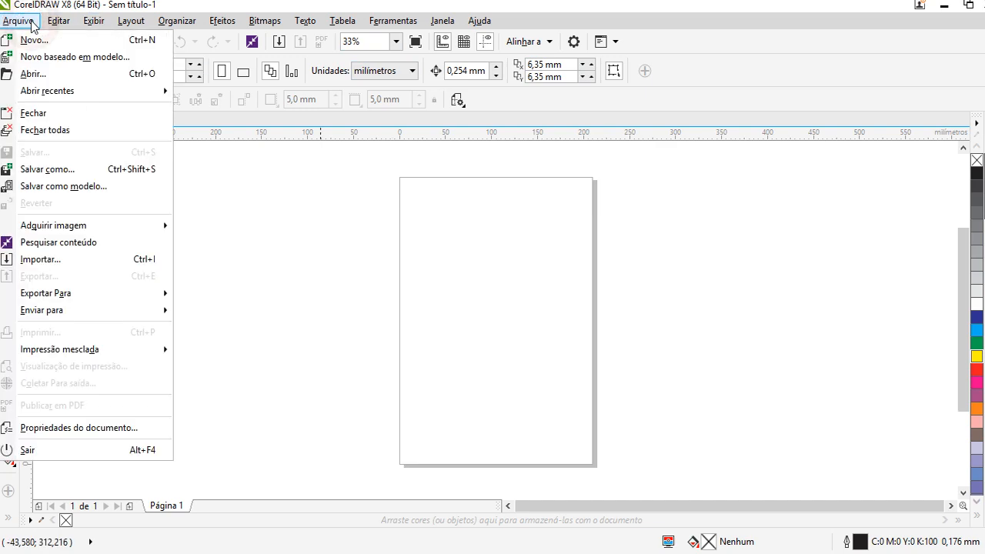
pyautogui.click(87, 21)
pyautogui.click(11, 21)
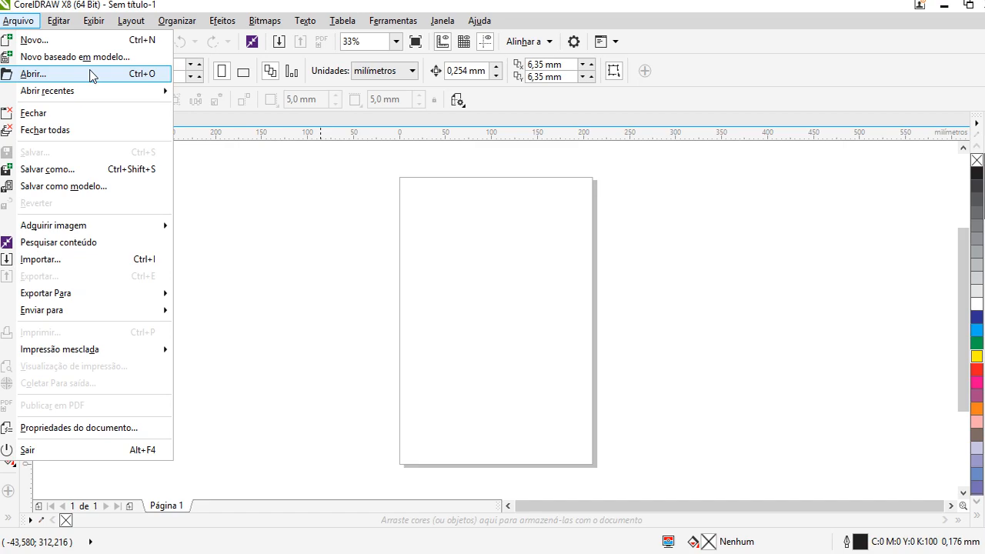
pyautogui.moveTo(95, 91)
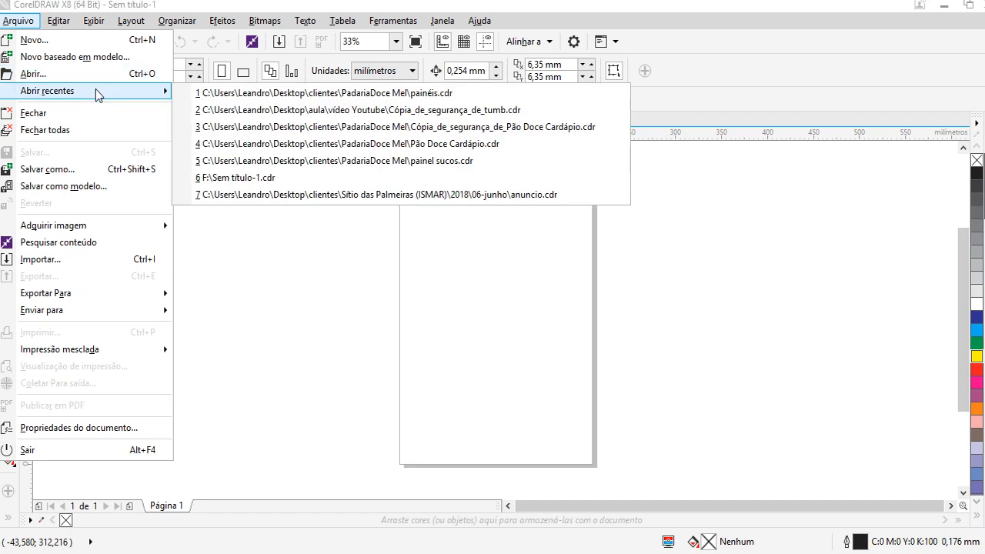
pyautogui.click(754, 303)
pyautogui.click(18, 21)
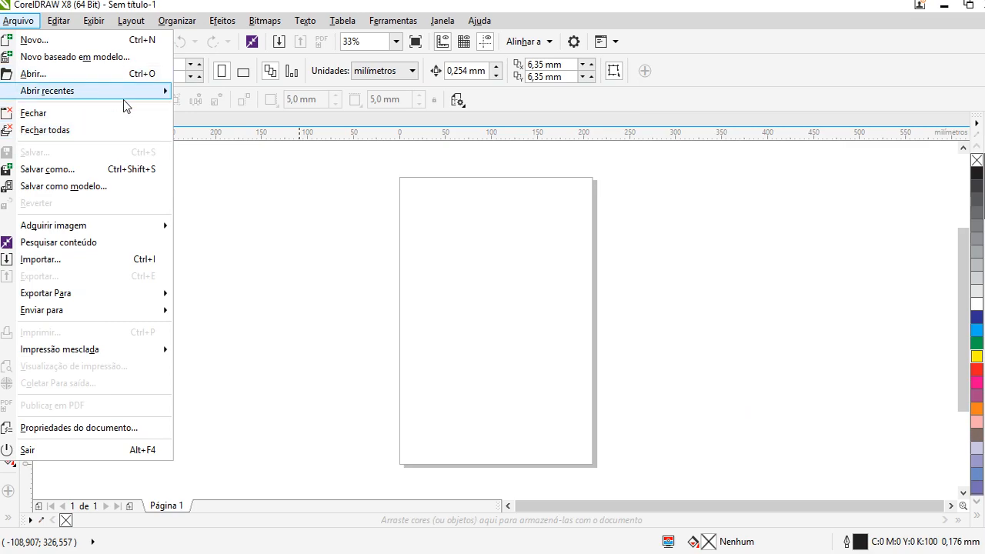
pyautogui.click(360, 351)
pyautogui.click(17, 21)
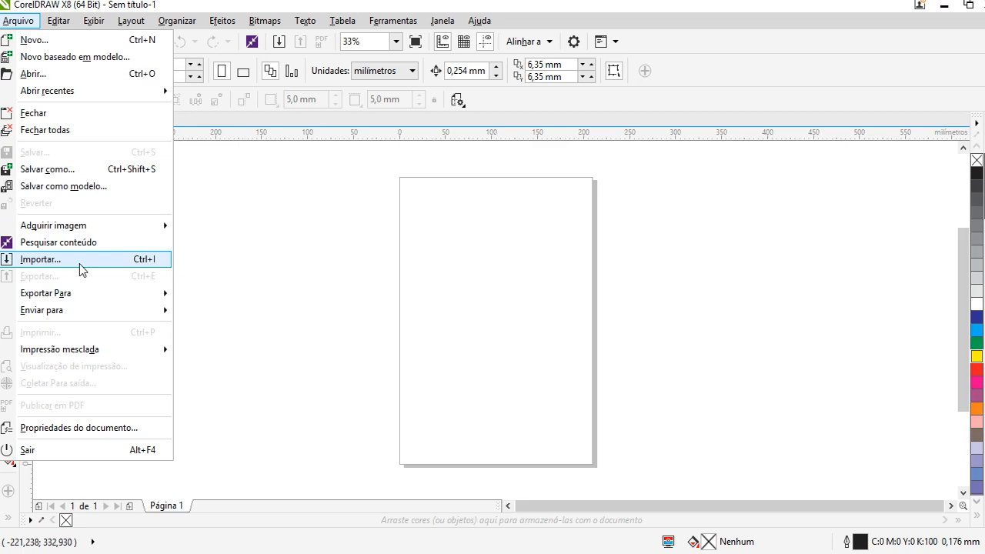
pyautogui.moveTo(108, 312)
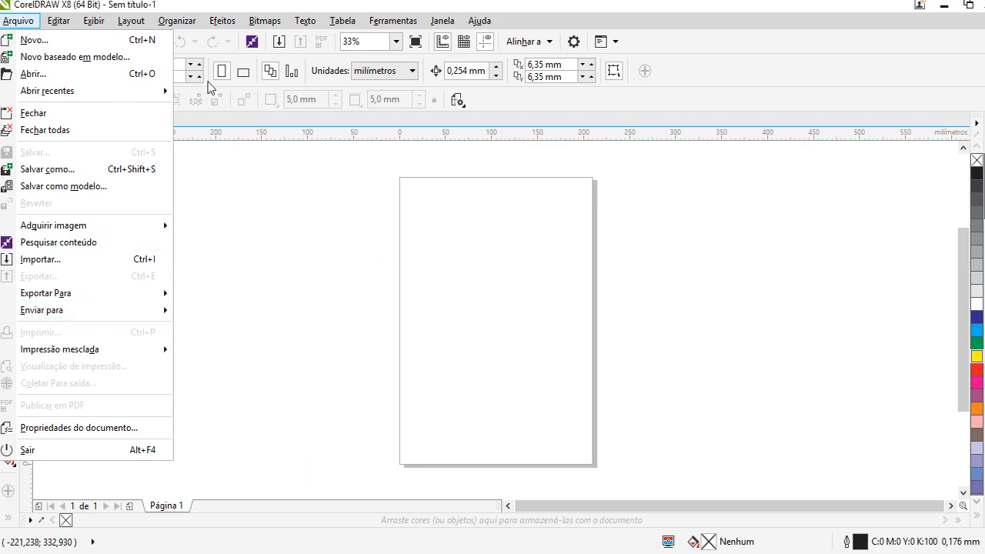
# Step: Examine the editing commands and the display options, such as wireframe modes, rulers, grid and guidelines
pyautogui.click(62, 22)
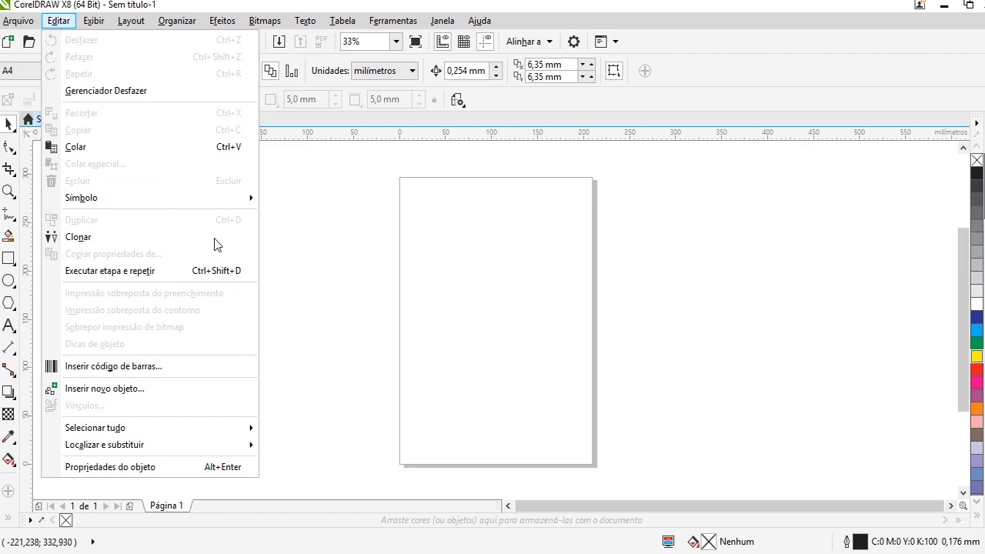
pyautogui.moveTo(94, 20)
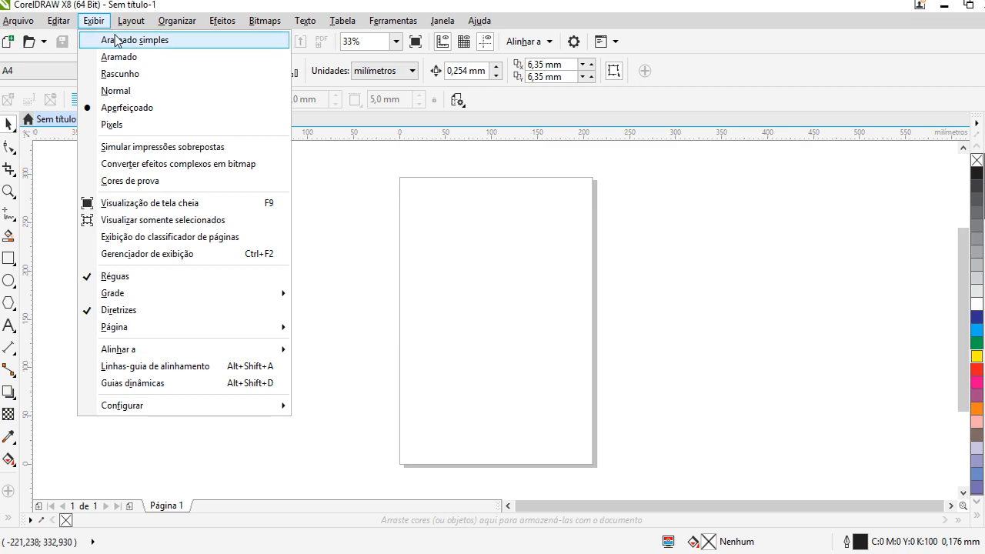
pyautogui.click(93, 24)
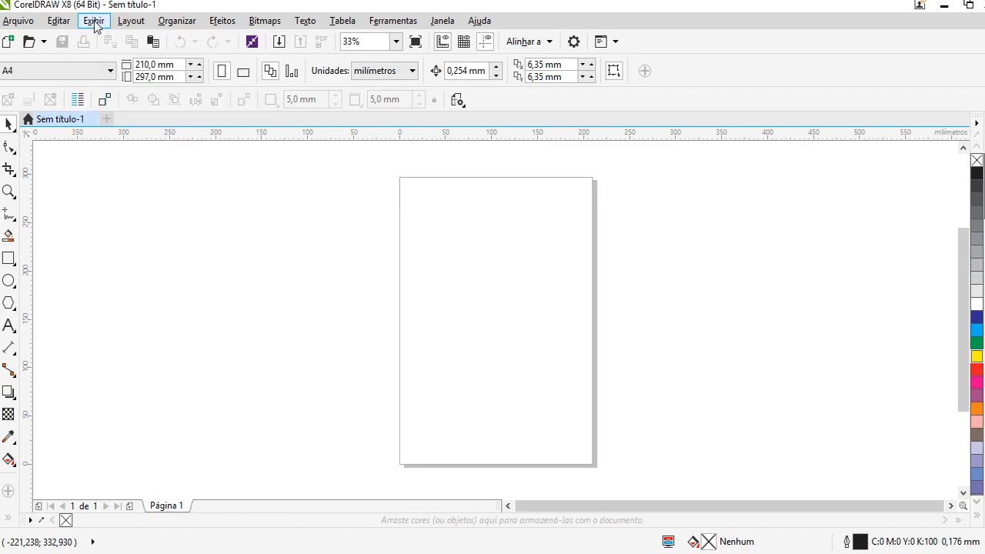
pyautogui.click(90, 21)
pyautogui.click(91, 22)
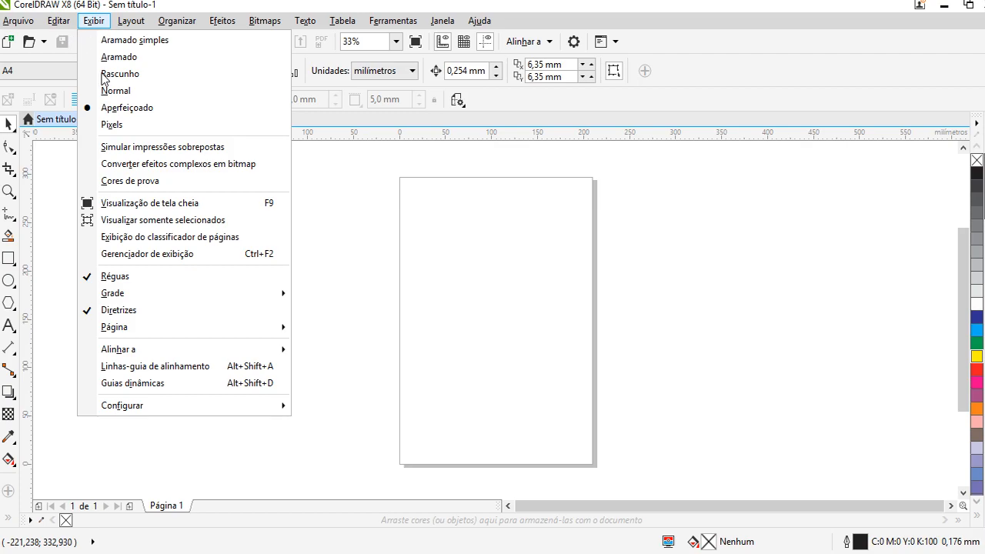
pyautogui.press('Escape')
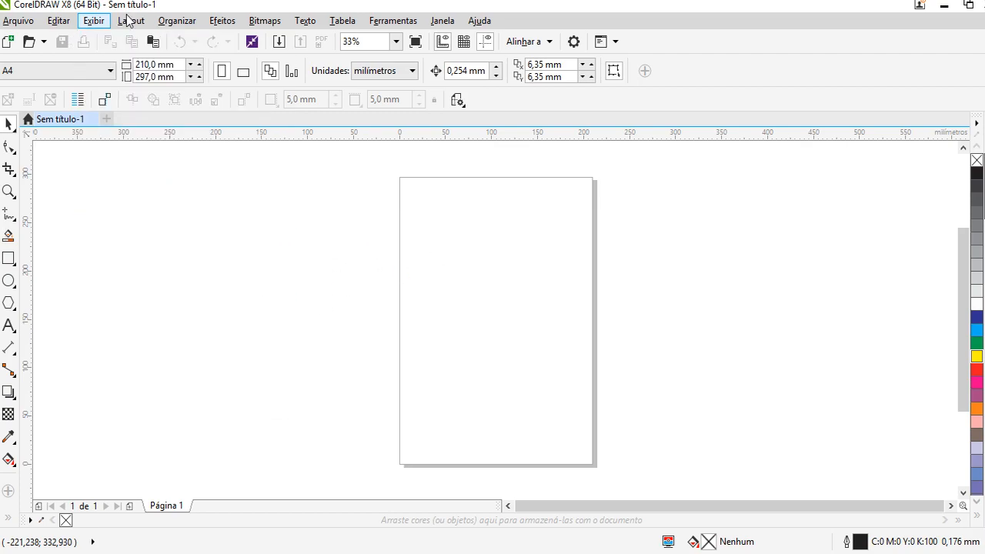
# Step: Examine the commands available for page layout, arranging objects, effects, bitmaps and text
pyautogui.click(131, 21)
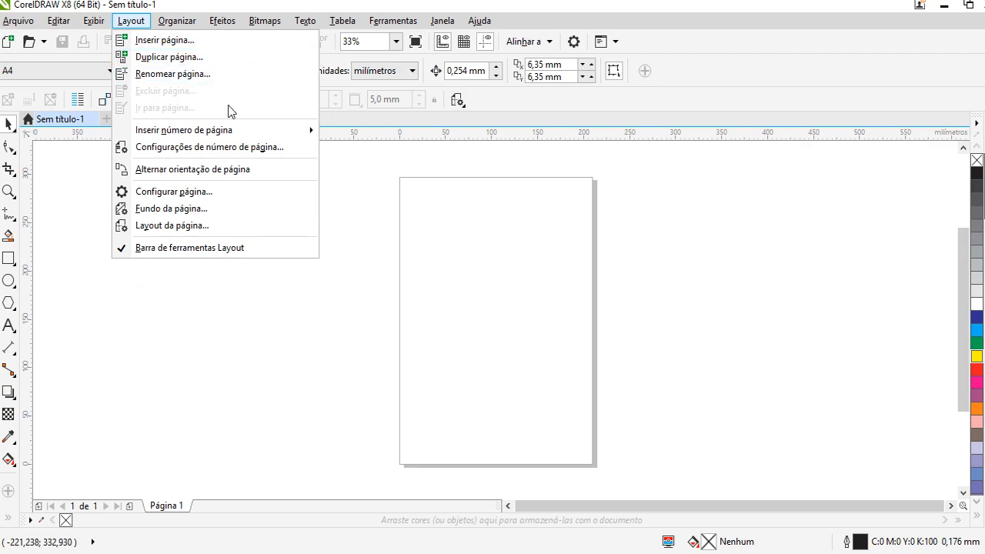
pyautogui.click(185, 21)
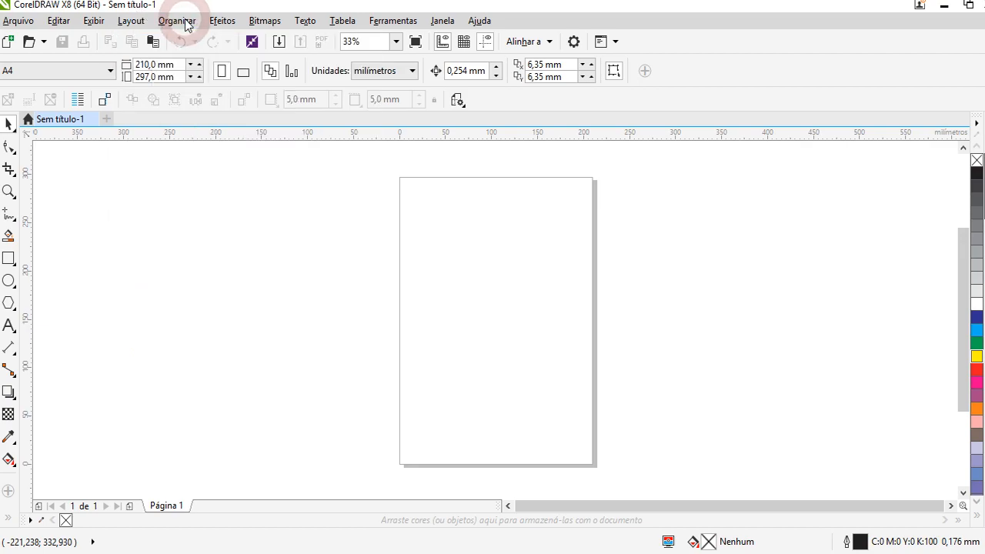
pyautogui.click(185, 22)
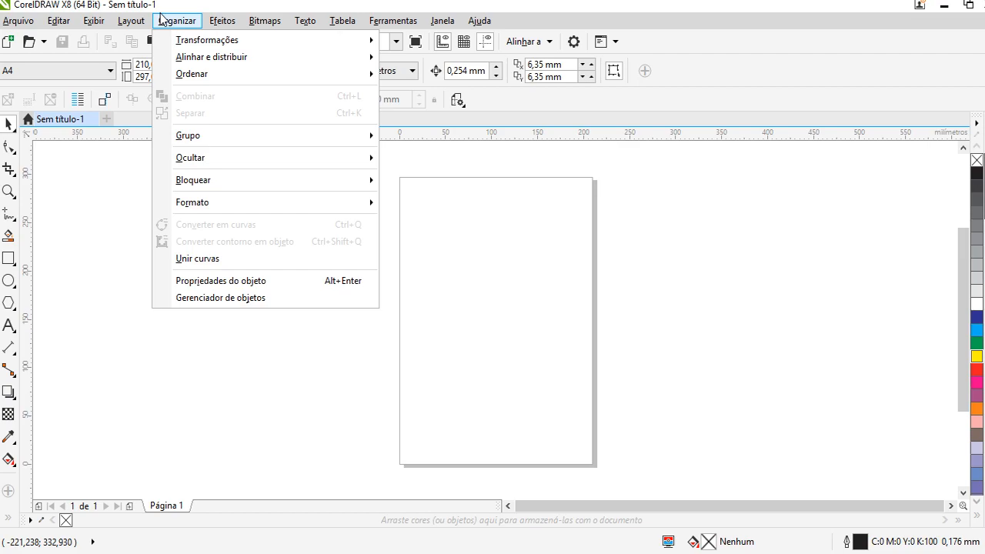
pyautogui.moveTo(217, 23)
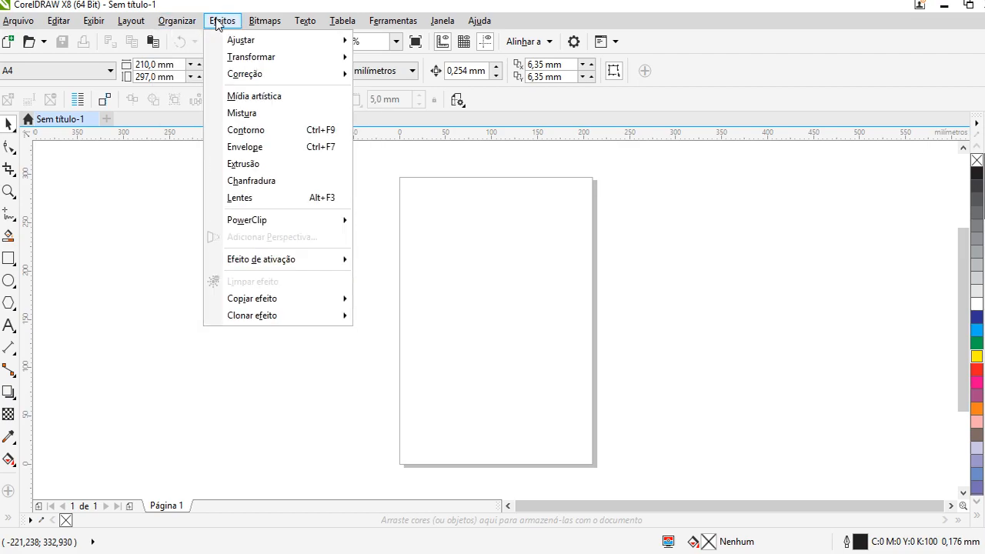
pyautogui.click(261, 24)
pyautogui.click(261, 24)
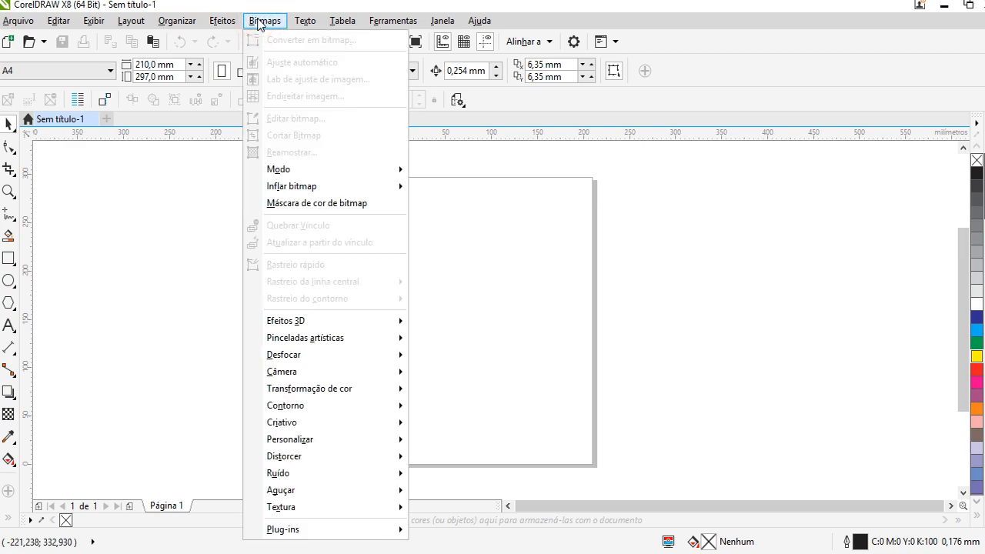
pyautogui.moveTo(296, 161)
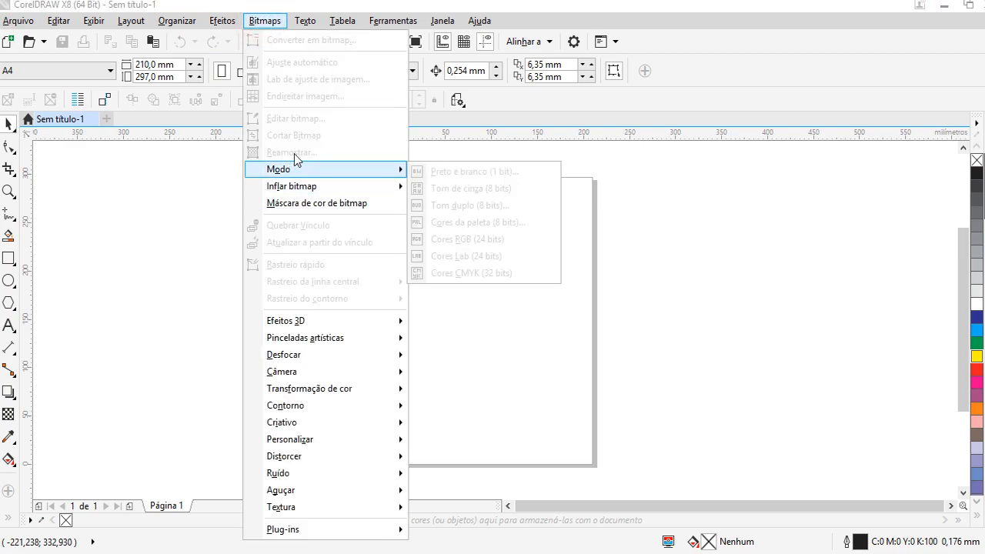
pyautogui.click(443, 21)
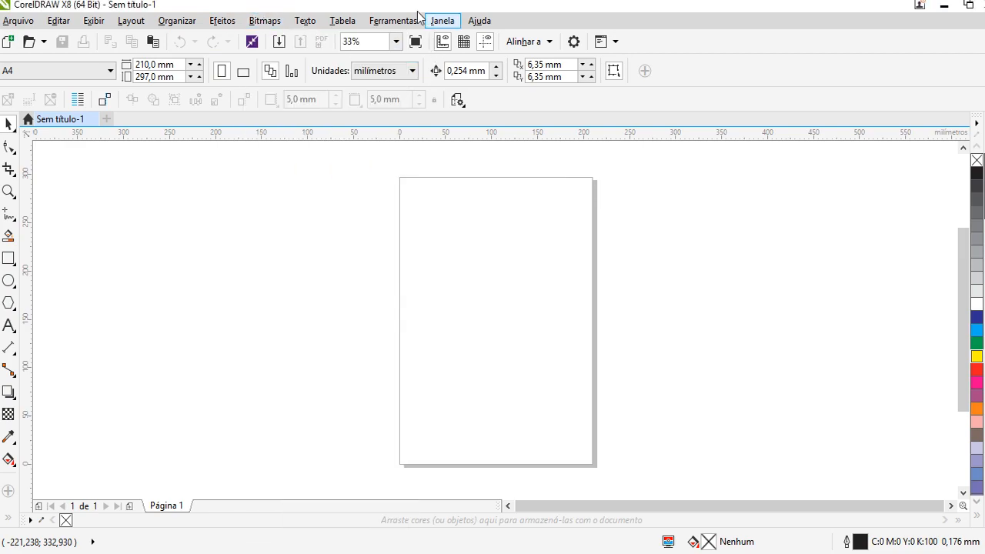
pyautogui.click(307, 21)
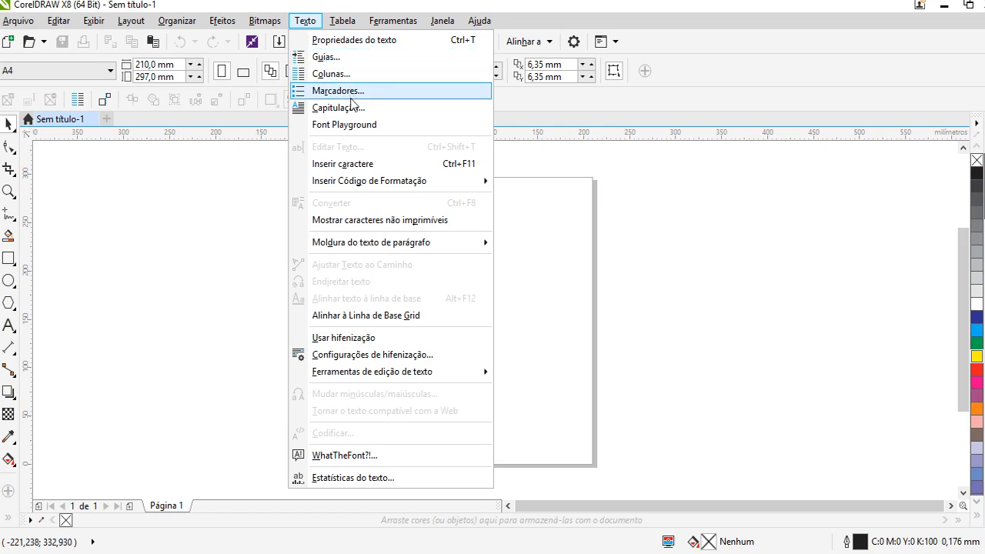
pyautogui.moveTo(350, 242)
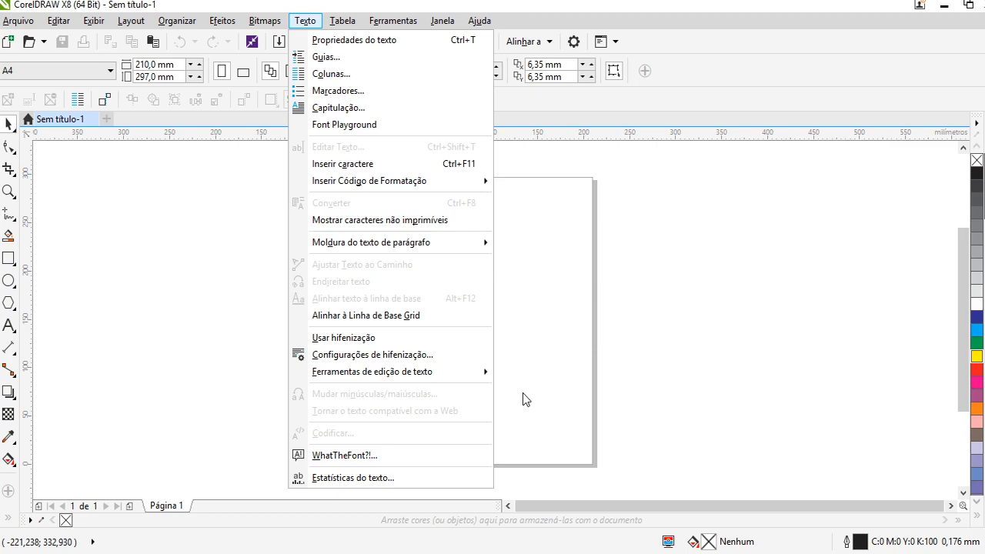
# Step: Examine the commands available for tables, tools, windows and help
pyautogui.moveTo(343, 21)
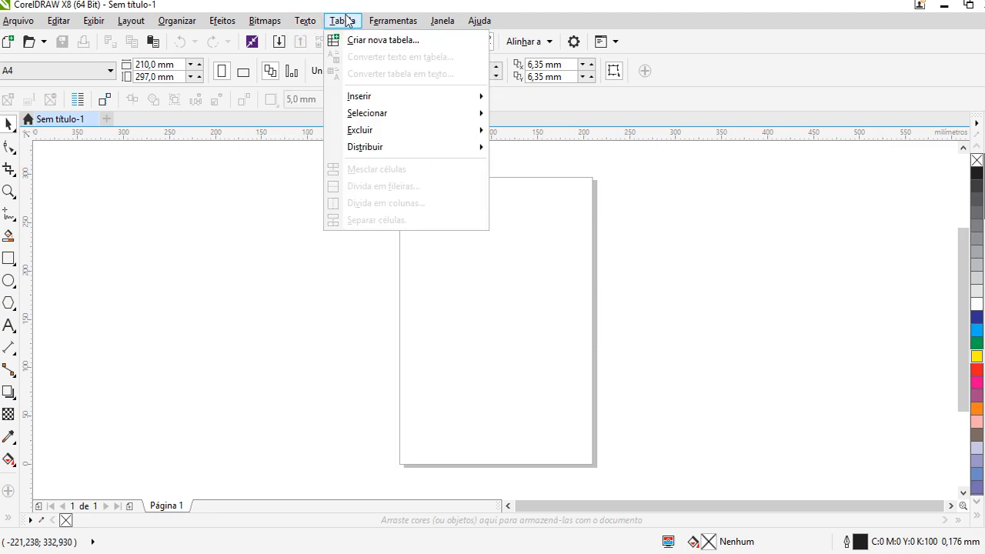
pyautogui.moveTo(389, 23)
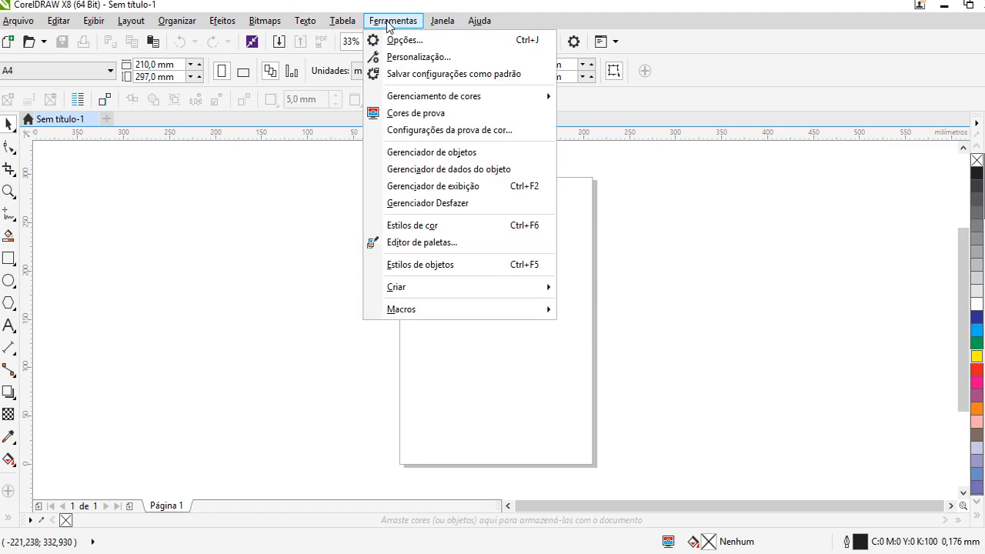
pyautogui.moveTo(439, 25)
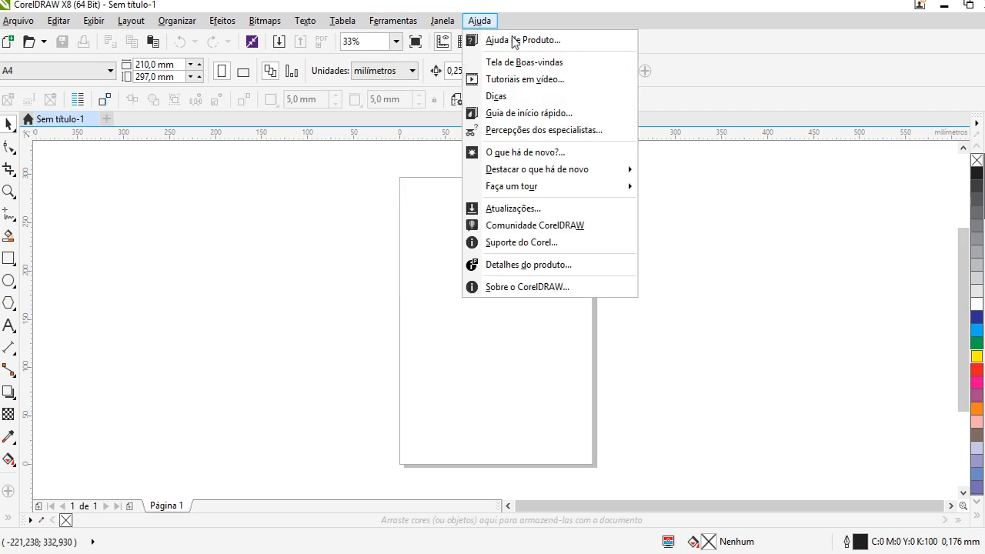
pyautogui.click(766, 296)
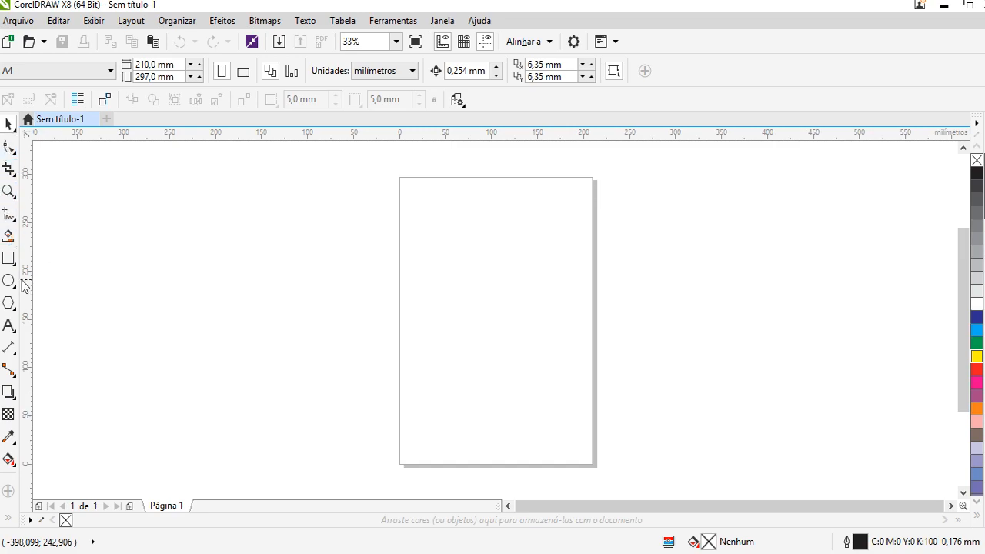
# Step: Draw a rectangle, scale it to about 184 by 119 mm and place it around the middle of the page
pyautogui.click(10, 259)
pyautogui.click(61, 260)
pyautogui.moveTo(266, 237); pyautogui.dragTo(531, 418)
pyautogui.click(10, 123)
pyautogui.moveTo(538, 242); pyautogui.dragTo(436, 303)
pyautogui.moveTo(367, 327); pyautogui.dragTo(514, 274)
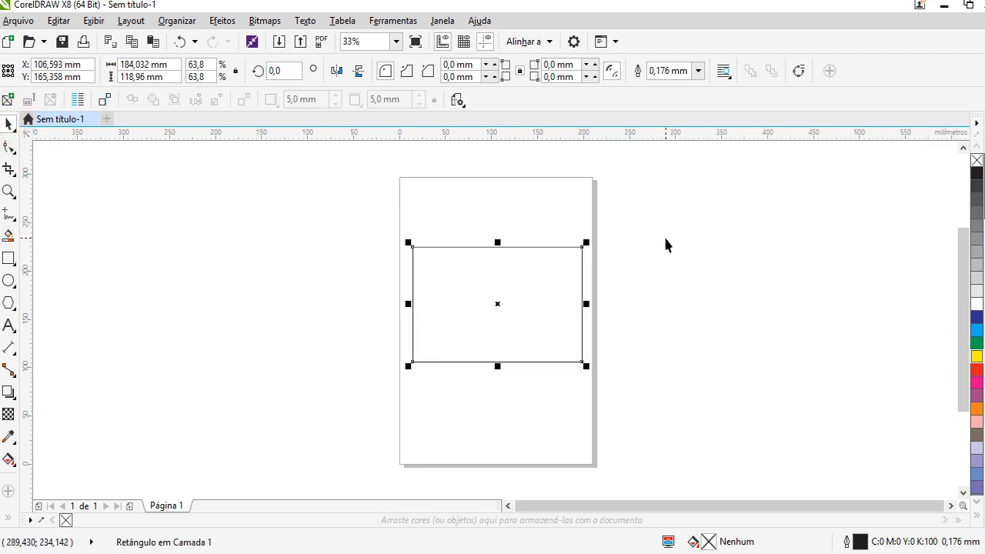
pyautogui.click(685, 231)
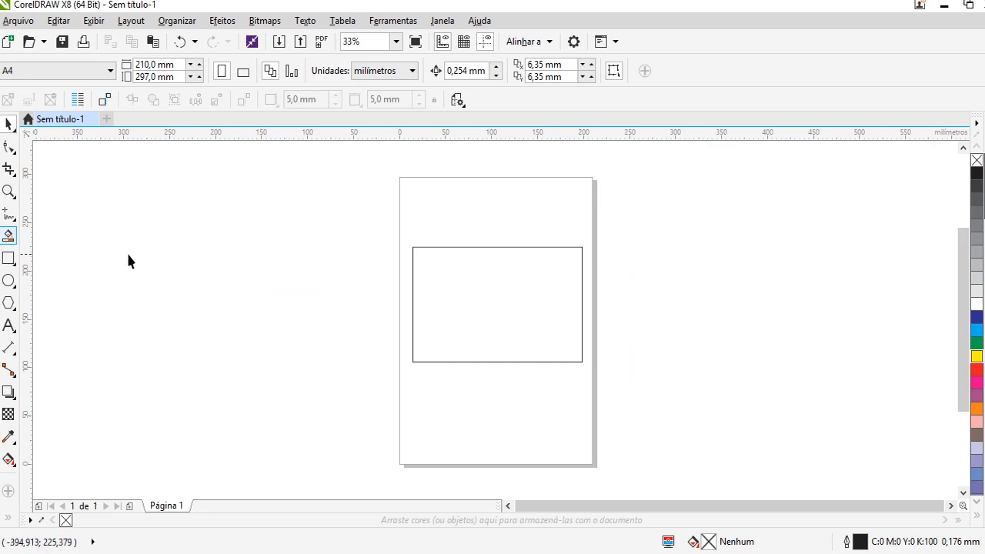
# Step: Draw trial rectangles starting from the corner, edge and centre of the existing rectangle, deleting each one
pyautogui.click(10, 258)
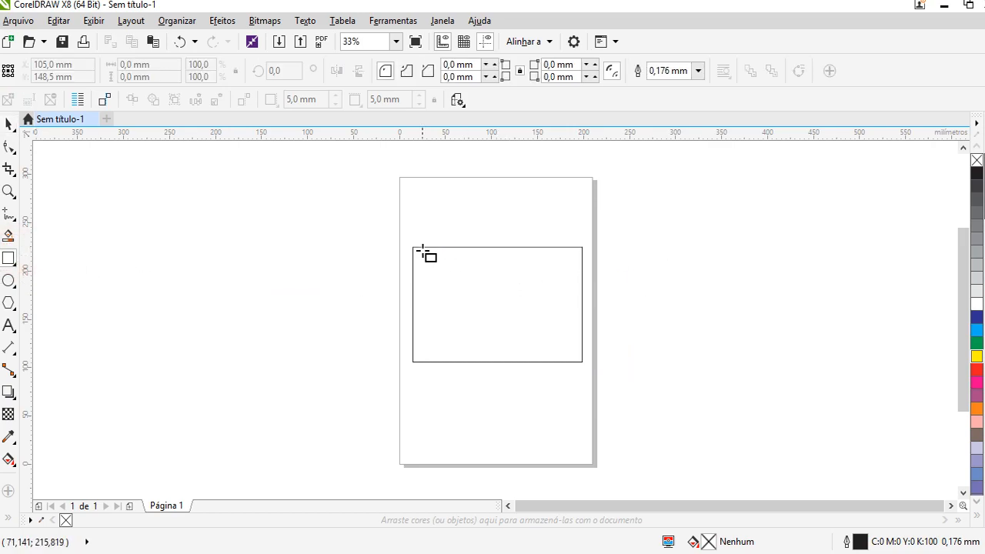
pyautogui.moveTo(414, 248); pyautogui.dragTo(469, 302)
pyautogui.press('Delete')
pyautogui.moveTo(470, 281)
pyautogui.mouseDown()
pyautogui.moveTo(346, 281)
pyautogui.moveTo(190, 247)
pyautogui.mouseUp()
pyautogui.press('Delete')
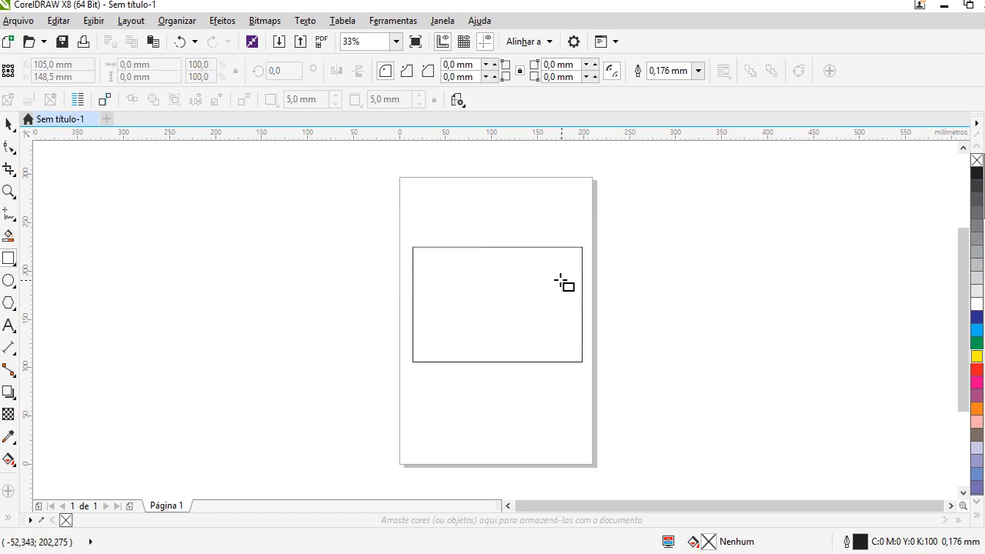
pyautogui.moveTo(493, 296); pyautogui.dragTo(585, 306)
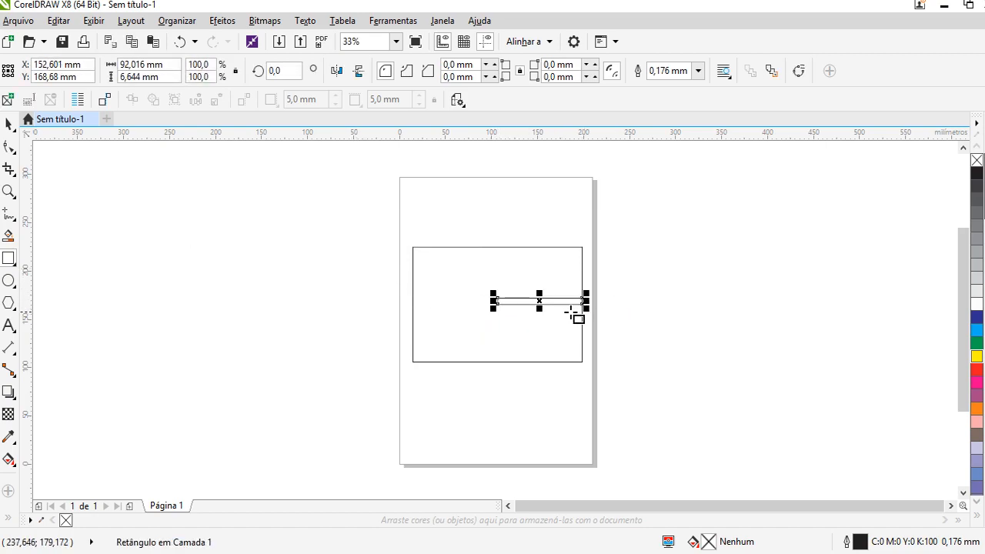
pyautogui.press('Delete')
pyautogui.moveTo(496, 306); pyautogui.dragTo(688, 277)
pyautogui.press('Delete')
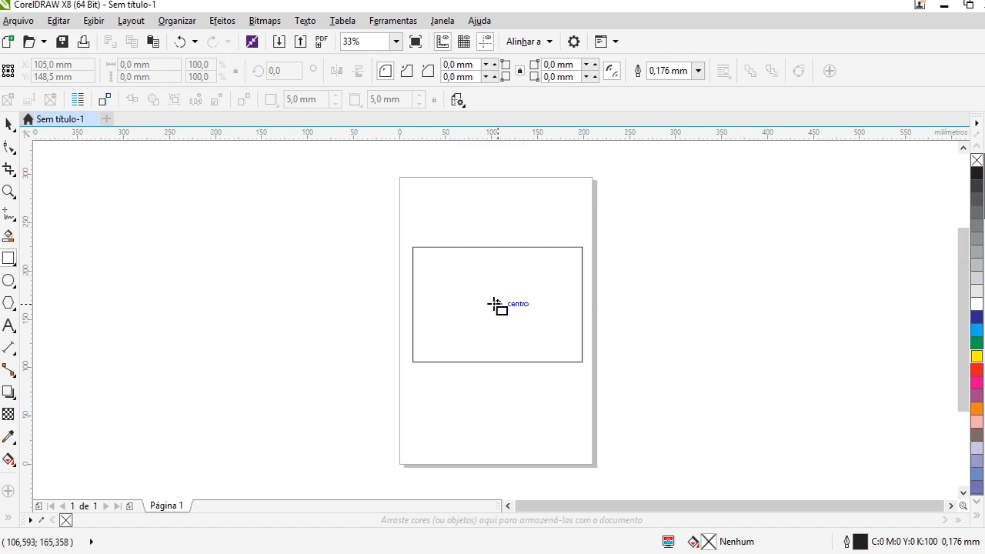
# Step: Move the rectangle slightly upward, aligned to the horizontal middle of the page, and deselect it
pyautogui.click(5, 126)
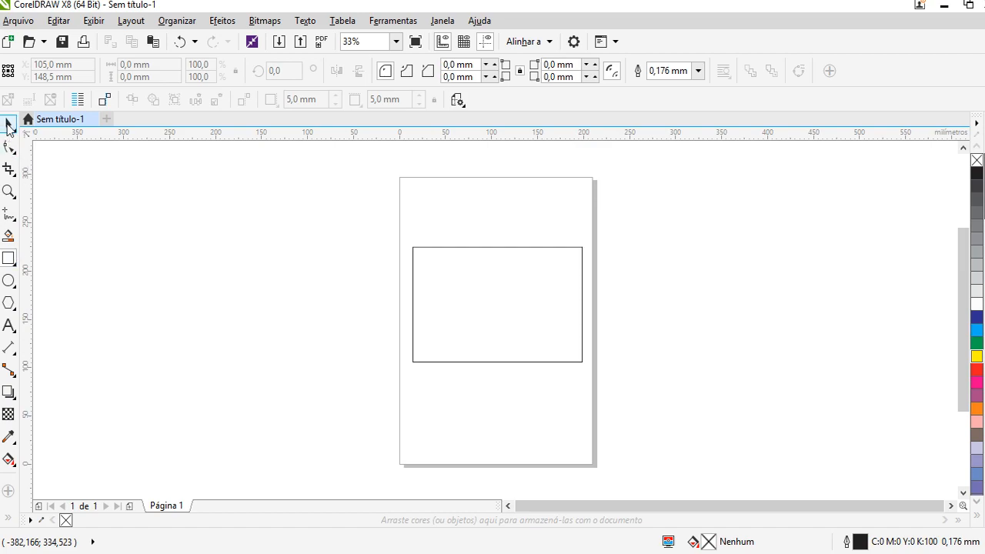
pyautogui.moveTo(521, 293)
pyautogui.mouseDown()
pyautogui.moveTo(288, 299)
pyautogui.moveTo(699, 311)
pyautogui.moveTo(721, 238)
pyautogui.moveTo(520, 287)
pyautogui.mouseUp()
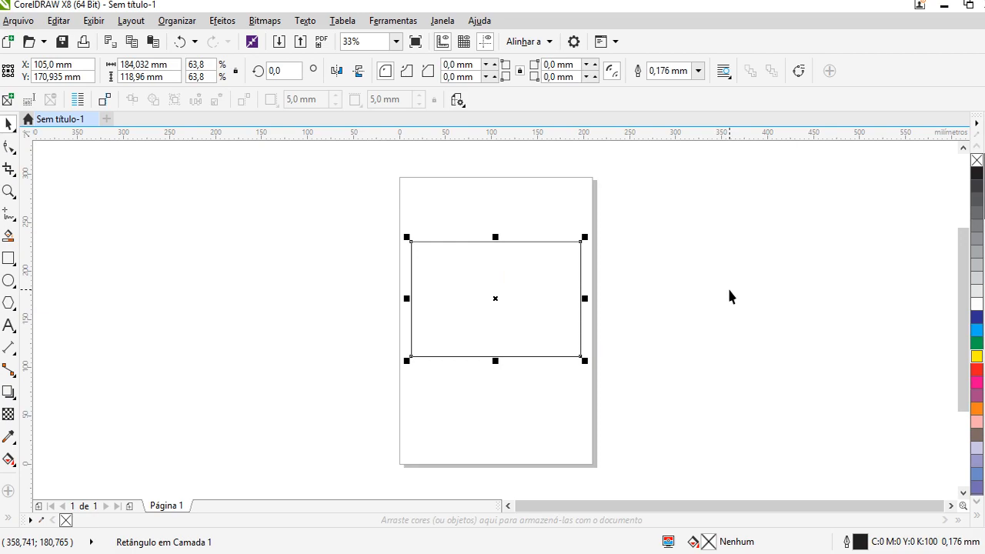
pyautogui.click(701, 288)
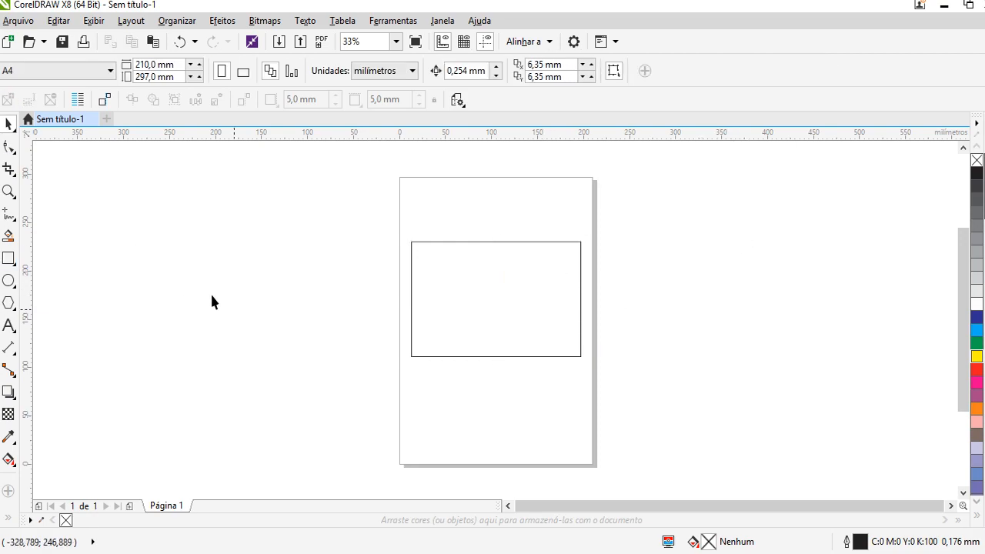
pyautogui.click(680, 269)
pyautogui.click(319, 246)
pyautogui.click(672, 274)
pyautogui.click(677, 296)
# Step: Centre the rectangle on the page and delete it
pyautogui.click(451, 282)
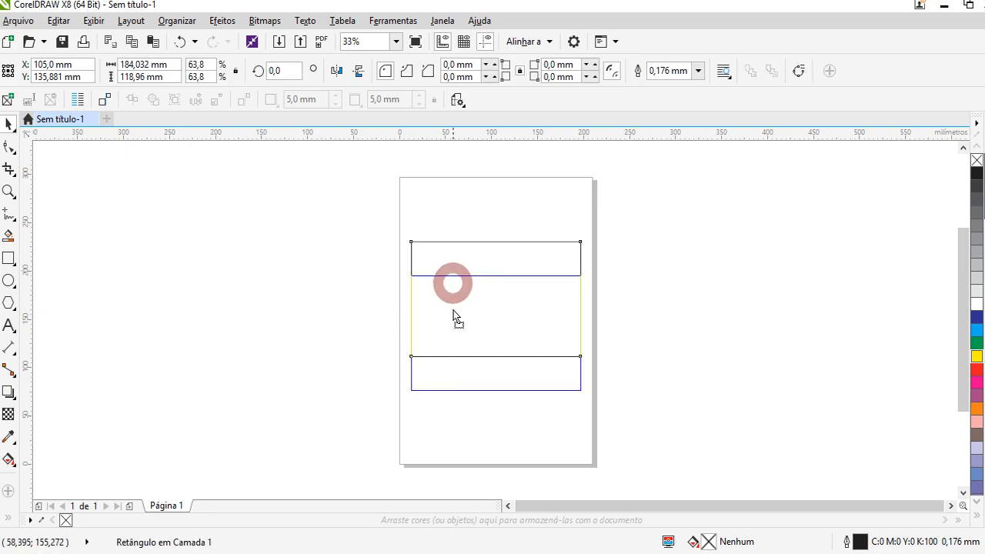
pyautogui.press('p')
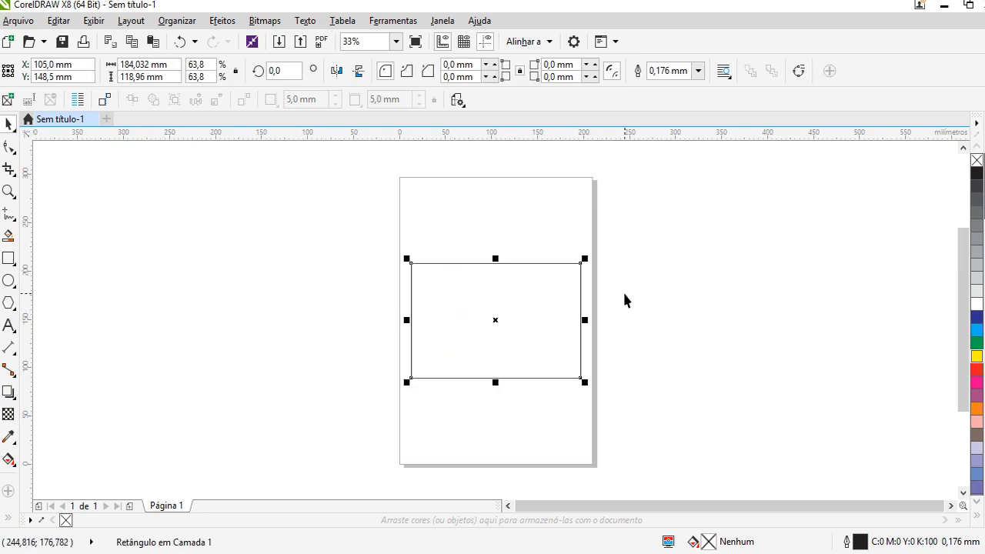
pyautogui.click(683, 248)
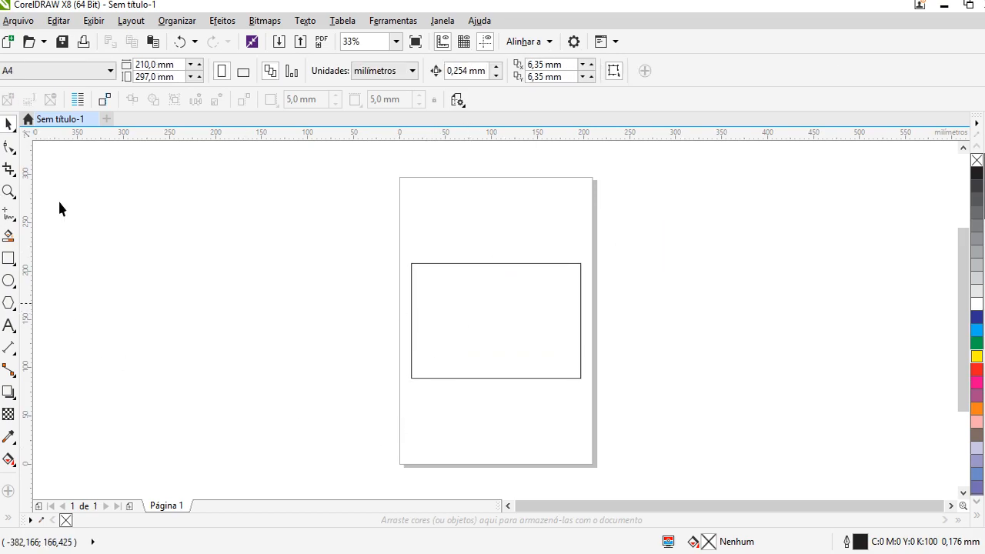
pyautogui.click(448, 304)
pyautogui.press('Delete')
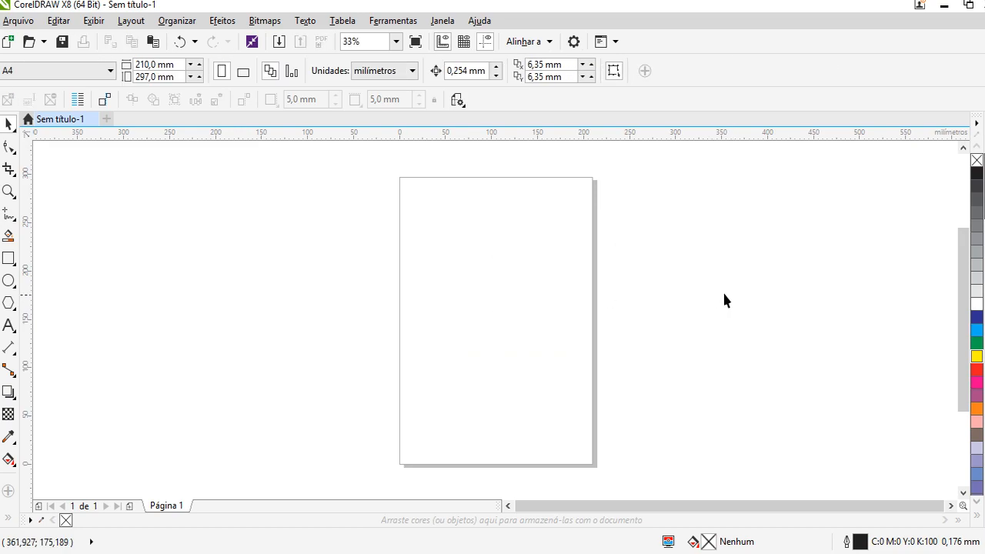
# Step: Draw a rectangle about 83 by 75 mm and move it to near the centre of the page
pyautogui.click(8, 258)
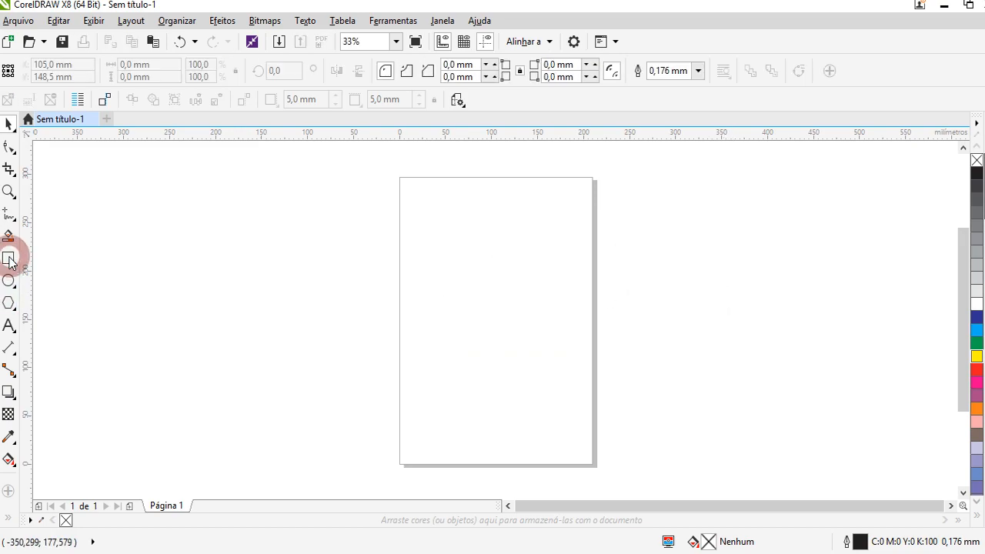
pyautogui.moveTo(421, 249); pyautogui.dragTo(498, 322)
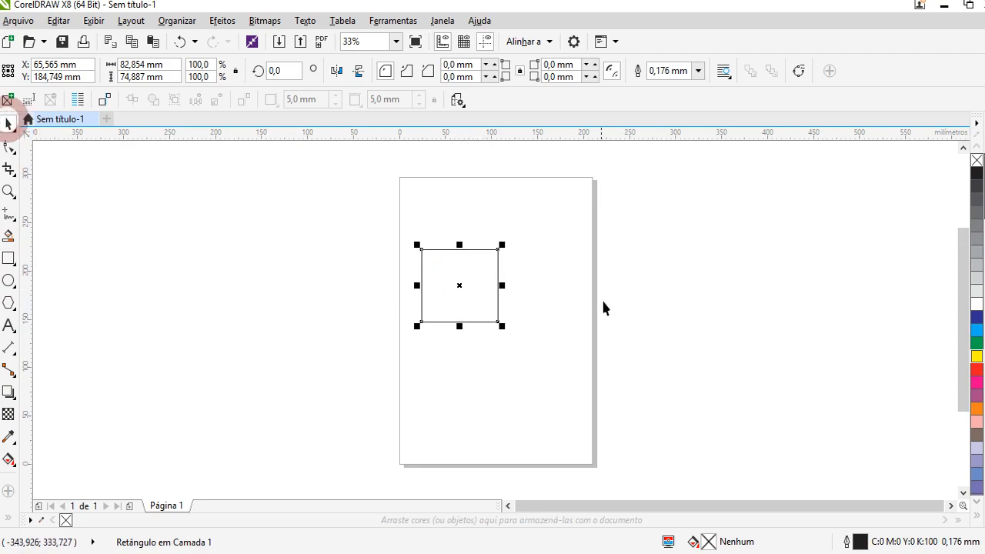
pyautogui.moveTo(473, 277); pyautogui.dragTo(498, 327)
pyautogui.click(779, 289)
pyautogui.click(769, 272)
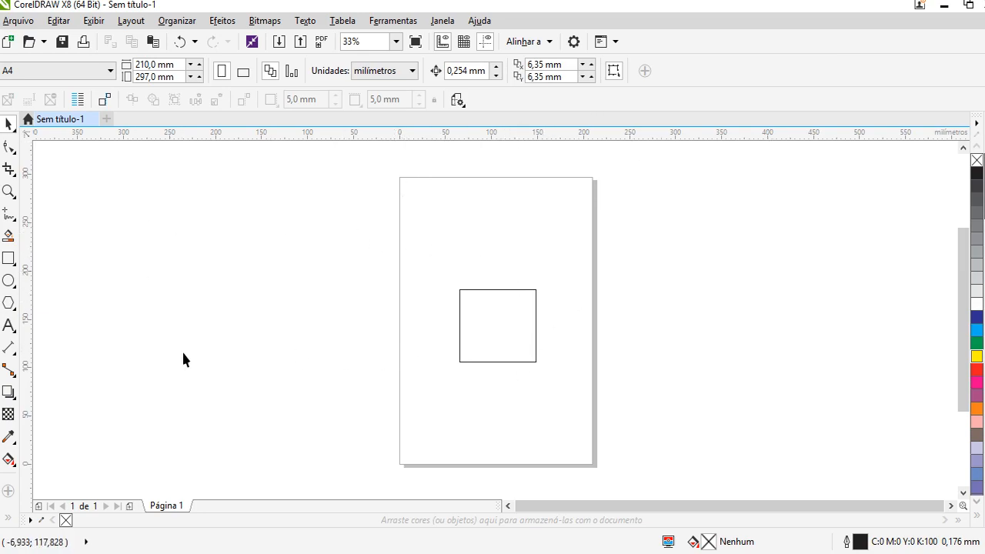
# Step: Round all corners of the rectangle to about 29 mm with the Shape tool, and undo the rounding
pyautogui.click(9, 148)
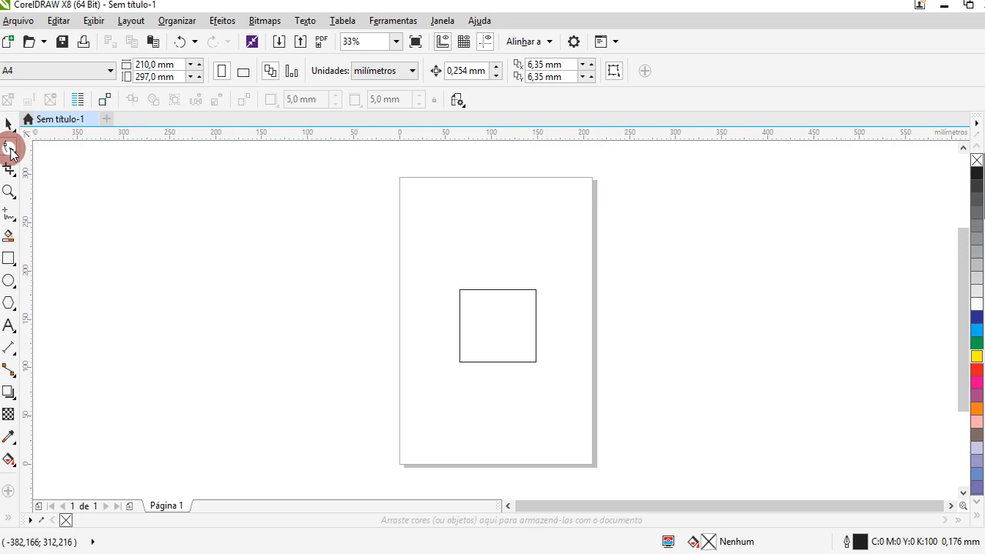
pyautogui.click(494, 319)
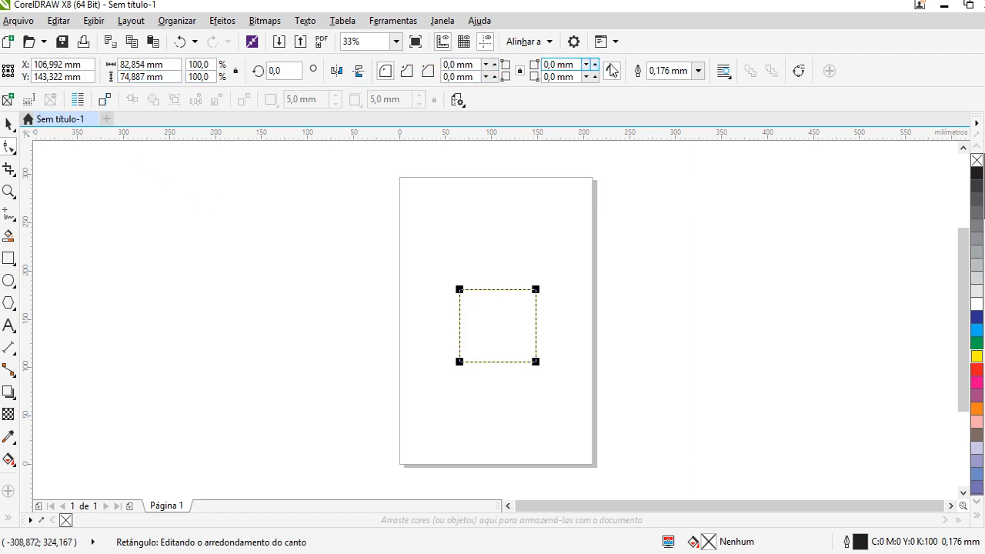
pyautogui.moveTo(461, 290); pyautogui.dragTo(487, 291)
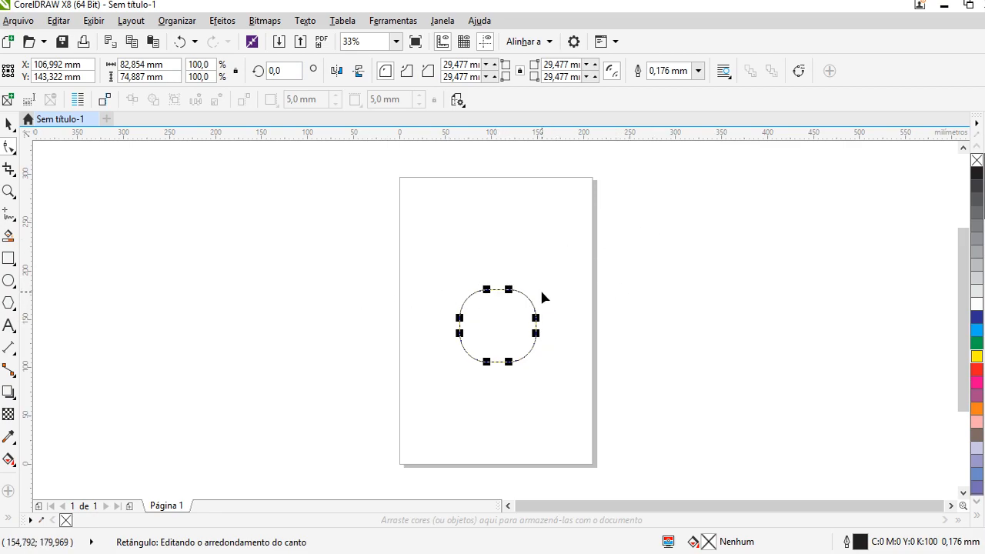
pyautogui.hotkey('ctrl', 'z')
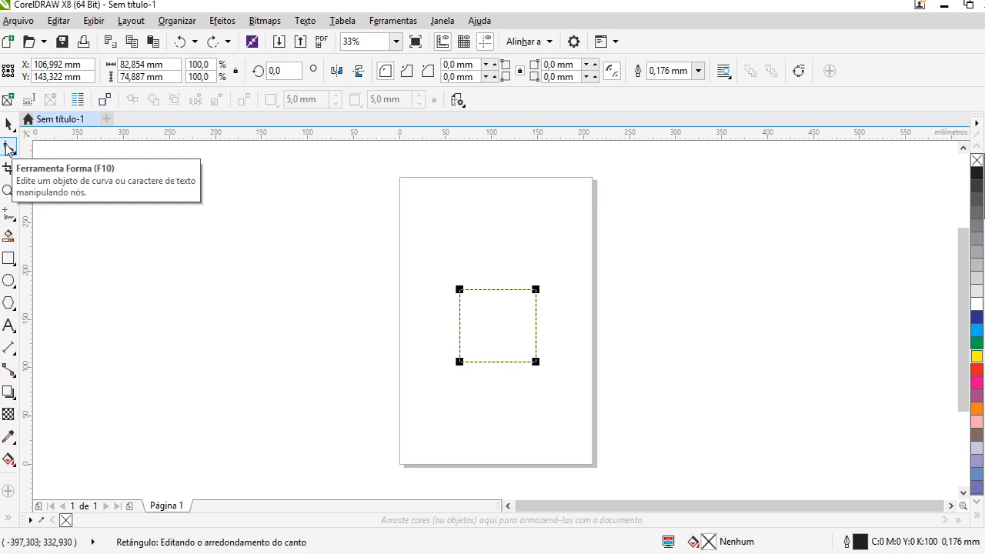
# Step: Scale the rectangle proportionally from its upper corners to about 104 by 94 mm
pyautogui.click(9, 123)
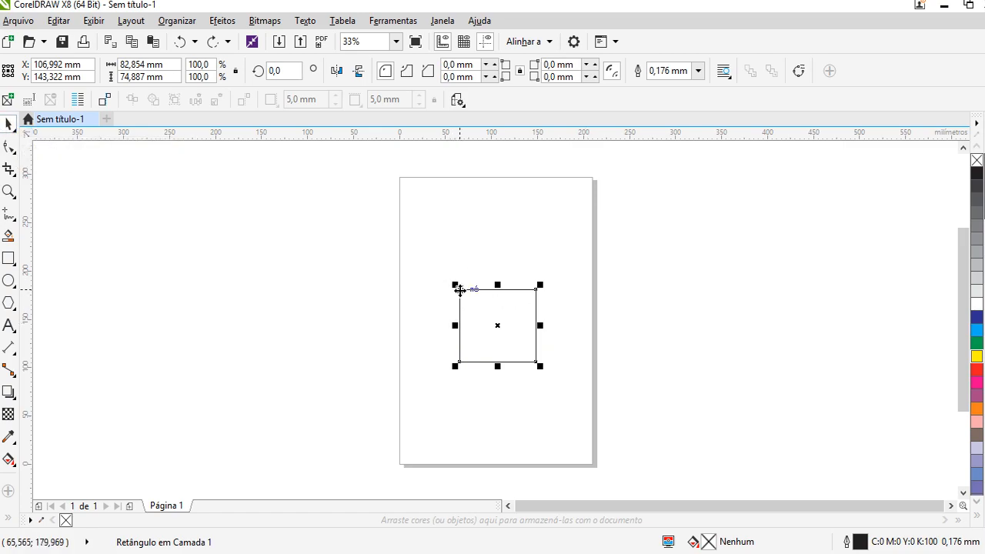
pyautogui.moveTo(456, 286); pyautogui.dragTo(498, 276)
pyautogui.moveTo(537, 320)
pyautogui.mouseDown()
pyautogui.moveTo(607, 329)
pyautogui.moveTo(543, 318)
pyautogui.mouseUp()
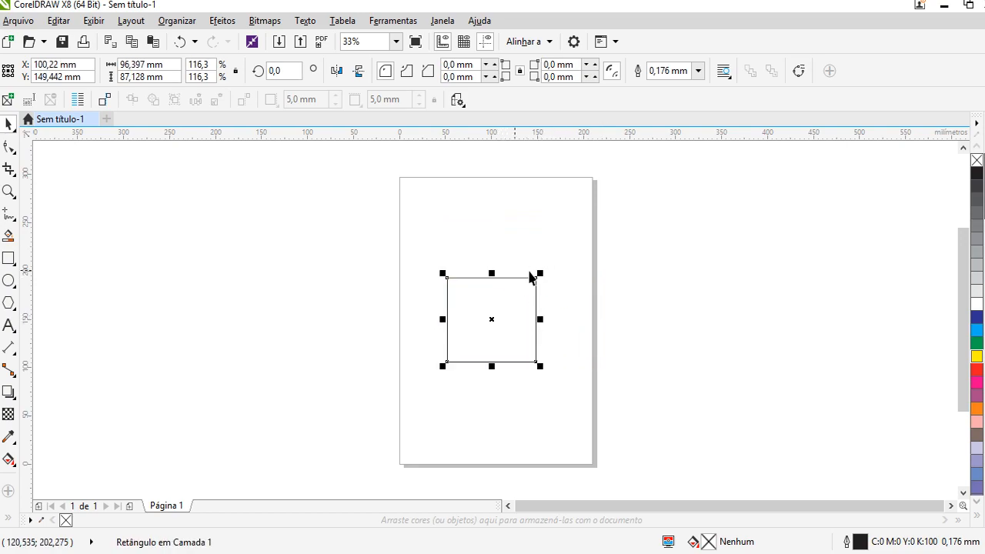
pyautogui.moveTo(540, 273)
pyautogui.mouseDown()
pyautogui.moveTo(617, 230)
pyautogui.moveTo(547, 265)
pyautogui.mouseUp()
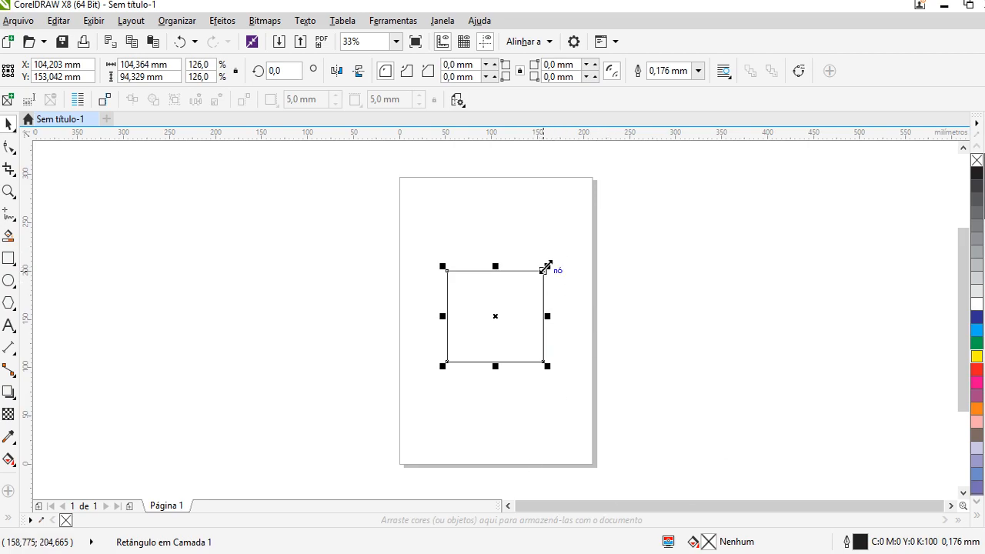
# Step: Enlarge the rectangle proportionally from its centre to about 148 by 134 mm and deselect it
pyautogui.moveTo(549, 267); pyautogui.dragTo(580, 256)
pyautogui.moveTo(603, 242)
pyautogui.mouseDown()
pyautogui.moveTo(629, 227)
pyautogui.moveTo(585, 274)
pyautogui.moveTo(610, 256)
pyautogui.mouseUp()
pyautogui.click(531, 311)
pyautogui.click(530, 308)
pyautogui.moveTo(559, 254); pyautogui.dragTo(585, 252)
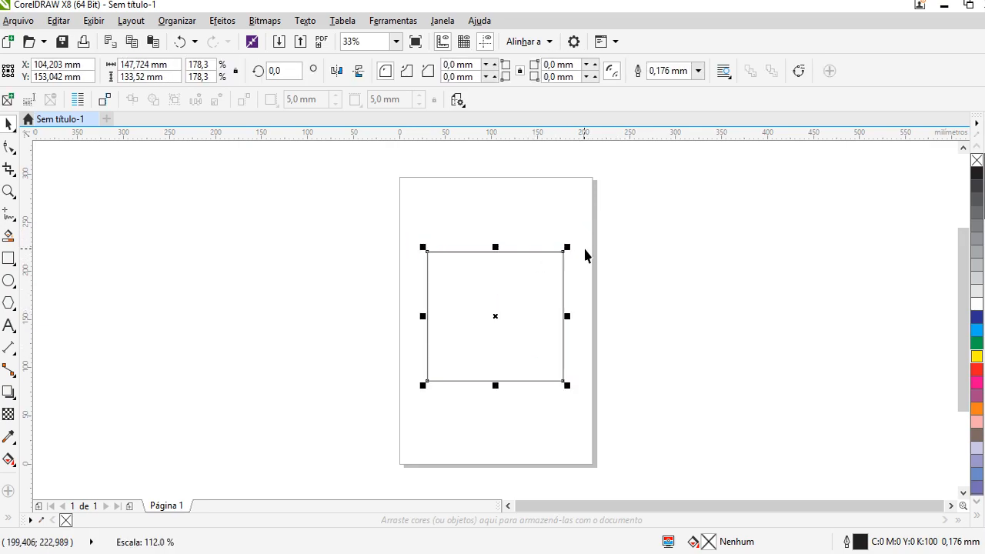
pyautogui.click(643, 248)
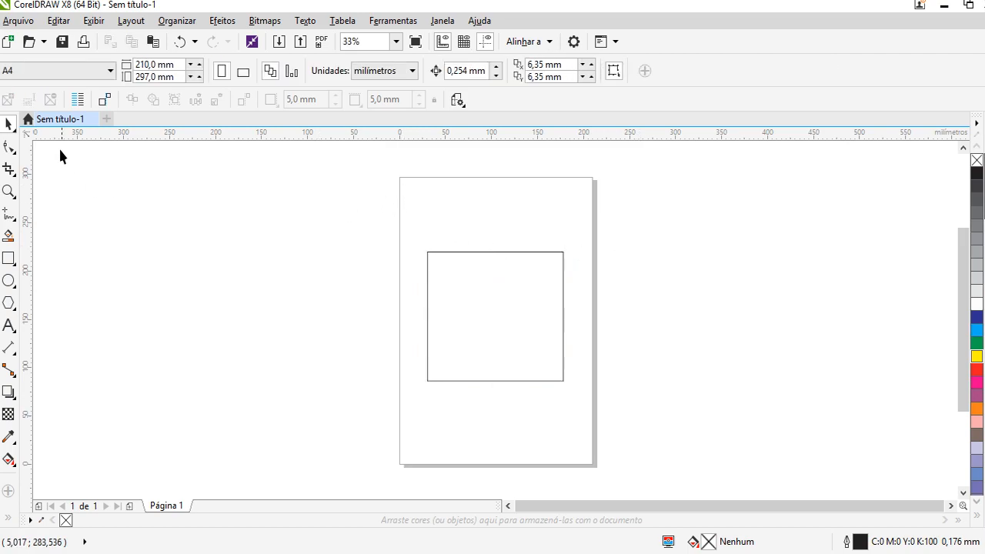
# Step: Round the rectangle's corners to about 37 mm with the Shape tool, undo the rounding and select its upper-left node
pyautogui.click(9, 146)
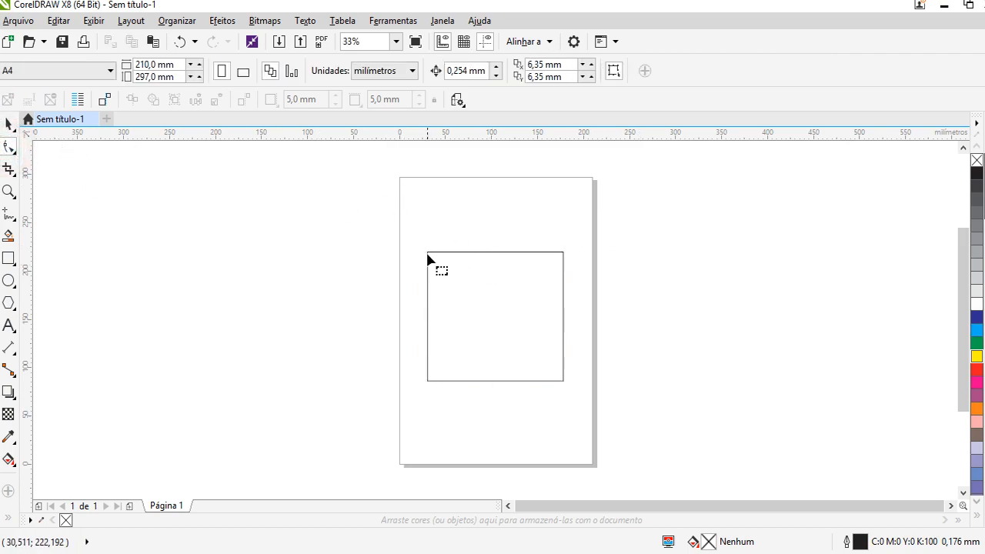
pyautogui.click(478, 275)
pyautogui.moveTo(428, 252); pyautogui.dragTo(476, 264)
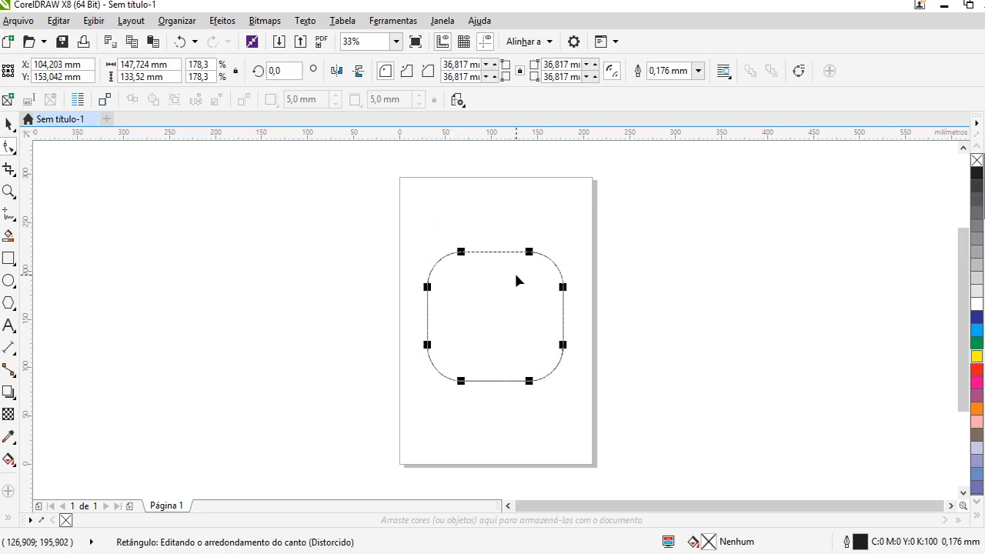
pyautogui.hotkey('ctrl', 'z')
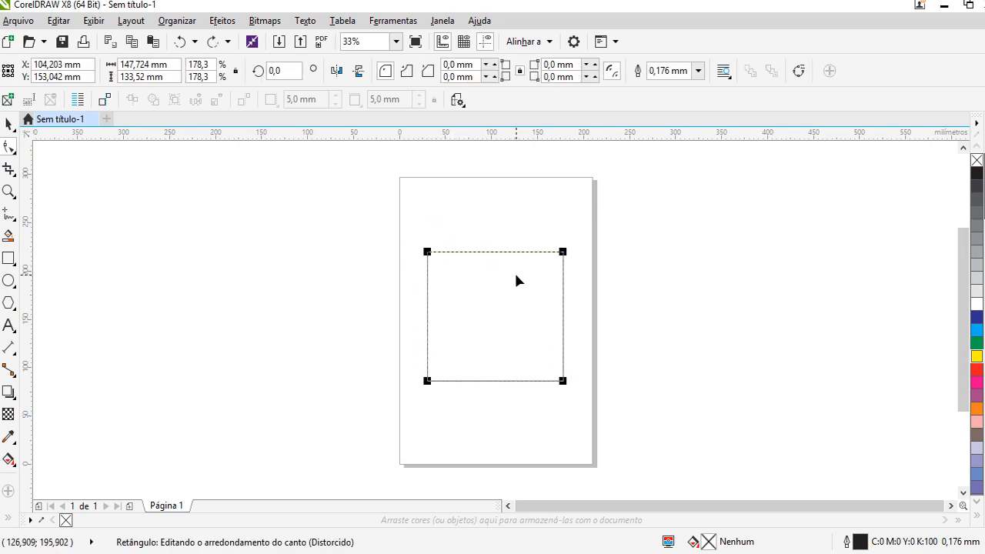
pyautogui.click(426, 252)
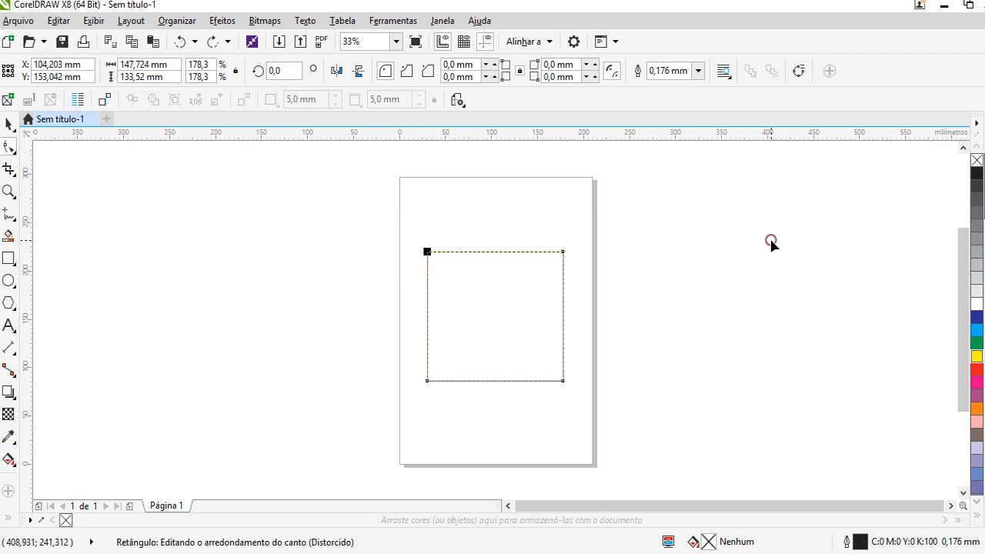
pyautogui.click(688, 255)
# Step: Round only the rectangle's upper-left corner to about 52 mm with the Shape tool, and undo the rounding
pyautogui.click(10, 124)
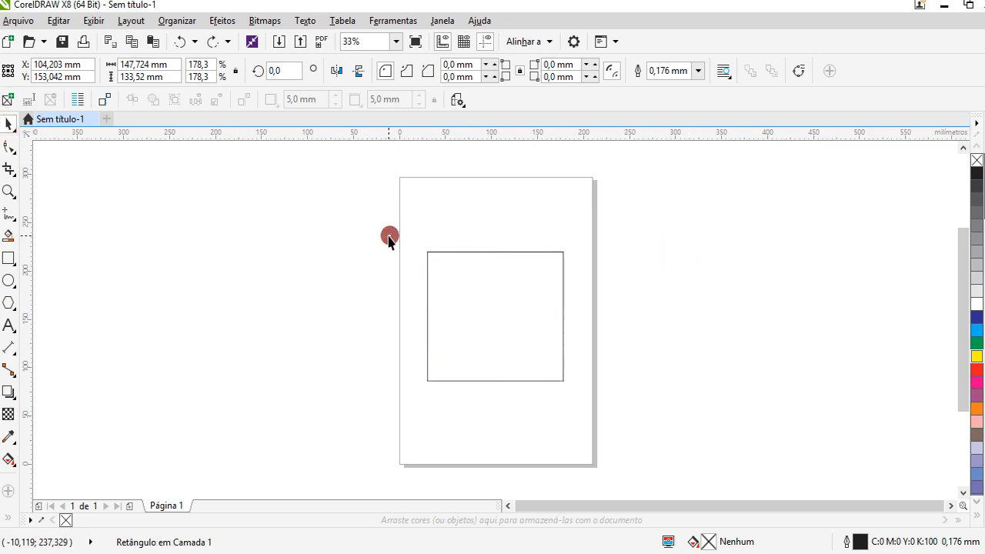
pyautogui.click(389, 240)
pyautogui.click(11, 148)
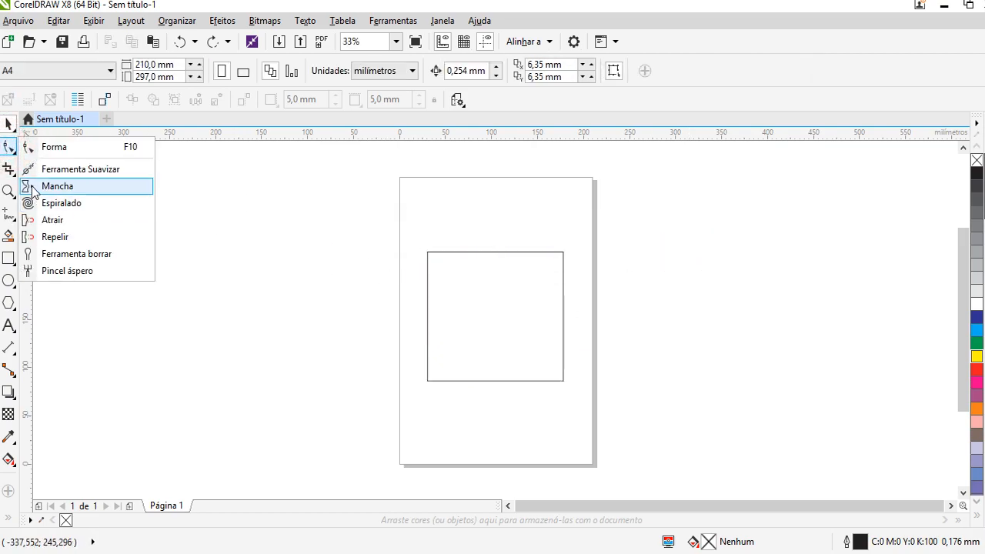
pyautogui.click(40, 146)
pyautogui.click(478, 287)
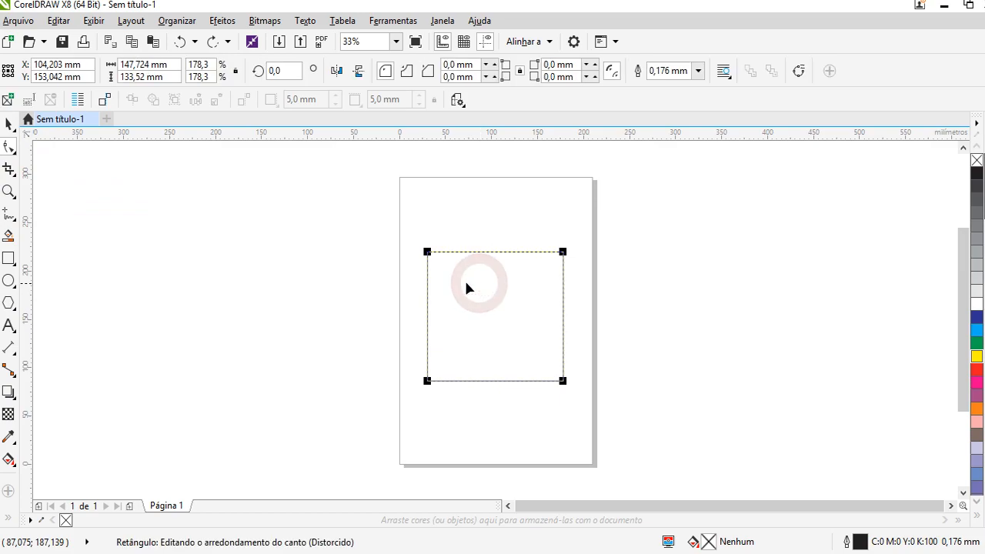
pyautogui.click(427, 251)
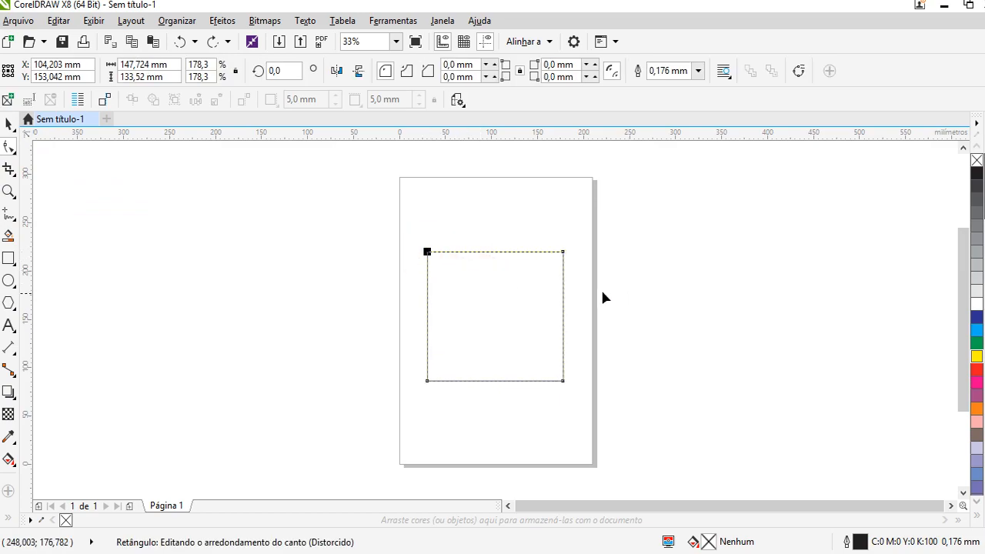
pyautogui.moveTo(428, 254); pyautogui.dragTo(475, 254)
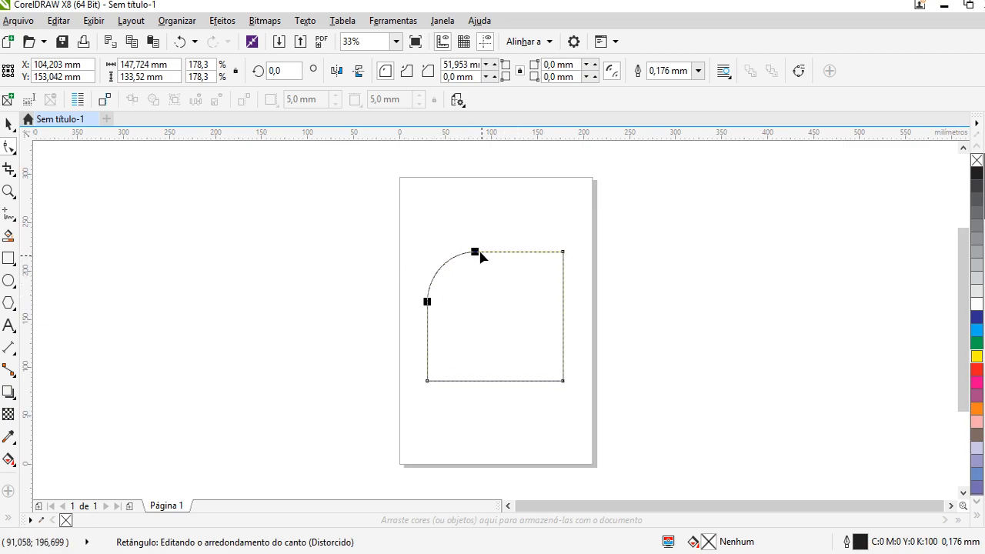
pyautogui.hotkey('ctrl', 'z')
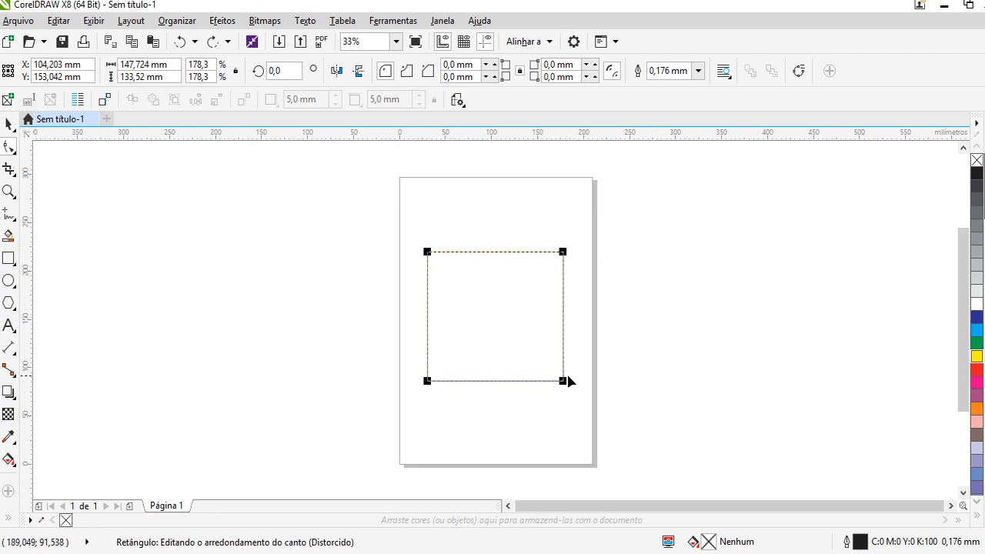
# Step: Try rounding the rectangle from its upper-right corner and its upper-left corner alone to about 51 mm, undoing each attempt
pyautogui.moveTo(563, 252); pyautogui.dragTo(534, 262)
pyautogui.hotkey('ctrl', 'z')
pyautogui.moveTo(428, 254); pyautogui.dragTo(475, 252)
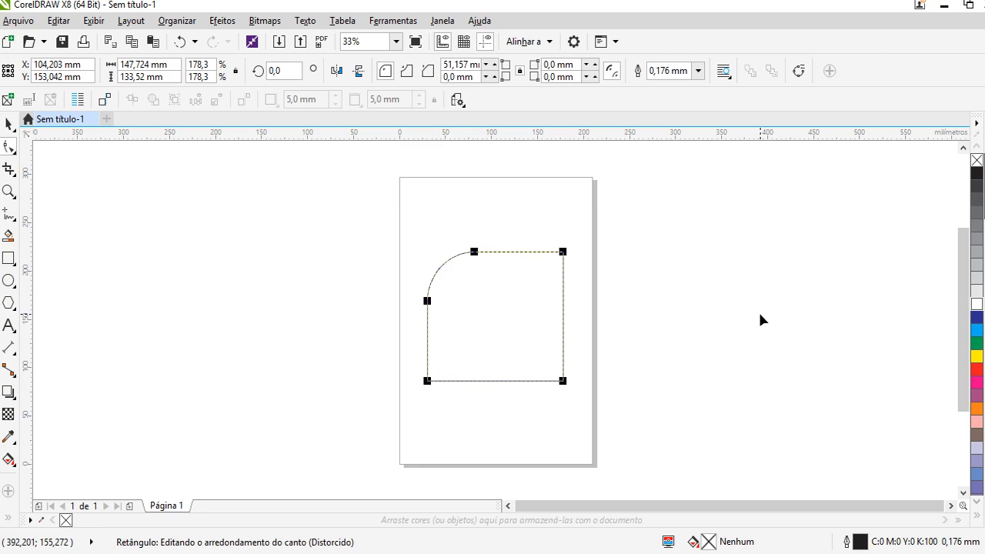
pyautogui.hotkey('ctrl', 'z')
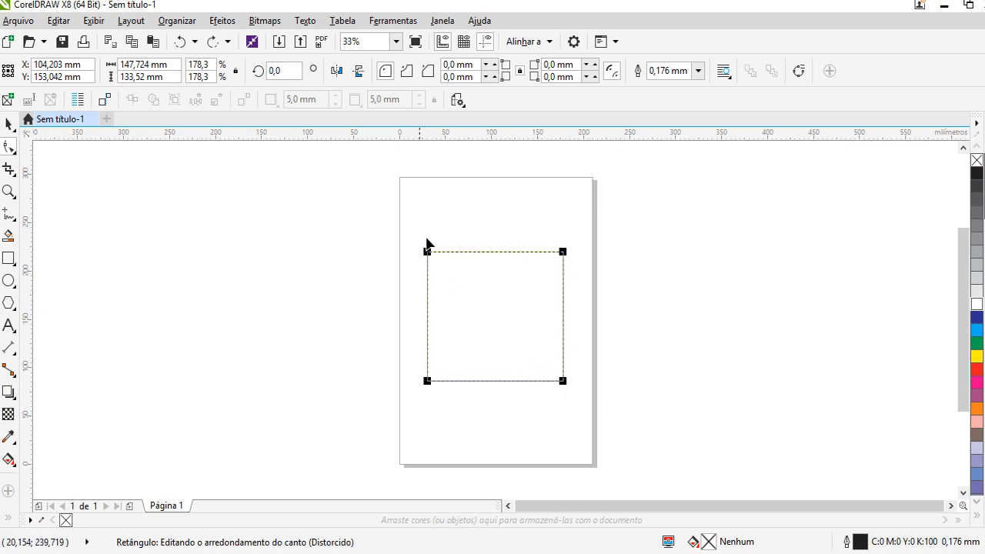
# Step: Round only the rectangle's upper-left corner to about 64 mm with the Shape tool
pyautogui.moveTo(427, 252); pyautogui.dragTo(485, 252)
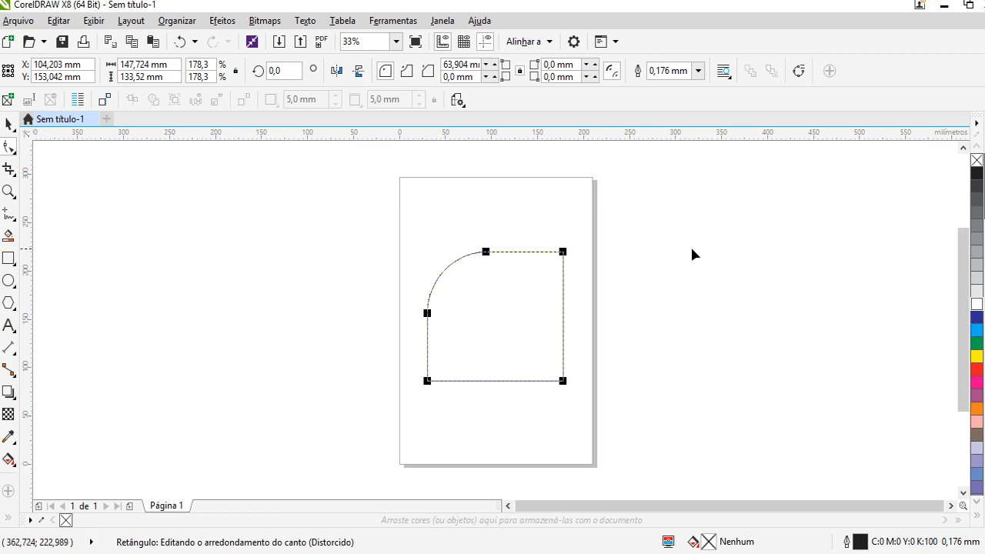
pyautogui.click(533, 338)
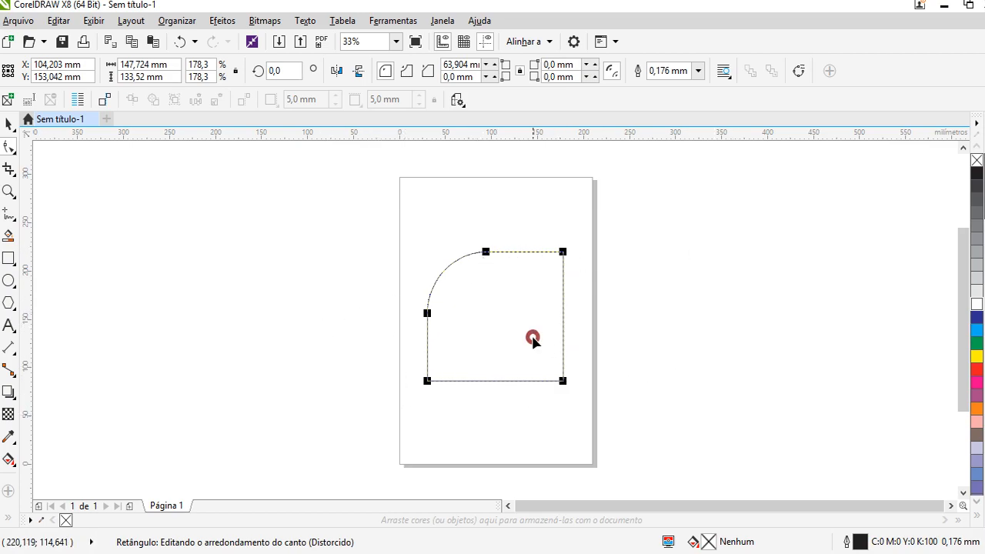
# Step: Round all four corners equally to about 28 mm from the upper-right node, and undo the change
pyautogui.moveTo(562, 252); pyautogui.dragTo(538, 265)
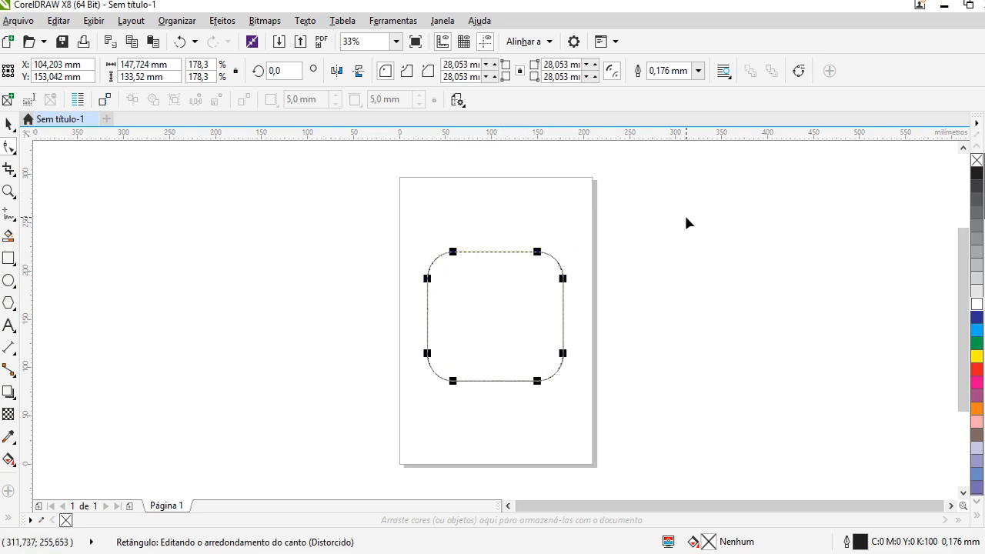
pyautogui.click(678, 230)
pyautogui.hotkey('ctrl', 'z')
pyautogui.click(677, 230)
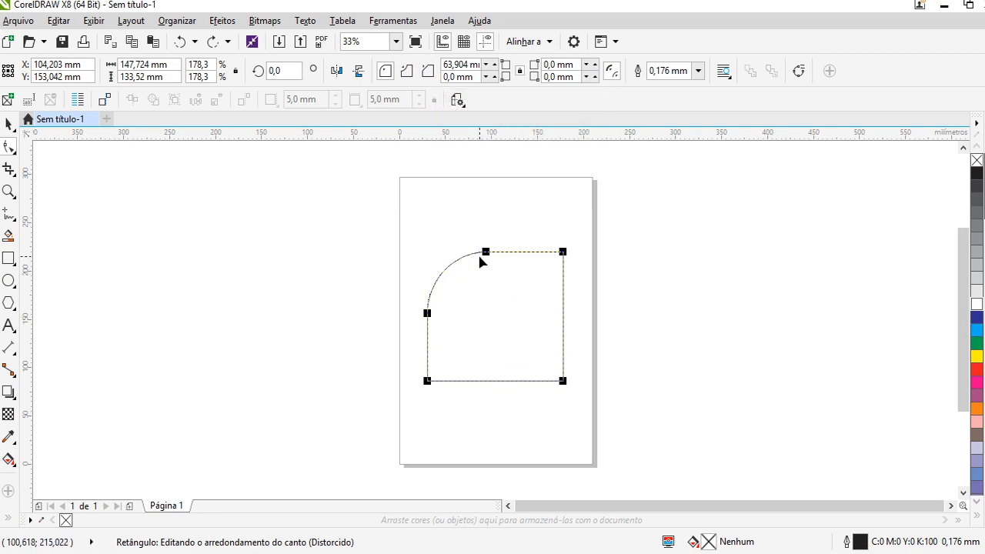
# Step: Try the scalloped corner style, switch to chamfered, and chamfer the other three corners to about 41 mm
pyautogui.click(407, 71)
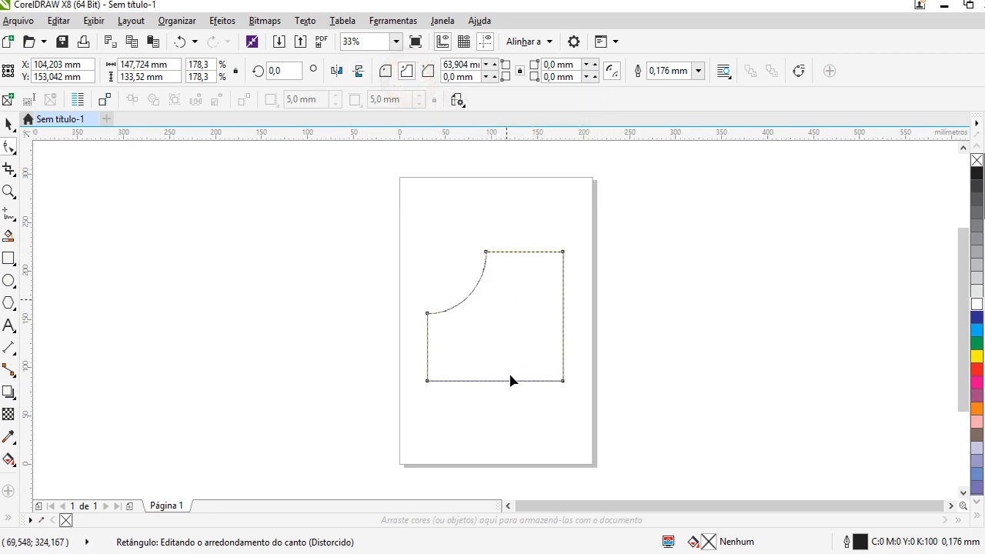
pyautogui.click(428, 72)
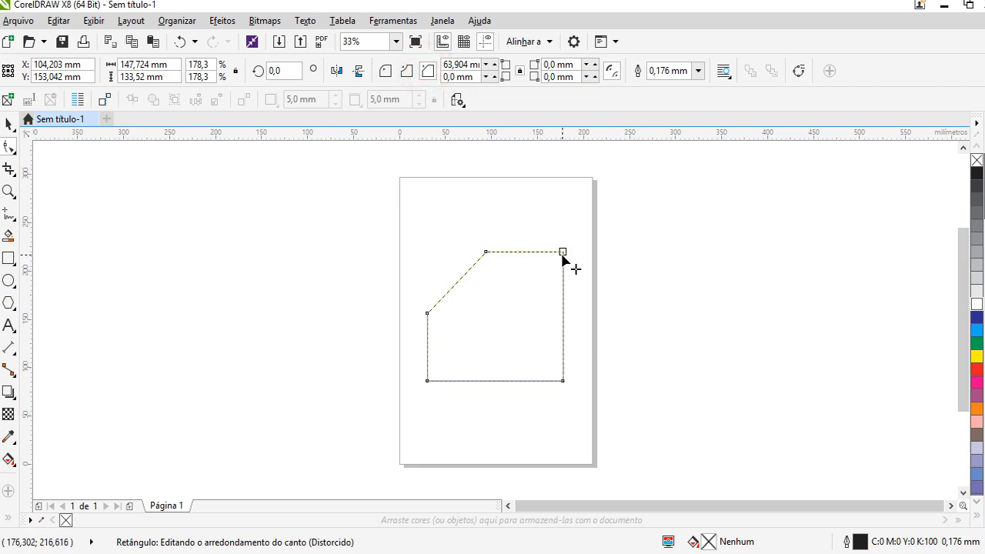
pyautogui.moveTo(562, 253); pyautogui.dragTo(545, 283)
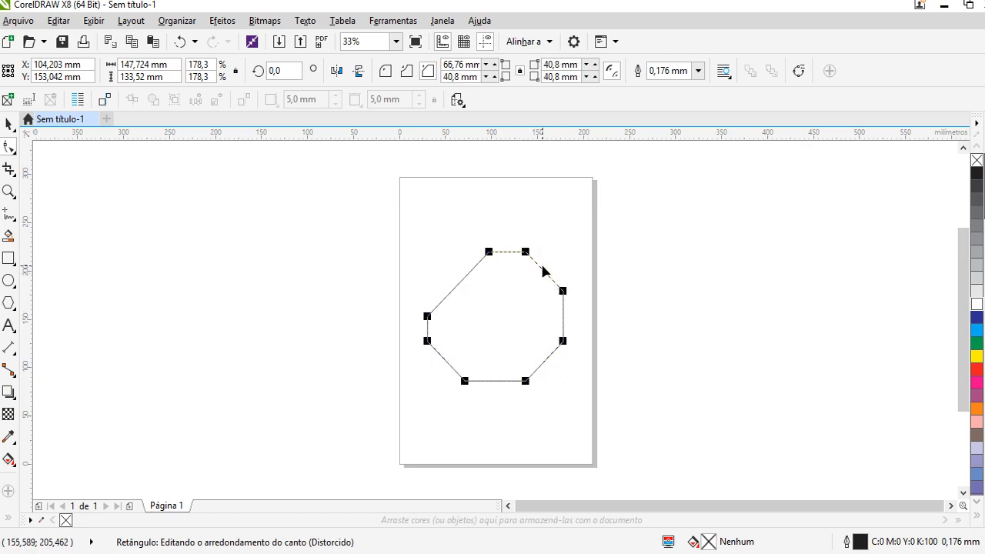
# Step: Try the scalloped, chamfered and rounded corner styles on the shape, and undo the rounded style
pyautogui.click(541, 266)
pyautogui.click(525, 252)
pyautogui.keyDown('shift'); pyautogui.click(563, 291); pyautogui.keyUp('shift')
pyautogui.click(406, 71)
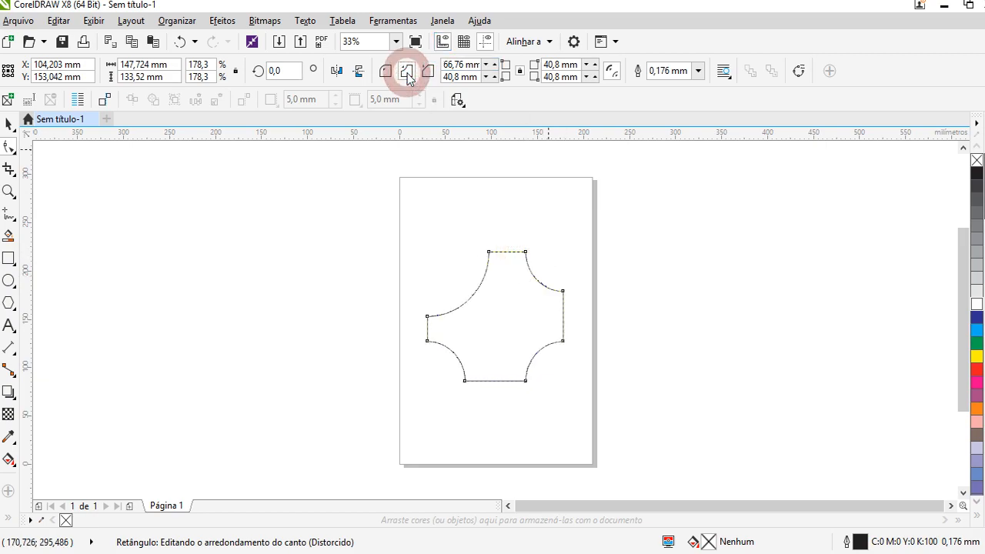
pyautogui.click(428, 71)
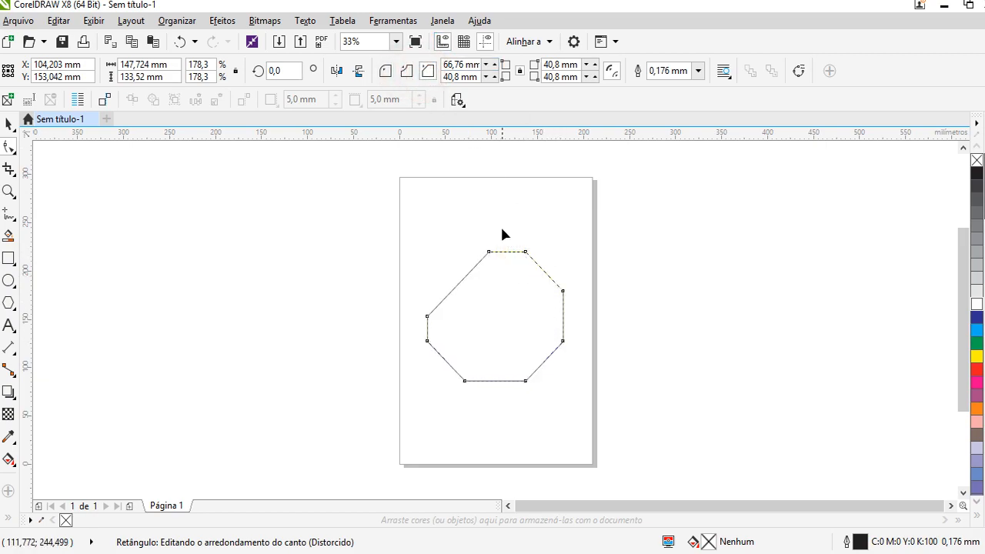
pyautogui.click(488, 252)
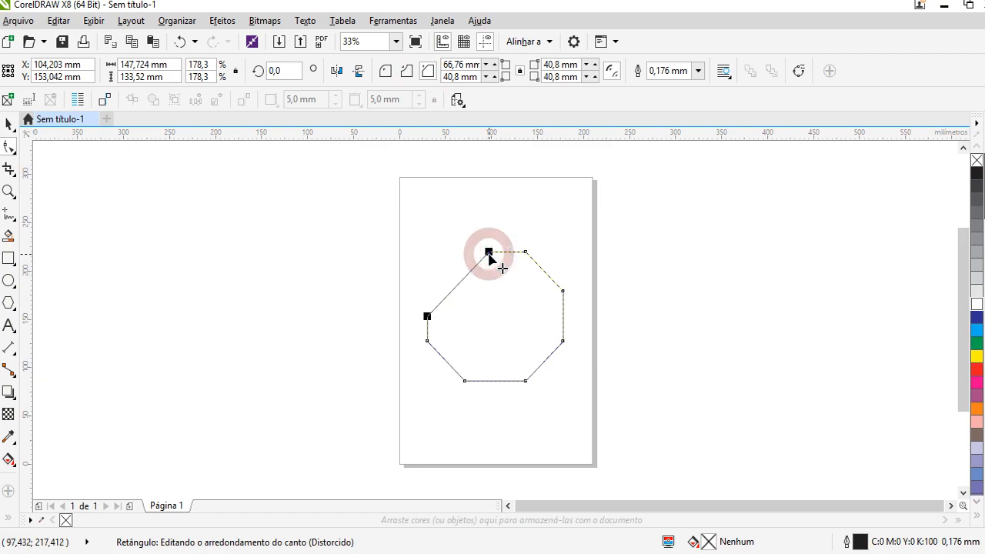
pyautogui.click(386, 71)
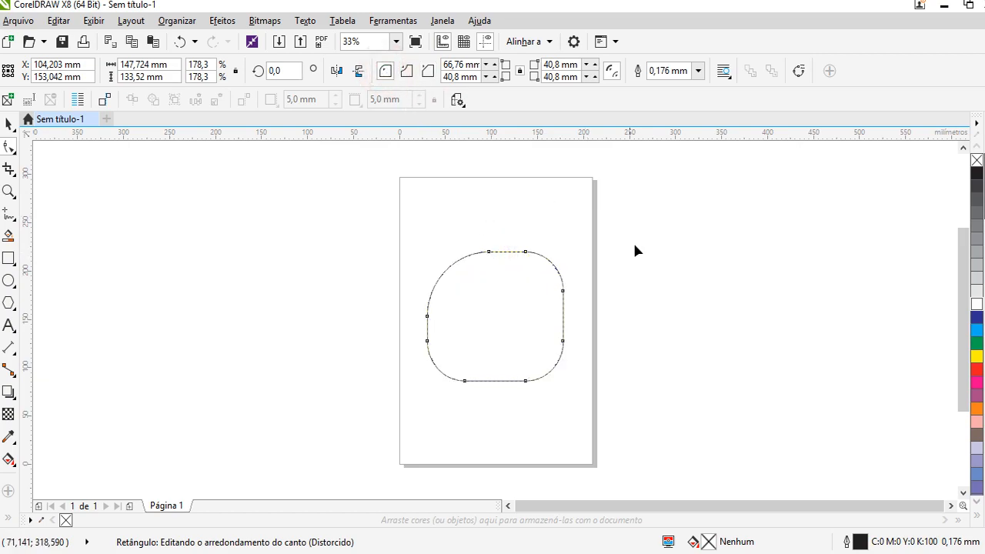
pyautogui.hotkey('ctrl', 'z')
# Step: Compare the chamfered shape's selection with the Pick tool and its corner nodes with the Shape tool
pyautogui.click(542, 230)
pyautogui.click(10, 124)
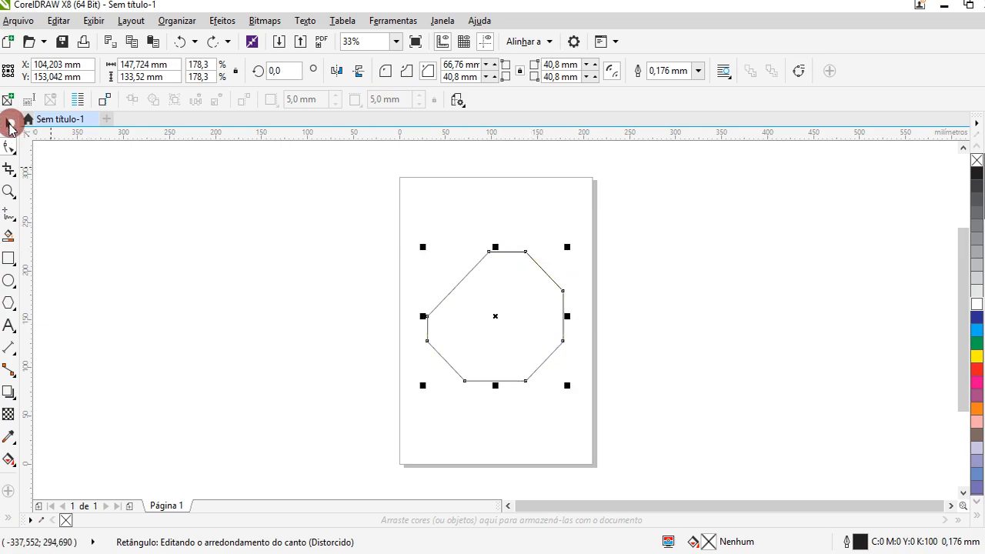
pyautogui.click(697, 245)
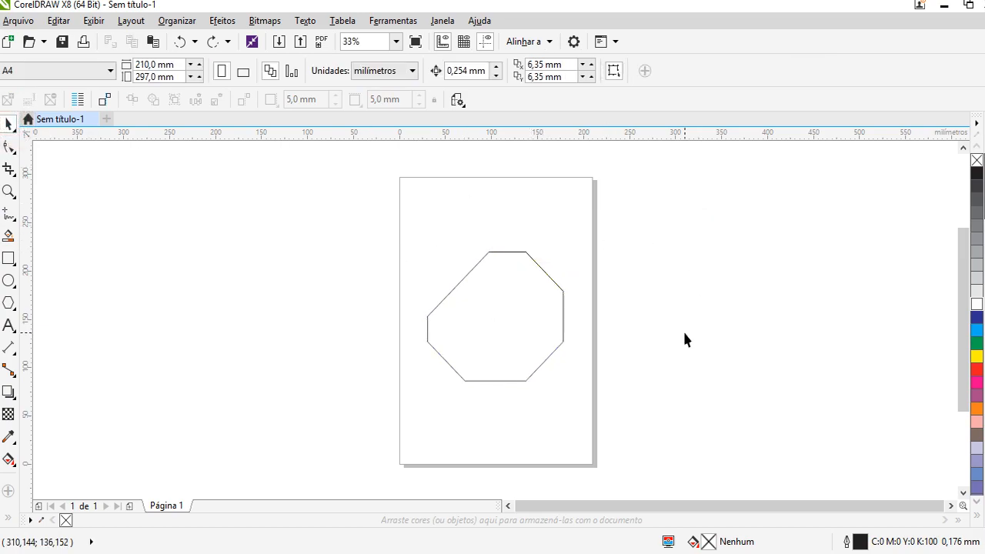
pyautogui.click(511, 307)
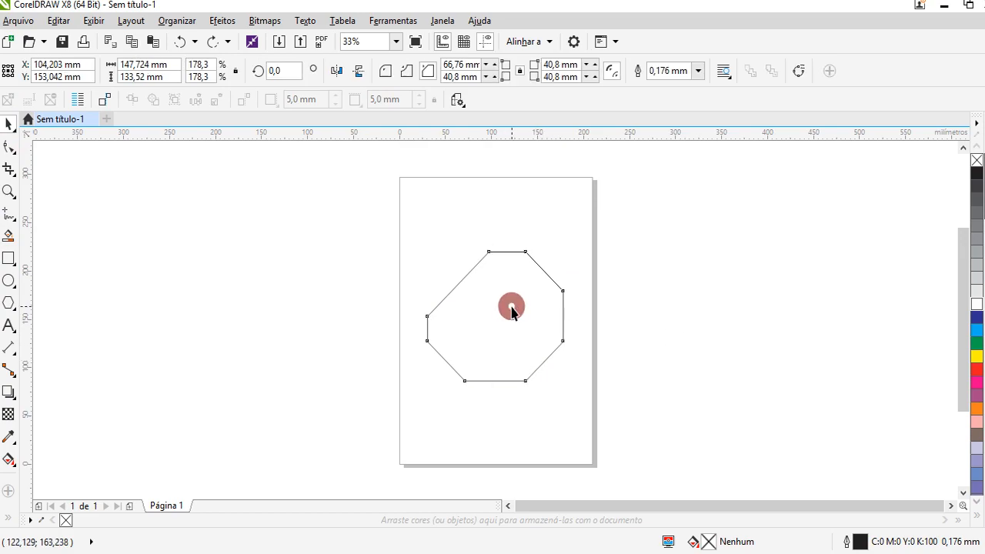
pyautogui.click(9, 148)
pyautogui.click(79, 146)
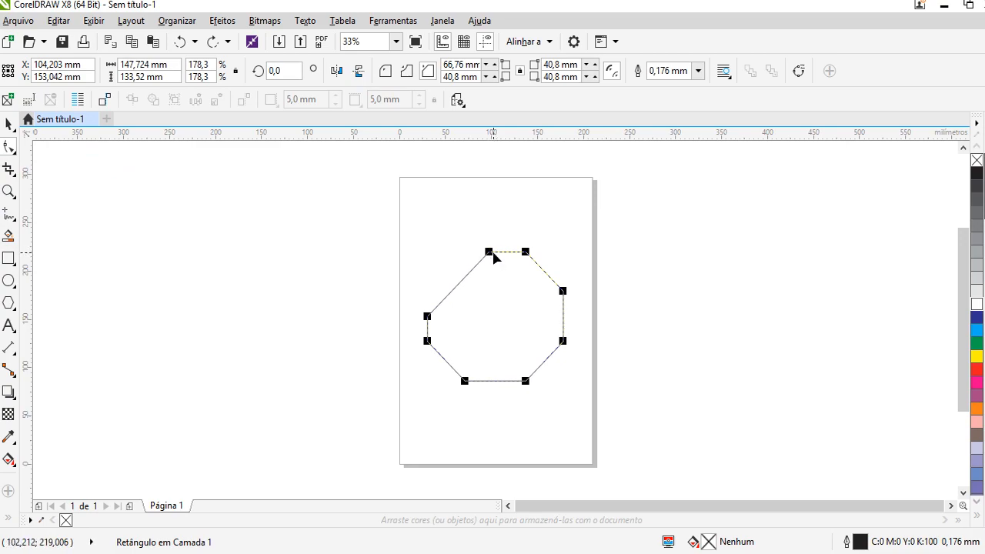
pyautogui.moveTo(527, 251)
pyautogui.mouseDown()
pyautogui.moveTo(550, 241)
pyautogui.moveTo(557, 249)
pyautogui.moveTo(528, 254)
pyautogui.mouseUp()
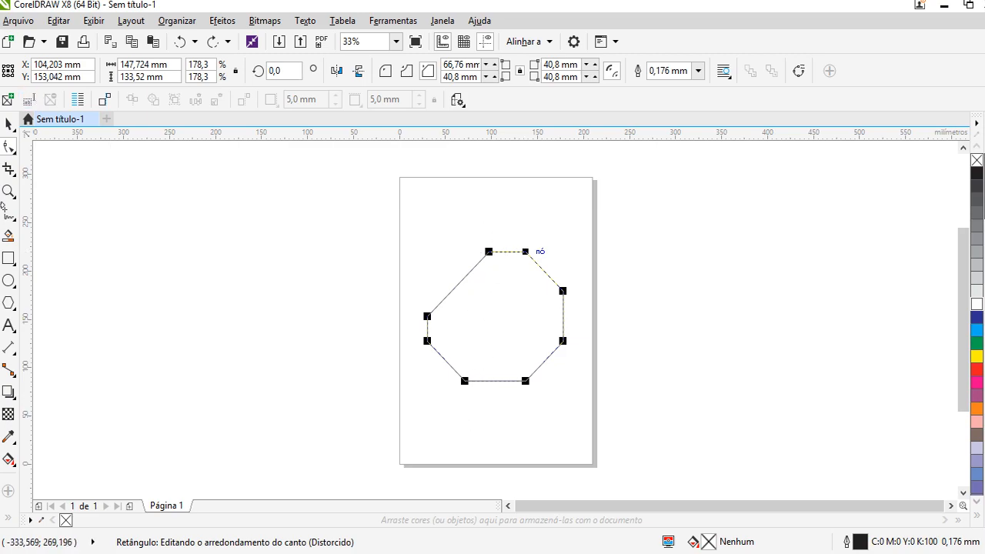
# Step: Draw a looping freehand curve about 272 by 28 mm above the chamfered shape, and delete it
pyautogui.click(8, 217)
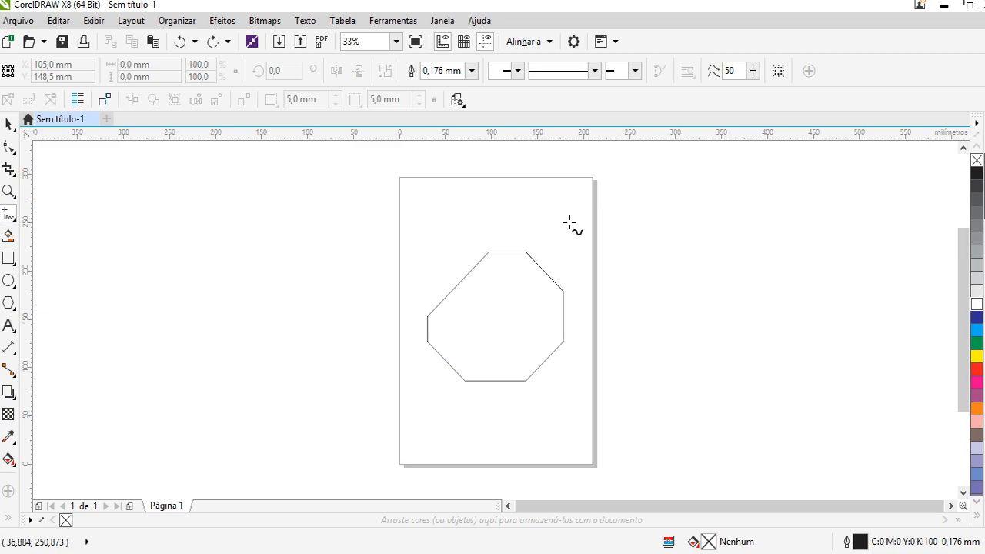
pyautogui.moveTo(423, 218)
pyautogui.mouseDown()
pyautogui.moveTo(632, 211)
pyautogui.moveTo(673, 219)
pyautogui.moveTo(671, 229)
pyautogui.moveTo(529, 237)
pyautogui.mouseUp()
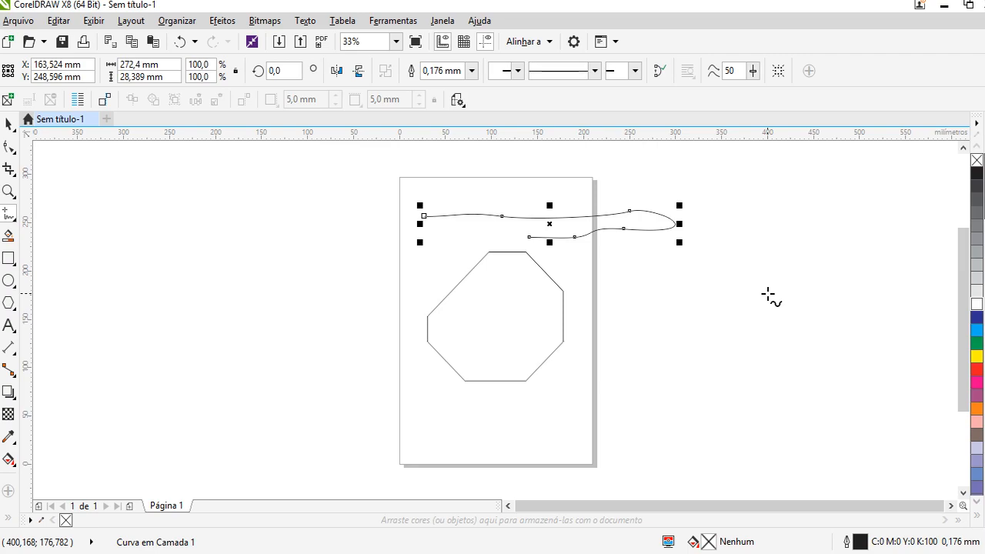
pyautogui.press('Delete')
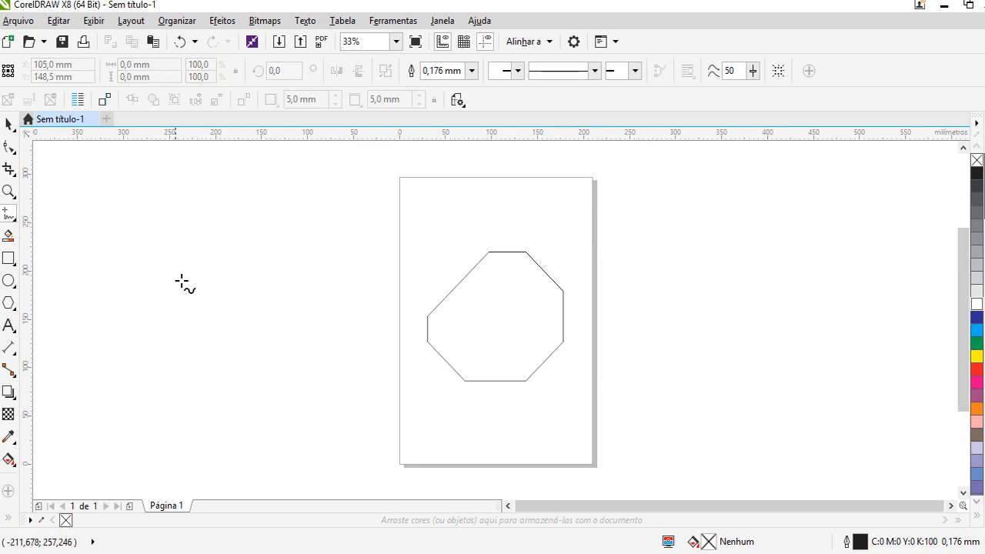
# Step: Draw signature-like freehand strokes across the workspace and page, undo them all, and return to the Pick tool
pyautogui.moveTo(164, 266)
pyautogui.mouseDown()
pyautogui.moveTo(237, 169)
pyautogui.moveTo(204, 303)
pyautogui.moveTo(176, 335)
pyautogui.moveTo(209, 301)
pyautogui.moveTo(501, 260)
pyautogui.mouseUp()
pyautogui.moveTo(259, 264)
pyautogui.mouseDown()
pyautogui.moveTo(285, 260)
pyautogui.moveTo(289, 209)
pyautogui.moveTo(288, 316)
pyautogui.moveTo(304, 298)
pyautogui.moveTo(329, 304)
pyautogui.moveTo(379, 265)
pyautogui.moveTo(401, 270)
pyautogui.moveTo(448, 157)
pyautogui.moveTo(455, 316)
pyautogui.moveTo(439, 264)
pyautogui.mouseUp()
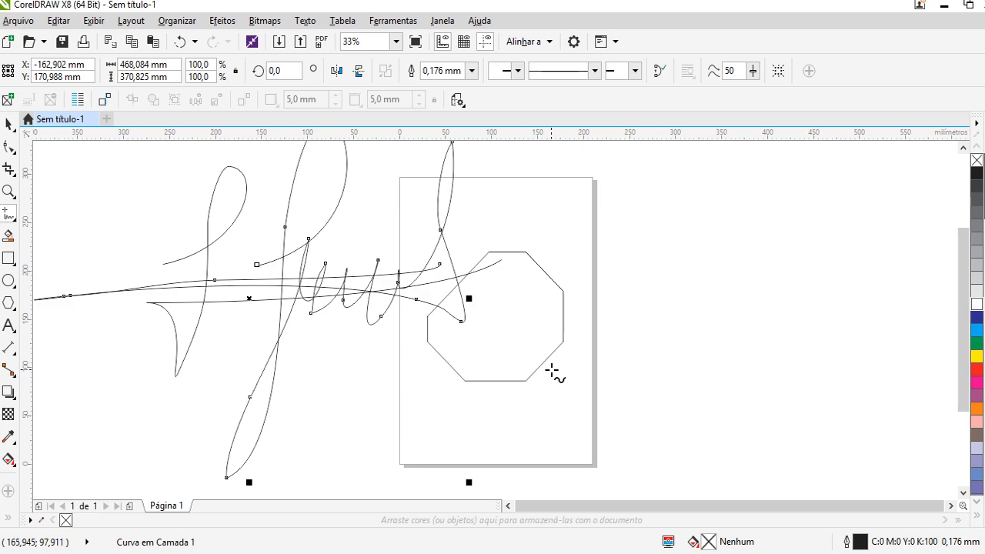
pyautogui.hotkey('ctrl', 'z')
pyautogui.moveTo(228, 257)
pyautogui.mouseDown()
pyautogui.moveTo(251, 409)
pyautogui.moveTo(596, 313)
pyautogui.moveTo(266, 378)
pyautogui.moveTo(370, 354)
pyautogui.moveTo(523, 260)
pyautogui.moveTo(176, 422)
pyautogui.mouseUp()
pyautogui.moveTo(161, 326); pyautogui.dragTo(624, 275)
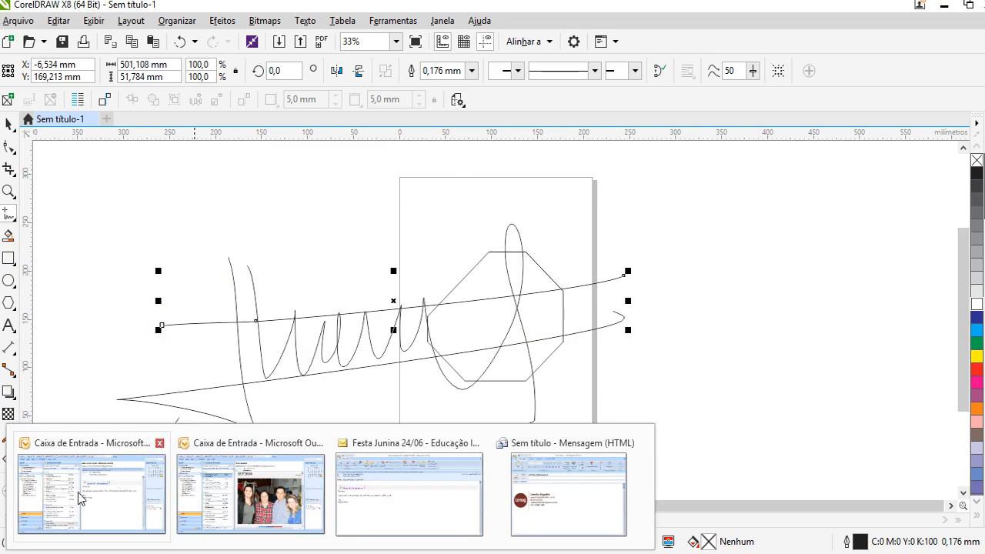
pyautogui.hotkey('ctrl', 'z')
pyautogui.hotkey('ctrl', 'z')
pyautogui.hotkey('ctrl', 'z')
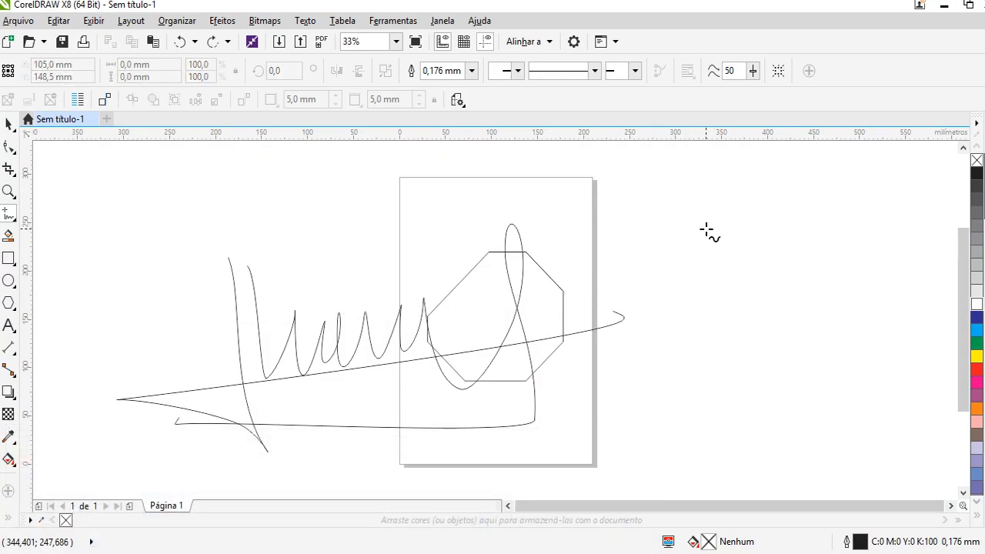
pyautogui.click(9, 124)
pyautogui.click(307, 275)
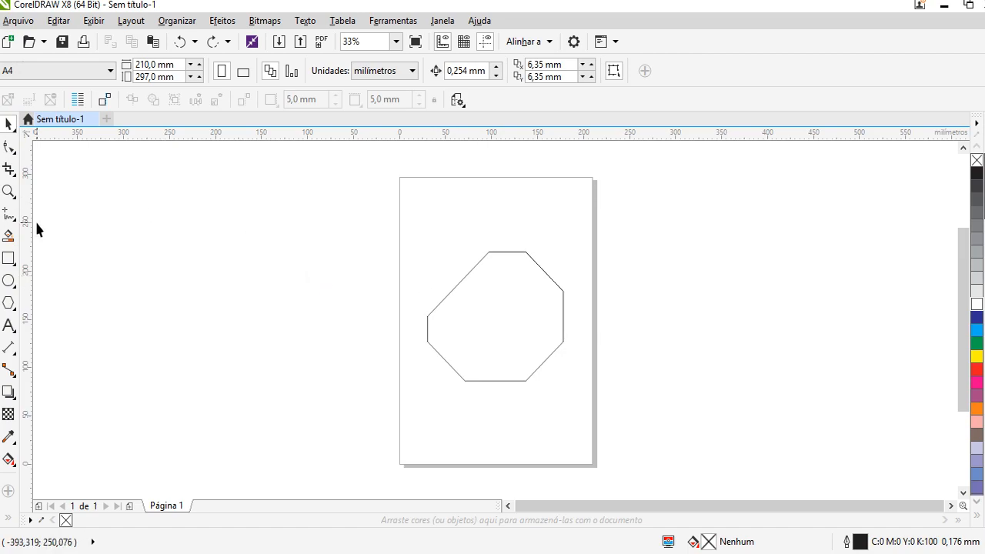
# Step: Draw a straight horizontal line about 159 mm long above the chamfered shape with the Freehand tool
pyautogui.click(7, 216)
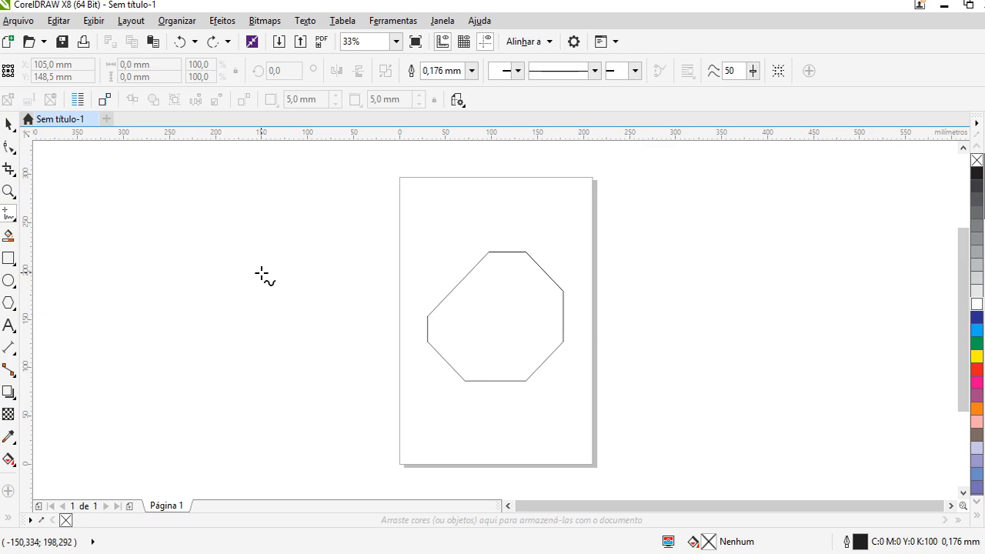
pyautogui.click(425, 212)
pyautogui.scroll(1, 557, 189)
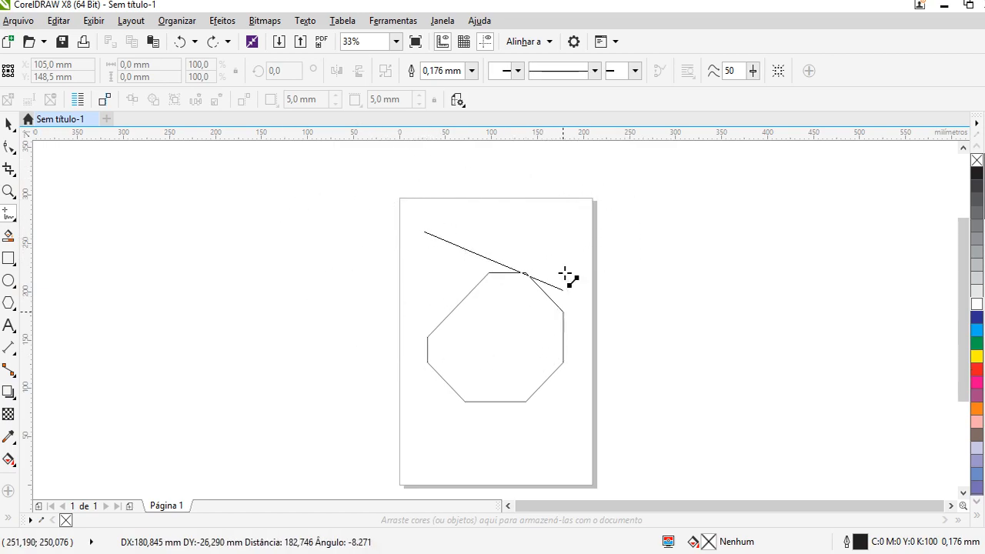
pyautogui.click(570, 231)
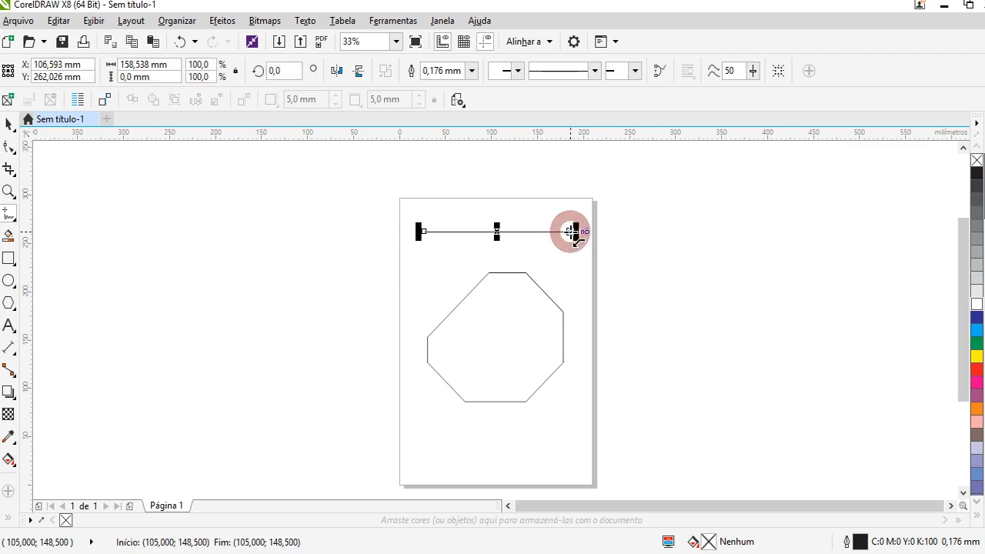
# Step: Draw a second straight horizontal line about 162 mm long just below the first with the Freehand tool
pyautogui.click(423, 247)
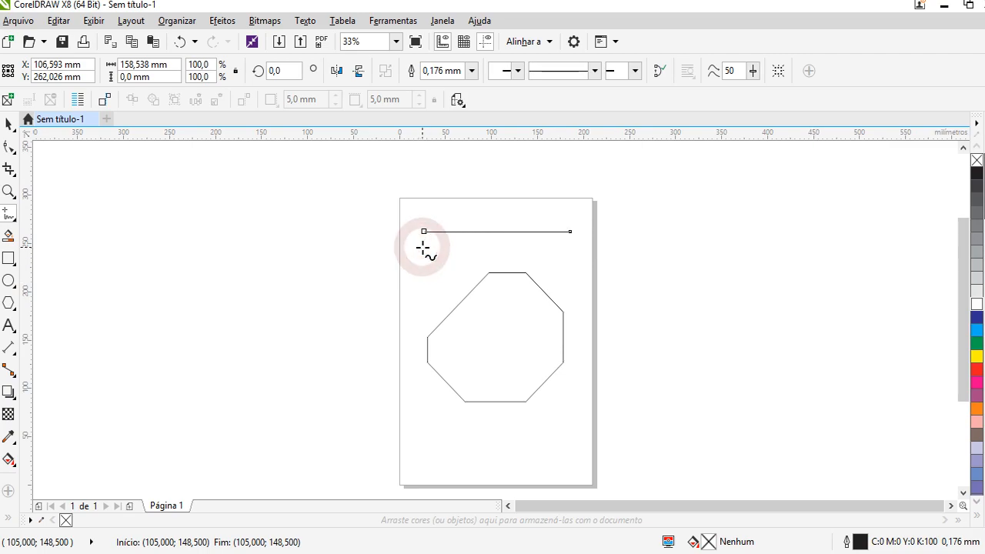
pyautogui.click(572, 247)
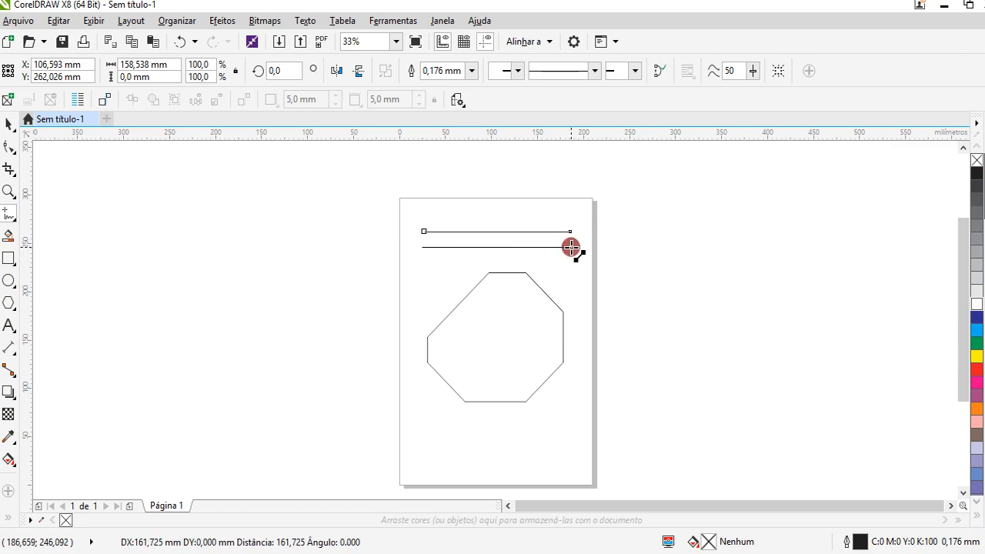
# Step: Draw a diagonal line about 197 by 69 mm across the two horizontal lines, and delete it
pyautogui.click(436, 259)
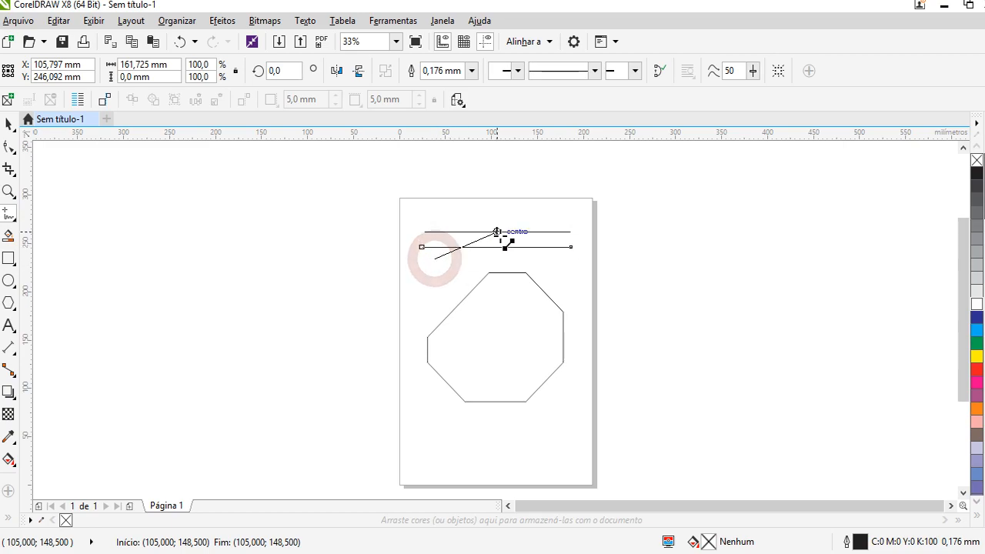
pyautogui.click(617, 193)
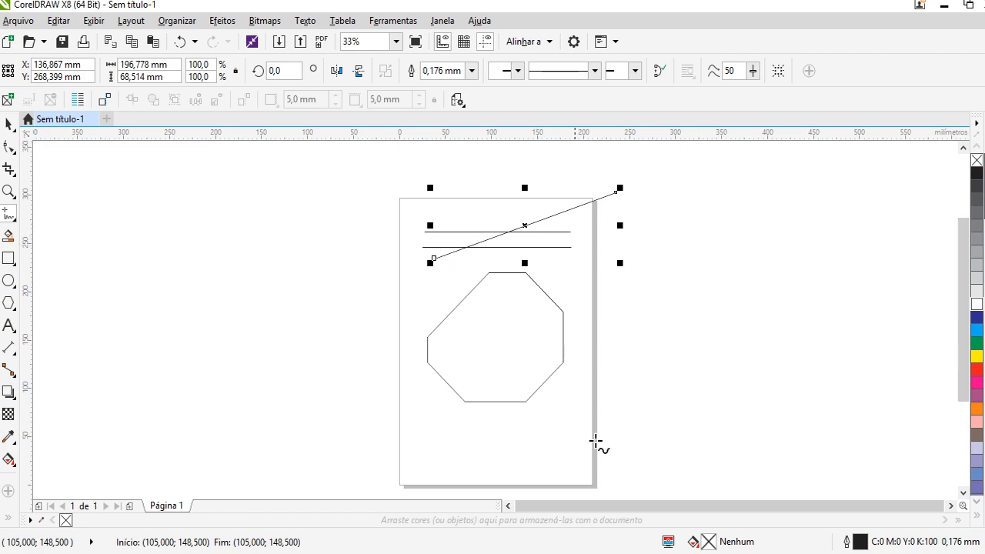
pyautogui.press('Delete')
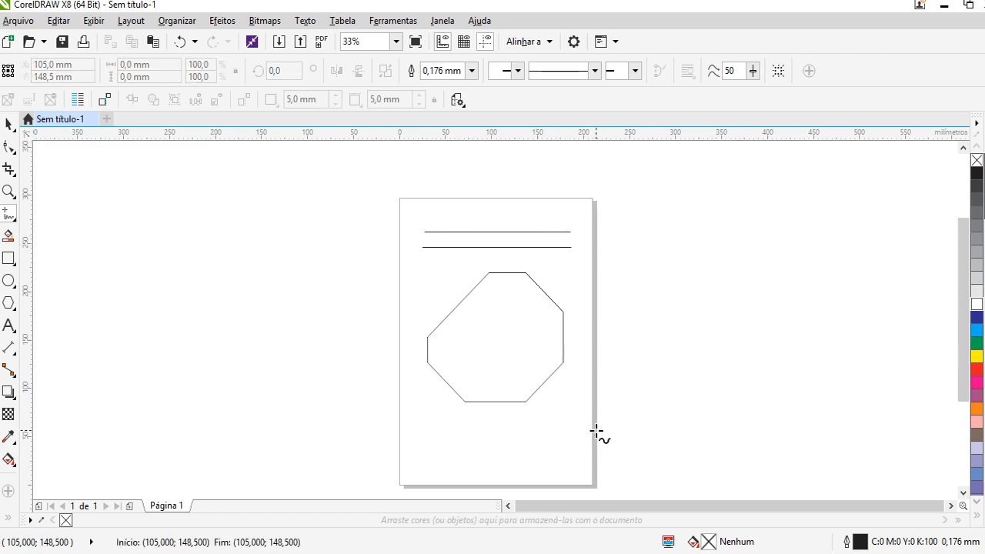
# Step: Add three nodes to the upper horizontal line with the Shape tool and move them to form a zigzag with two peaks
pyautogui.click(8, 192)
pyautogui.moveTo(312, 192); pyautogui.dragTo(668, 418)
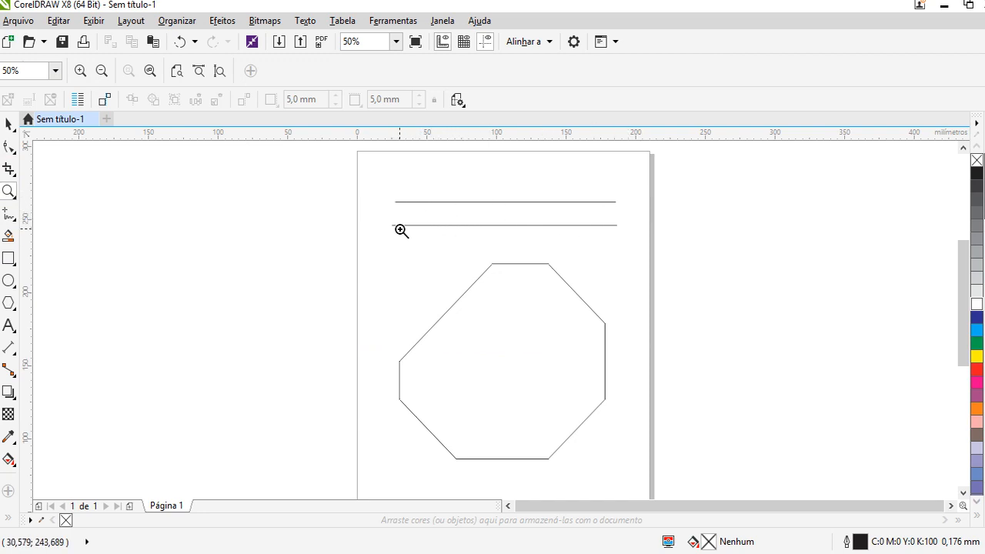
pyautogui.click(10, 150)
pyautogui.click(455, 202)
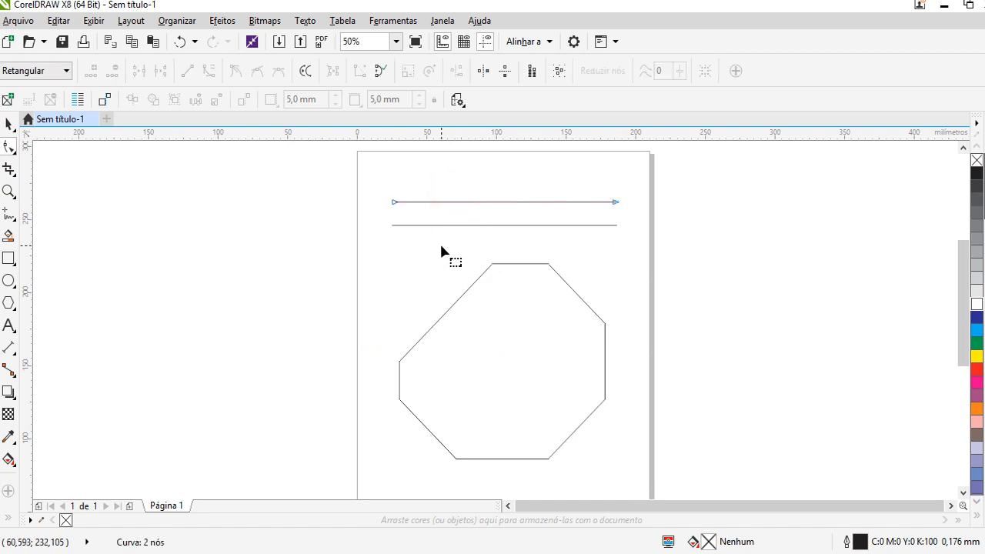
pyautogui.click(467, 202)
pyautogui.click(467, 202)
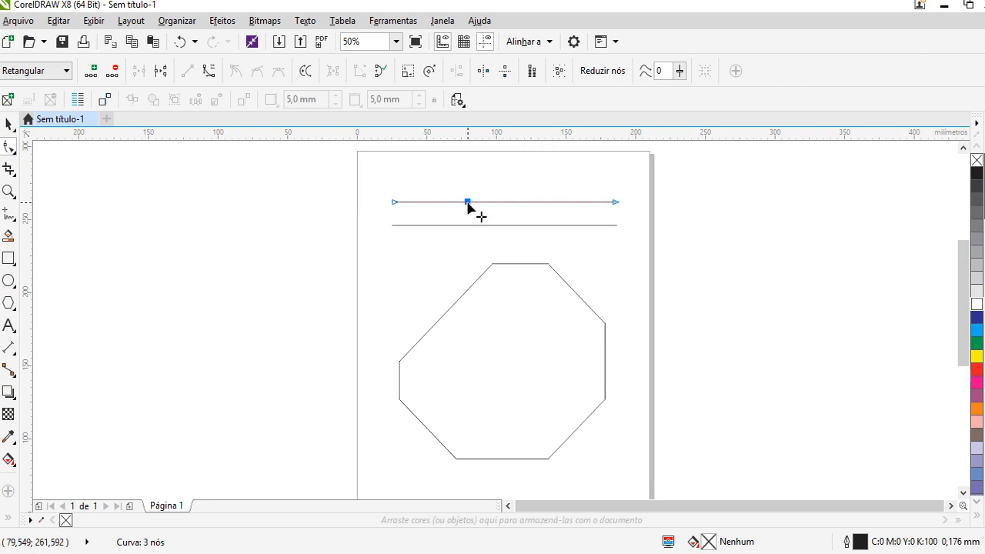
pyautogui.moveTo(467, 202); pyautogui.dragTo(588, 194)
pyautogui.doubleClick(536, 240)
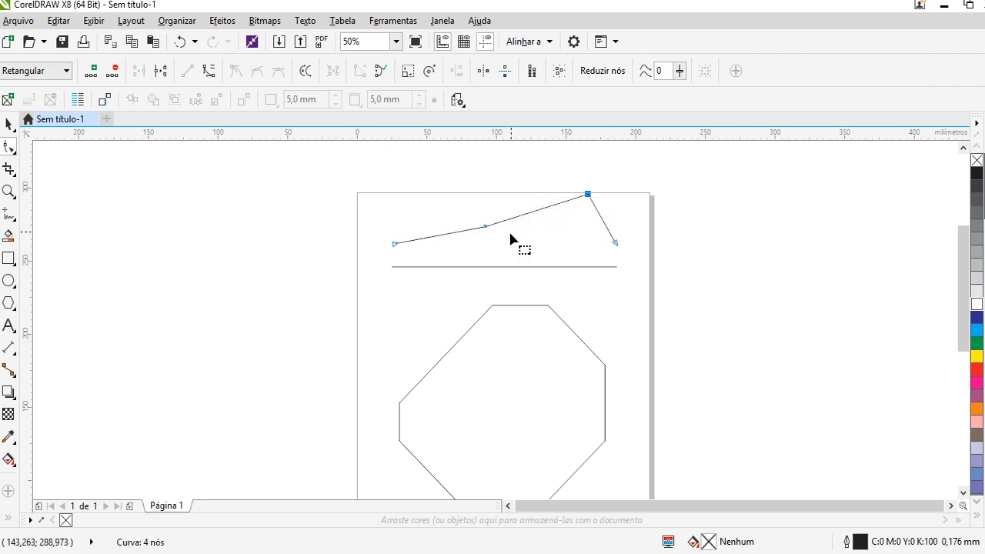
pyautogui.doubleClick(455, 232)
pyautogui.moveTo(454, 232); pyautogui.dragTo(438, 201)
# Step: Add two nodes to the lower horizontal line and move one down and the other up to form a zigzag
pyautogui.click(464, 266)
pyautogui.doubleClick(463, 266)
pyautogui.moveTo(462, 266); pyautogui.dragTo(449, 318)
pyautogui.doubleClick(548, 291)
pyautogui.moveTo(548, 291); pyautogui.dragTo(512, 243)
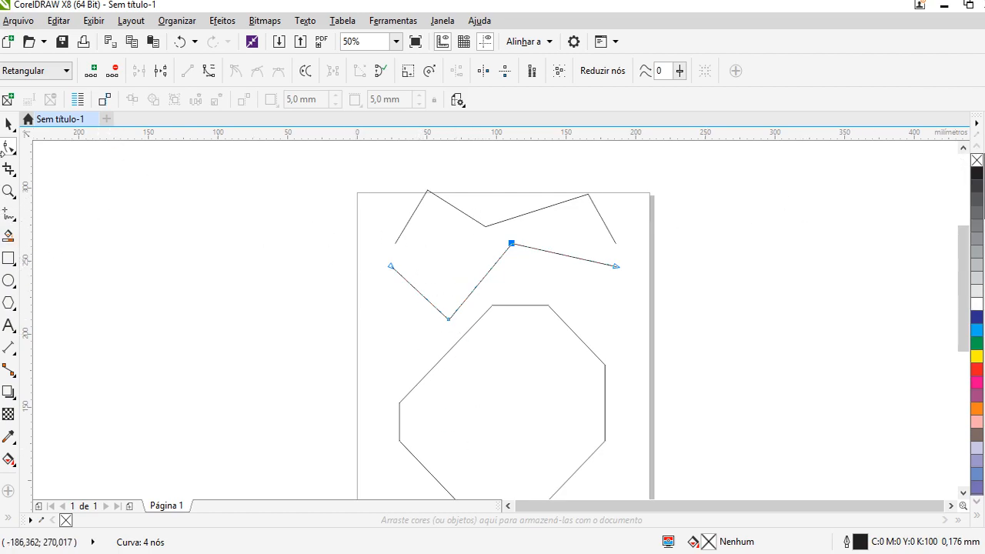
# Step: Draw a straight horizontal line about 130 mm long above the page with the Freehand tool, and undo it
pyautogui.click(8, 213)
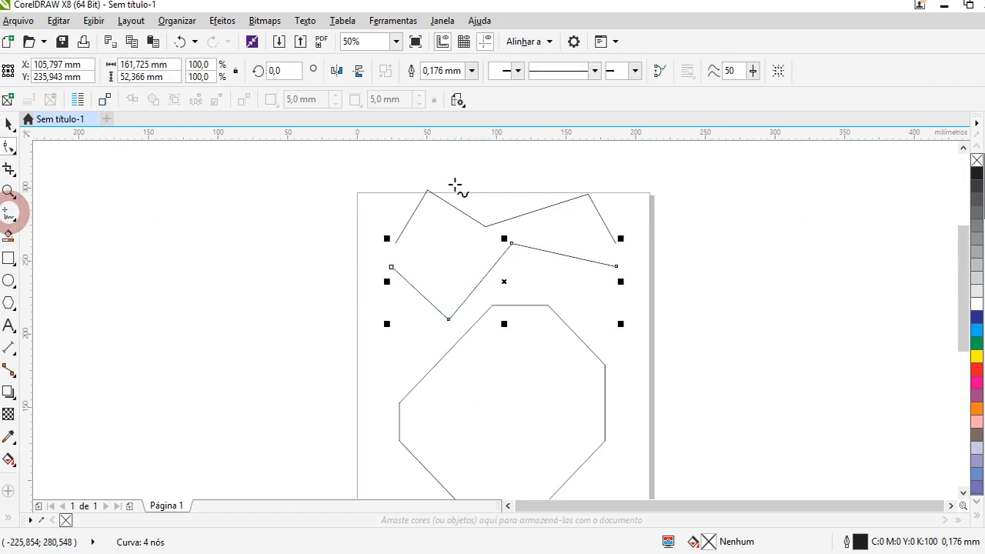
pyautogui.click(420, 171)
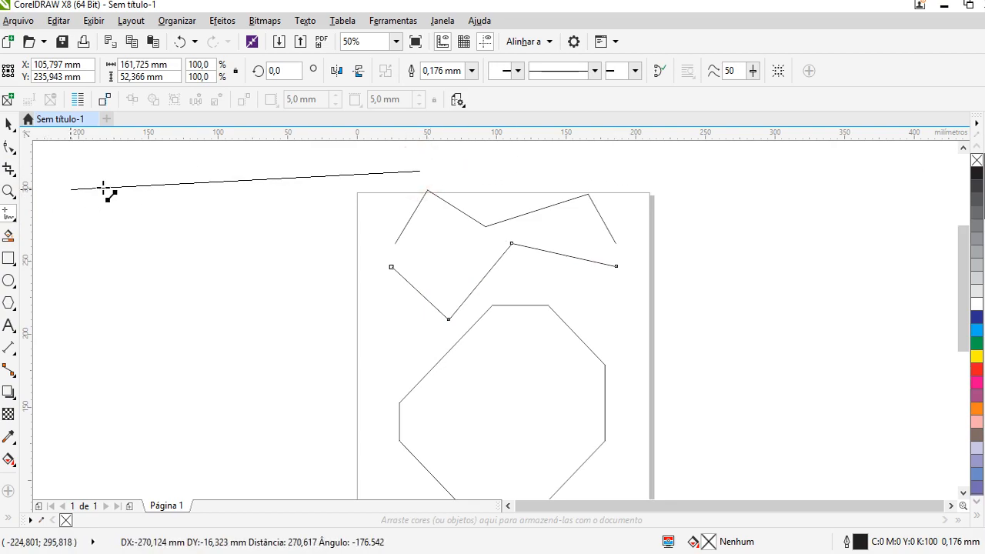
pyautogui.keyDown('ctrl'); pyautogui.click(600, 171); pyautogui.keyUp('ctrl')
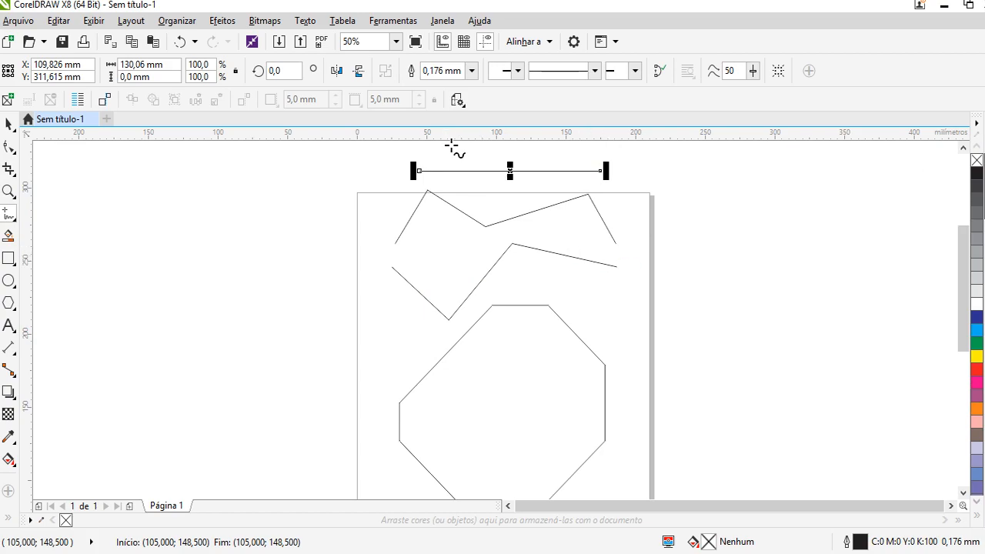
pyautogui.hotkey('ctrl', 'z')
# Step: Draw a connected four-segment zigzag about 250 by 45 mm from above the page out past its right edge, and undo it all
pyautogui.click(421, 169)
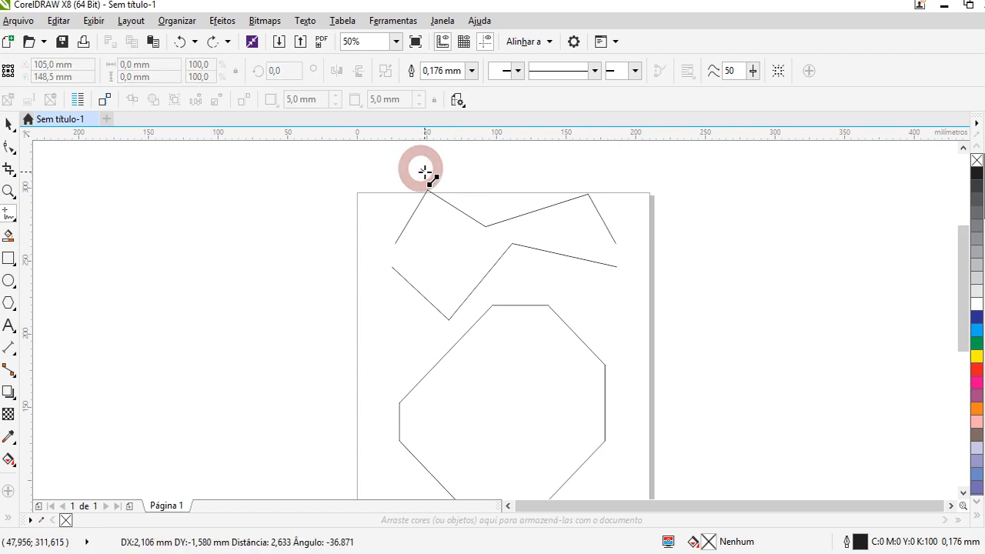
pyautogui.click(591, 170)
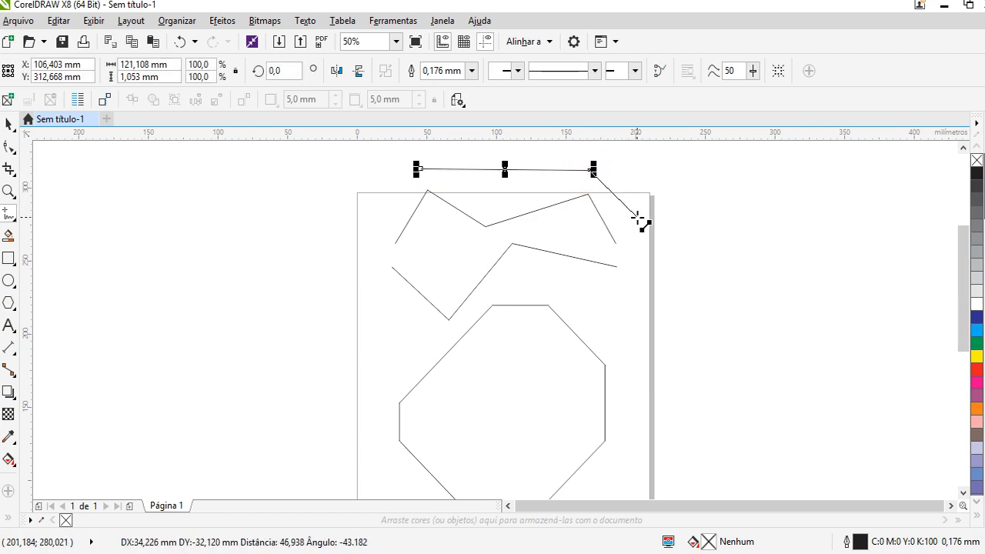
pyautogui.click(638, 219)
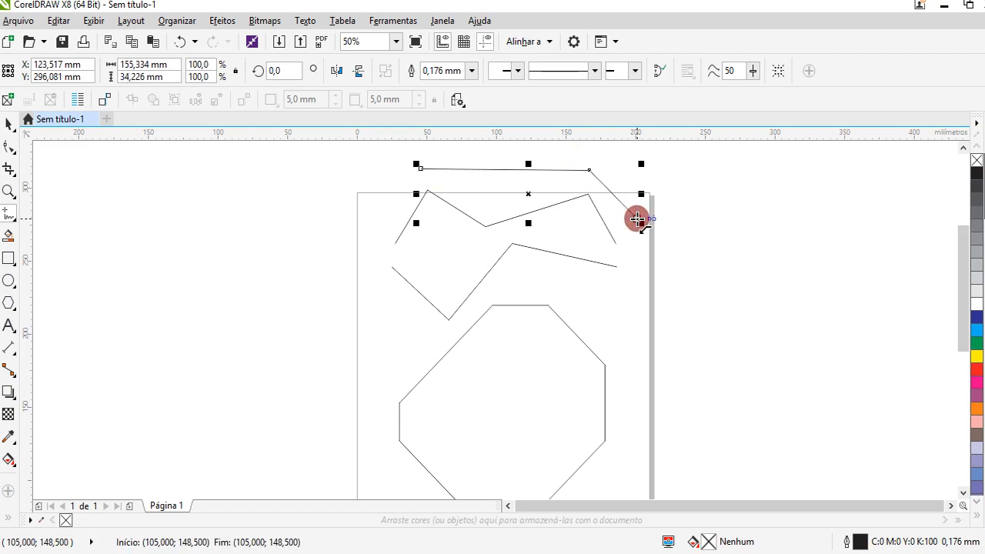
pyautogui.click(691, 165)
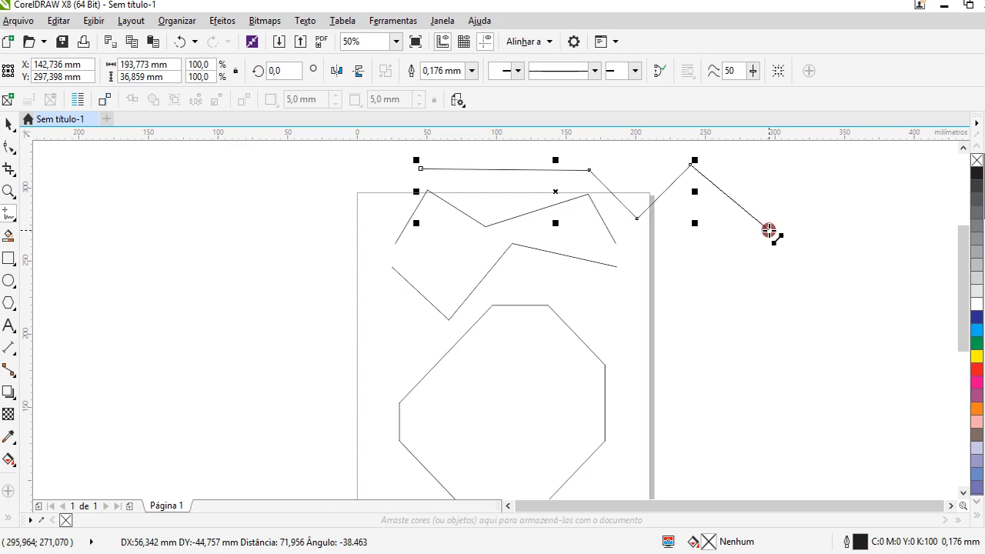
pyautogui.doubleClick(770, 230)
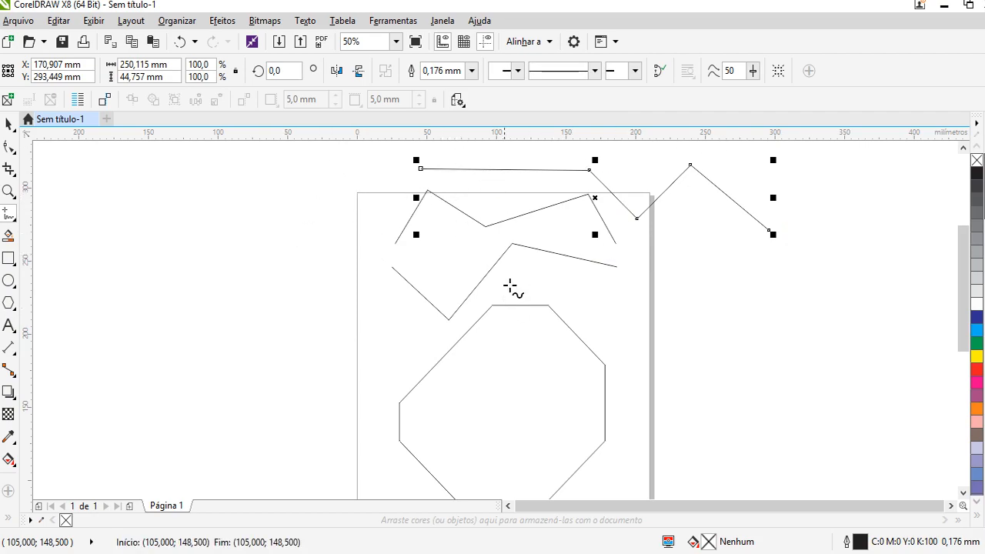
pyautogui.hotkey('ctrl', 'z')
pyautogui.hotkey('ctrl', 'z')
pyautogui.hotkey('ctrl', 'z')
pyautogui.hotkey('ctrl', 'z')
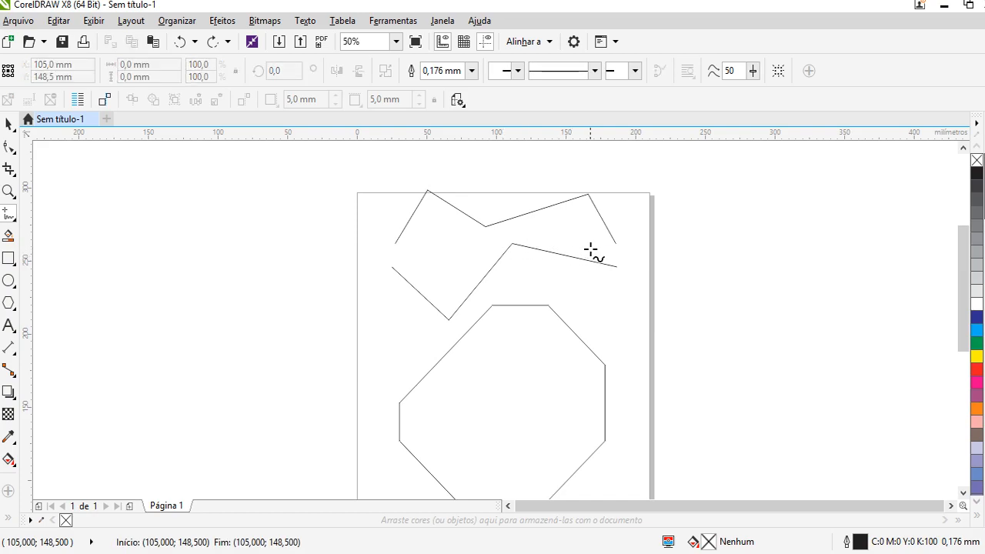
# Step: Draw a closed four-sided shape about 117 by 99 mm beside the page and fill it with green
pyautogui.click(693, 256)
pyautogui.click(773, 210)
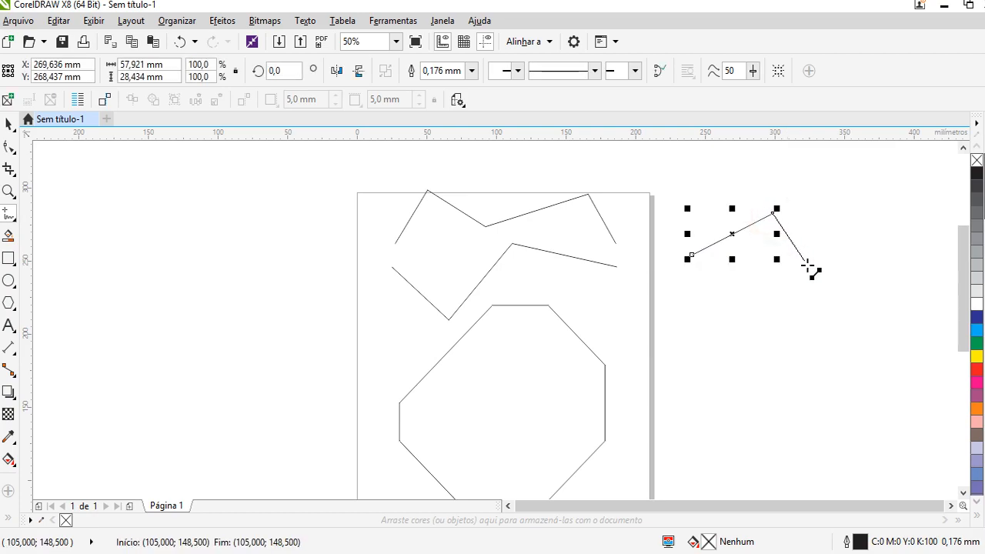
pyautogui.click(855, 307)
pyautogui.click(715, 357)
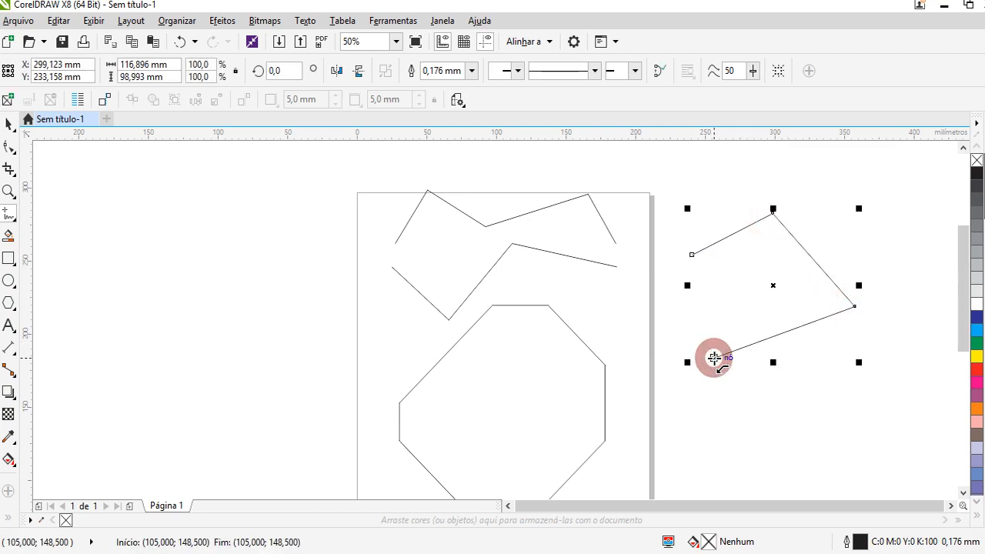
pyautogui.click(692, 254)
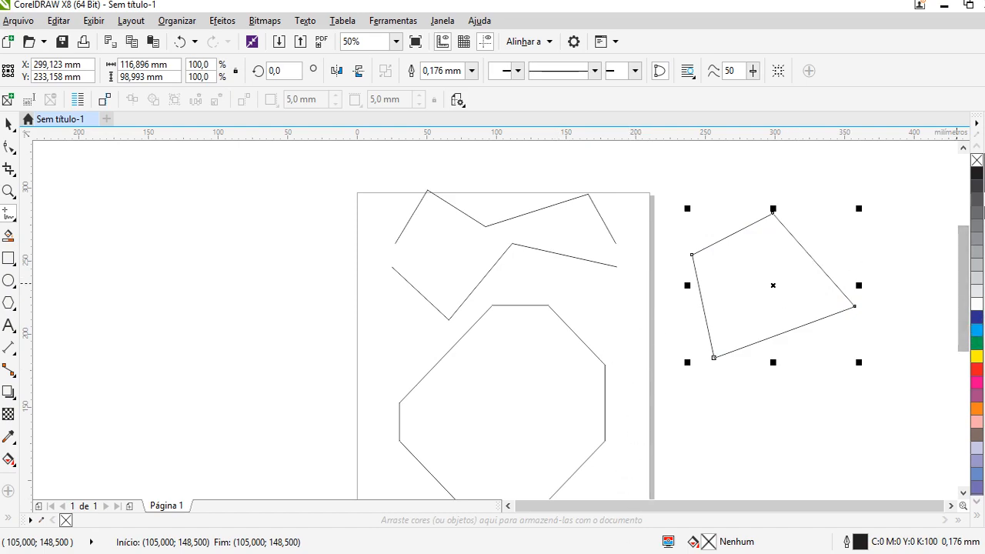
pyautogui.click(976, 344)
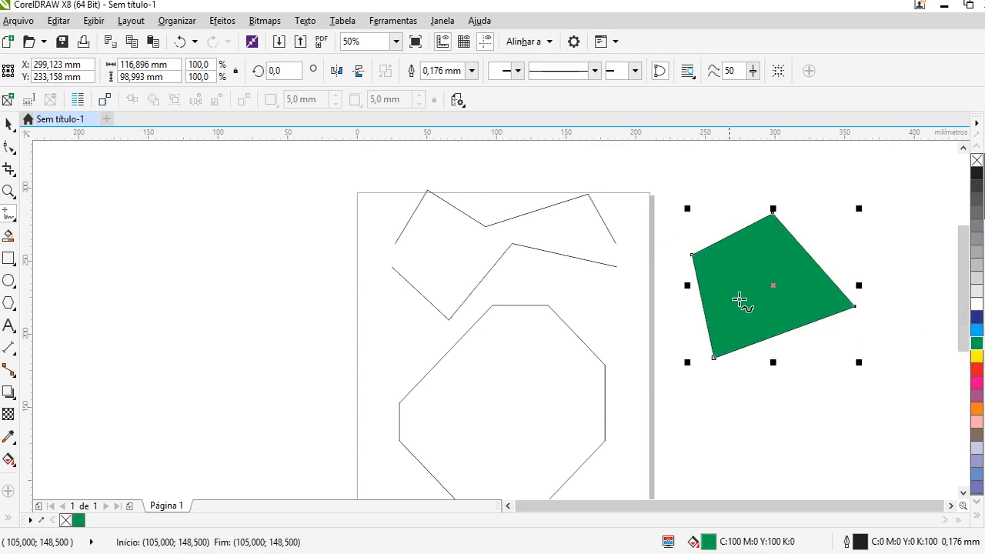
# Step: Draw an open five-segment shape about 125 by 65 mm below the green one and assign it a yellow fill
pyautogui.click(737, 376)
pyautogui.click(876, 404)
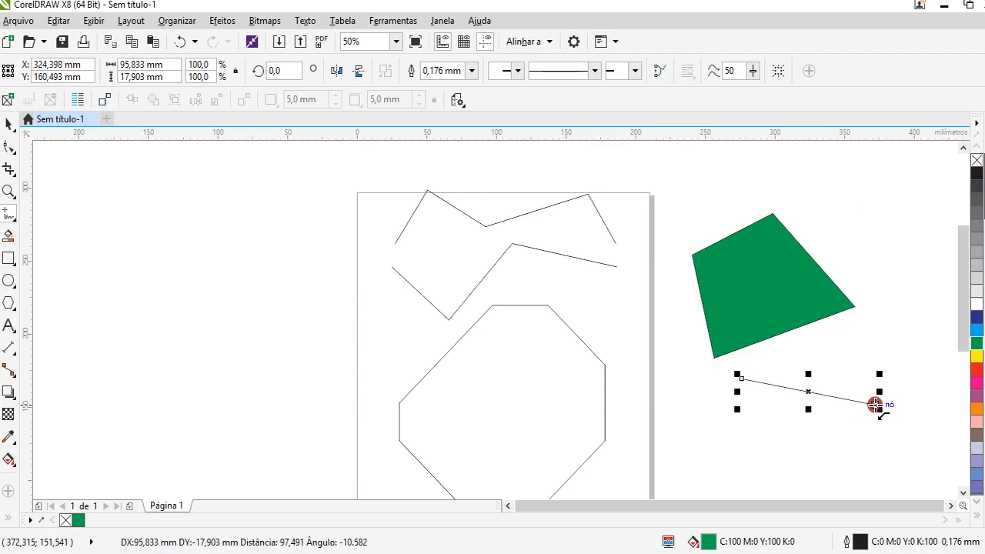
pyautogui.click(836, 472)
pyautogui.click(702, 463)
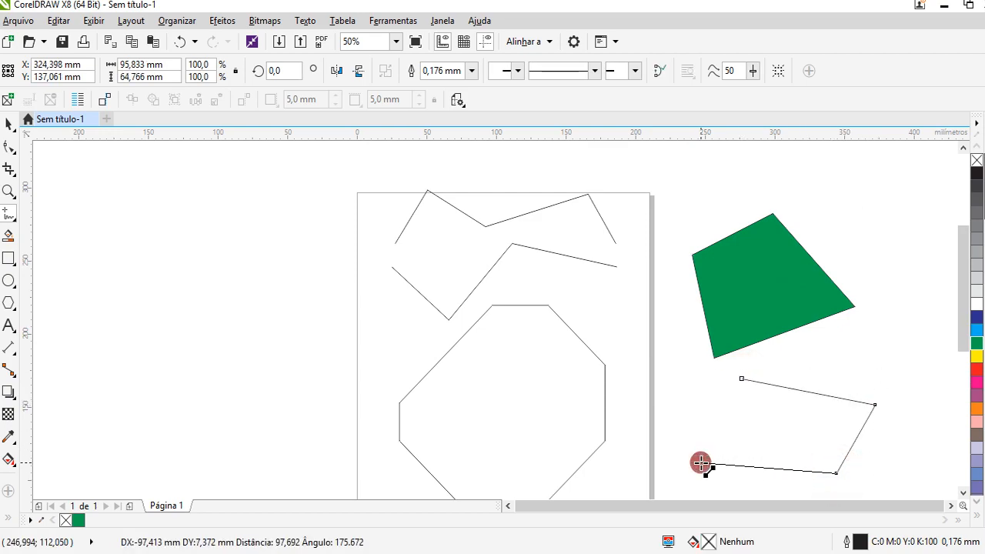
pyautogui.click(741, 390)
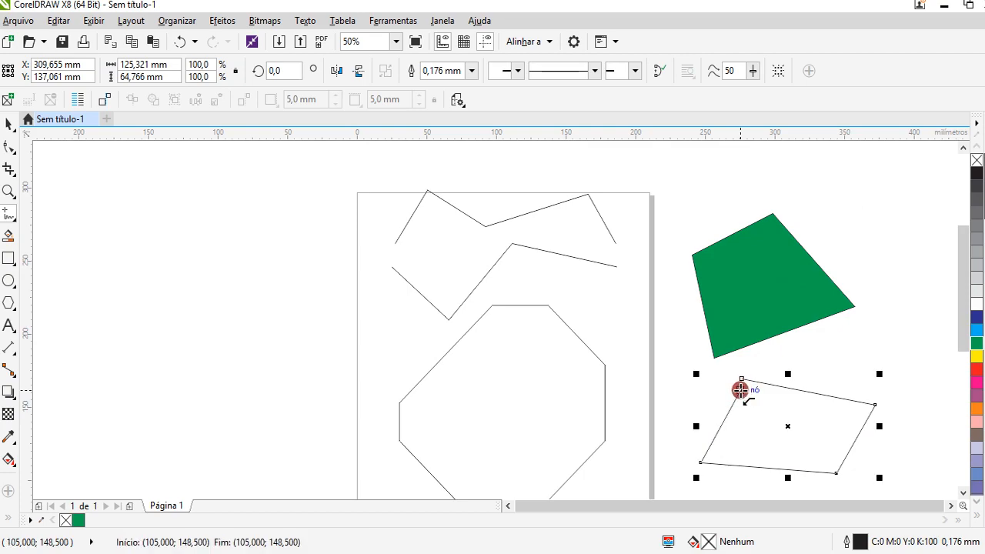
pyautogui.hscroll(1, 807, 378)
pyautogui.click(783, 398)
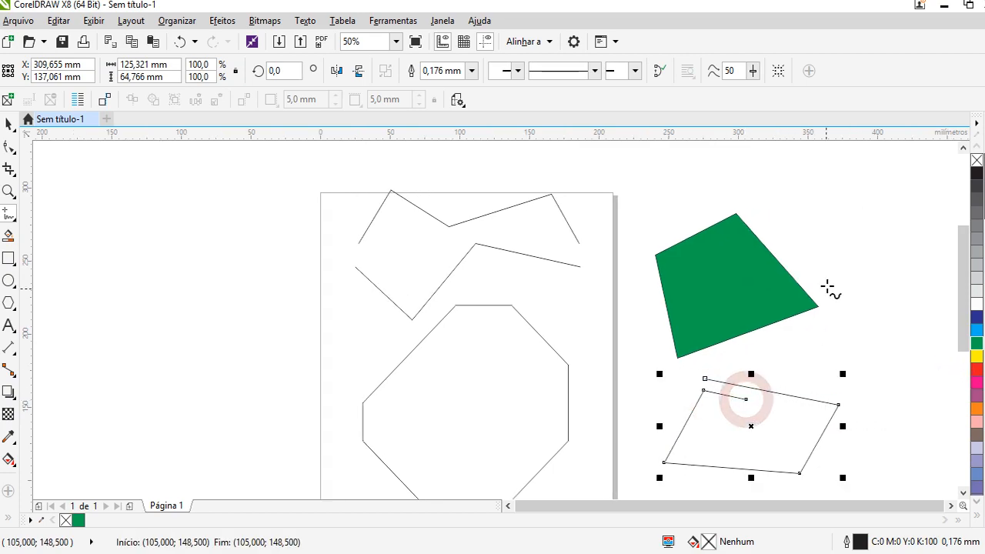
pyautogui.click(977, 358)
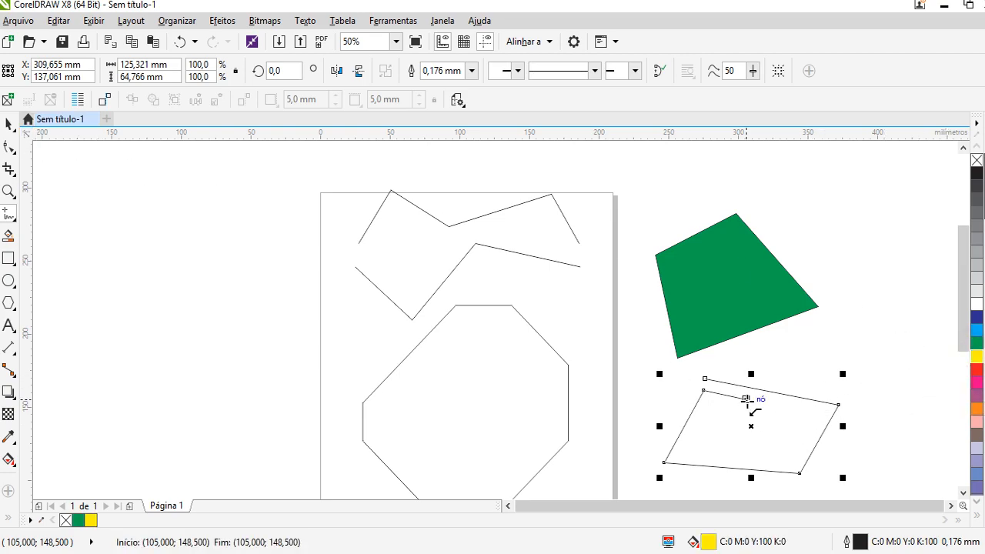
# Step: Close the open shape with the Shape tool by moving its loose end node onto its start node
pyautogui.click(9, 145)
pyautogui.click(53, 171)
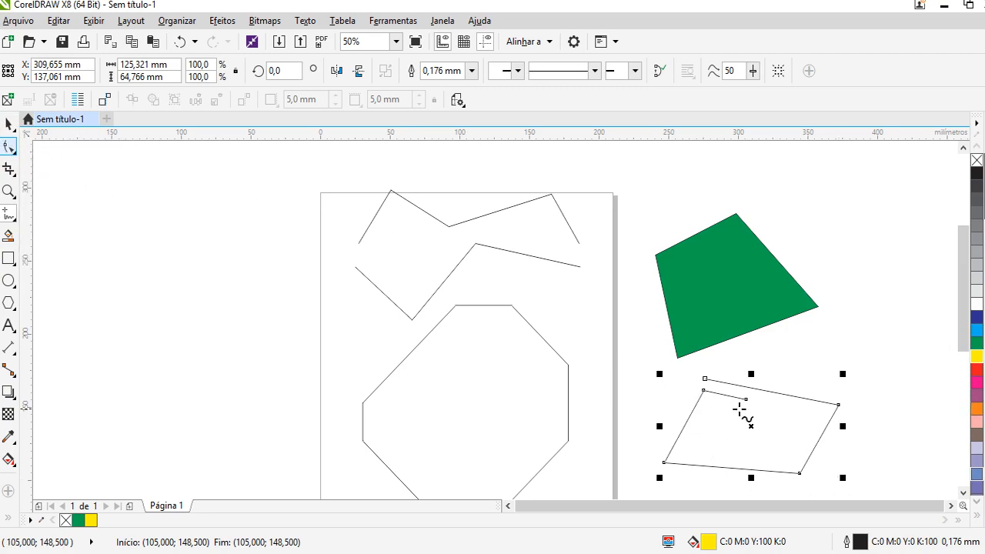
pyautogui.click(10, 146)
pyautogui.click(50, 145)
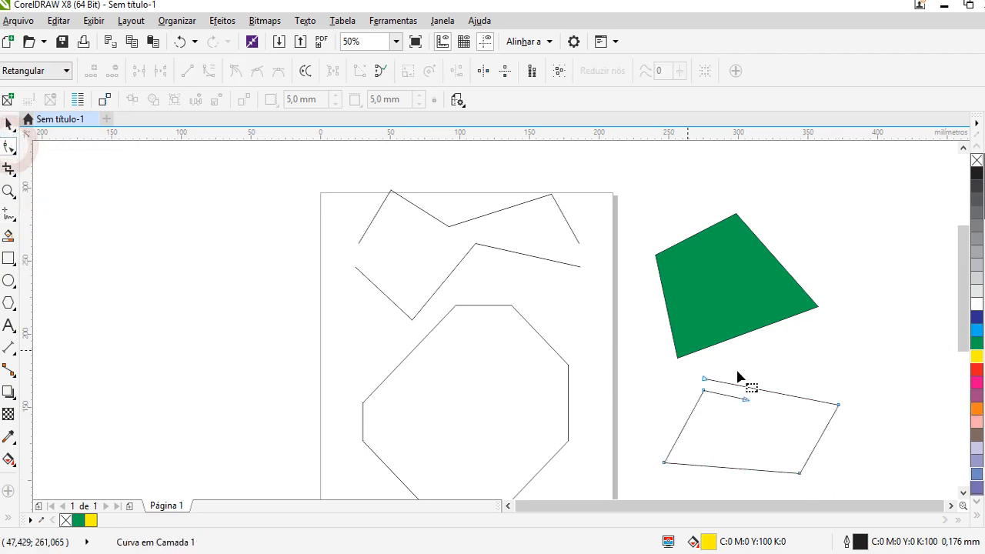
pyautogui.moveTo(745, 401); pyautogui.dragTo(705, 380)
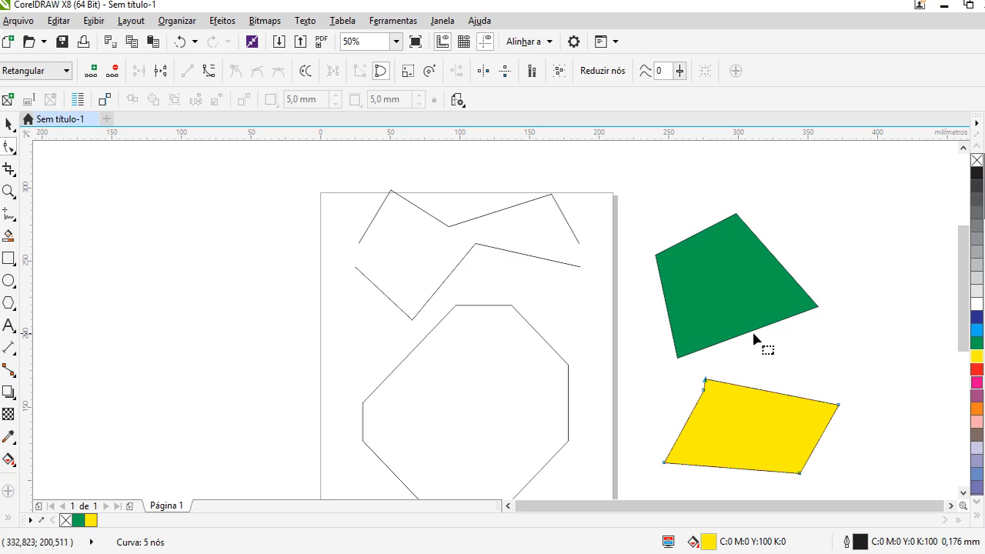
# Step: Delete the yellow and green shapes beside the page with the Pick tool
pyautogui.click(9, 125)
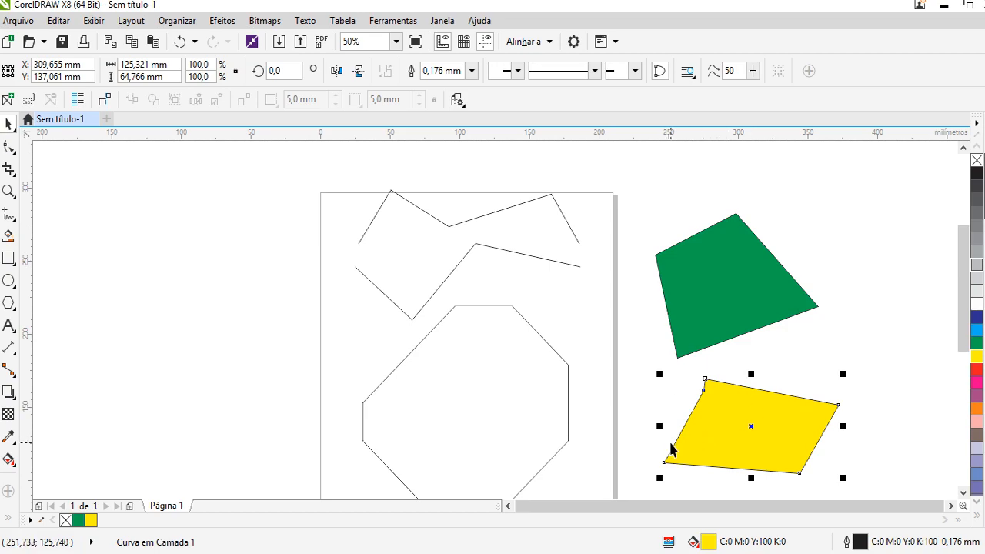
pyautogui.press('Delete')
pyautogui.click(713, 266)
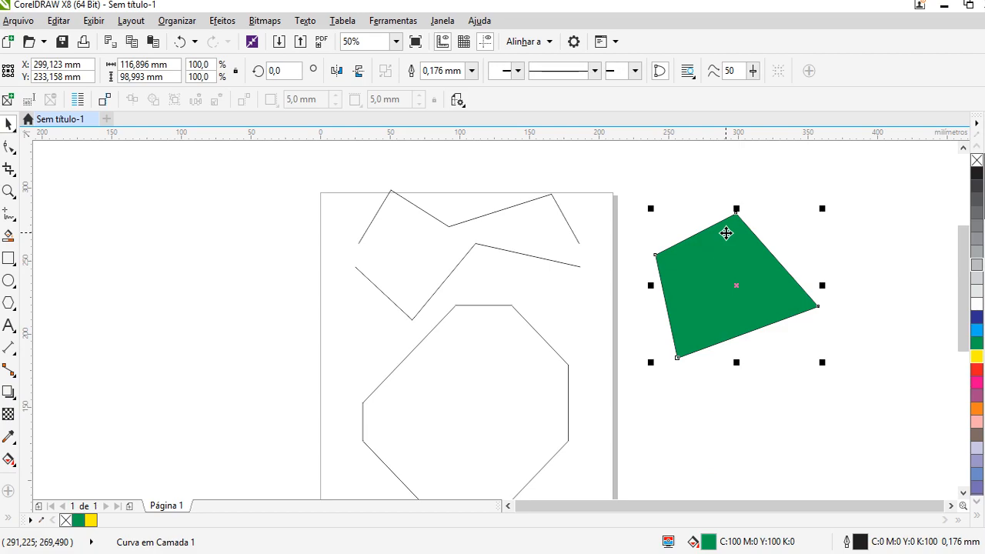
pyautogui.press('Delete')
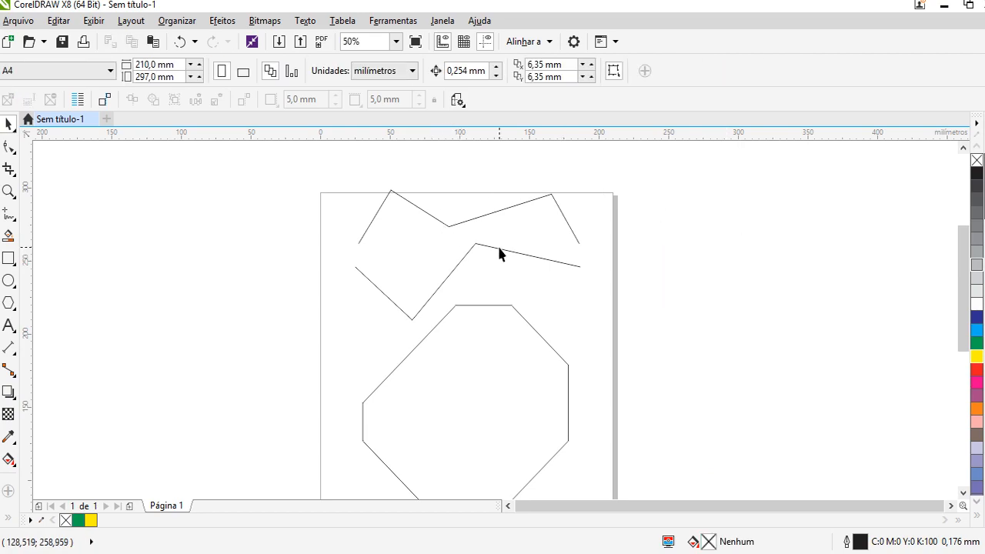
# Step: Delete the two open zigzag lines from the upper part of the page
pyautogui.click(504, 250)
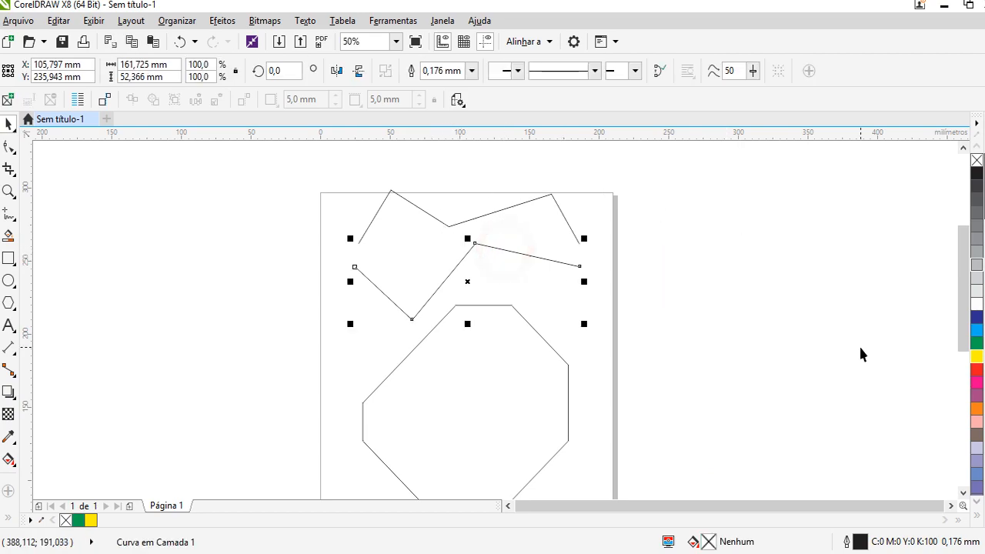
pyautogui.press('Delete')
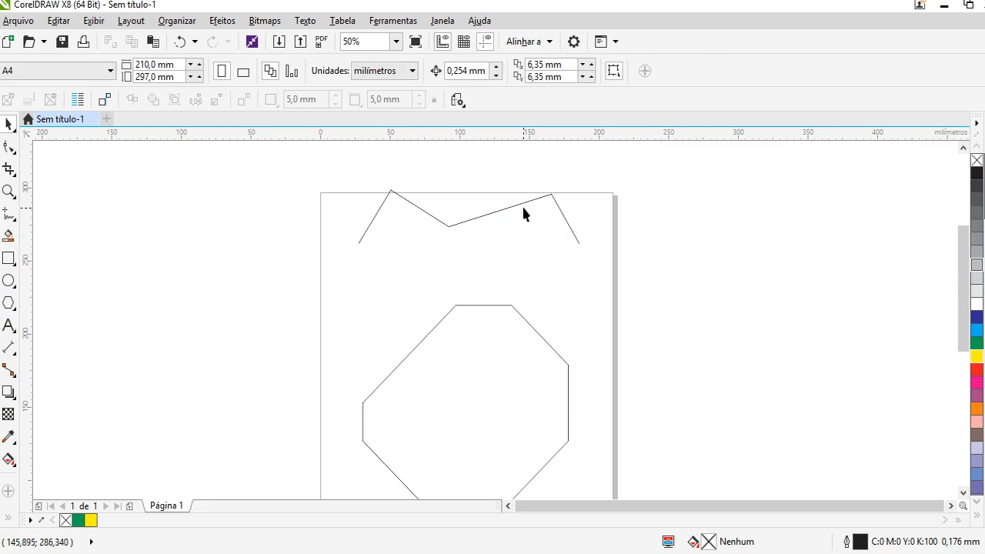
pyautogui.click(518, 205)
pyautogui.press('Delete')
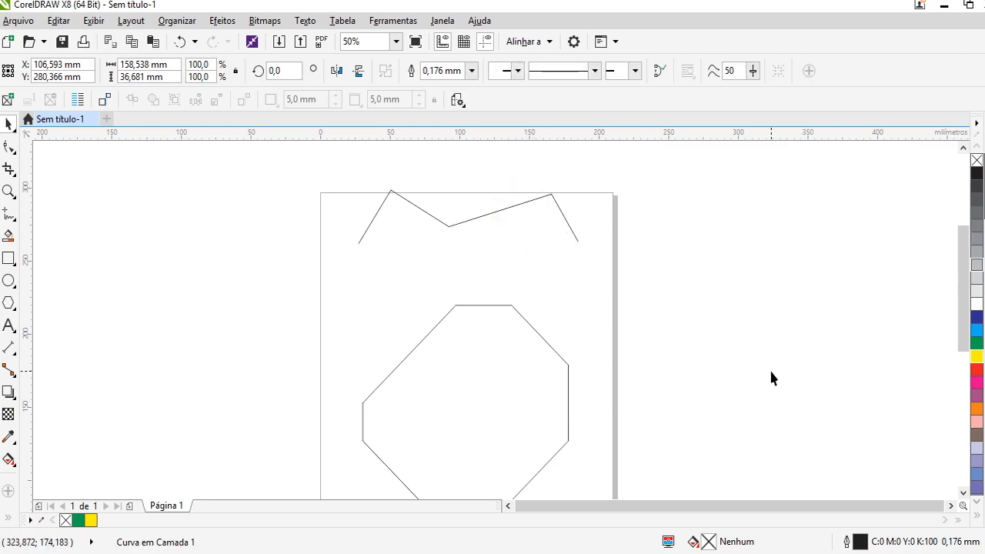
# Step: Move the eight-sided chamfered rectangle to the upper part of the page and scale it down to about 93 by 84 mm
pyautogui.moveTo(472, 398); pyautogui.dragTo(483, 309)
pyautogui.moveTo(585, 211); pyautogui.dragTo(562, 264)
pyautogui.hotkey('ctrl', 'z')
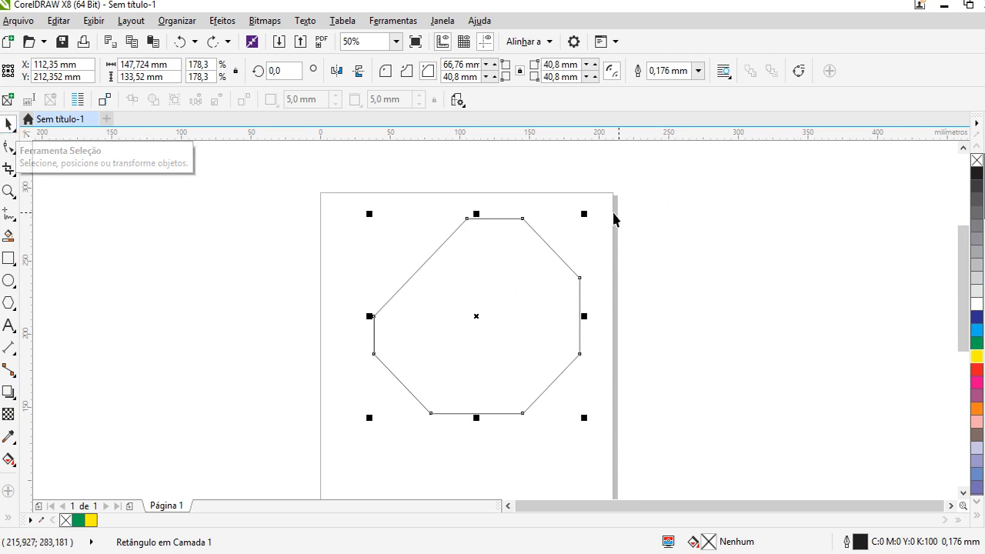
pyautogui.moveTo(588, 213); pyautogui.dragTo(549, 284)
pyautogui.moveTo(476, 359); pyautogui.dragTo(501, 304)
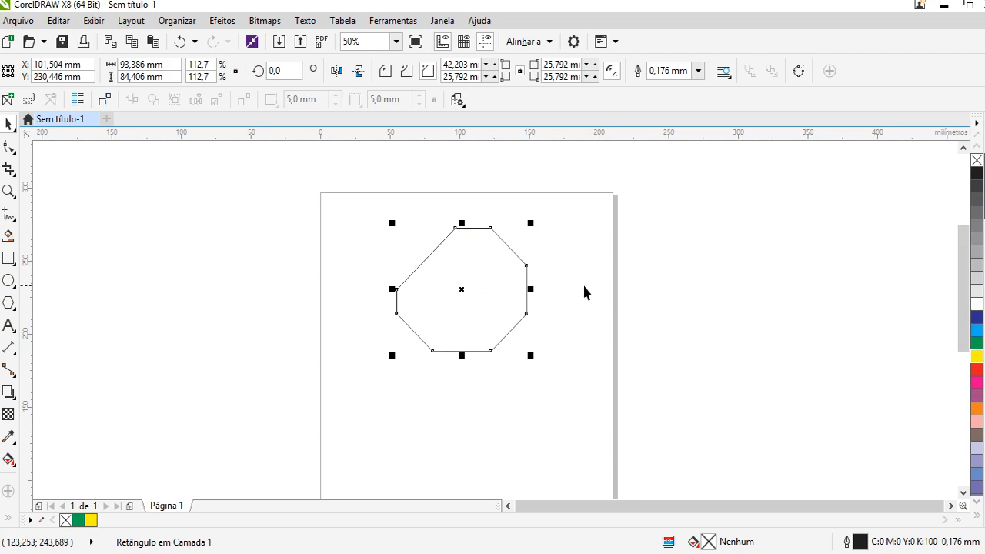
pyautogui.moveTo(962, 249); pyautogui.dragTo(962, 267)
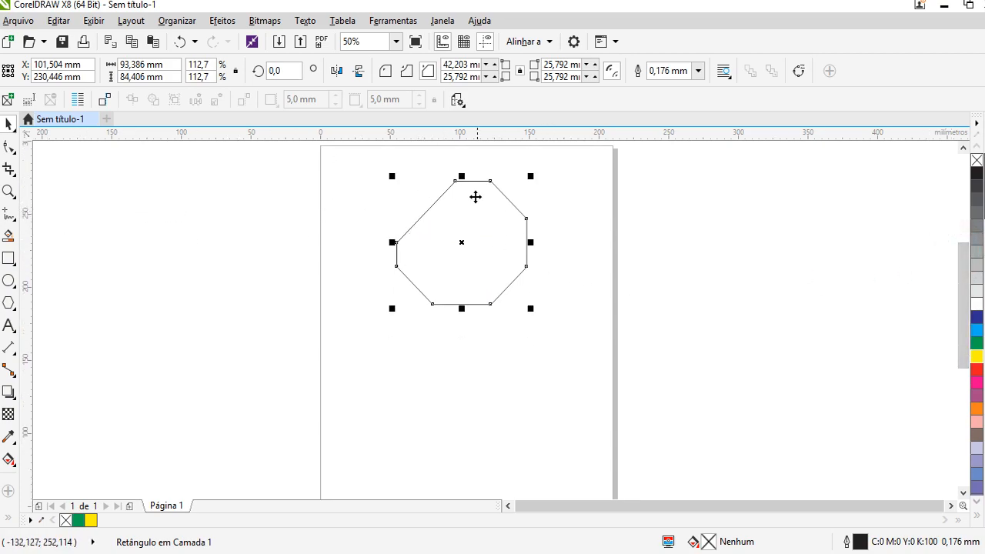
pyautogui.click(669, 239)
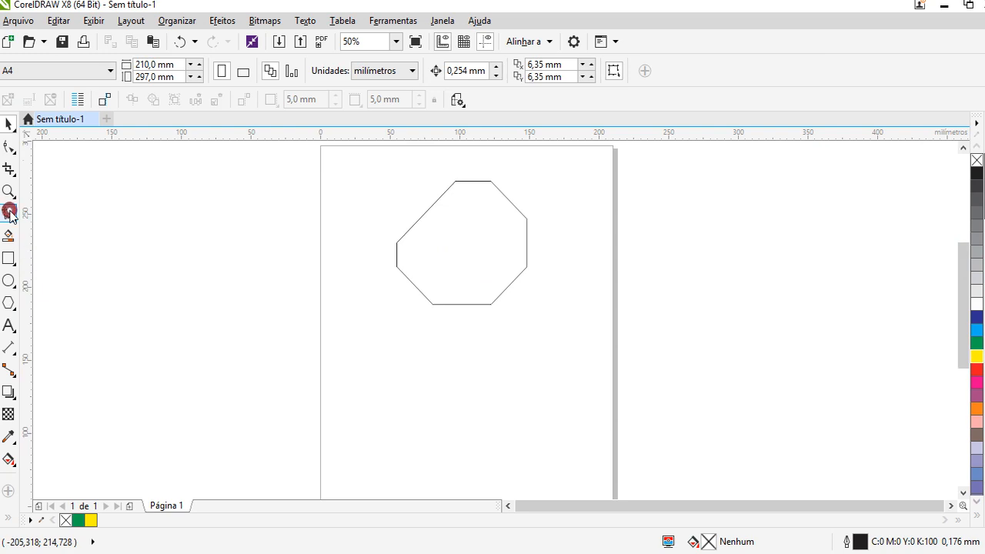
# Step: Trace the chamfered rectangle with the Freehand tool, snapping straight segments to all eight corners to make a closed shape
pyautogui.click(10, 215)
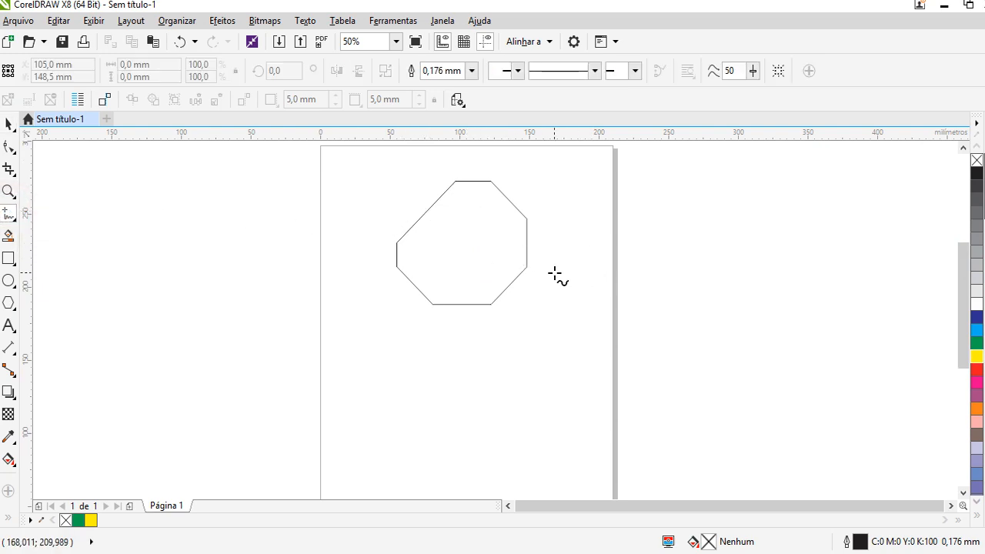
pyautogui.press('F4')
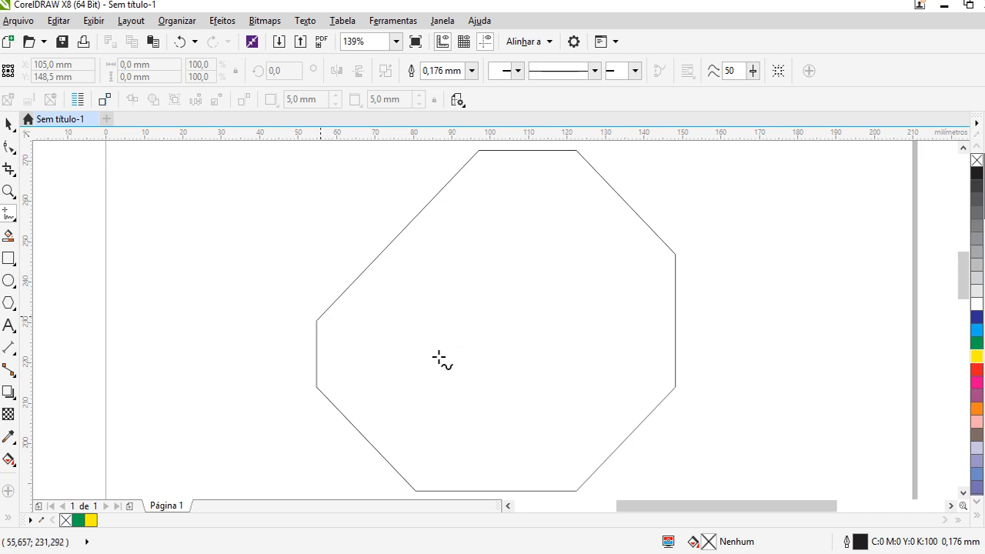
pyautogui.click(316, 320)
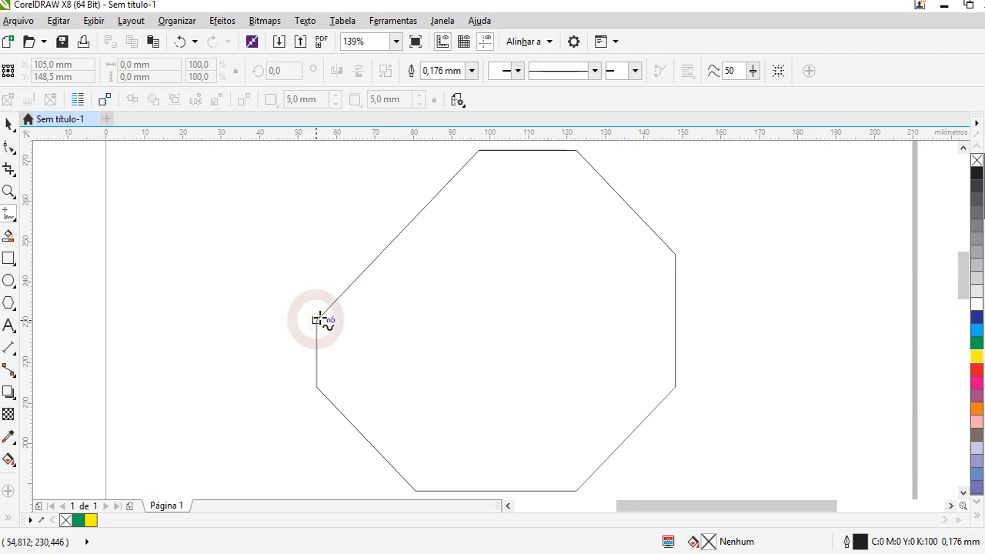
pyautogui.click(479, 151)
pyautogui.scroll(1, 480, 150)
pyautogui.click(578, 185)
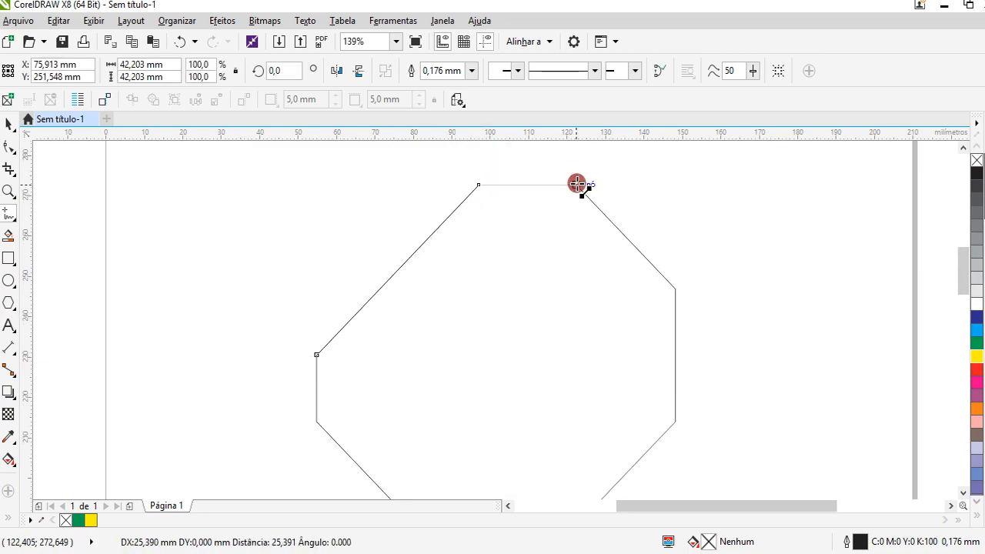
pyautogui.click(675, 288)
pyautogui.click(675, 421)
pyautogui.scroll(-2, 673, 418)
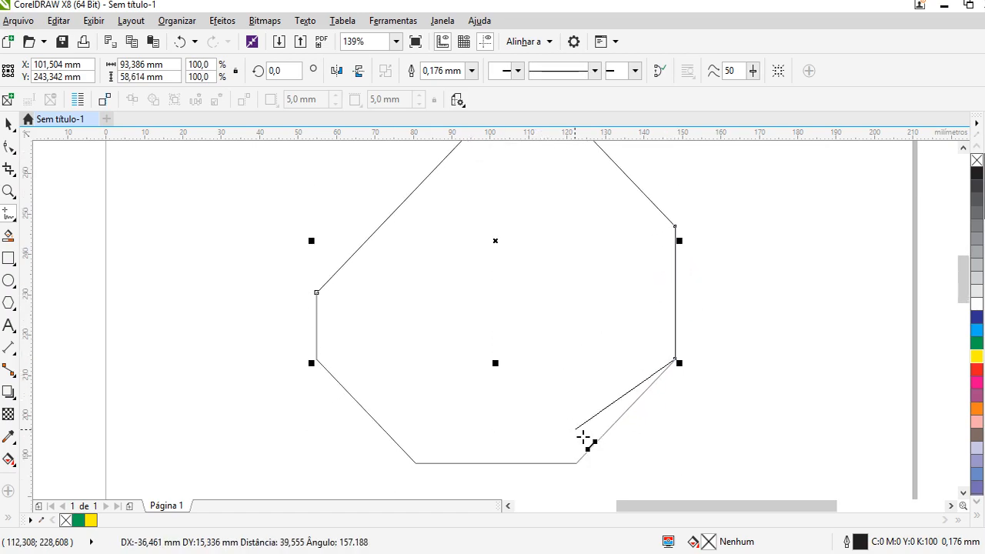
pyautogui.click(577, 462)
pyautogui.click(415, 462)
pyautogui.click(315, 359)
pyautogui.click(313, 293)
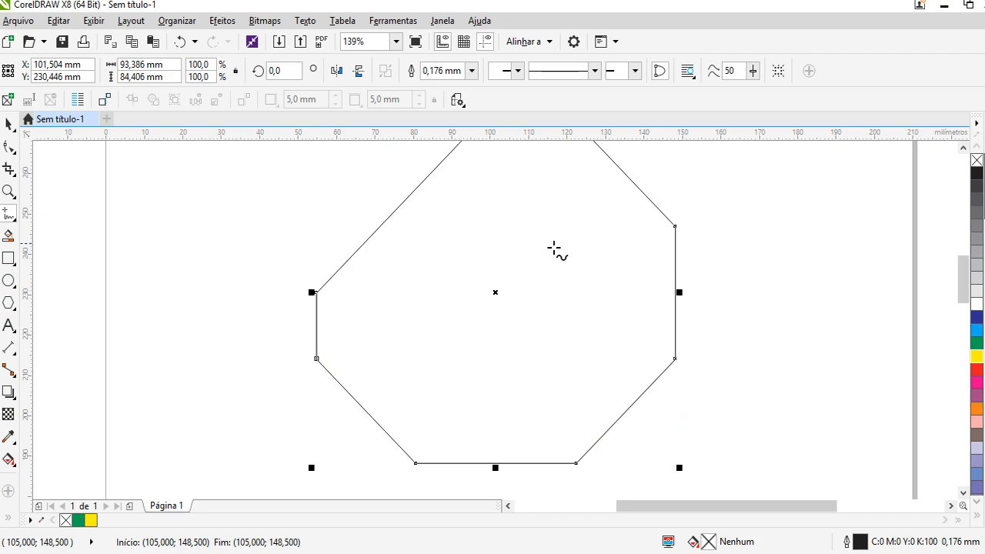
# Step: Move the traced curve directly below the original chamfered rectangle with the Pick tool
pyautogui.scroll(-2, 343, 176)
pyautogui.scroll(1, 352, 183)
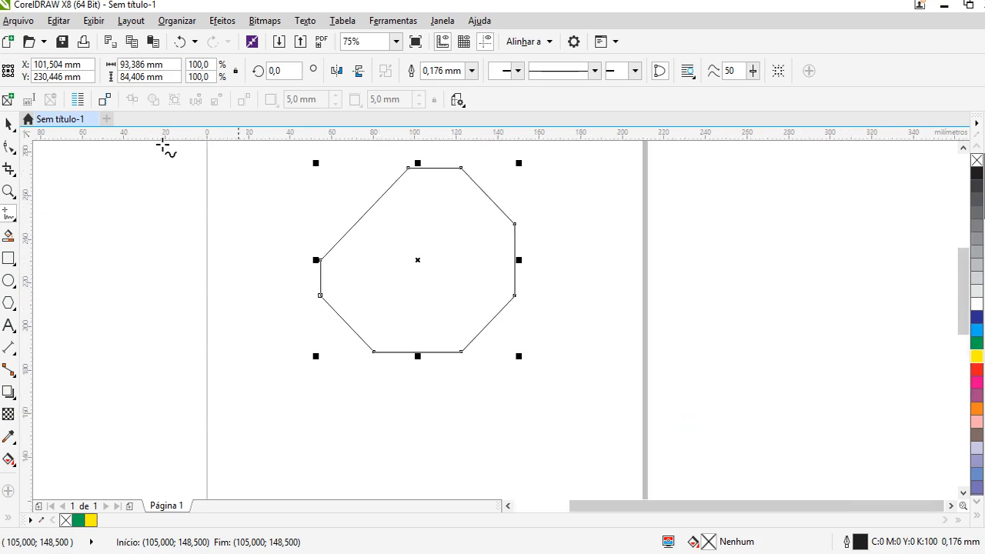
pyautogui.click(9, 123)
pyautogui.moveTo(442, 224); pyautogui.dragTo(449, 432)
# Step: Fill the upper chamfered rectangle with cyan and the traced curve below it with red
pyautogui.click(442, 285)
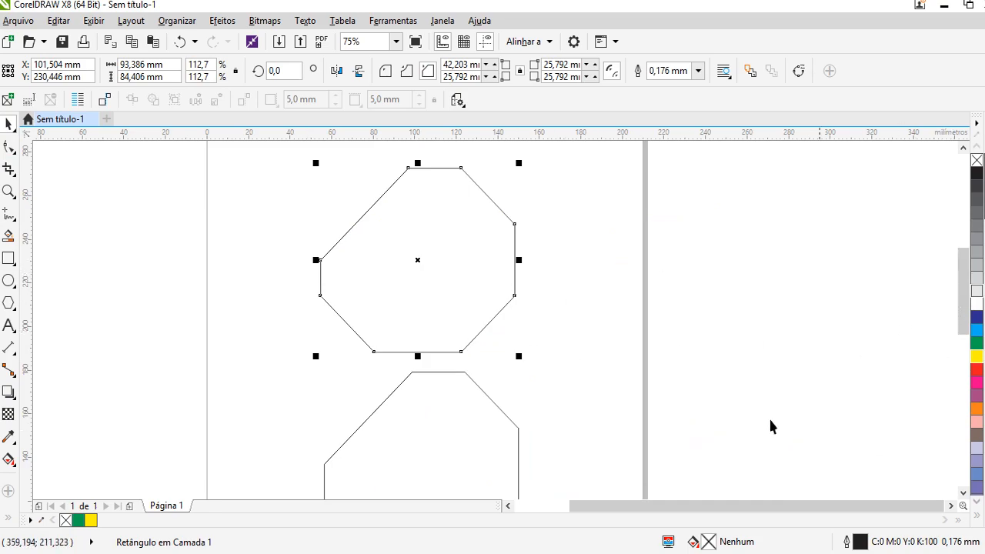
pyautogui.click(978, 329)
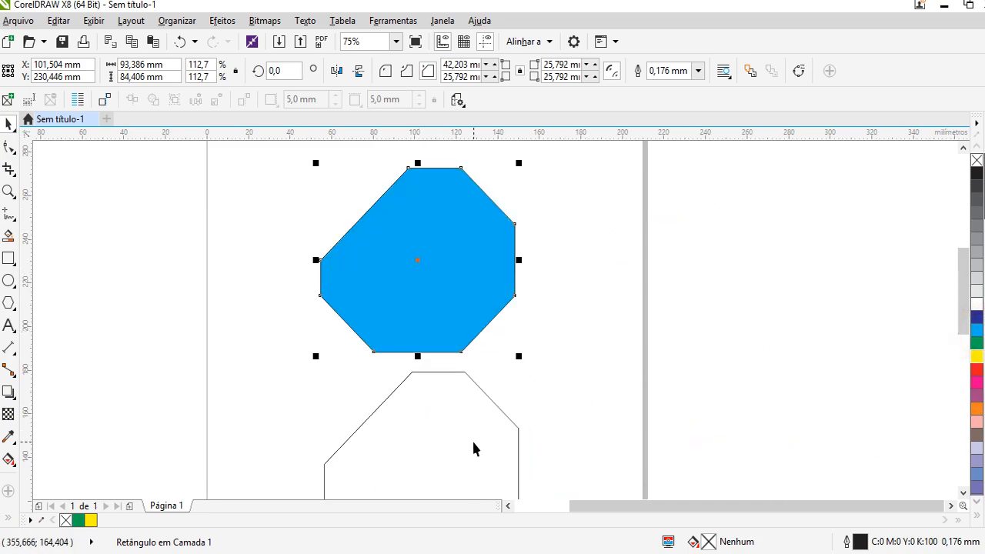
pyautogui.click(474, 440)
pyautogui.click(977, 371)
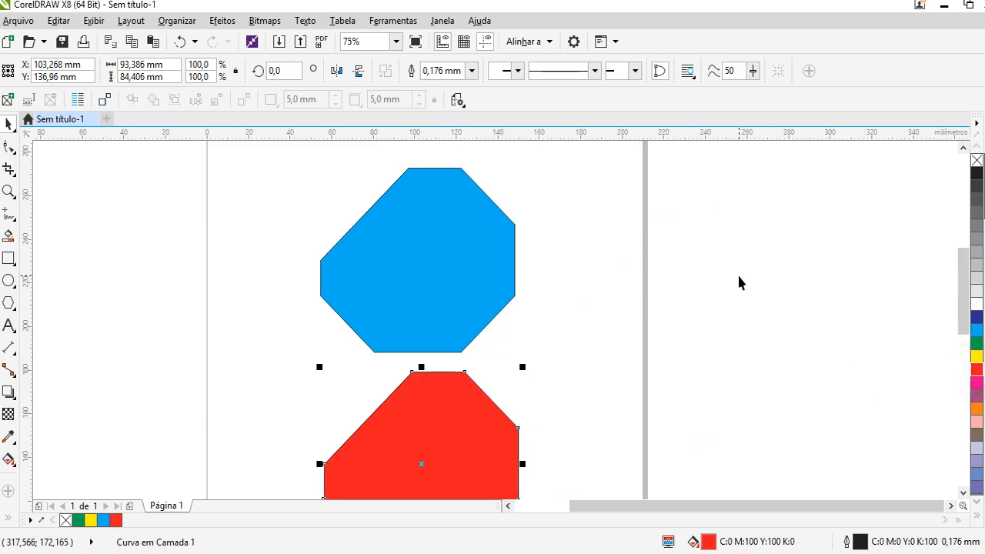
pyautogui.scroll(-1, 737, 273)
pyautogui.click(699, 393)
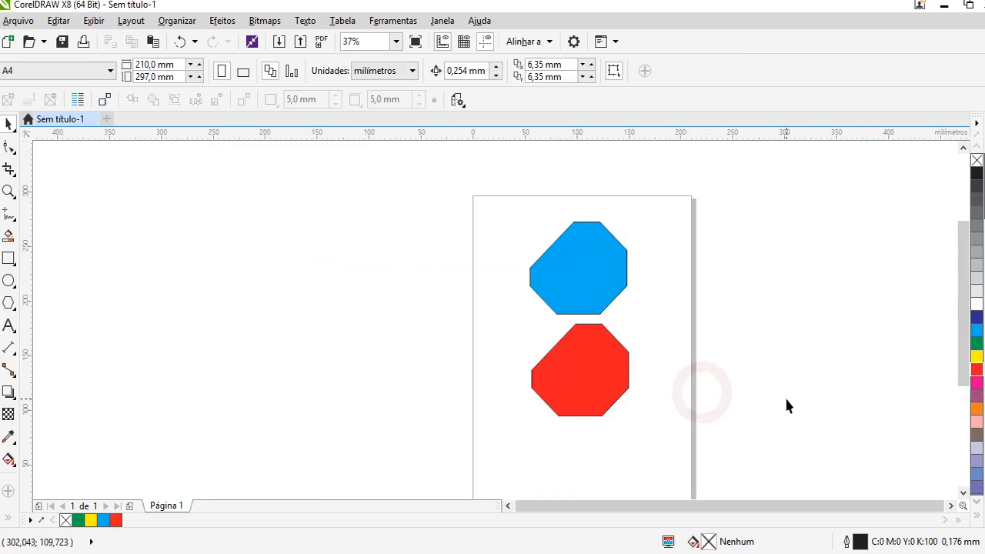
# Step: Try to reshape the blue rectangle by moving its upper-left chamfer node with the Shape tool, undoing each attempt
pyautogui.scroll(1, 826, 385)
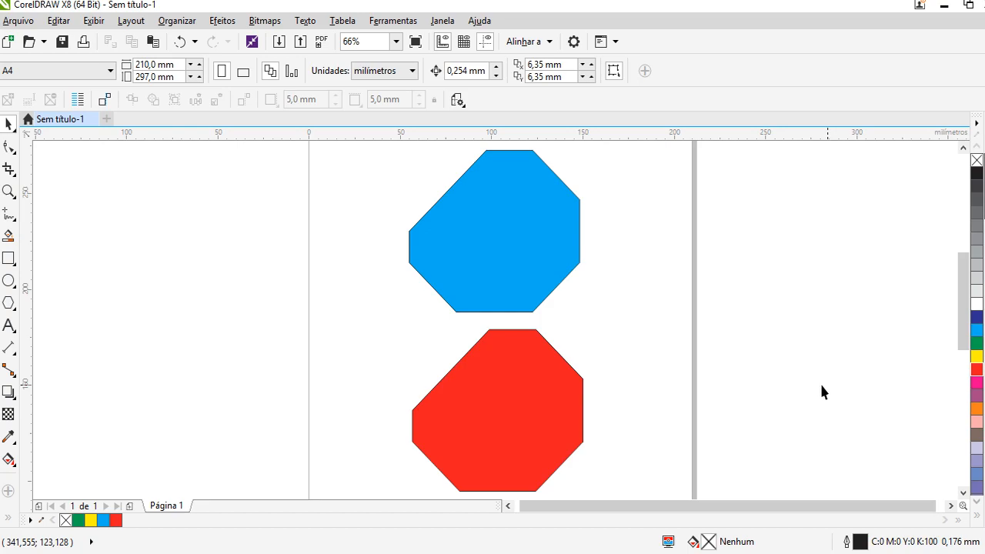
pyautogui.click(7, 147)
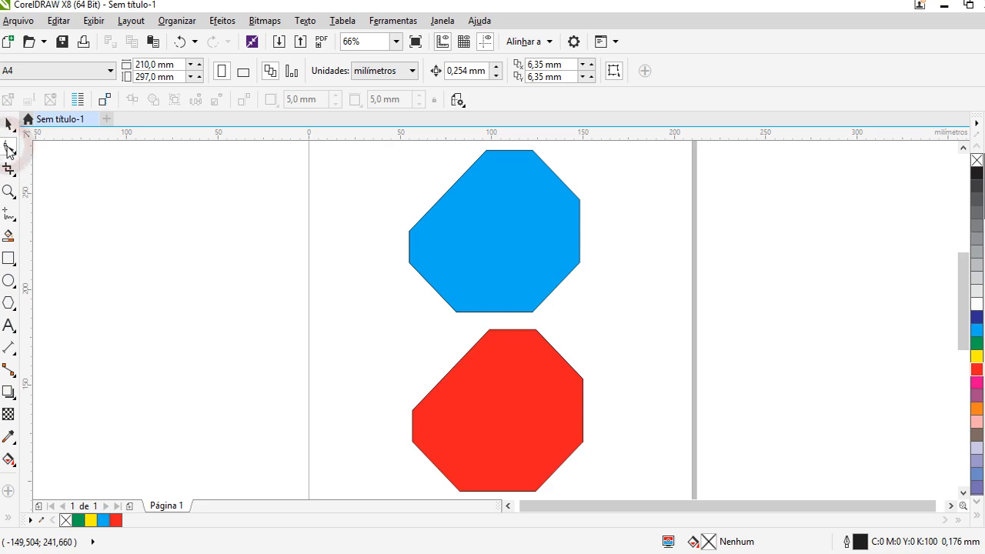
pyautogui.click(459, 258)
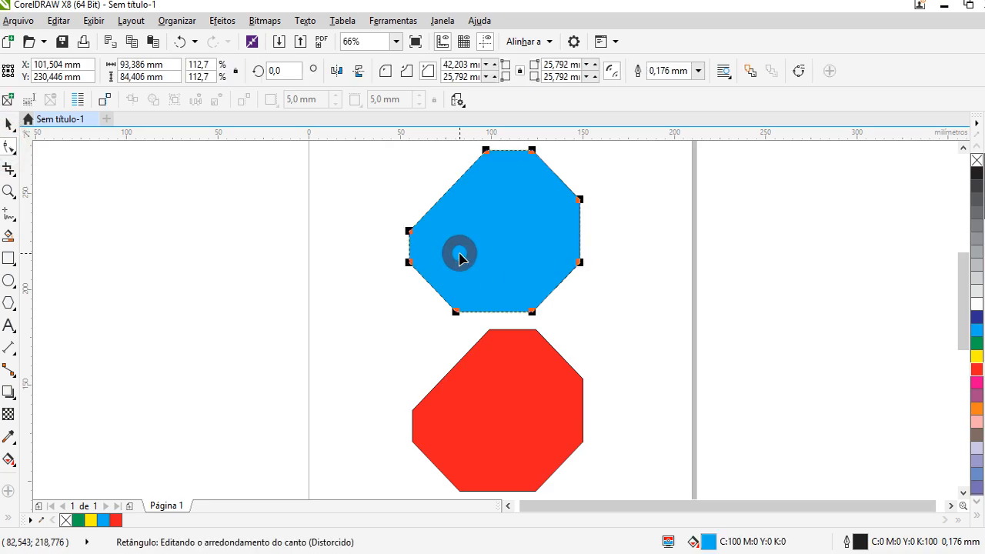
pyautogui.click(409, 230)
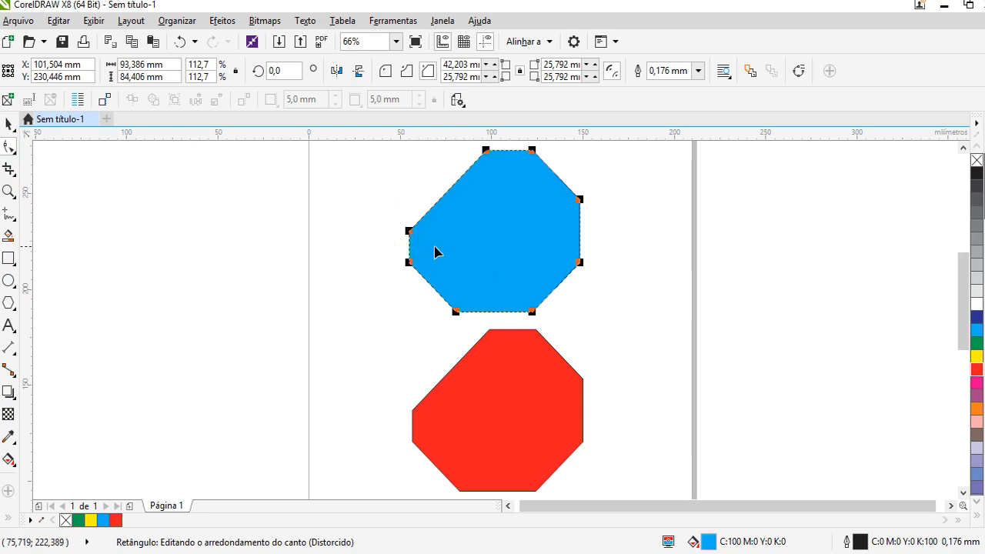
pyautogui.moveTo(408, 231); pyautogui.dragTo(409, 204)
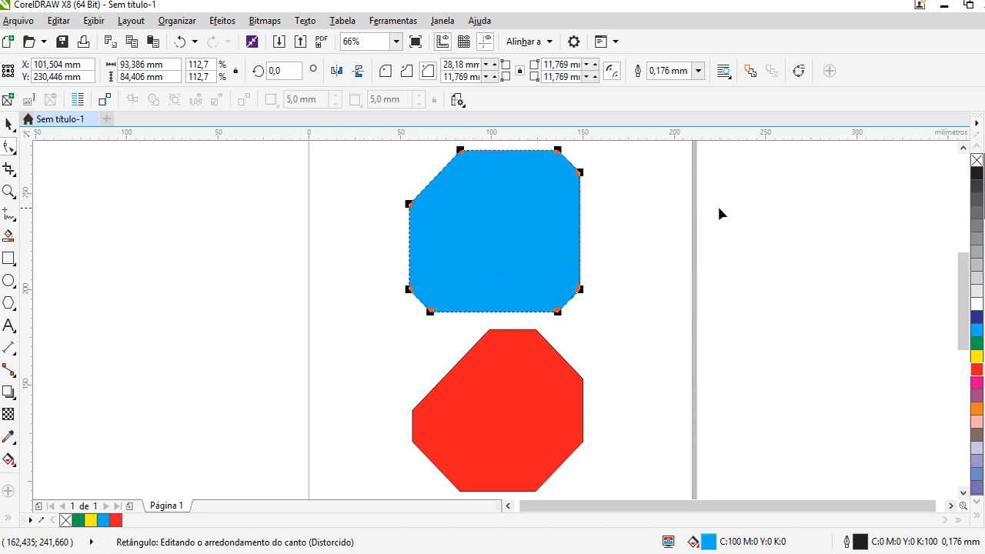
pyautogui.hotkey('ctrl', 'z')
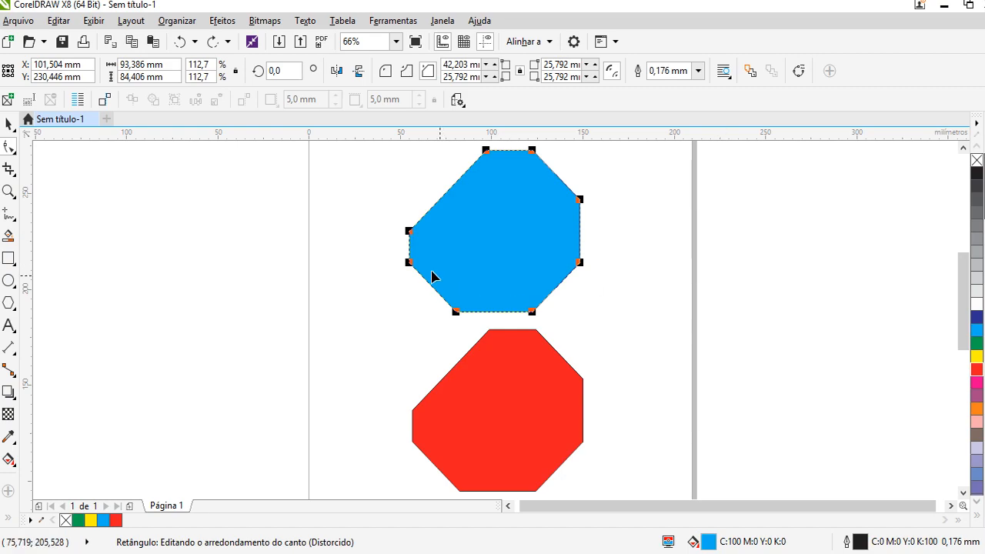
pyautogui.click(409, 230)
pyautogui.moveTo(410, 231); pyautogui.dragTo(442, 201)
pyautogui.hotkey('ctrl', 'z')
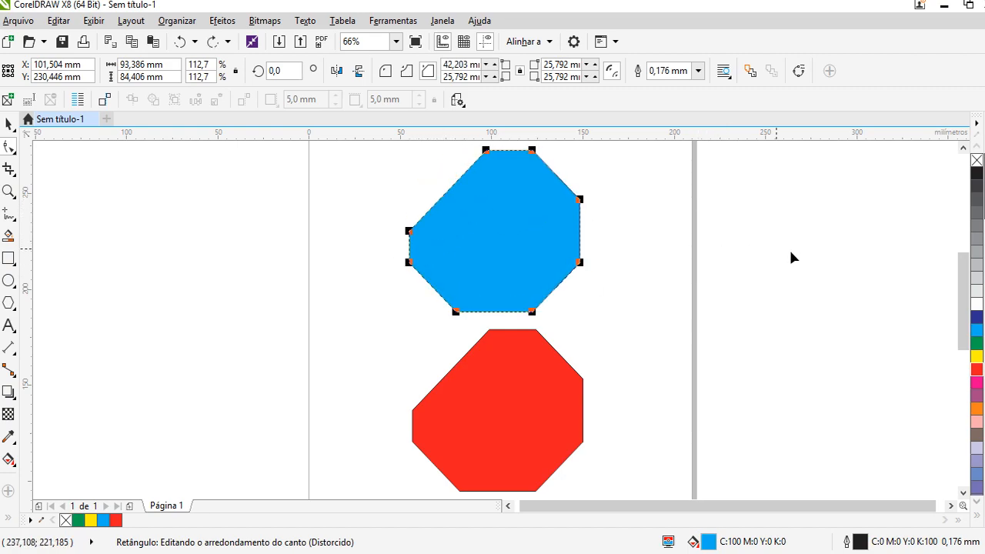
# Step: Pull the red curve's four upper corner nodes outward with the Shape tool to widen its upper half
pyautogui.click(483, 425)
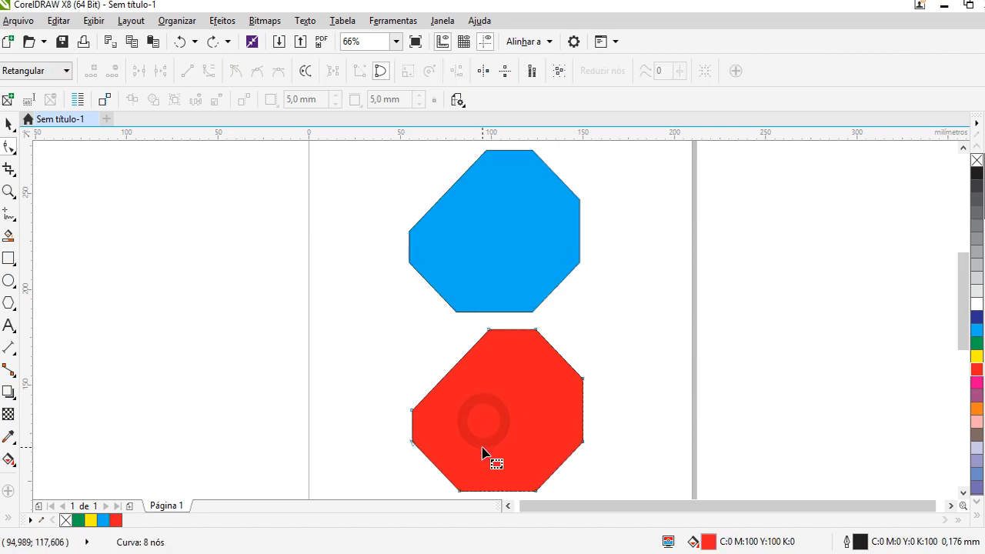
pyautogui.moveTo(964, 320); pyautogui.dragTo(964, 322)
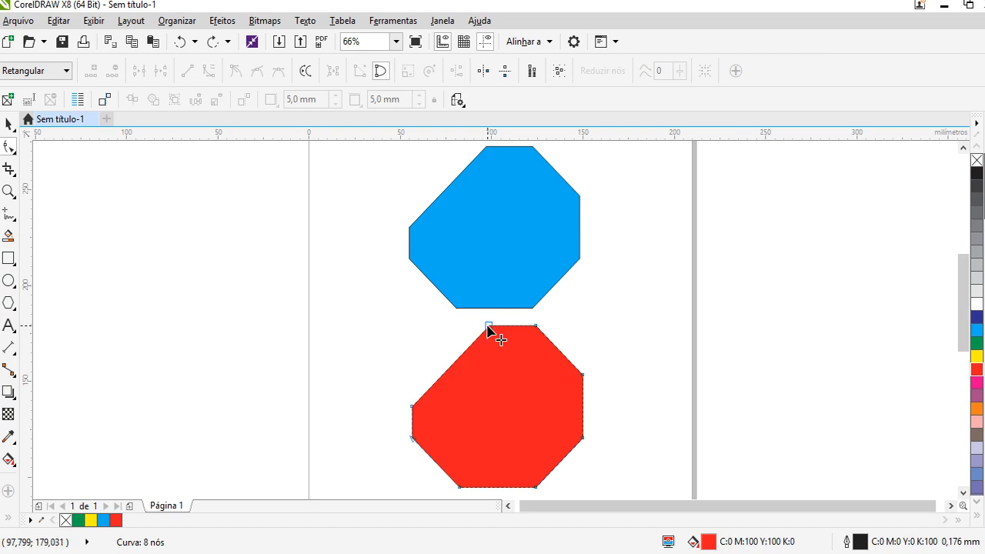
pyautogui.moveTo(488, 326); pyautogui.dragTo(331, 310)
pyautogui.moveTo(531, 329); pyautogui.dragTo(630, 291)
pyautogui.moveTo(584, 374); pyautogui.dragTo(653, 422)
pyautogui.moveTo(413, 405); pyautogui.dragTo(336, 398)
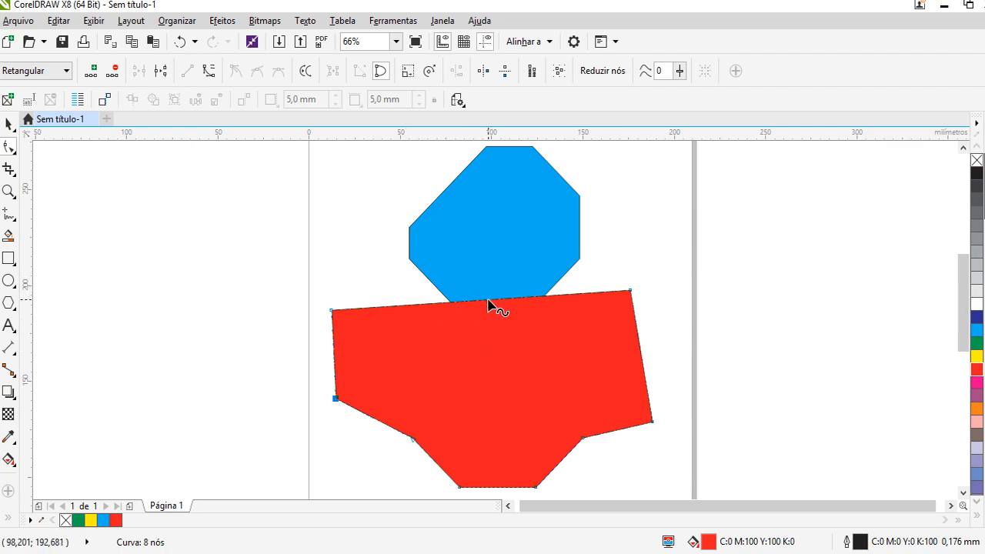
# Step: Add three nodes along the red curve's upper edge and move them to form a flat-bottomed notch
pyautogui.doubleClick(490, 303)
pyautogui.moveTo(491, 303); pyautogui.dragTo(496, 371)
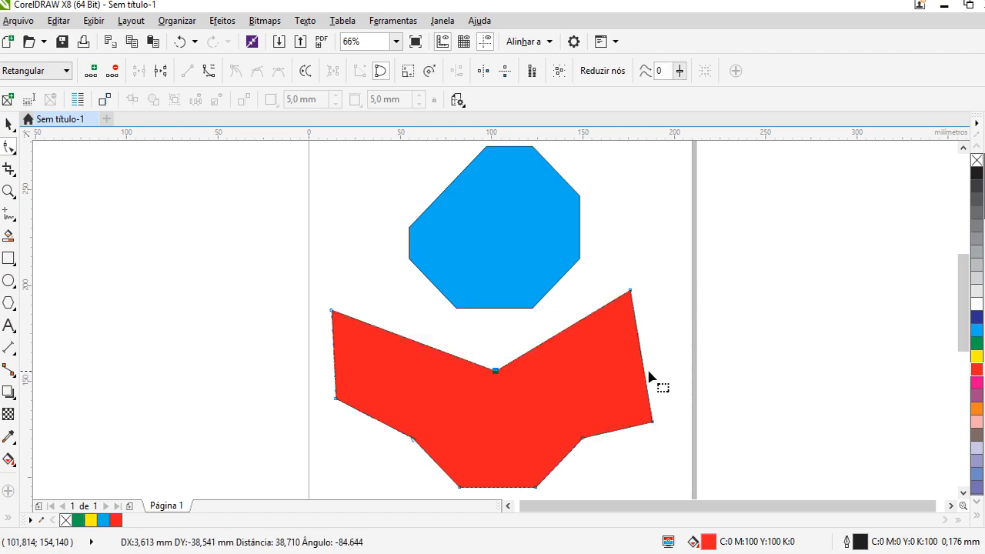
pyautogui.click(416, 341)
pyautogui.doubleClick(416, 341)
pyautogui.moveTo(417, 341); pyautogui.dragTo(418, 309)
pyautogui.doubleClick(549, 339)
pyautogui.moveTo(550, 339); pyautogui.dragTo(570, 371)
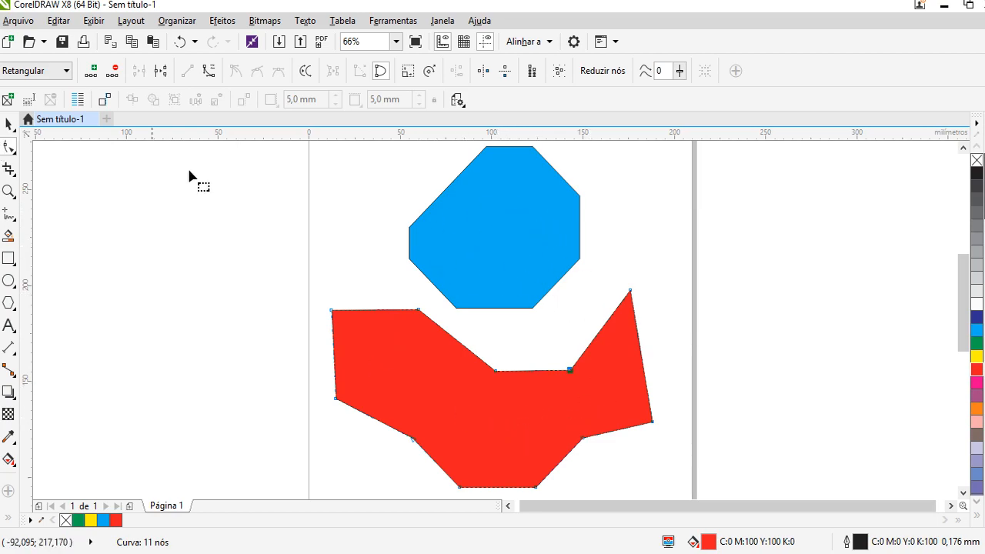
# Step: Convert the blue chamfered rectangle to curves and move its two upper-right nodes to form a notch and a point
pyautogui.click(499, 238)
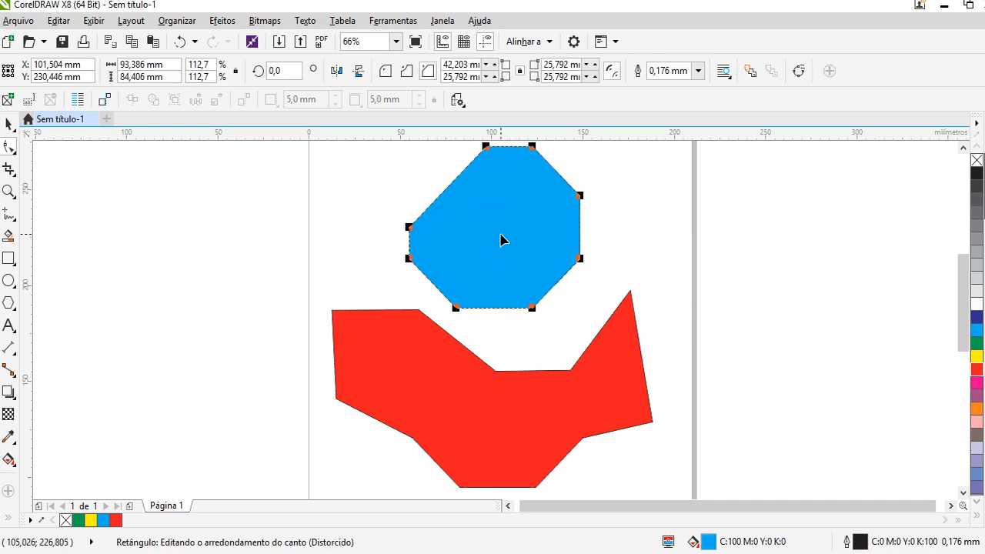
pyautogui.rightClick(506, 238)
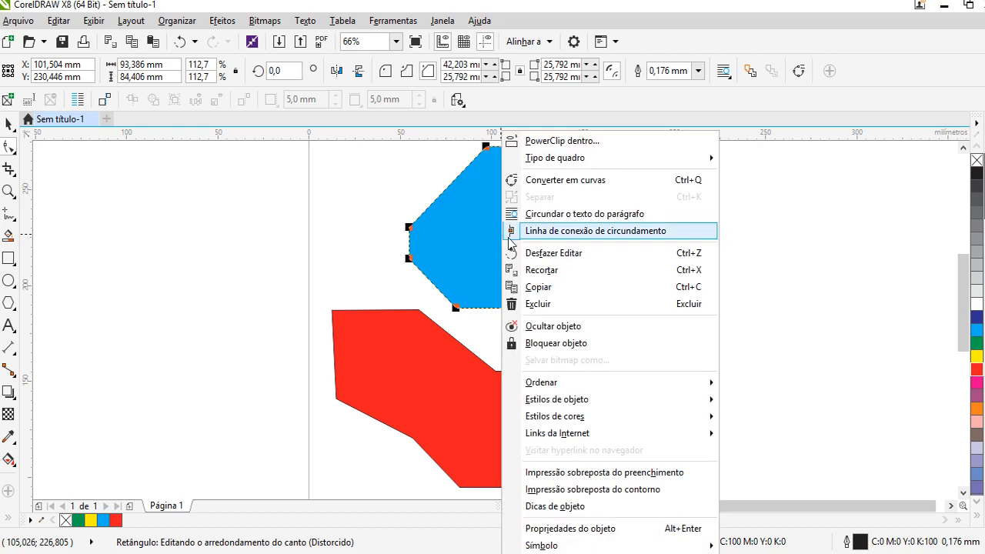
pyautogui.click(568, 180)
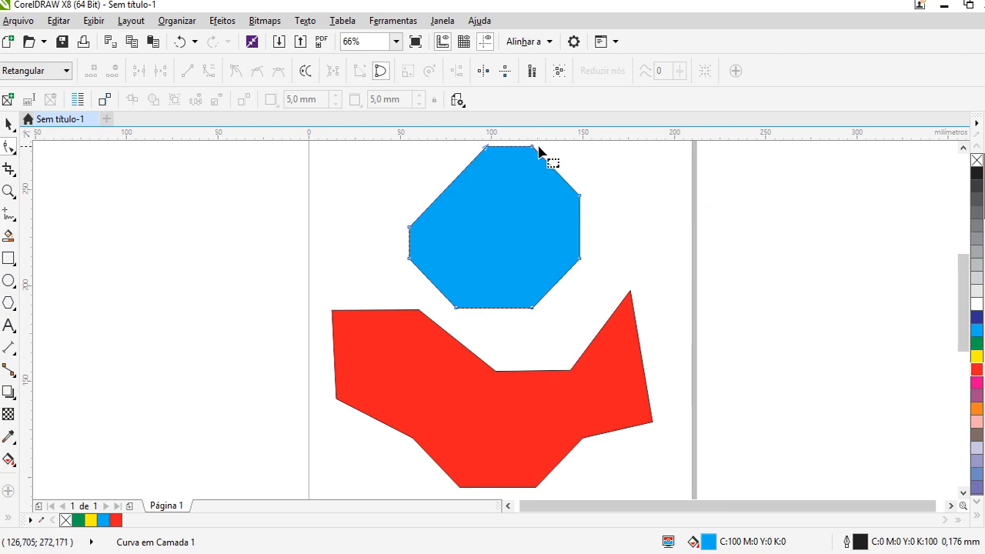
pyautogui.moveTo(531, 147)
pyautogui.mouseDown()
pyautogui.moveTo(529, 219)
pyautogui.moveTo(607, 182)
pyautogui.mouseUp()
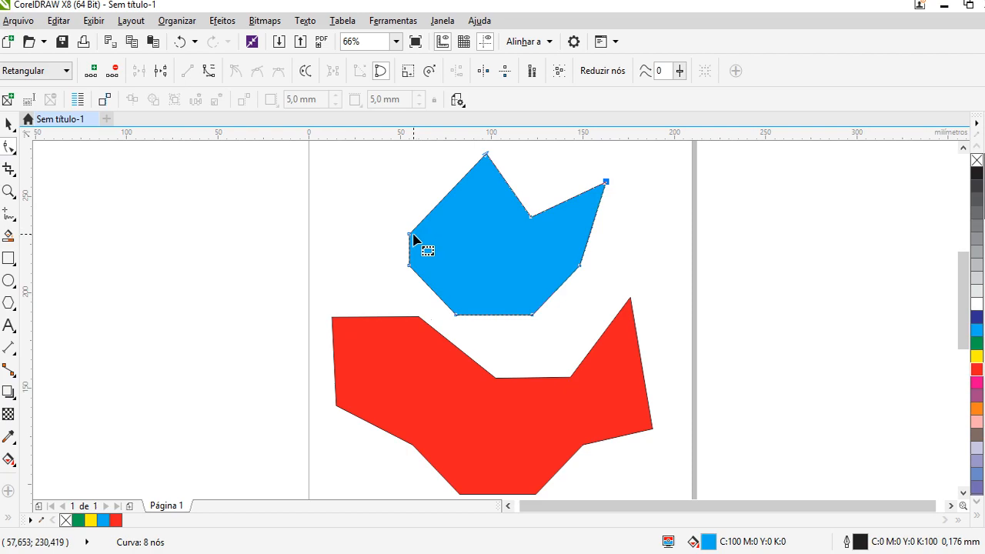
pyautogui.scroll(5, 405, 223)
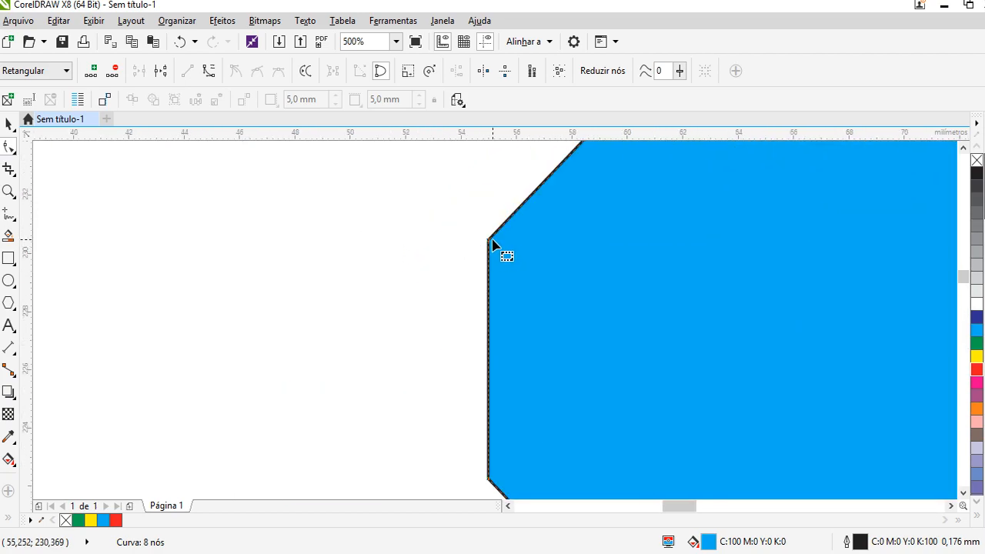
# Step: Remove the outline from the blue shape using the Pick tool
pyautogui.scroll(1, 493, 241)
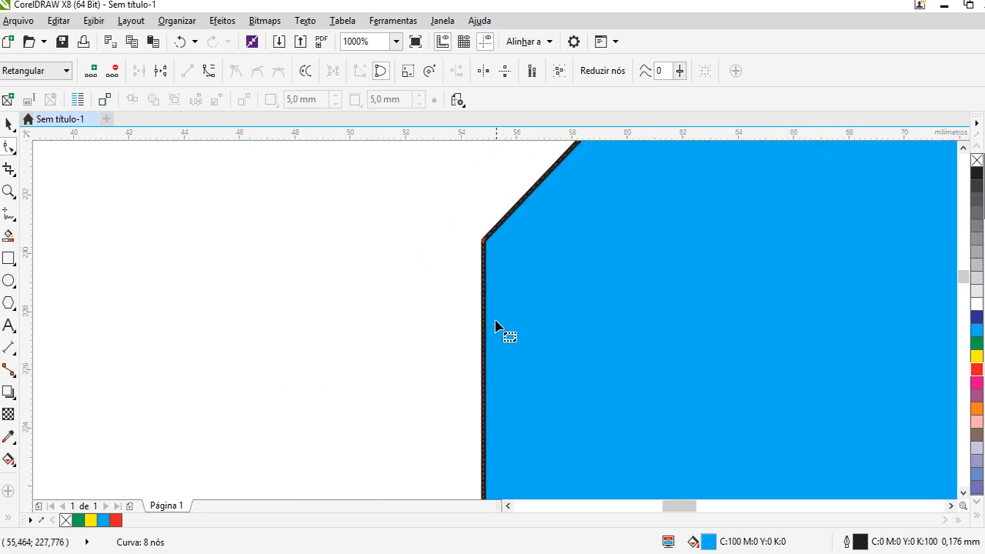
pyautogui.scroll(-6, 484, 347)
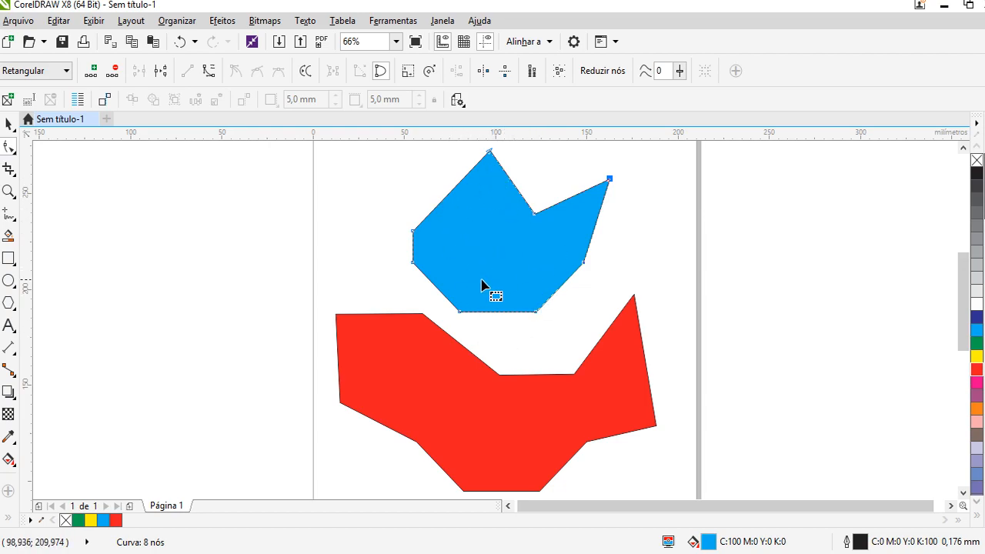
pyautogui.click(13, 132)
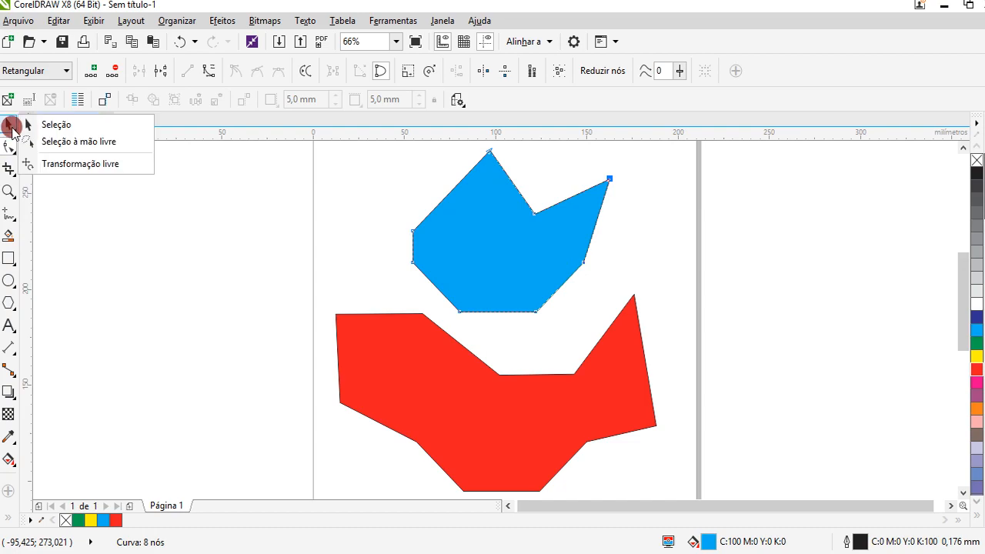
pyautogui.click(55, 126)
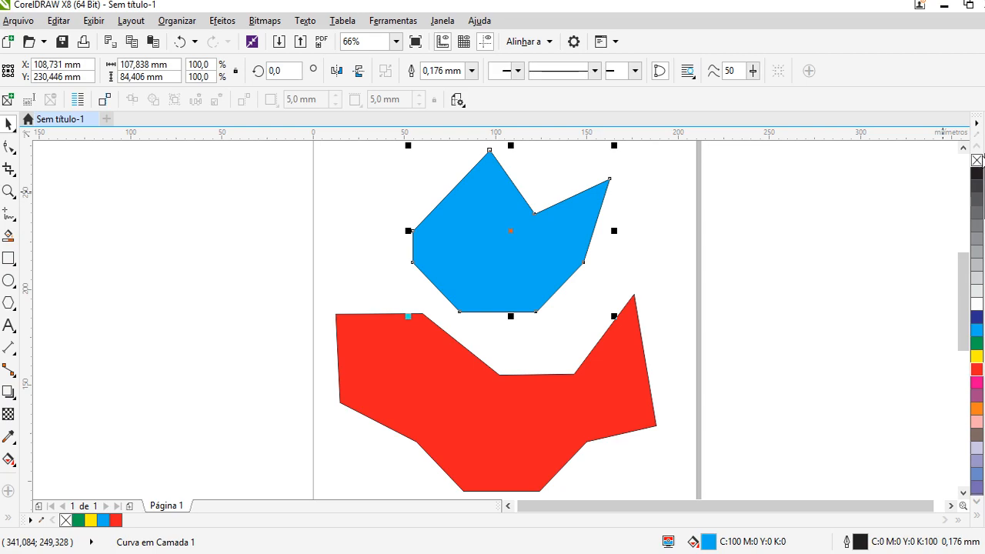
pyautogui.rightClick(978, 160)
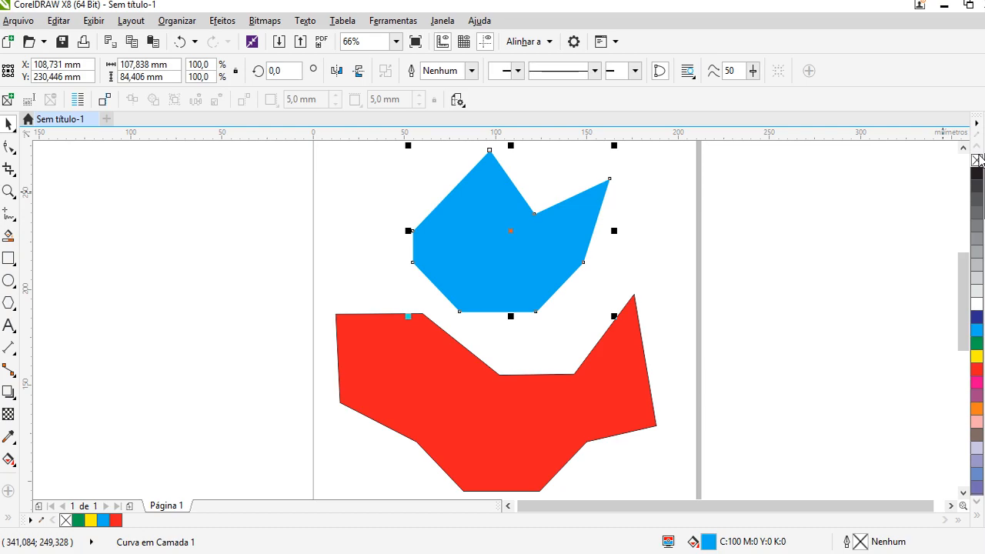
# Step: Clear and restore the upper shape's light blue fill twice, and remove its outline
pyautogui.click(978, 160)
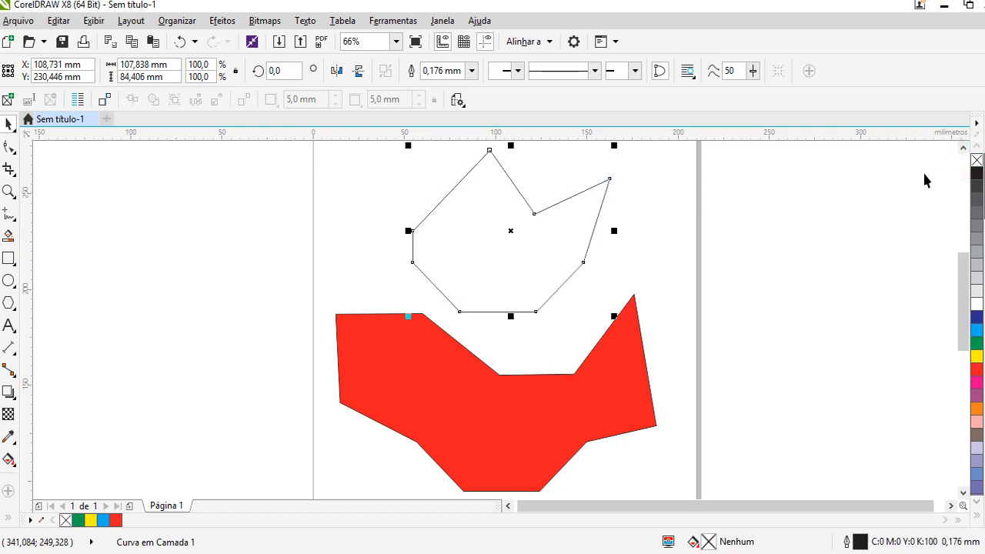
pyautogui.click(977, 329)
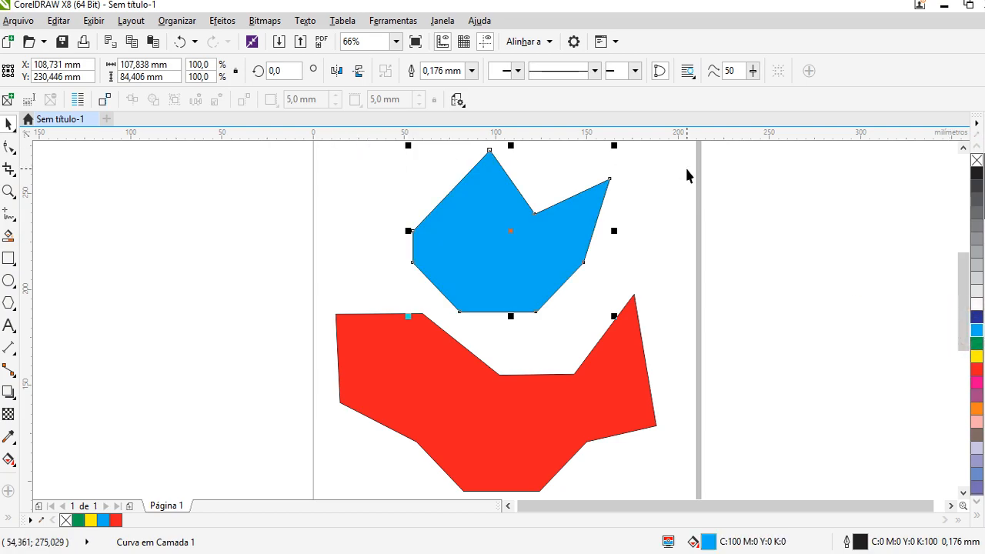
pyautogui.click(978, 160)
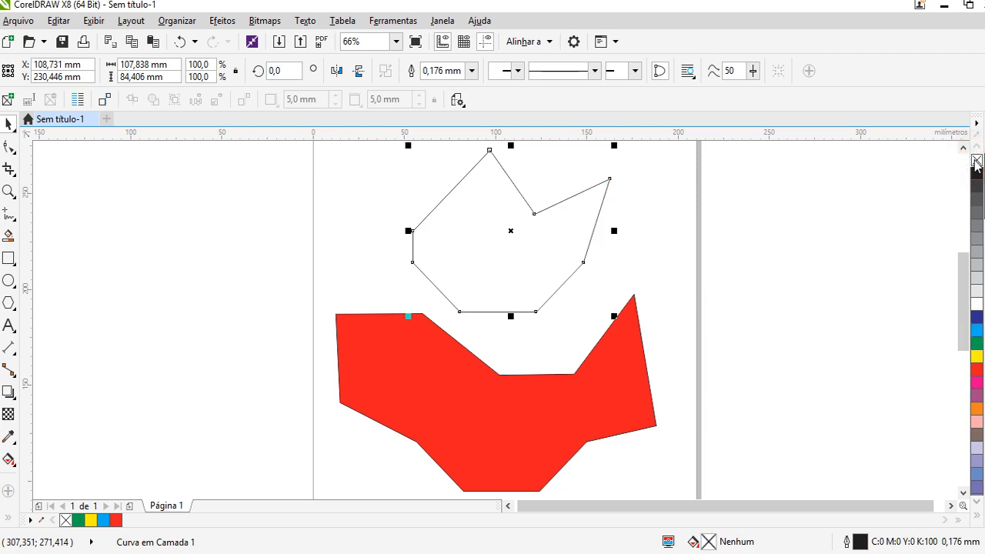
pyautogui.click(976, 330)
pyautogui.click(859, 272)
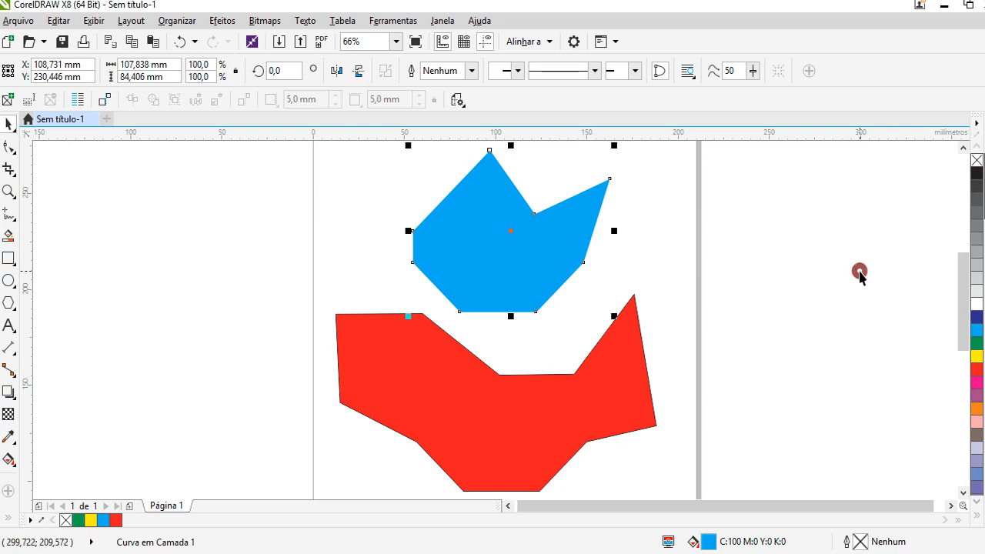
# Step: Remove the fill from the outlineless upper shape and deselect it
pyautogui.click(567, 265)
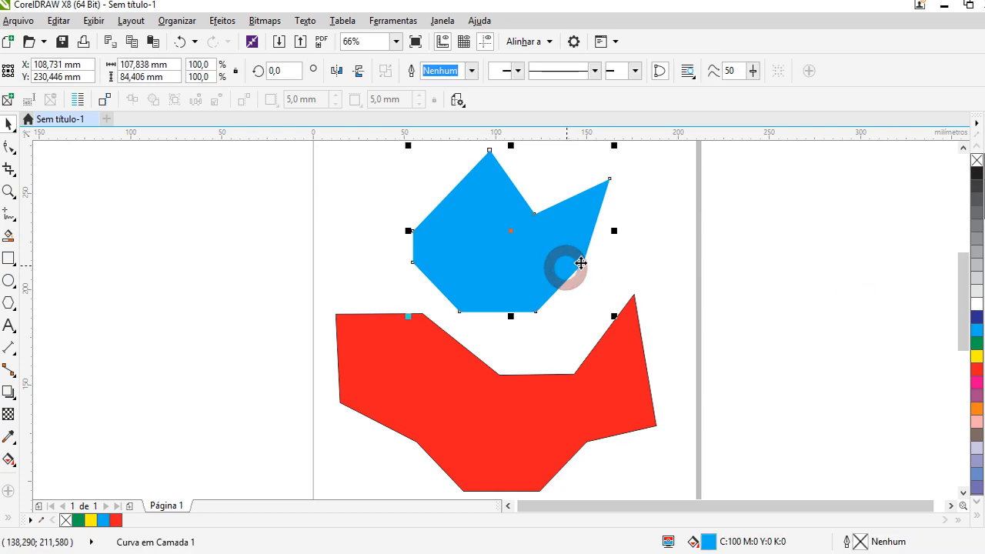
pyautogui.click(978, 162)
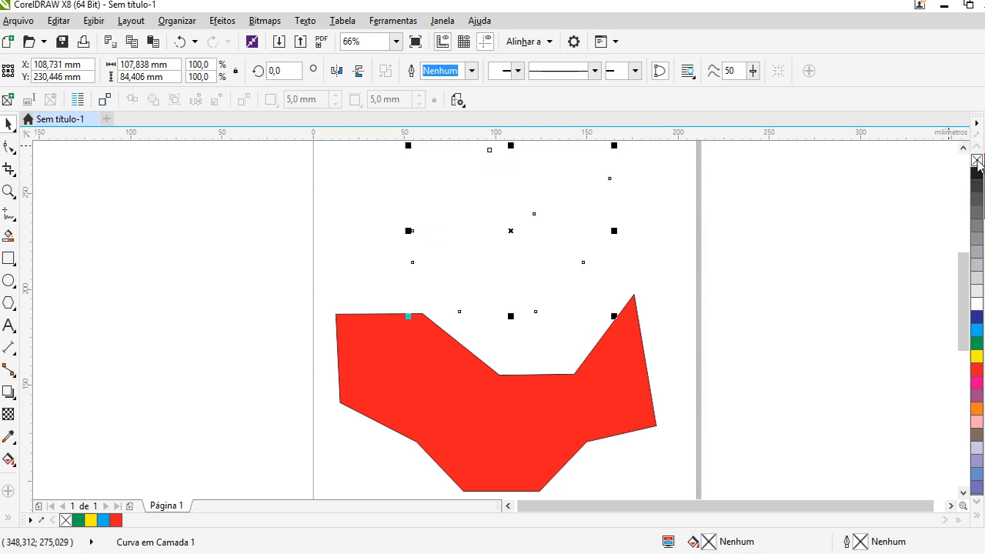
pyautogui.click(857, 229)
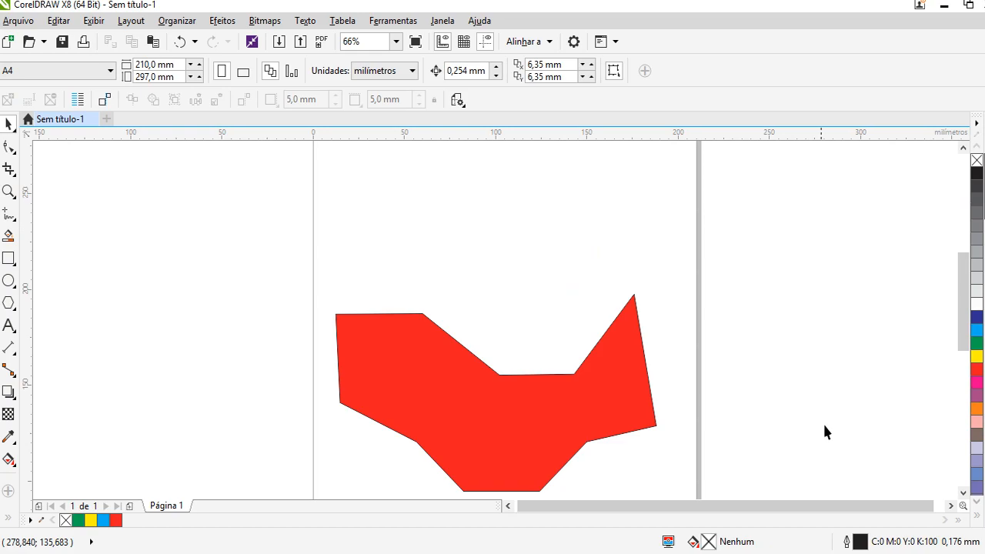
# Step: Move the invisible upper shape slightly down and to the right, and fill it with light blue
pyautogui.moveTo(477, 204); pyautogui.dragTo(494, 218)
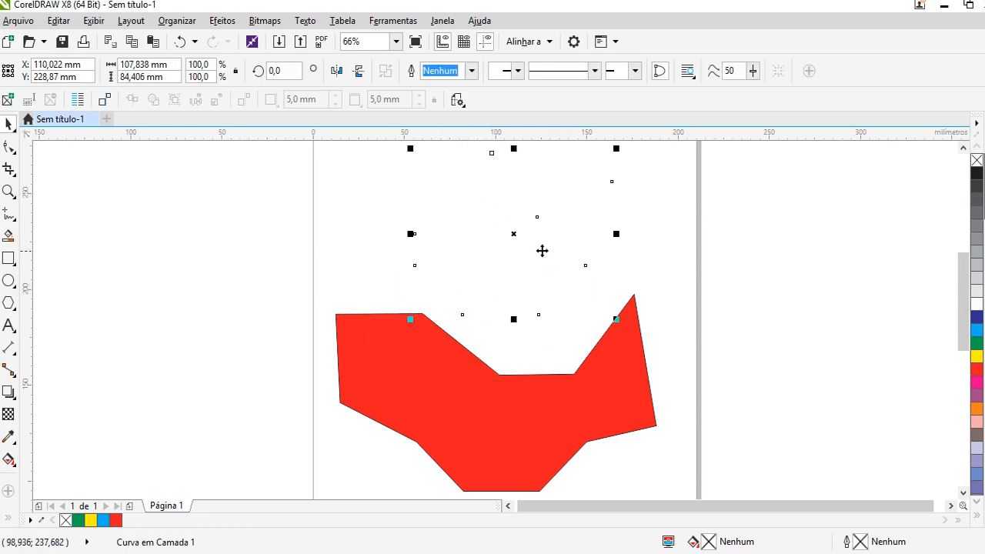
pyautogui.click(976, 330)
pyautogui.click(791, 308)
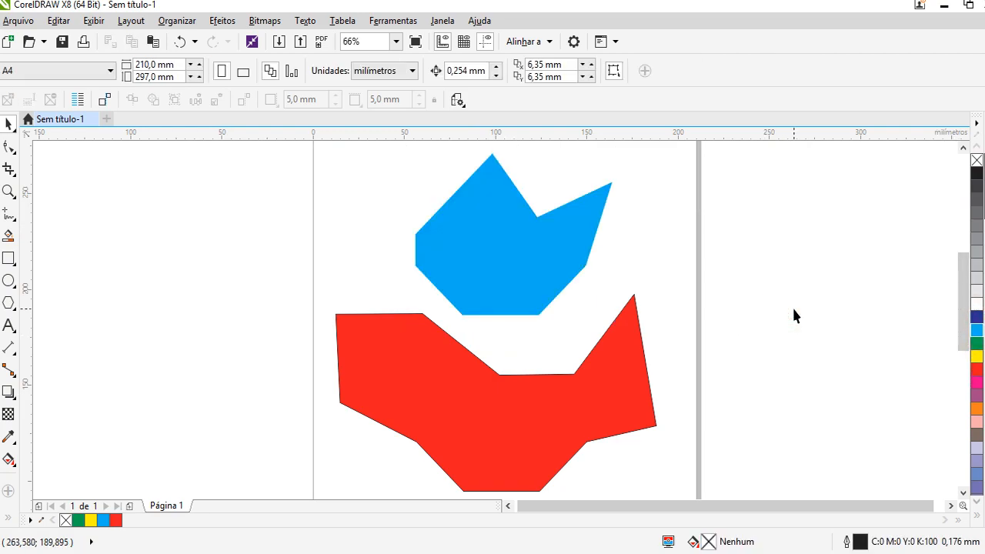
# Step: Remove the outline from the red shape and deselect it
pyautogui.scroll(2, 791, 305)
pyautogui.click(481, 354)
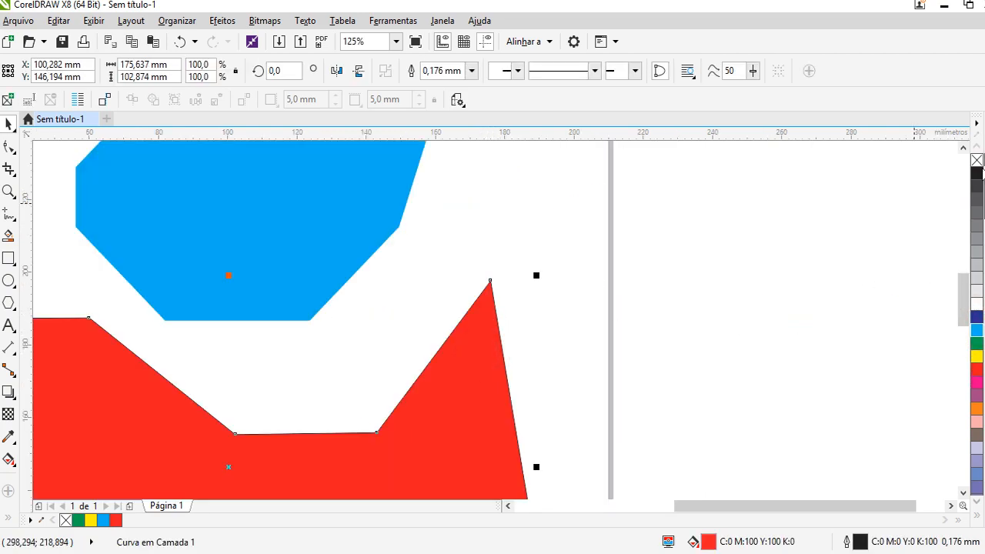
pyautogui.click(787, 350)
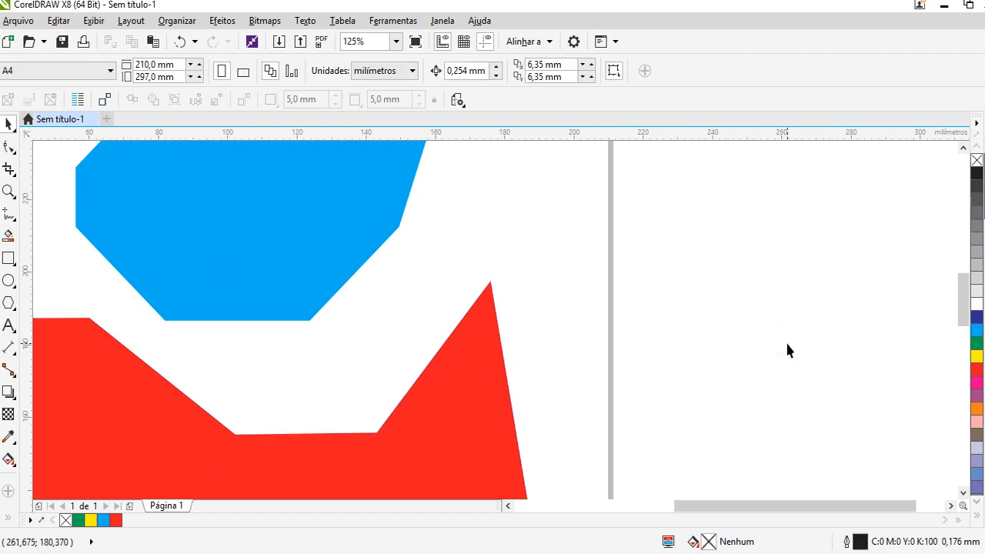
pyautogui.scroll(-2, 788, 349)
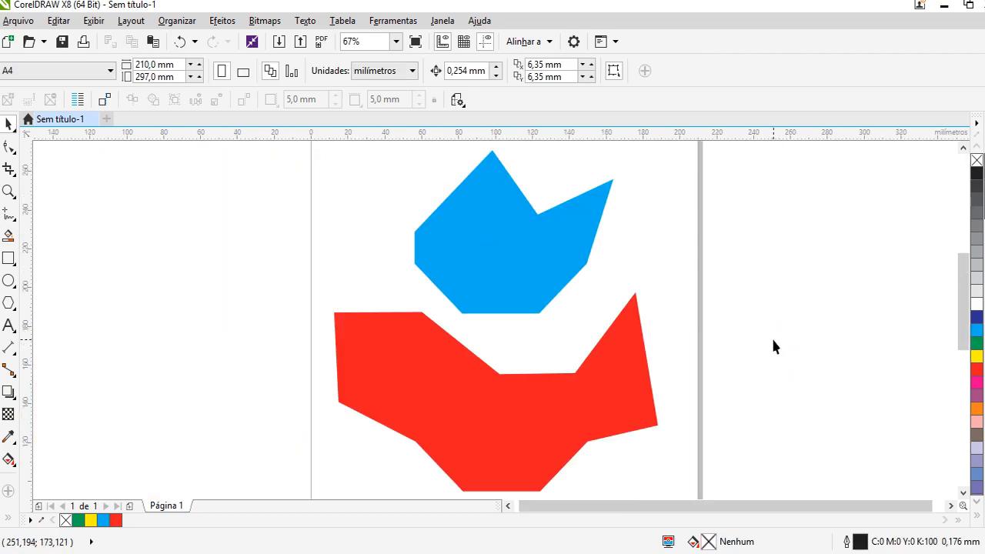
# Step: Give the red shape a black outline and deselect it
pyautogui.click(613, 402)
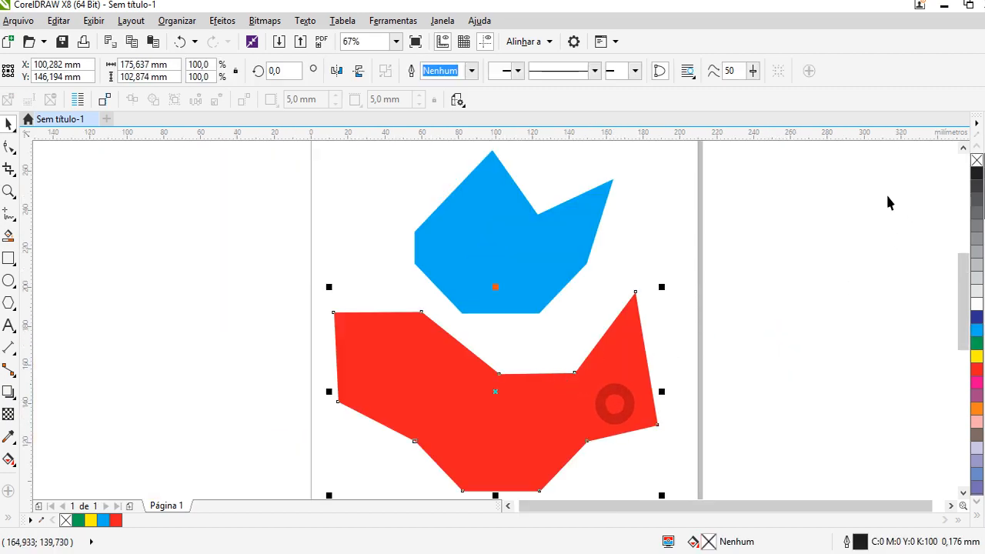
pyautogui.rightClick(978, 174)
pyautogui.click(737, 311)
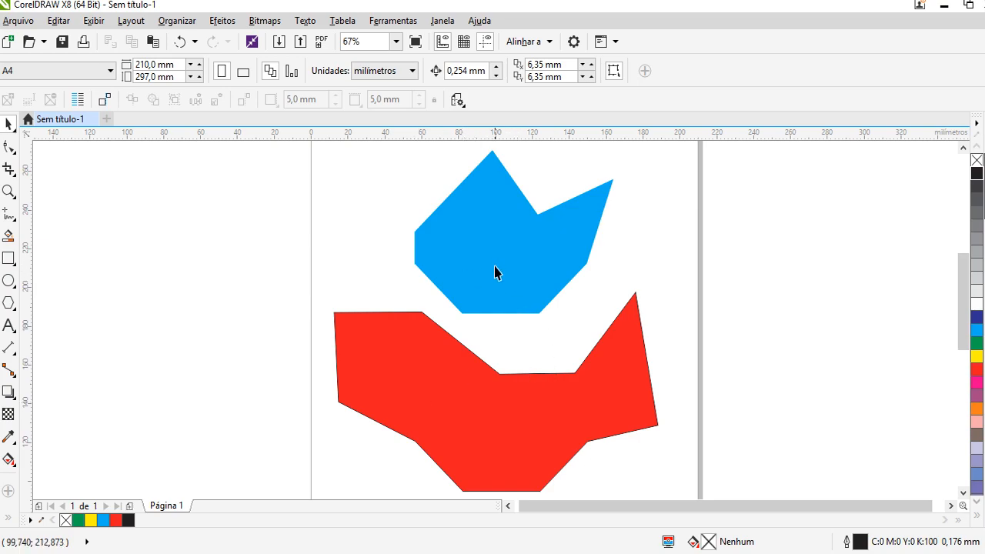
# Step: Display the blue shape's nodes with the Shape tool
pyautogui.click(9, 146)
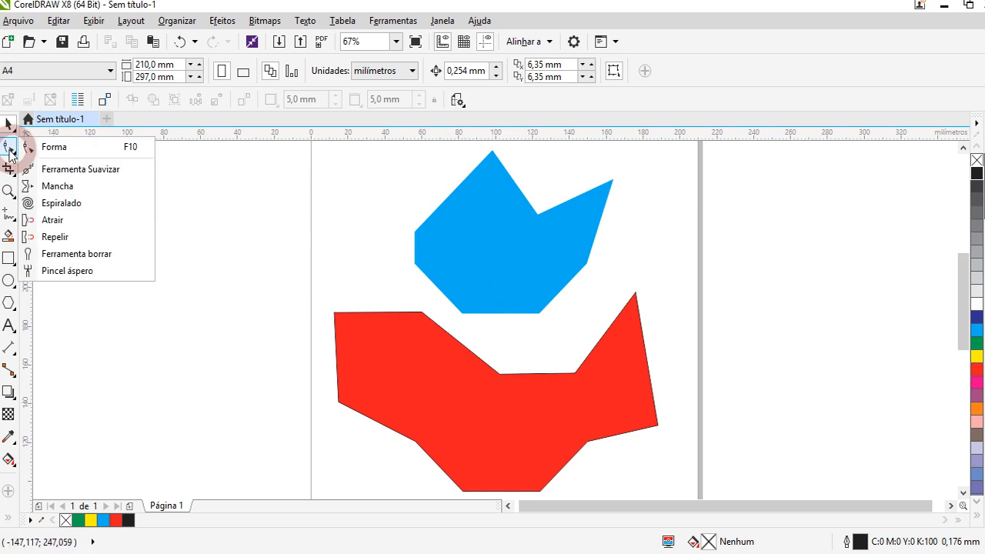
pyautogui.click(34, 146)
pyautogui.click(476, 276)
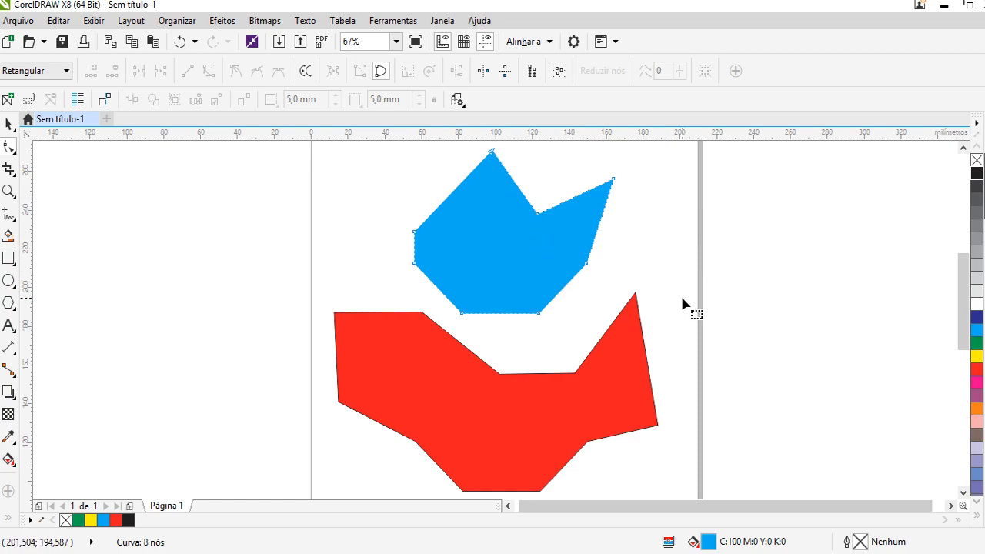
# Step: Draw a straight horizontal line about 150 mm long above the blue shape with the Freehand tool
pyautogui.click(961, 148)
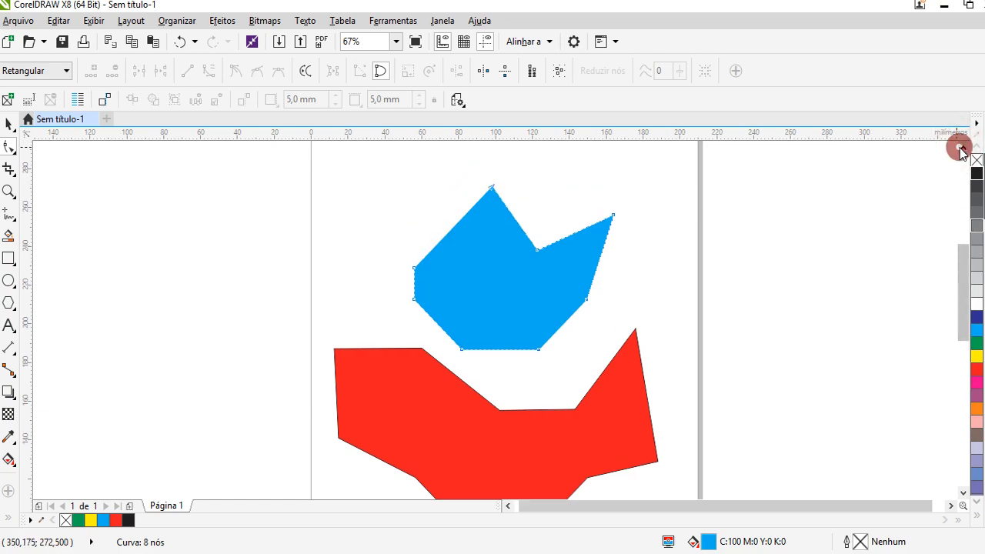
pyautogui.click(962, 148)
pyautogui.click(961, 148)
pyautogui.click(9, 217)
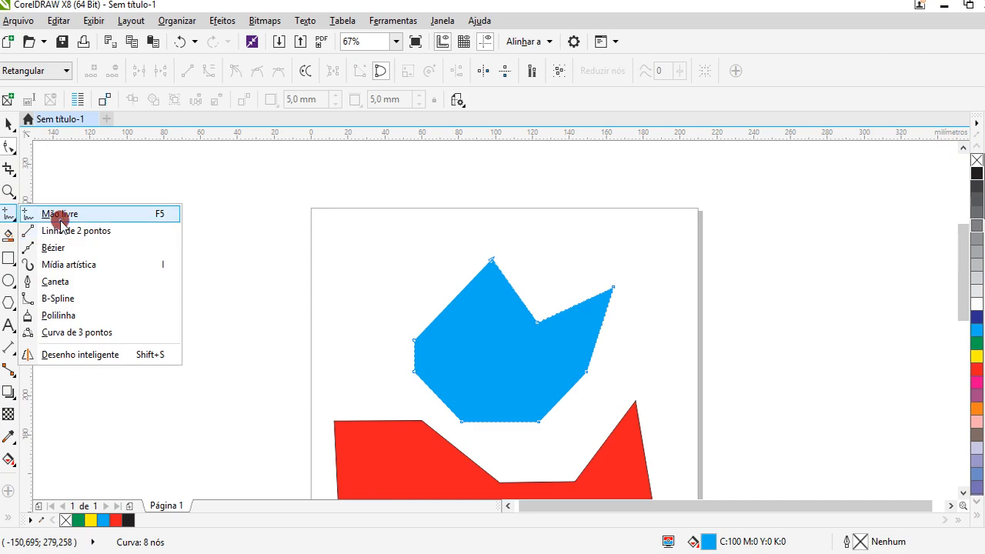
pyautogui.click(61, 216)
pyautogui.click(377, 227)
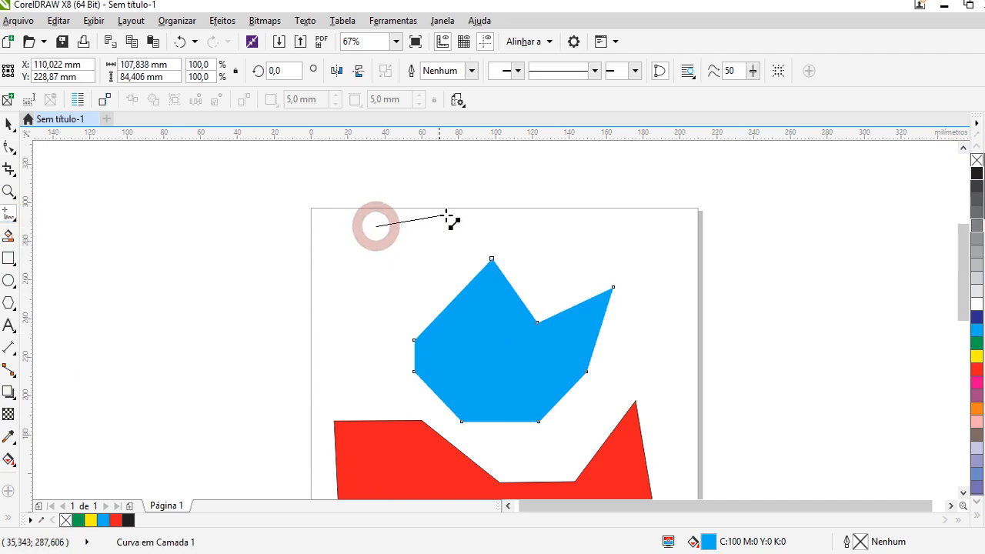
pyautogui.click(653, 227)
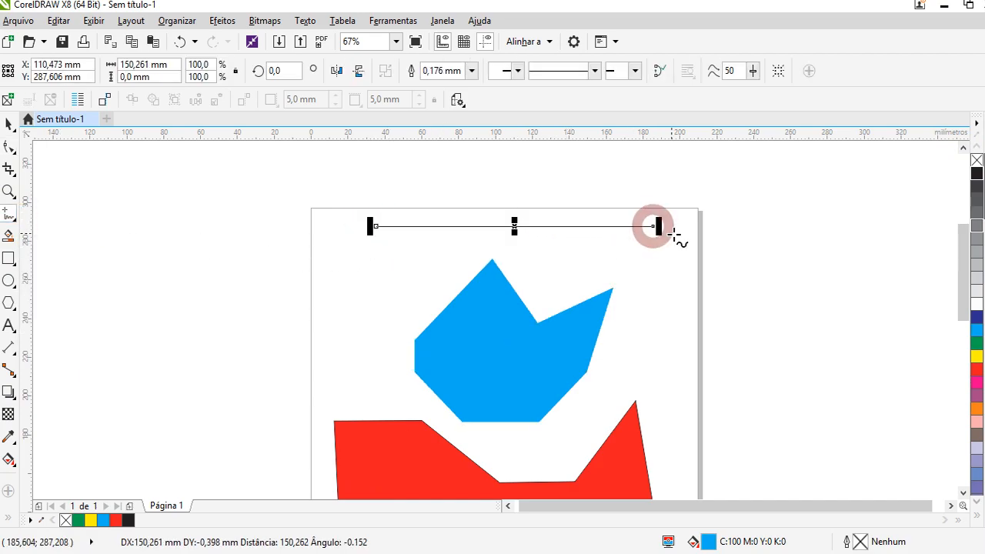
# Step: Add a node at the middle of the line with the Shape tool and delete it again
pyautogui.click(9, 147)
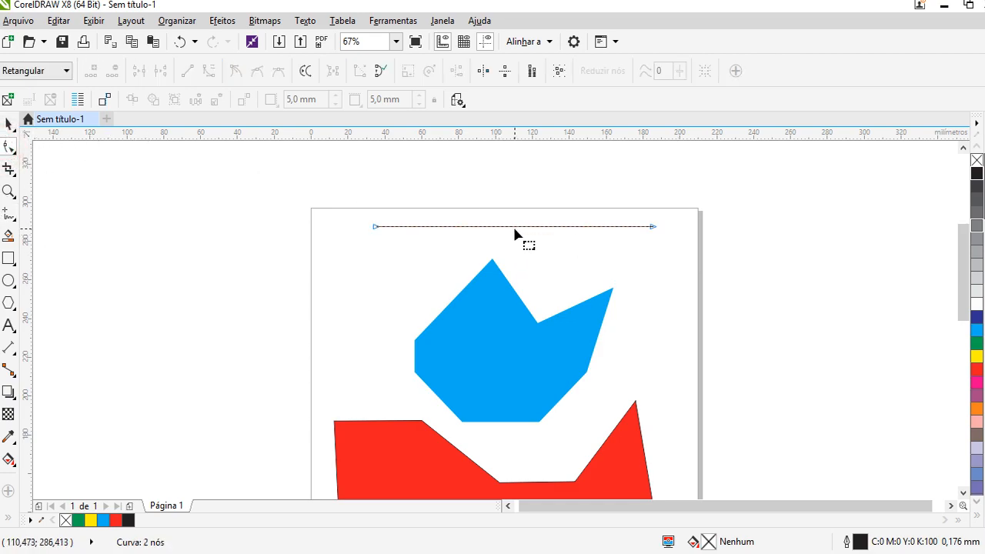
pyautogui.doubleClick(517, 227)
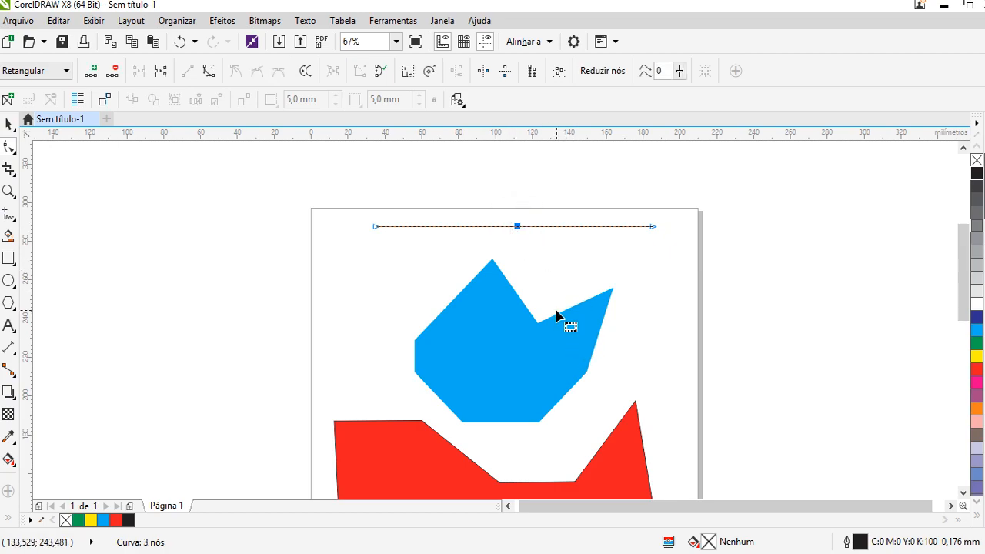
pyautogui.click(515, 225)
pyautogui.click(520, 227)
pyautogui.click(519, 227)
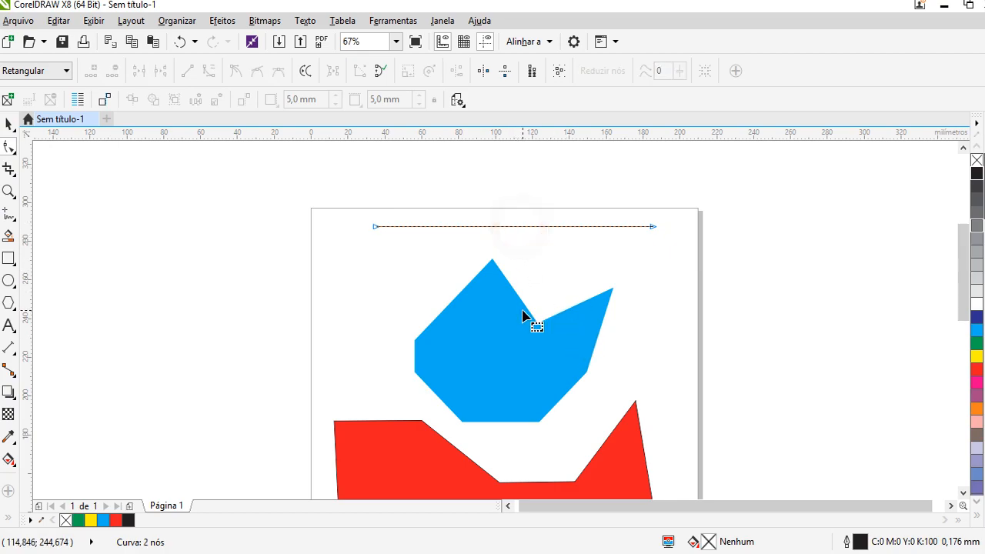
# Step: Convert the straight line to a curve segment and pull its middle down into a shallow arc
pyautogui.click(515, 226)
pyautogui.scroll(3, 469, 282)
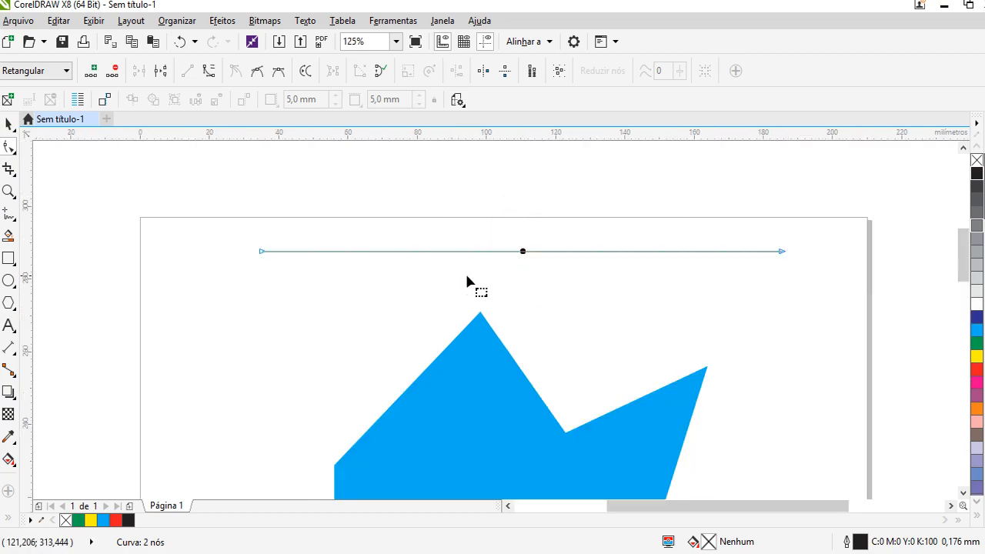
pyautogui.scroll(-2, 527, 254)
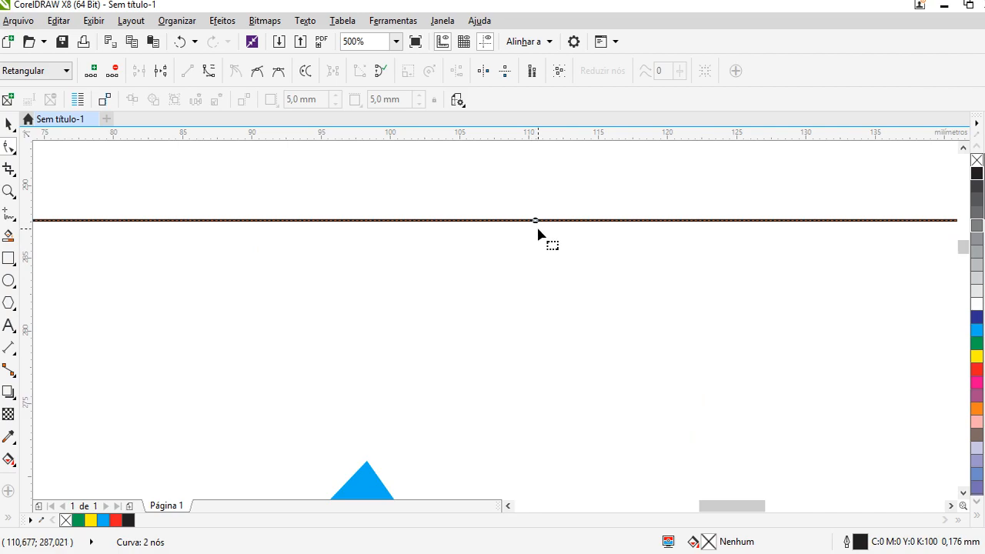
pyautogui.scroll(-1, 541, 233)
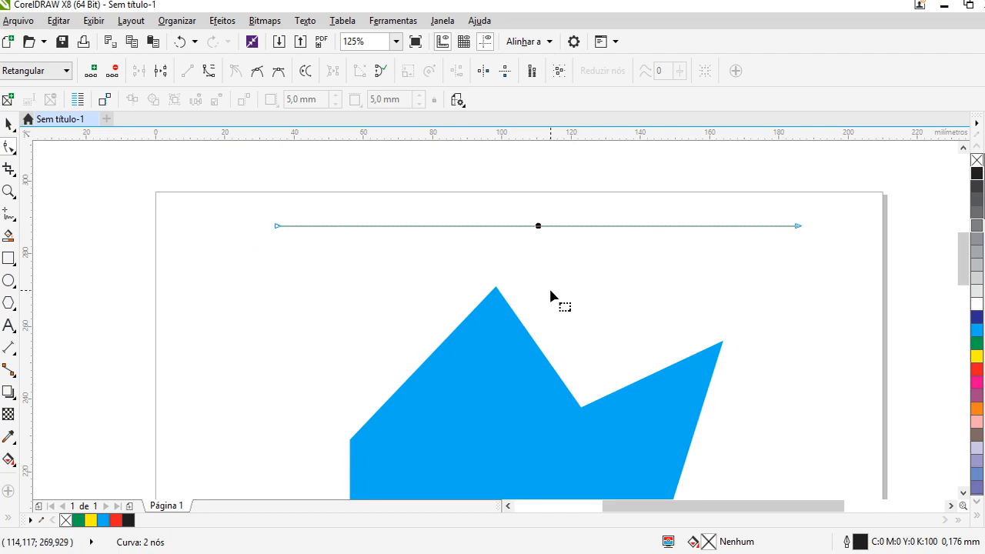
pyautogui.click(210, 71)
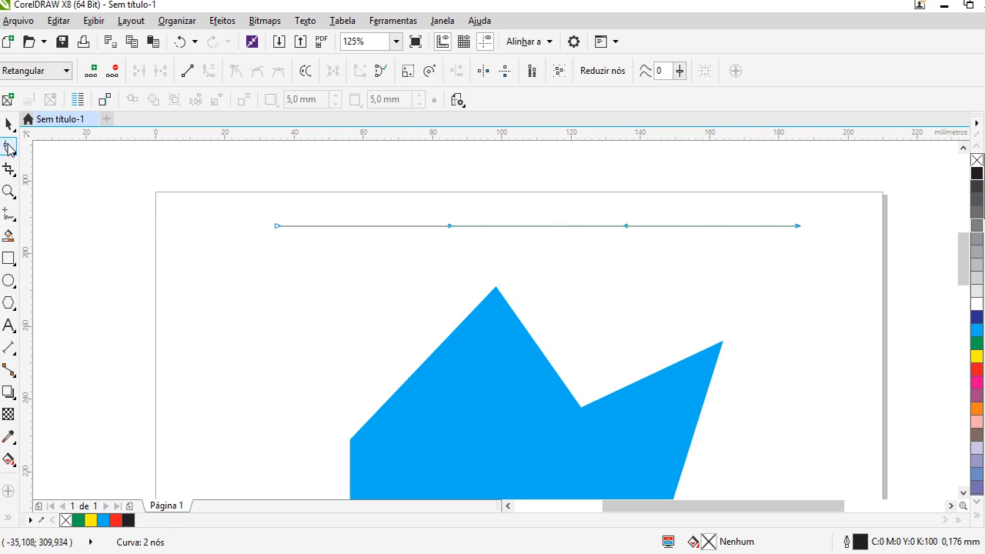
pyautogui.click(542, 225)
pyautogui.moveTo(542, 226); pyautogui.dragTo(540, 278)
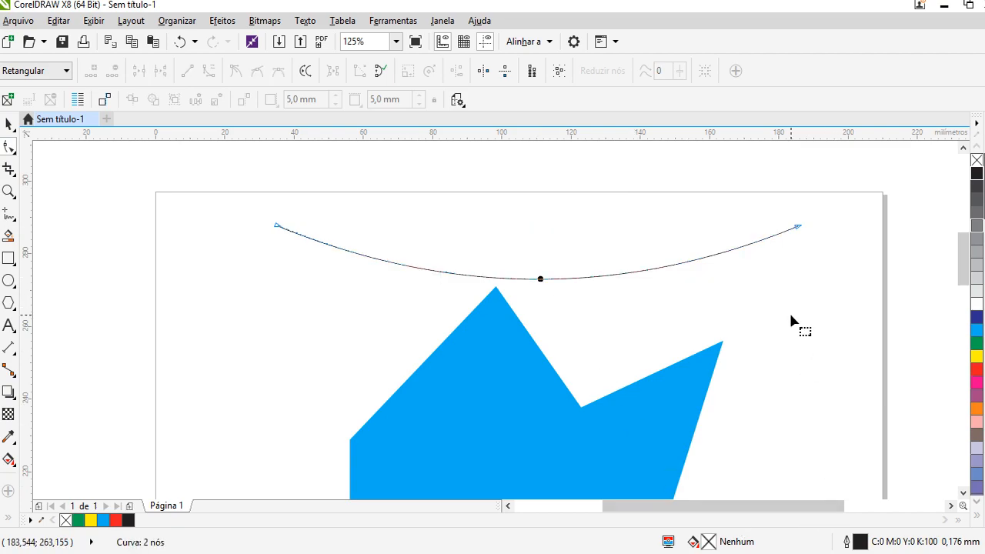
# Step: Reshape the arc into an S-curve by pulling the left end's control handle steeply down and the right end's handle up
pyautogui.click(797, 227)
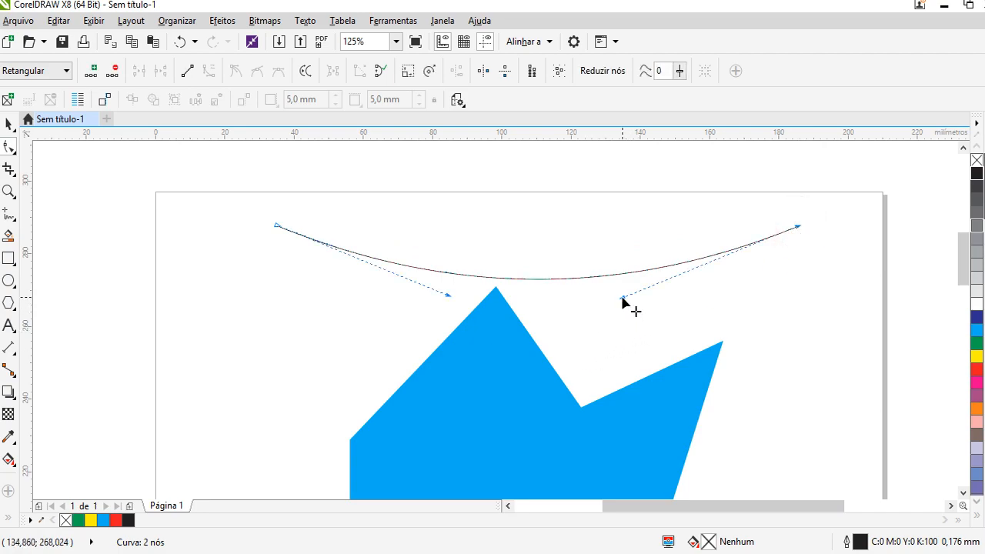
pyautogui.moveTo(448, 295); pyautogui.dragTo(306, 311)
pyautogui.moveTo(622, 298); pyautogui.dragTo(563, 161)
pyautogui.moveTo(306, 311); pyautogui.dragTo(291, 439)
pyautogui.moveTo(564, 161)
pyautogui.mouseDown()
pyautogui.moveTo(489, 157)
pyautogui.moveTo(512, 150)
pyautogui.moveTo(556, 165)
pyautogui.mouseUp()
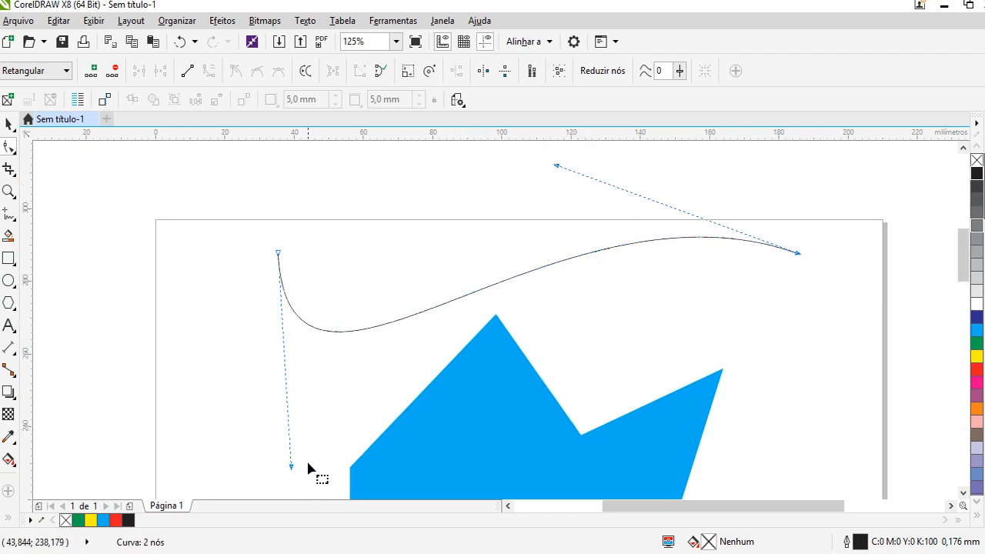
# Step: Swing the left end's control handle of the S-curve toward the blue shape, and delete the curve
pyautogui.moveTo(292, 467); pyautogui.dragTo(441, 449)
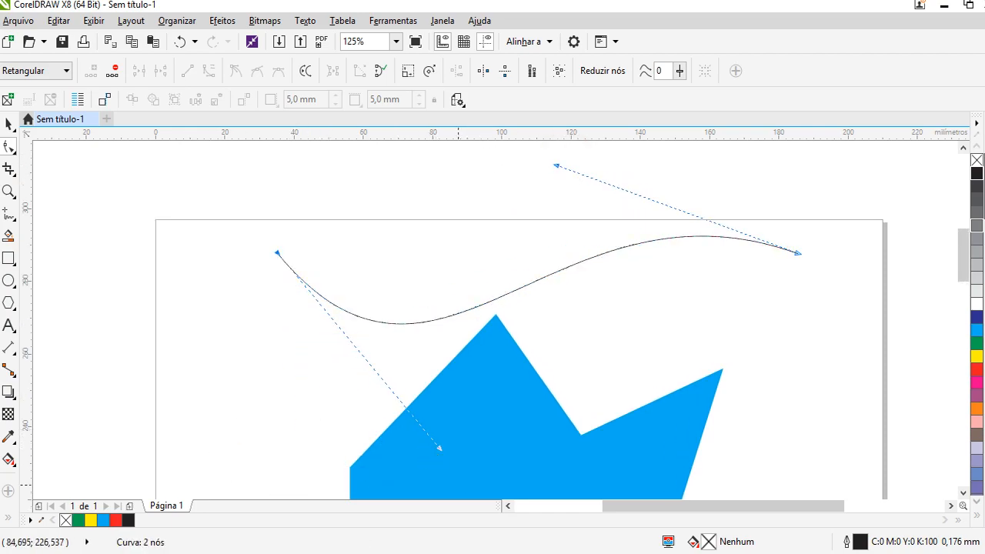
pyautogui.scroll(-2, 668, 326)
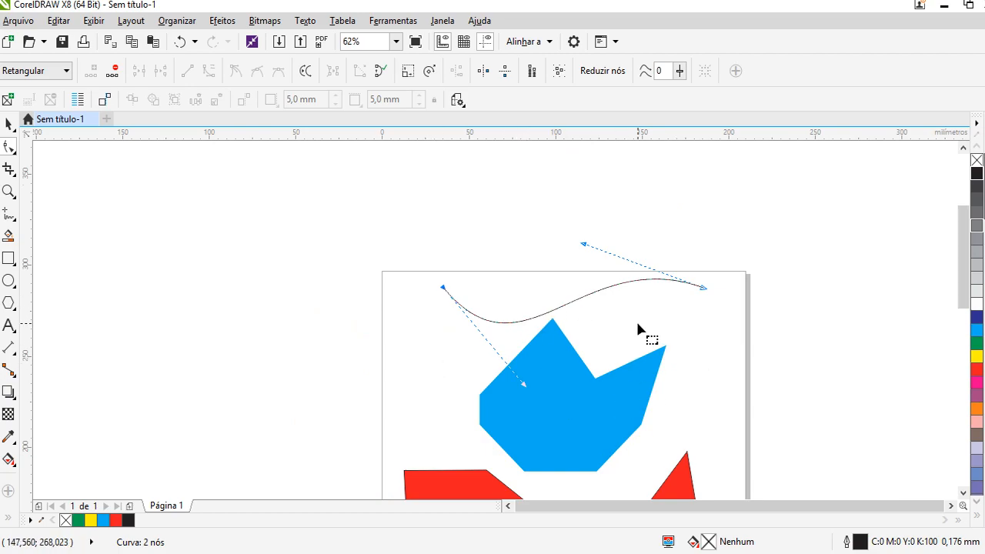
pyautogui.press('Delete')
# Step: Convert the blue shape's upper-left edge to a curve with the Shape tool and bulge it outward
pyautogui.click(548, 426)
pyautogui.click(651, 359)
pyautogui.click(511, 362)
pyautogui.click(208, 70)
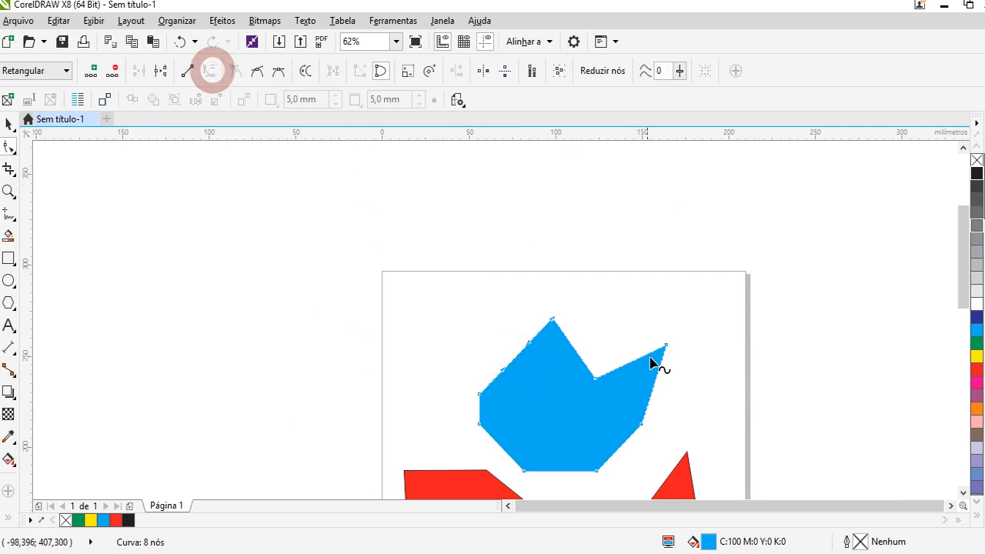
pyautogui.moveTo(524, 350); pyautogui.dragTo(578, 354)
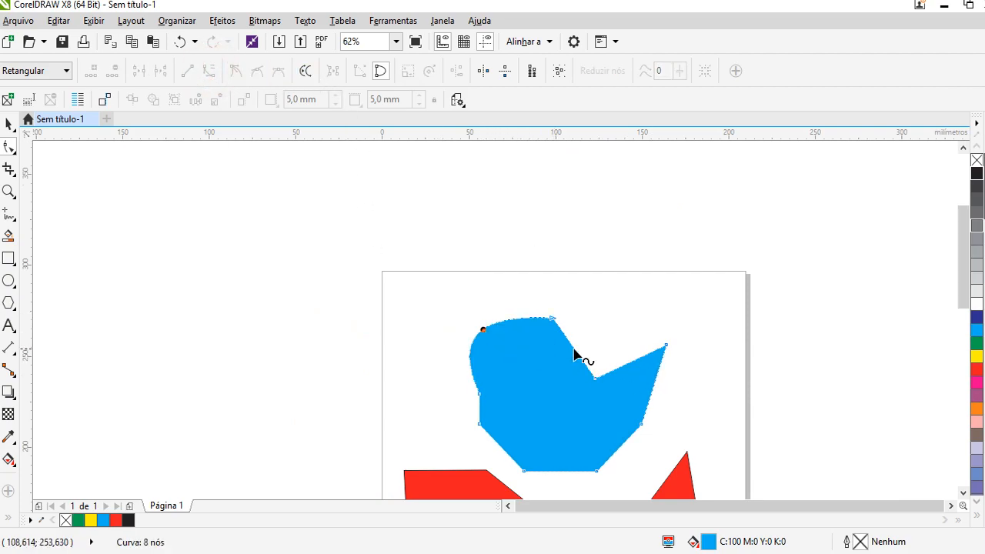
# Step: Convert the blue shape's edge between its top point and the notch to a curve and bend it into an S with both control handles
pyautogui.click(573, 351)
pyautogui.click(207, 72)
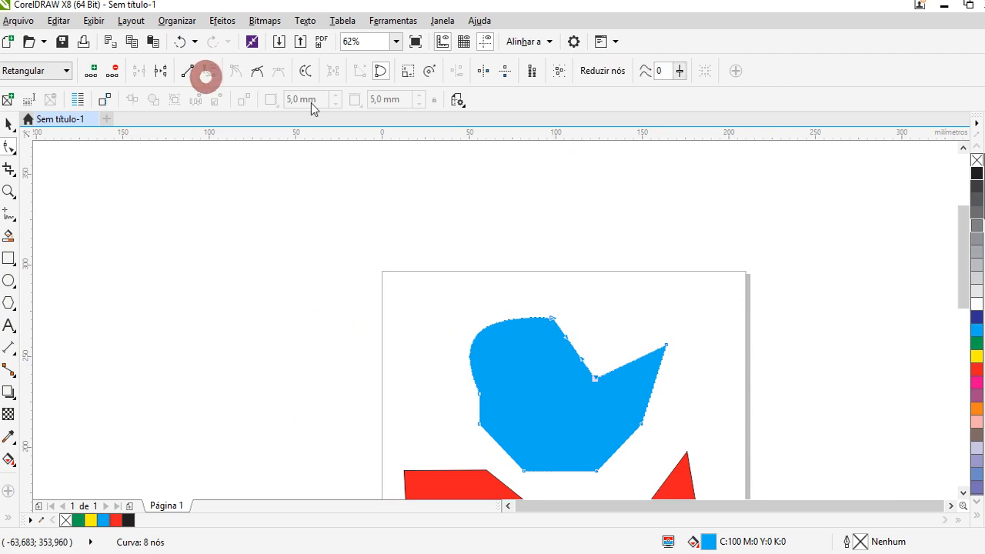
pyautogui.click(565, 339)
pyautogui.moveTo(521, 350); pyautogui.dragTo(500, 371)
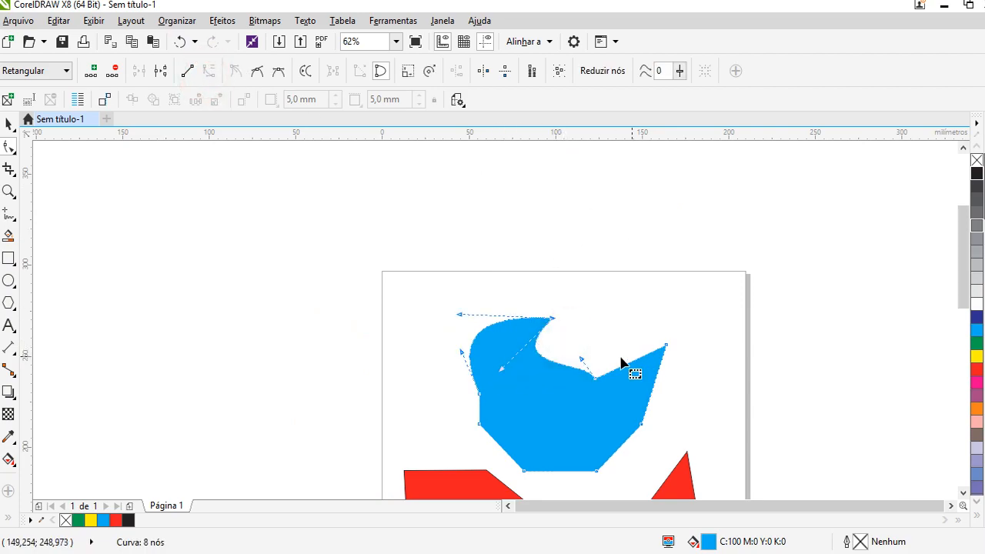
pyautogui.moveTo(583, 359); pyautogui.dragTo(638, 304)
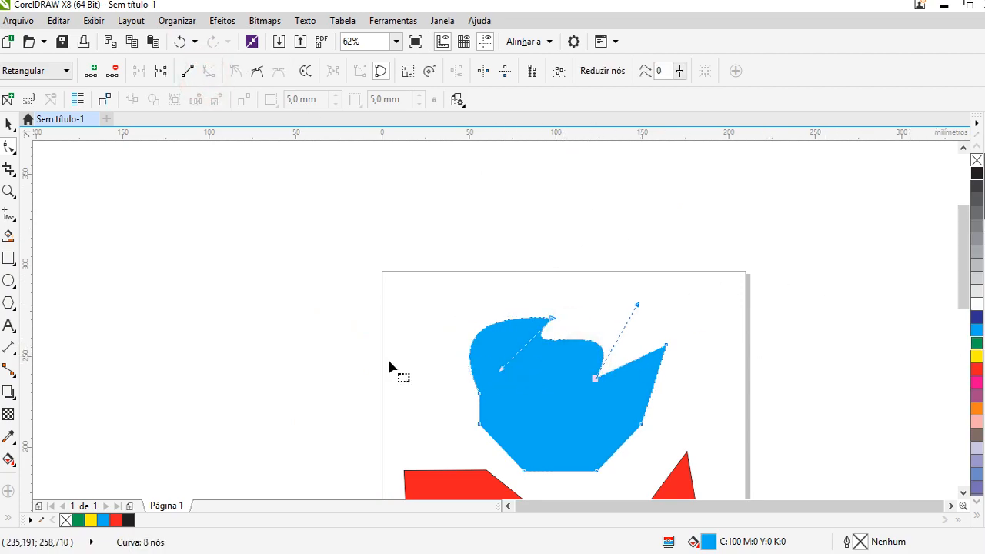
# Step: Scale the blue and red shapes down together to about 128 mm wide and high, and move them up the page
pyautogui.scroll(-2, 534, 248)
pyautogui.scroll(2, 572, 325)
pyautogui.scroll(-1, 513, 281)
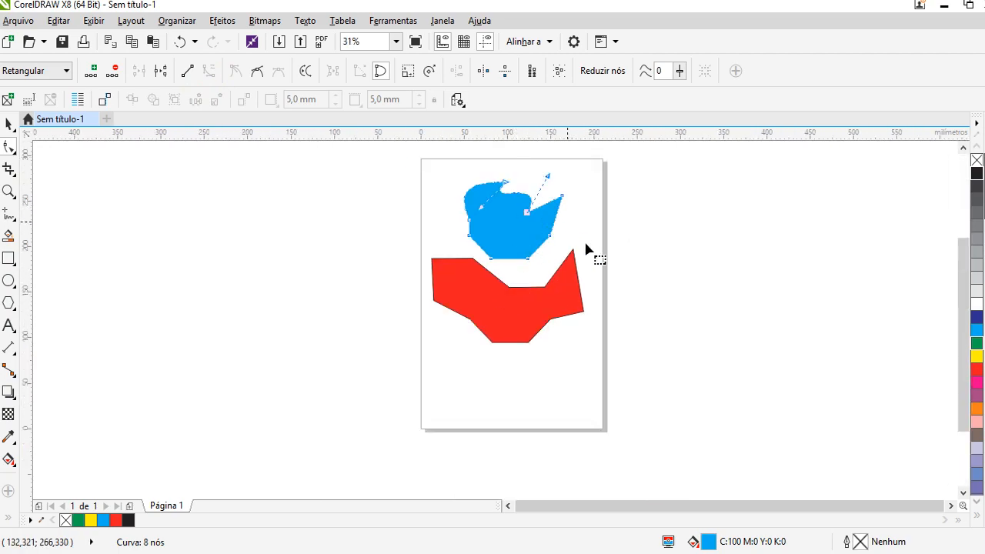
pyautogui.scroll(1, 546, 208)
pyautogui.click(9, 123)
pyautogui.click(235, 200)
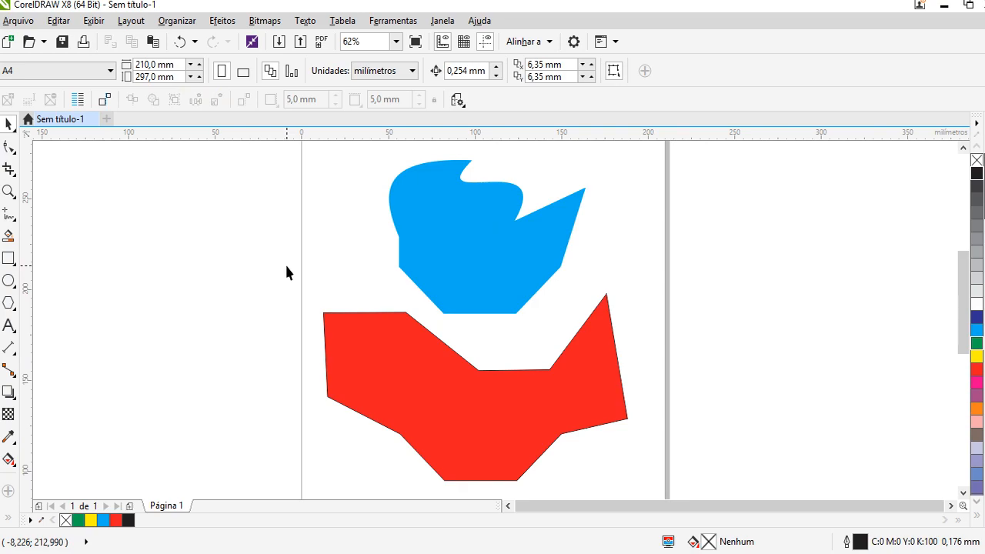
pyautogui.click(521, 418)
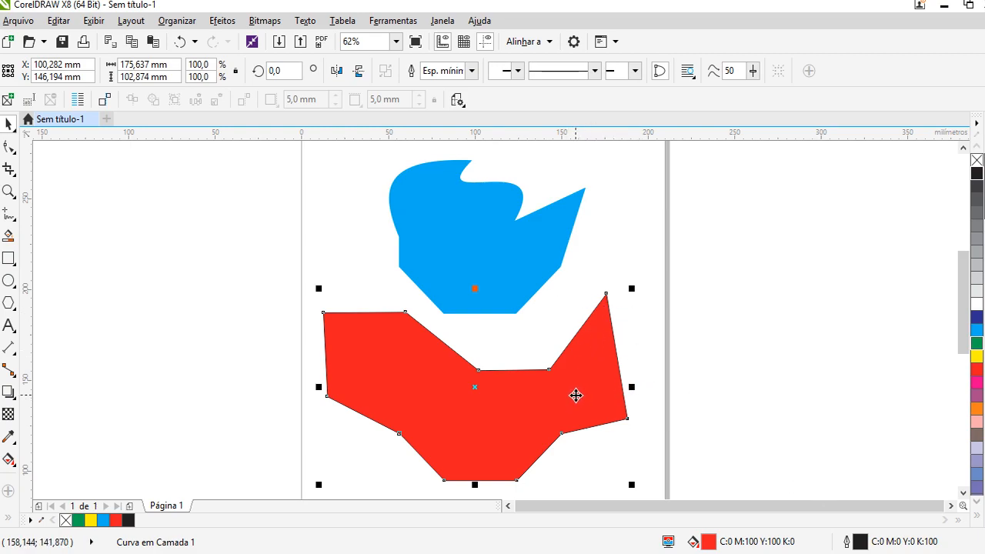
pyautogui.keyDown('shift'); pyautogui.click(510, 262); pyautogui.keyUp('shift')
pyautogui.moveTo(633, 155); pyautogui.dragTo(549, 242)
pyautogui.moveTo(494, 300); pyautogui.dragTo(544, 203)
pyautogui.moveTo(962, 263); pyautogui.dragTo(963, 284)
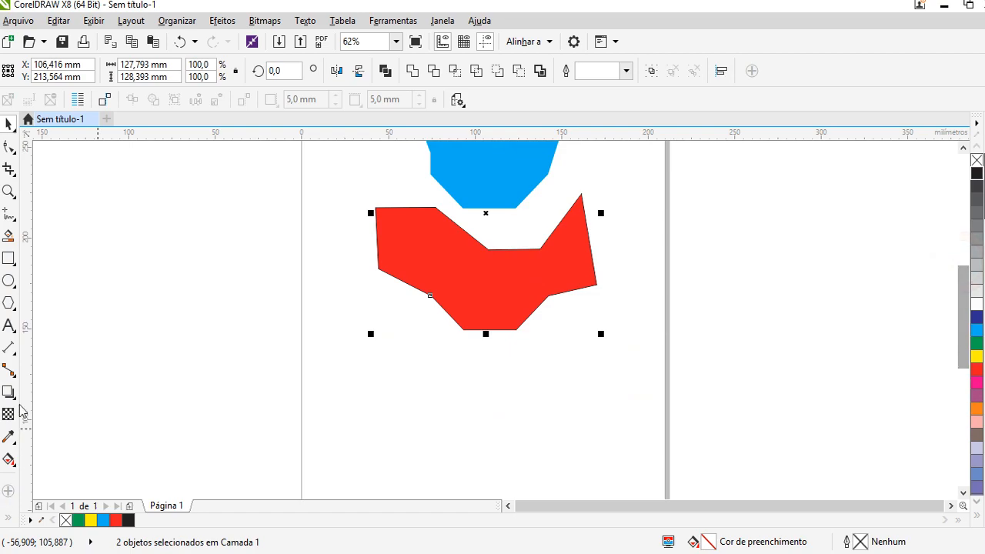
# Step: Add the artistic text "S" in 24 pt Arial below the red shape
pyautogui.click(9, 325)
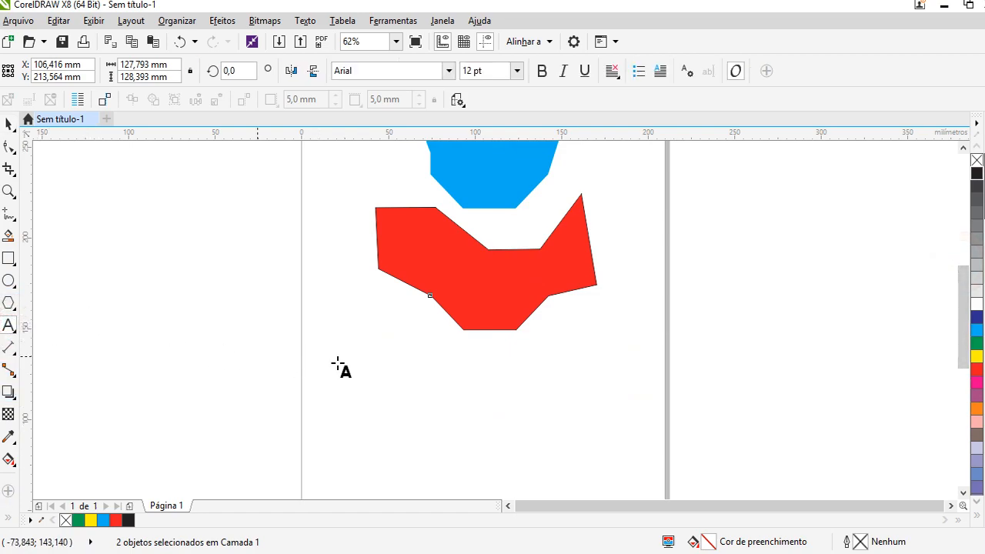
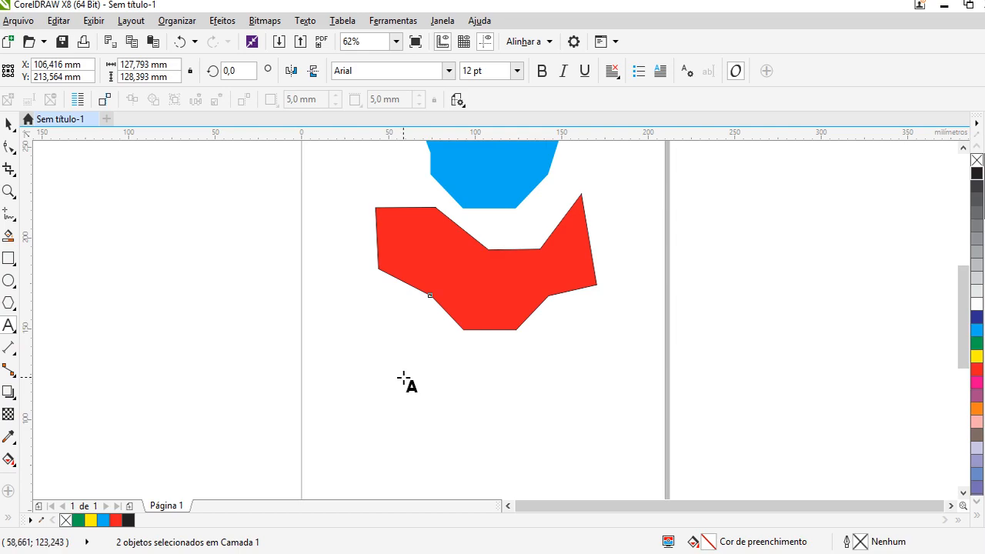
pyautogui.click(403, 378)
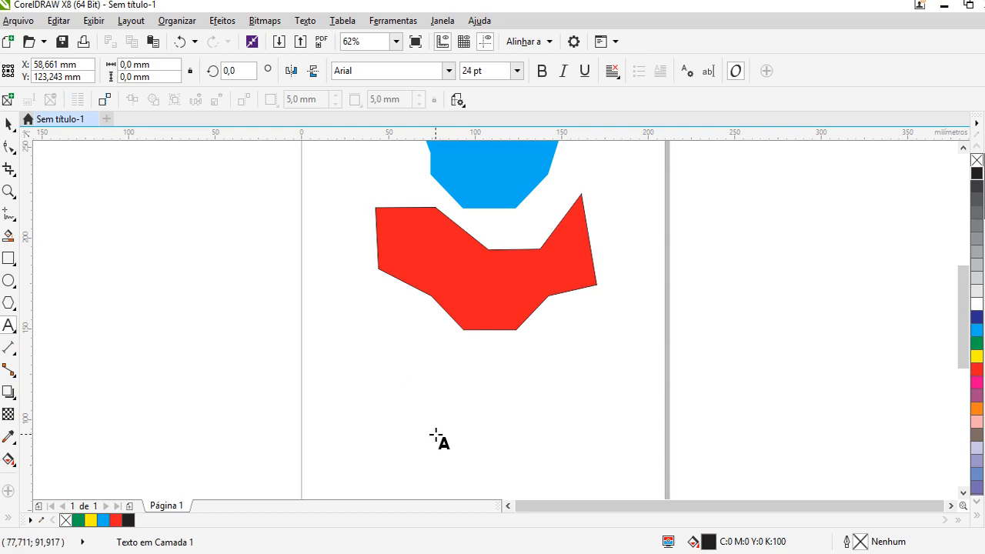
pyautogui.write('S')
pyautogui.press('Escape')
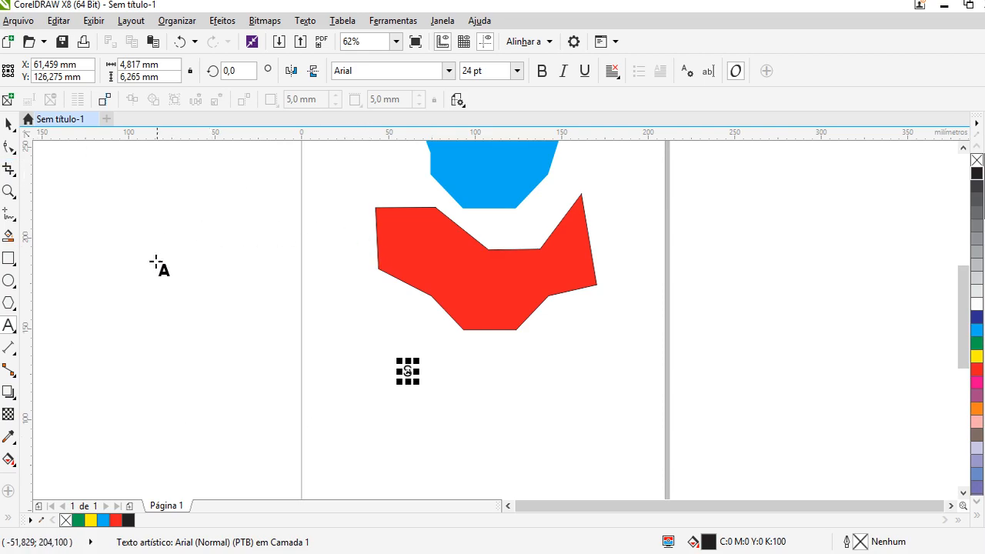
# Step: Make the letter S bold, enlarge it to about 45 by 57 mm, and move it to the red shape's lower left
pyautogui.click(10, 124)
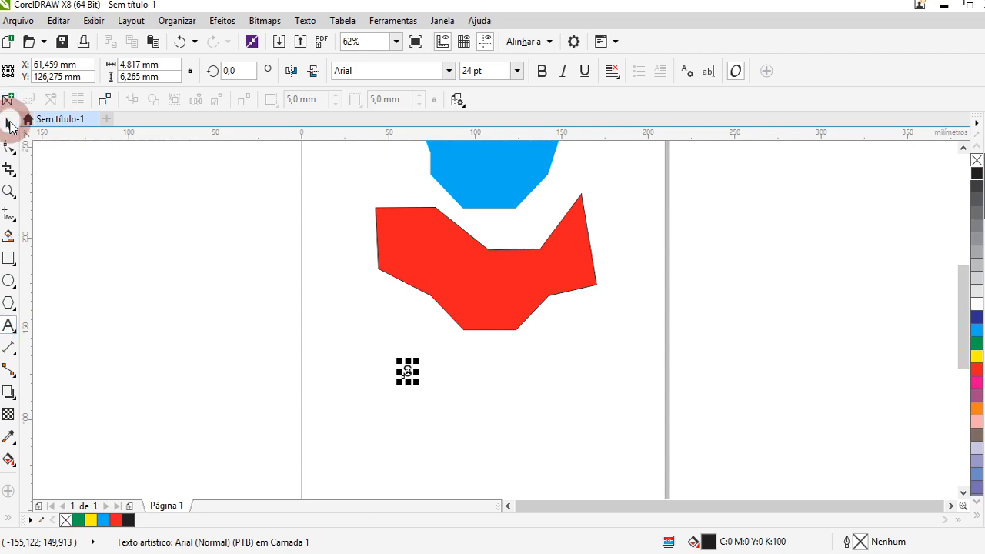
pyautogui.click(542, 71)
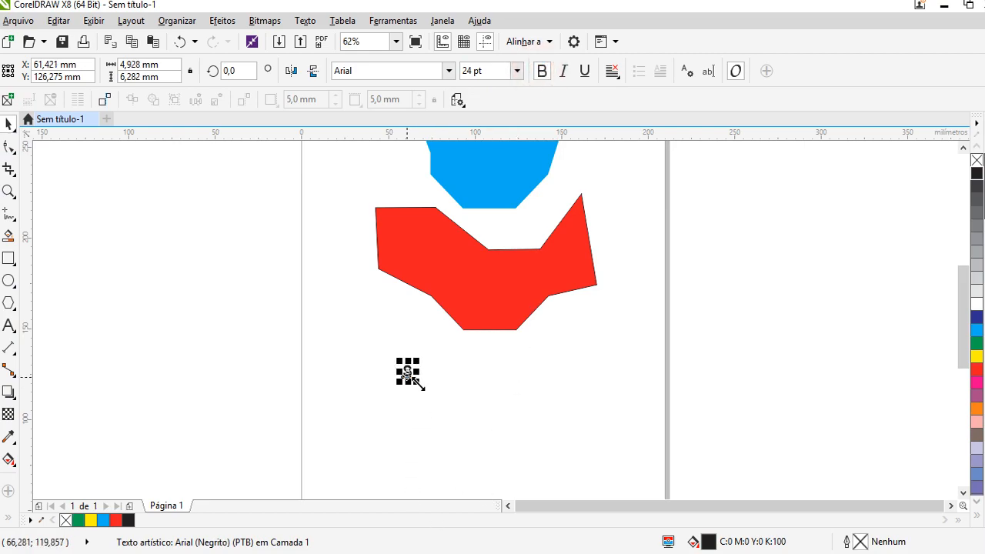
pyautogui.moveTo(415, 379); pyautogui.dragTo(511, 472)
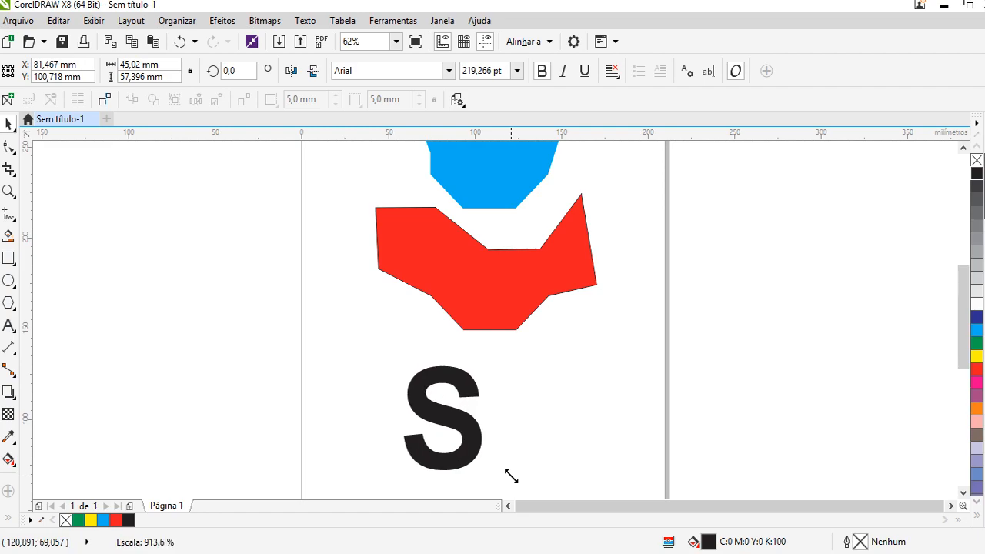
pyautogui.moveTo(480, 436); pyautogui.dragTo(432, 395)
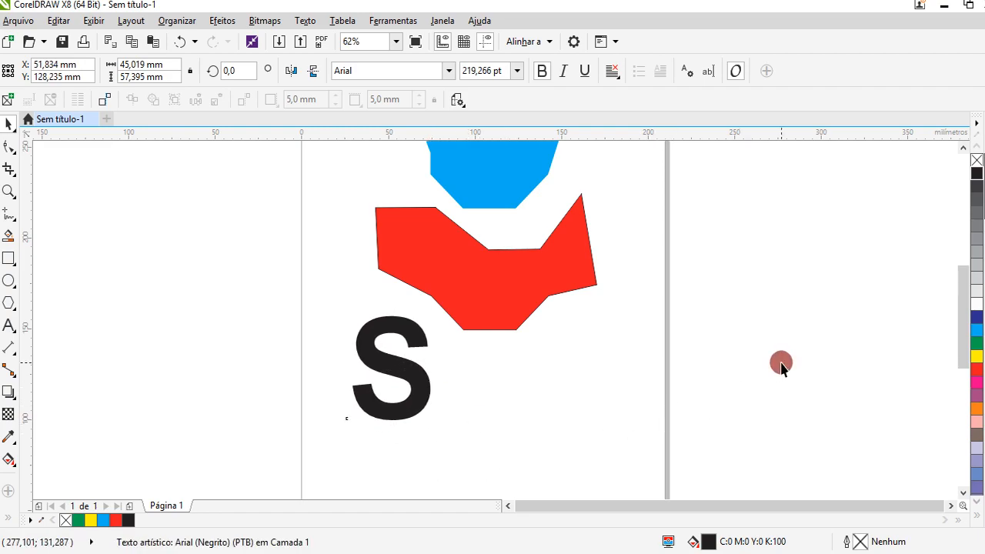
pyautogui.click(781, 368)
pyautogui.moveTo(377, 369); pyautogui.dragTo(381, 377)
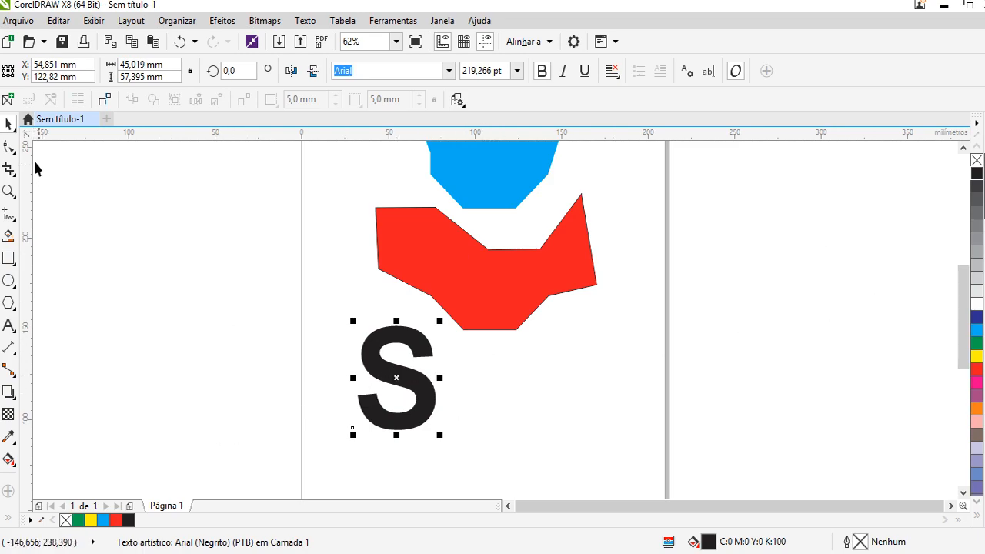
# Step: Draw a rectangle about 66 by 55 mm to the right of the letter S and round all its corners to about 14 mm
pyautogui.scroll(2, 414, 362)
pyautogui.scroll(2, 434, 384)
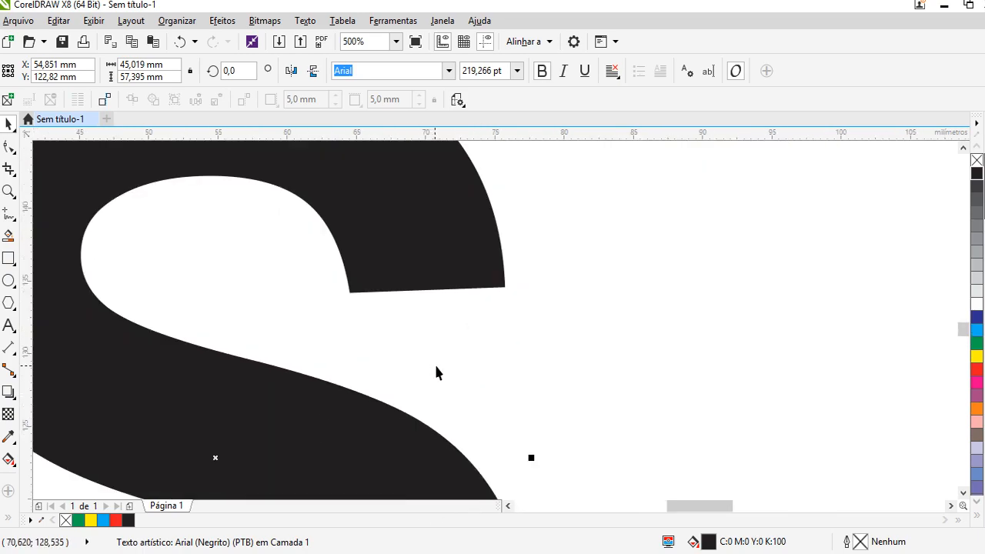
pyautogui.scroll(-3, 439, 317)
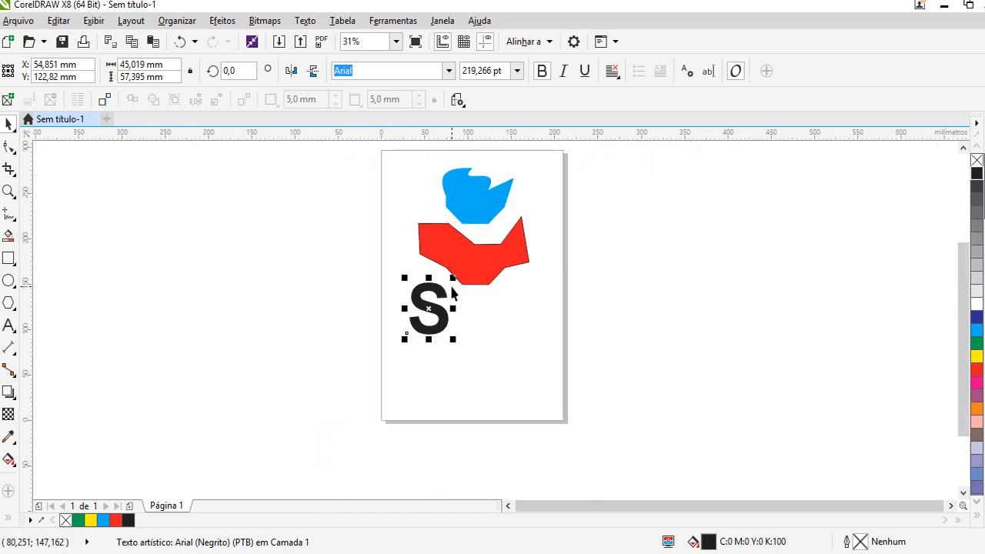
pyautogui.scroll(3, 442, 265)
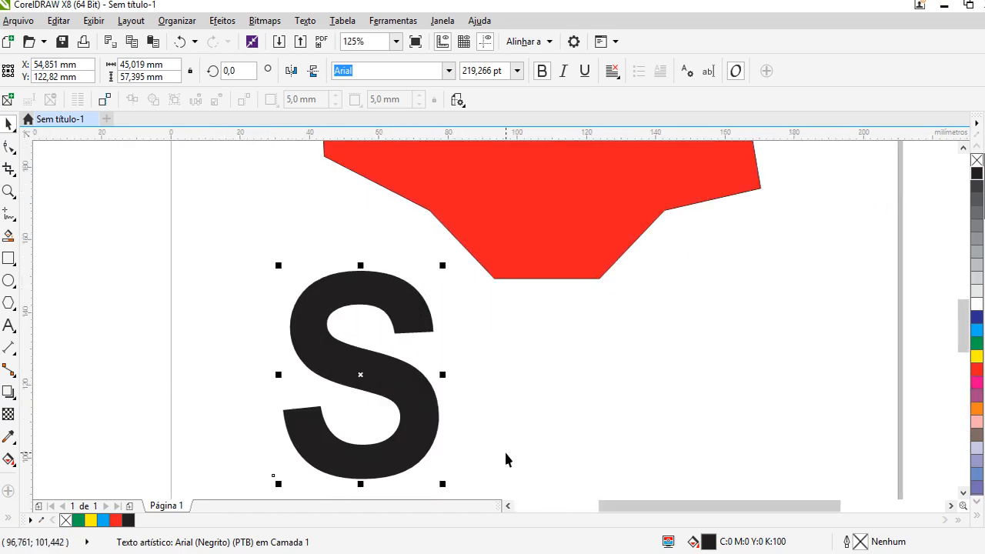
pyautogui.scroll(-1, 337, 373)
pyautogui.click(8, 258)
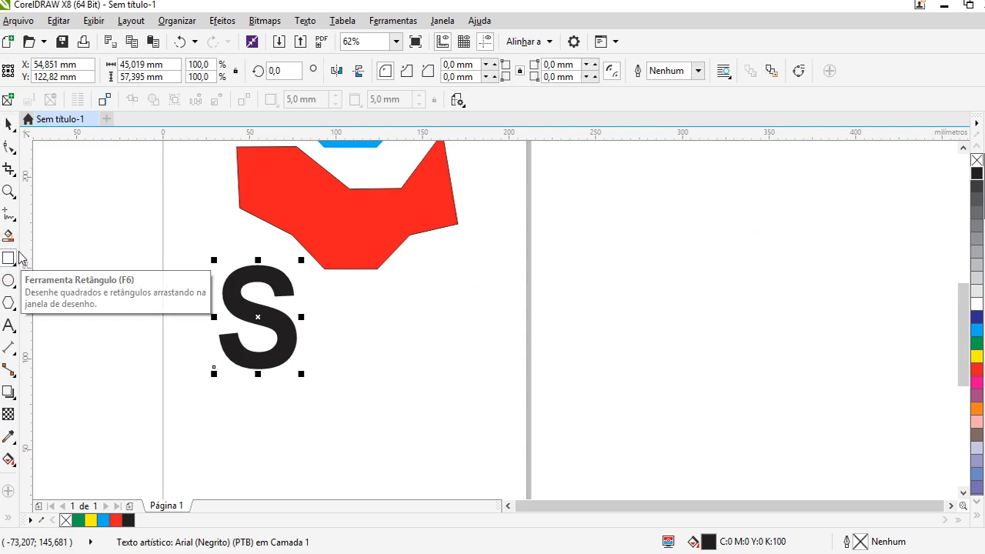
pyautogui.moveTo(357, 315); pyautogui.dragTo(471, 414)
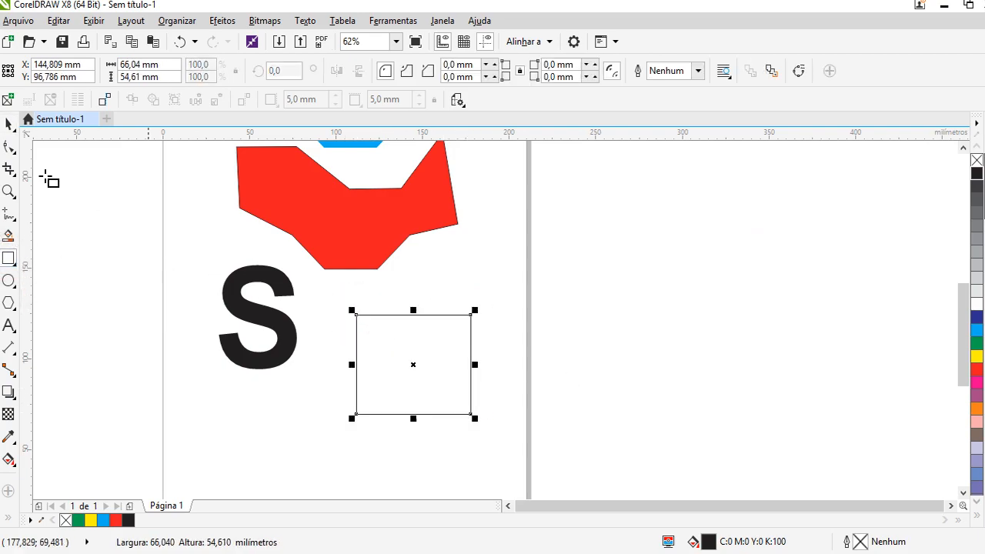
pyautogui.click(12, 150)
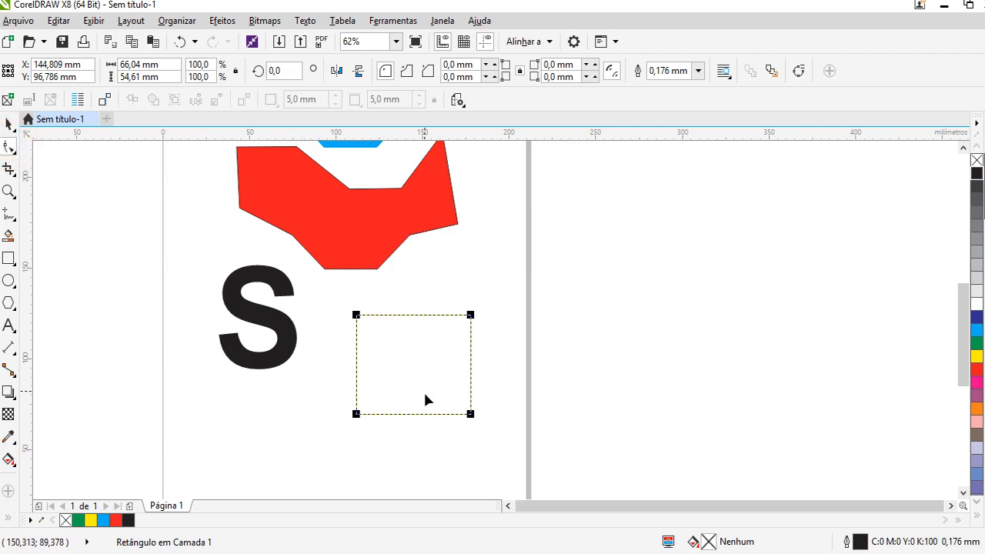
pyautogui.moveTo(355, 316); pyautogui.dragTo(377, 326)
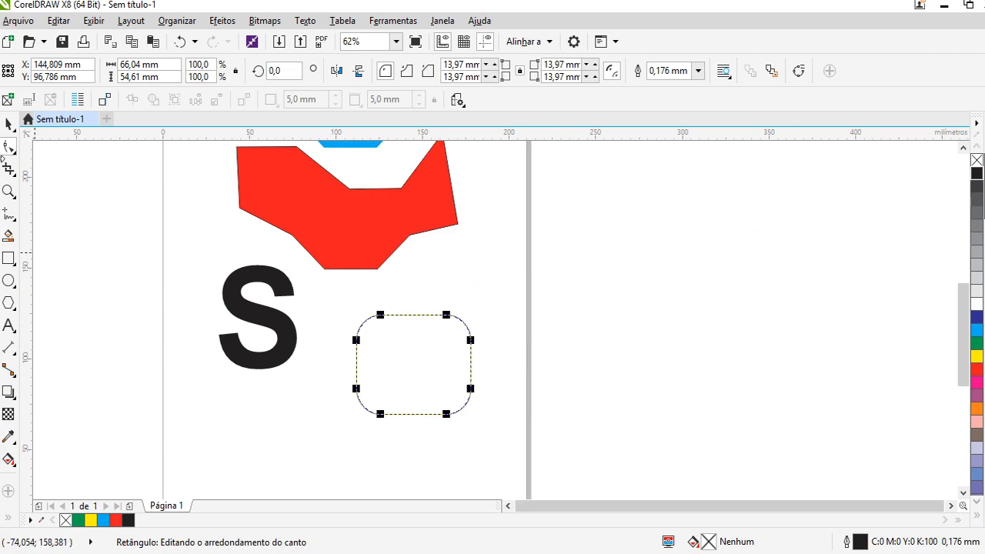
# Step: Trace the rounded rectangle with a closed eight-node outline of straight segments, cutting diagonally across each corner
pyautogui.click(9, 214)
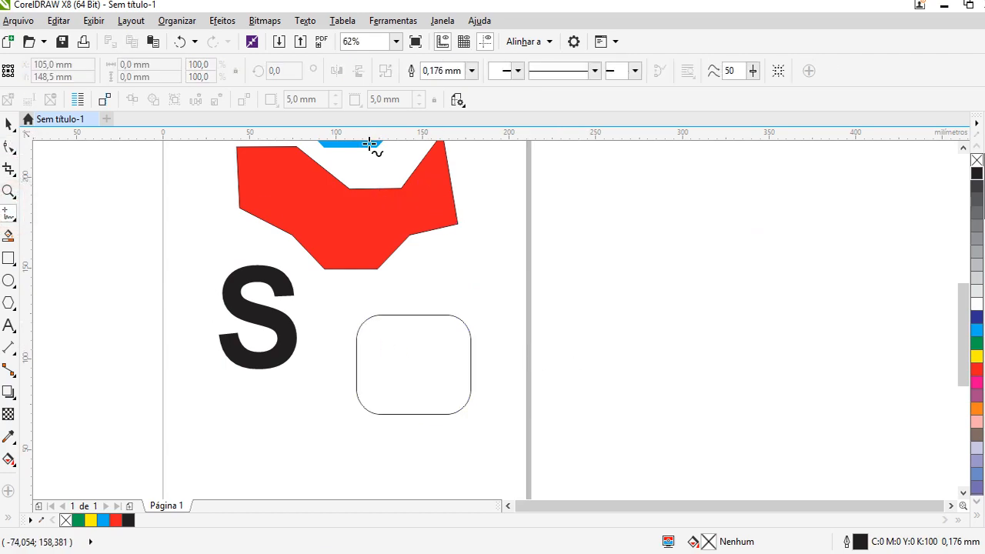
pyautogui.scroll(2, 418, 345)
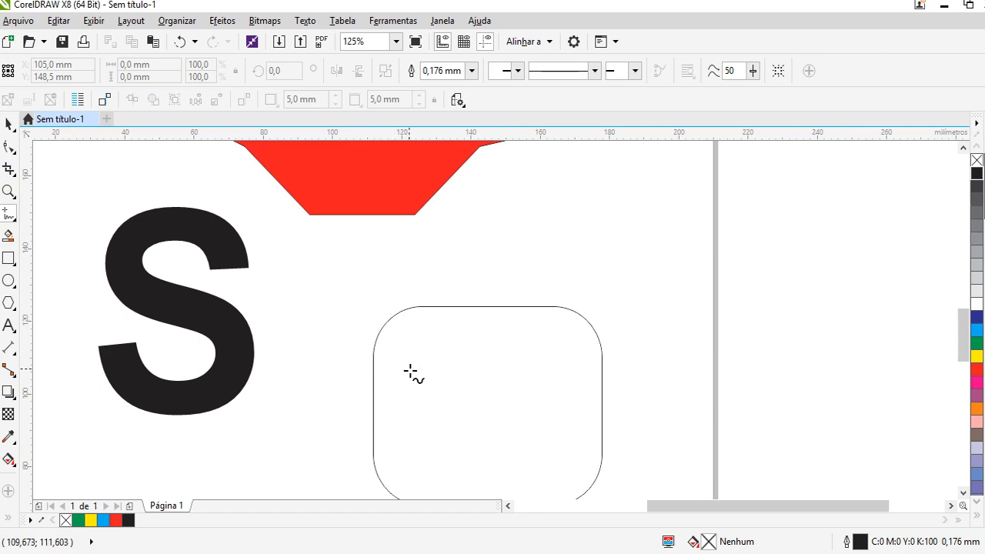
pyautogui.scroll(4, 407, 359)
pyautogui.scroll(-2, 261, 320)
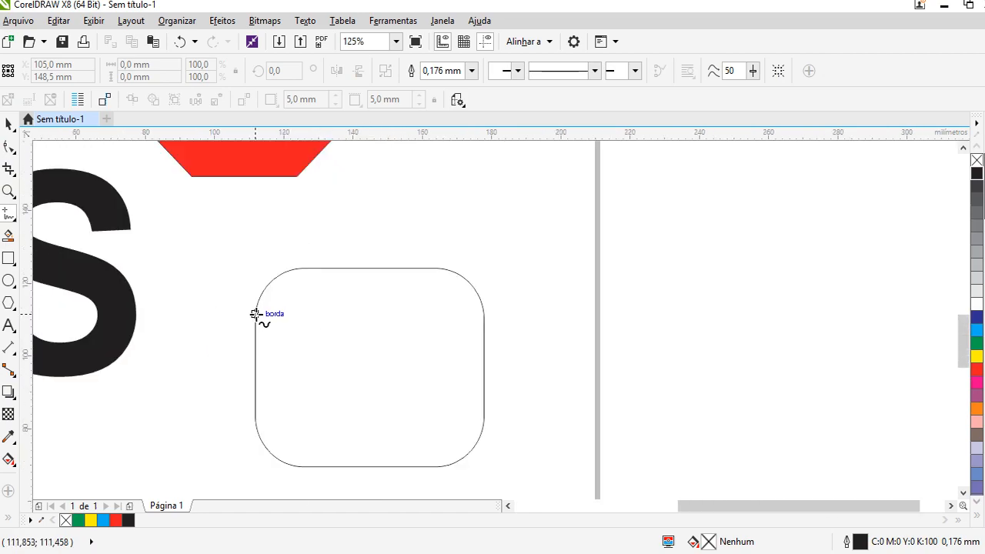
pyautogui.click(255, 318)
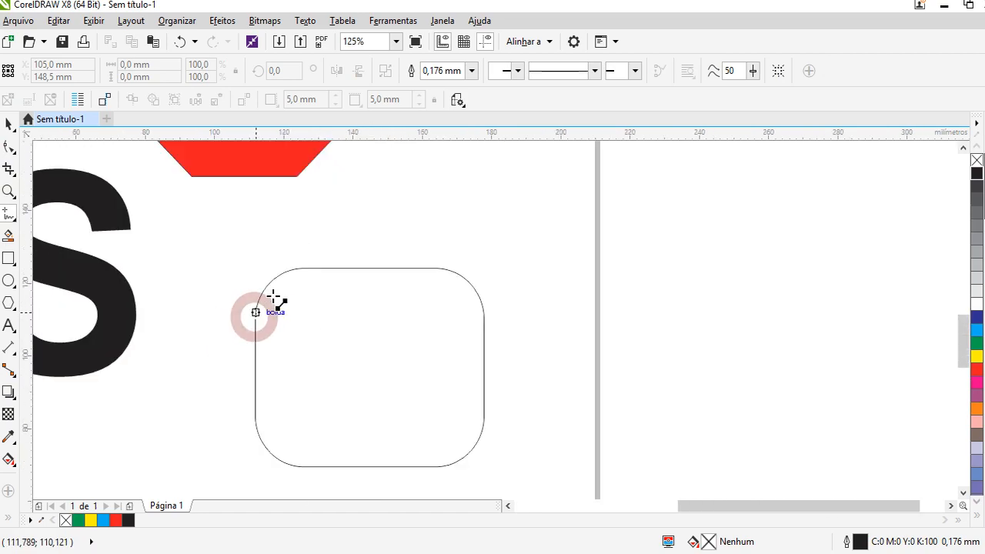
pyautogui.click(303, 268)
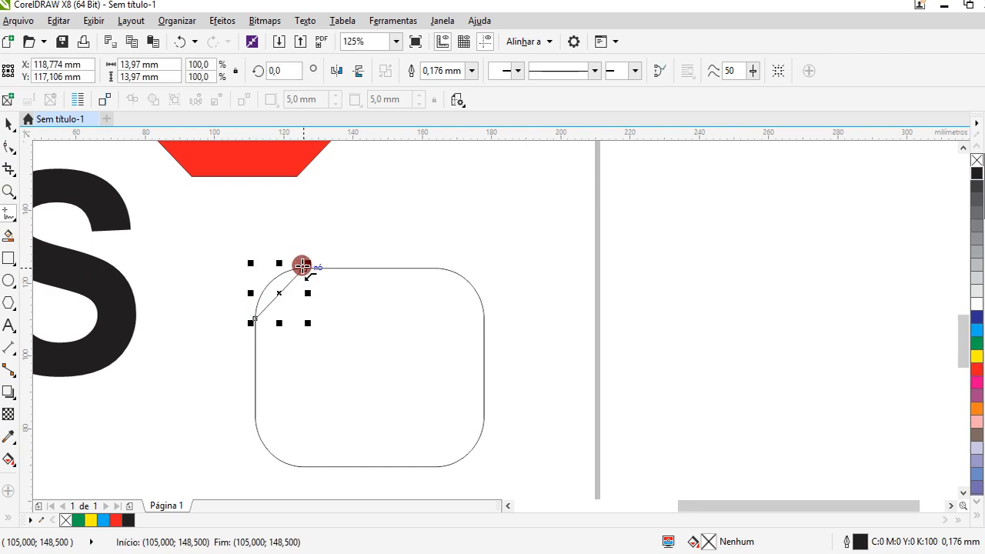
pyautogui.click(440, 266)
pyautogui.click(484, 313)
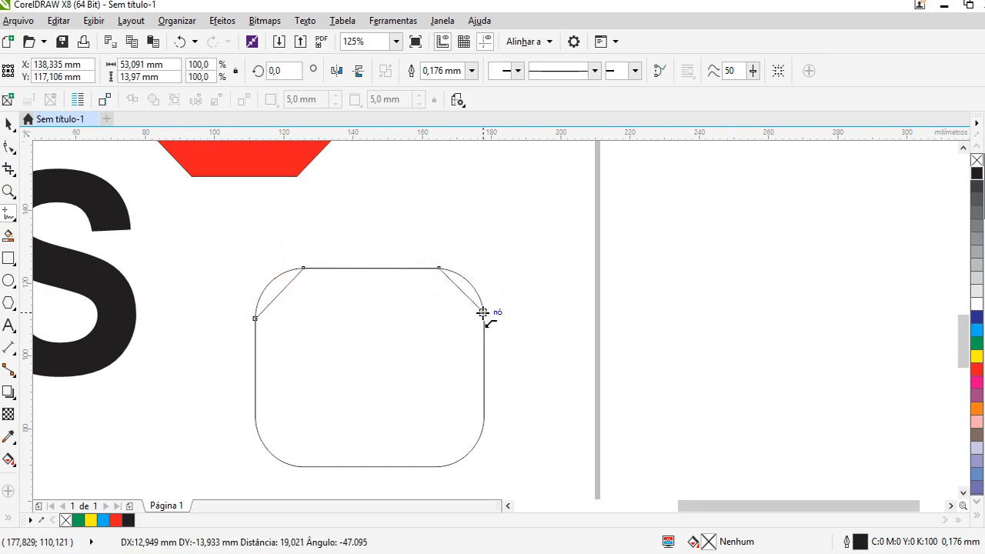
pyautogui.click(484, 421)
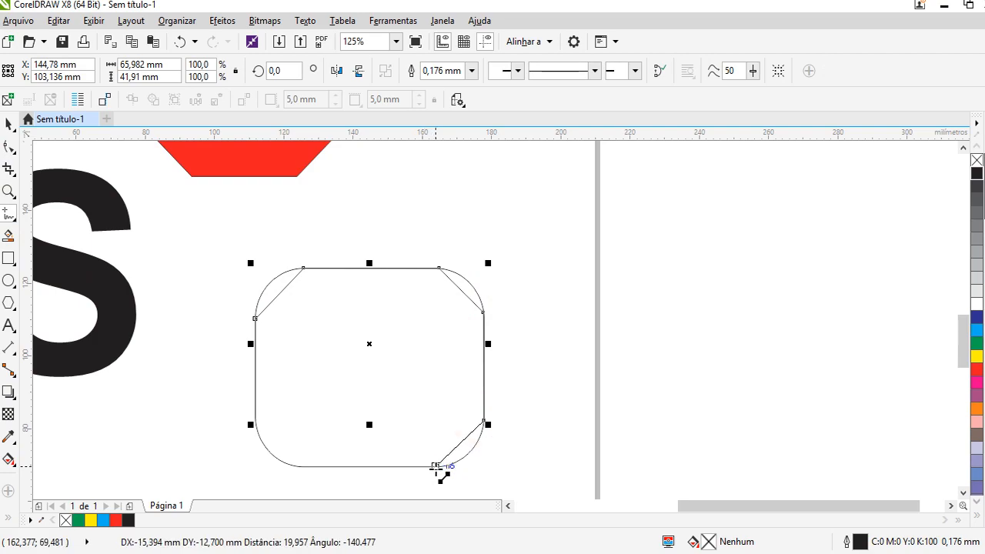
pyautogui.click(443, 466)
pyautogui.click(296, 467)
pyautogui.click(255, 421)
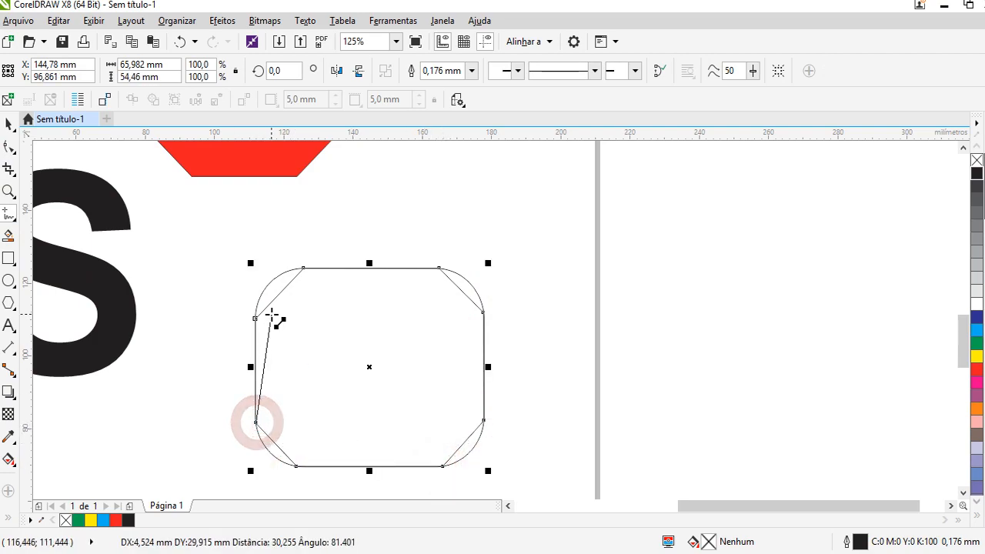
pyautogui.click(255, 318)
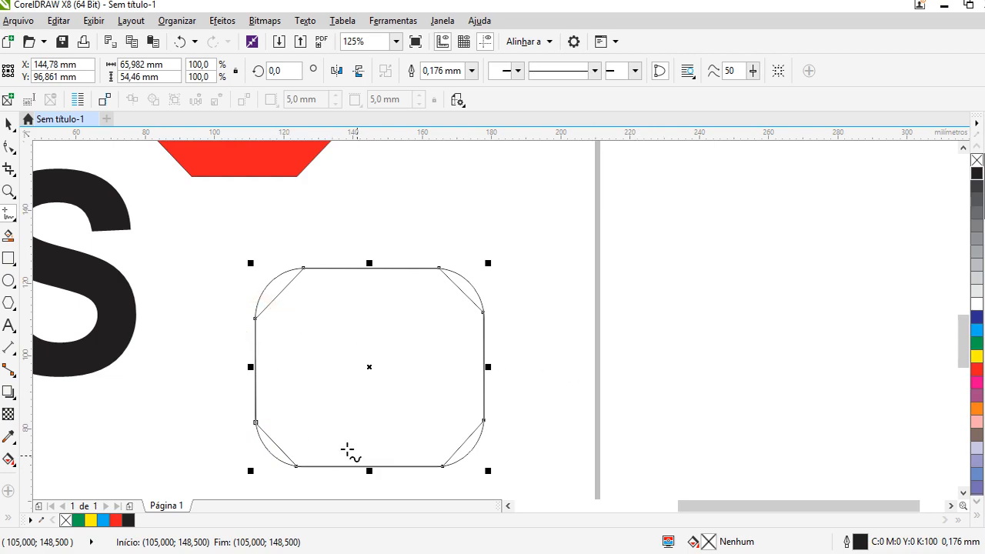
# Step: Try deleting the traced outline's node at the top end of the upper-left diagonal, and undo the deletion
pyautogui.click(8, 146)
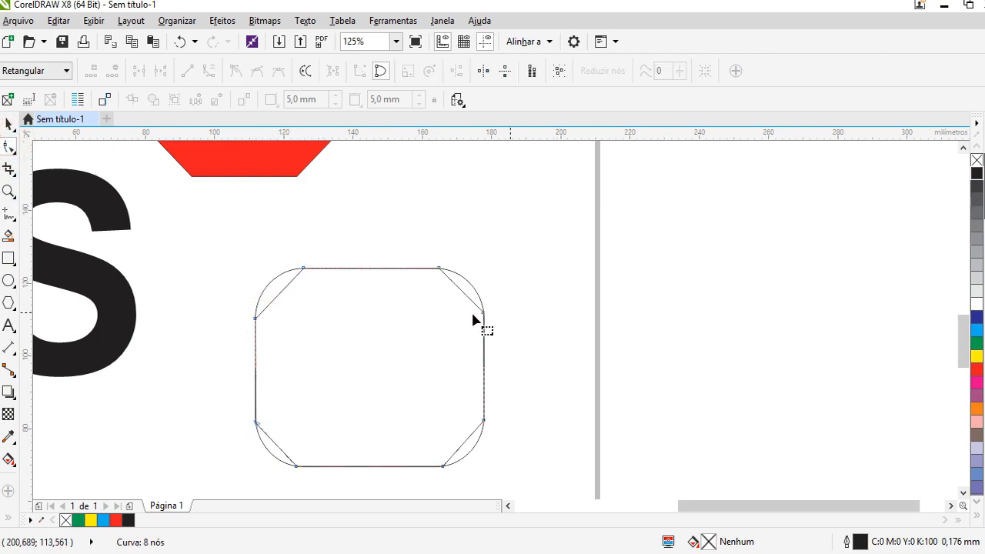
pyautogui.click(303, 269)
pyautogui.press('Delete')
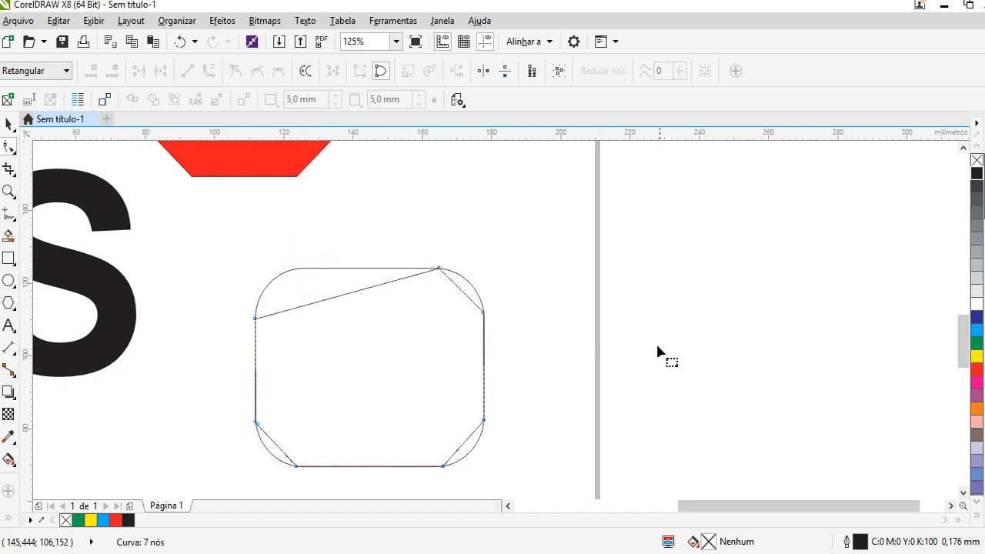
pyautogui.hotkey('ctrl', 'z')
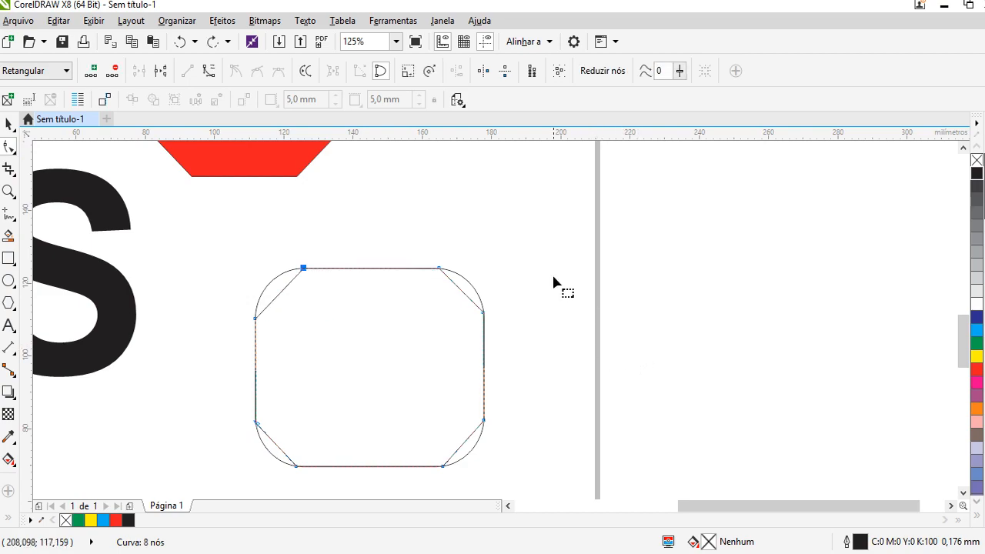
# Step: Reposition the two nodes of the traced outline's upper-left diagonal so they sit on the rounded rectangle's edge
pyautogui.scroll(5, 323, 271)
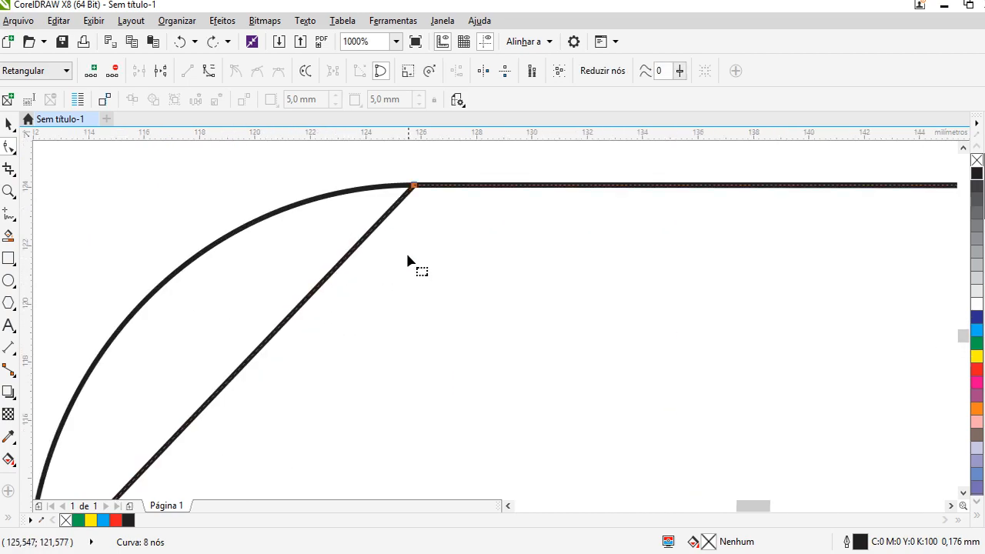
pyautogui.click(413, 187)
pyautogui.moveTo(413, 187); pyautogui.dragTo(397, 191)
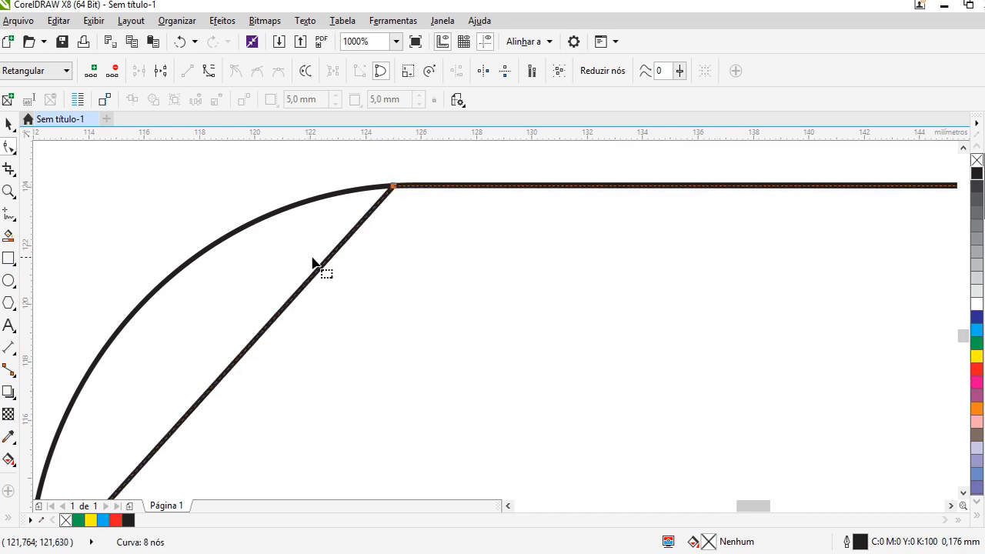
pyautogui.scroll(-3, 200, 374)
pyautogui.scroll(3, 193, 415)
pyautogui.moveTo(180, 435); pyautogui.dragTo(180, 429)
pyautogui.scroll(-3, 491, 167)
pyautogui.scroll(2, 490, 167)
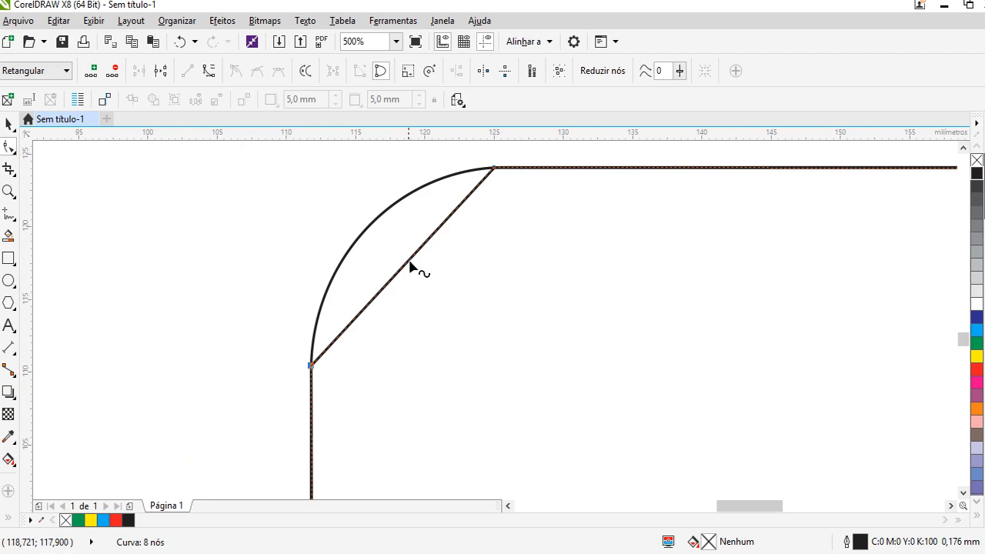
# Step: Give the traced outline a cyan stroke (C100 M0 Y0 K0) to set it apart from the black rounded rectangle
pyautogui.click(408, 263)
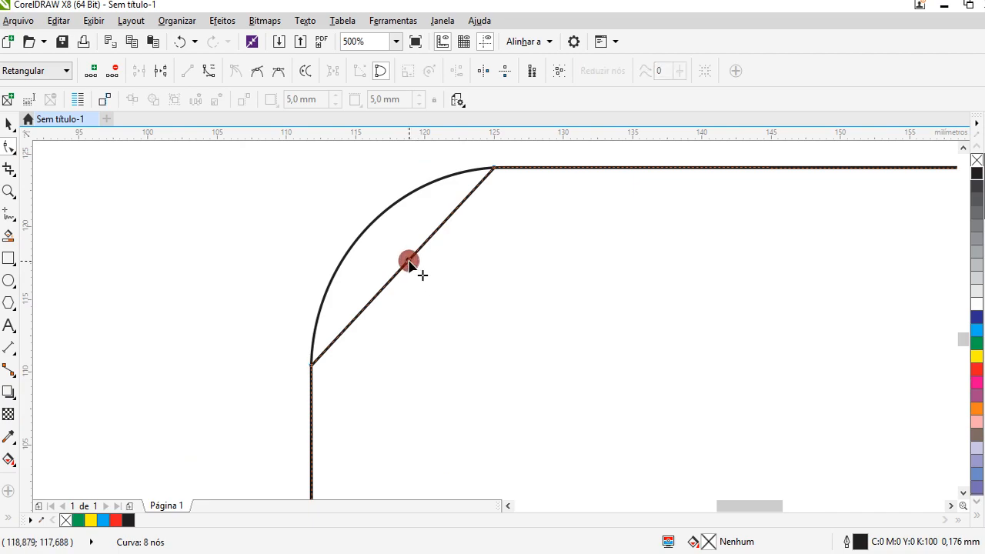
pyautogui.click(8, 124)
pyautogui.click(227, 215)
pyautogui.click(529, 312)
pyautogui.moveTo(479, 306); pyautogui.dragTo(341, 344)
pyautogui.hotkey('ctrl', 'z')
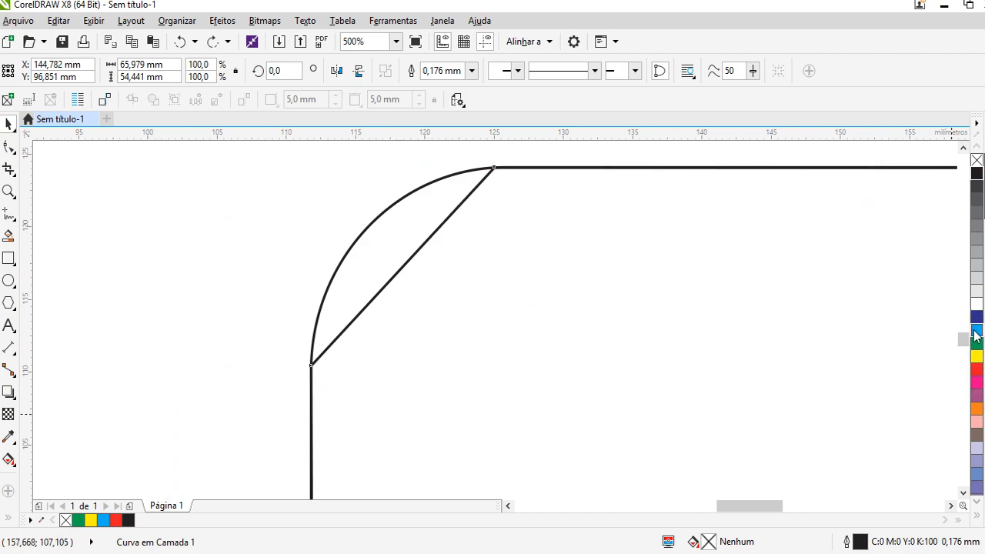
pyautogui.rightClick(976, 331)
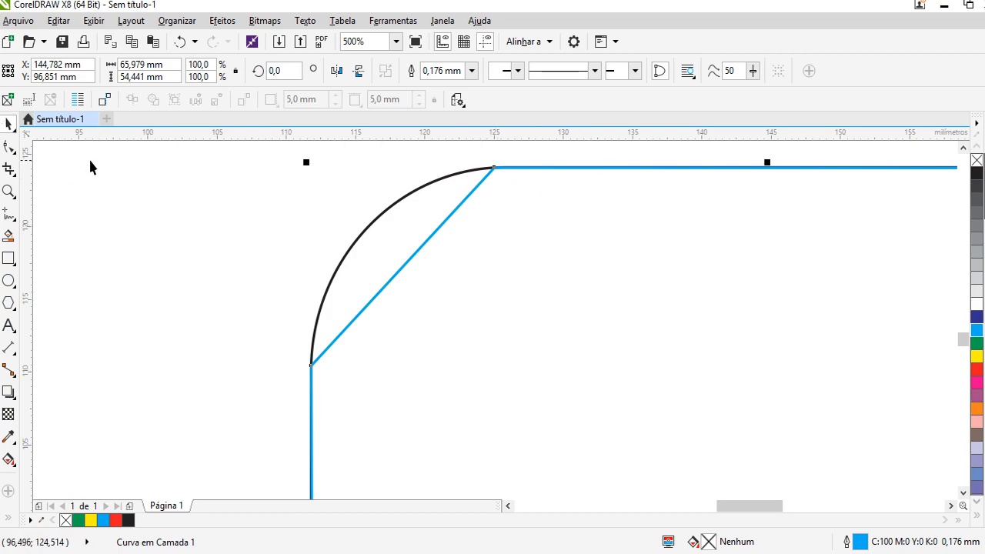
# Step: Convert the cyan outline's upper-left diagonal to a curve and bend it outward onto the rectangle's rounded corner
pyautogui.click(9, 147)
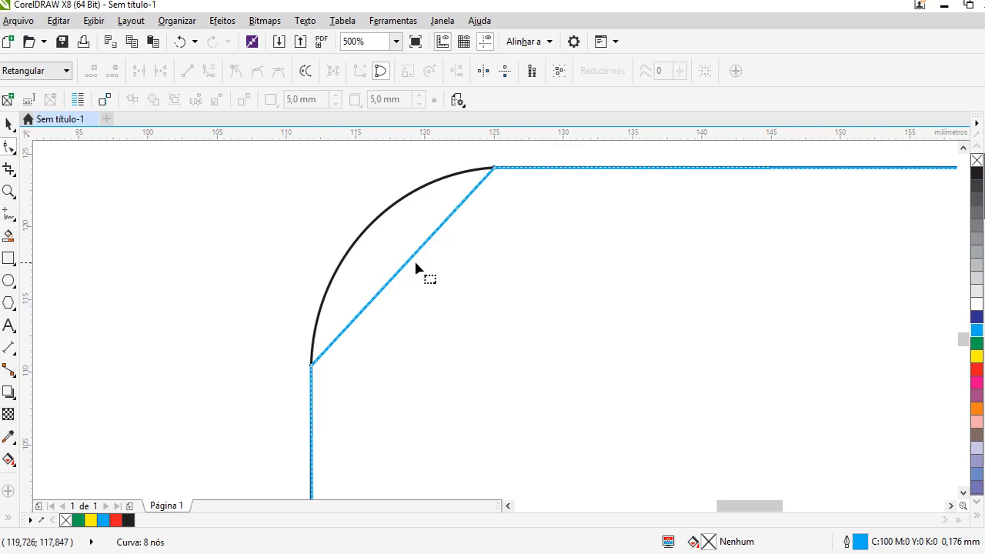
pyautogui.click(395, 210)
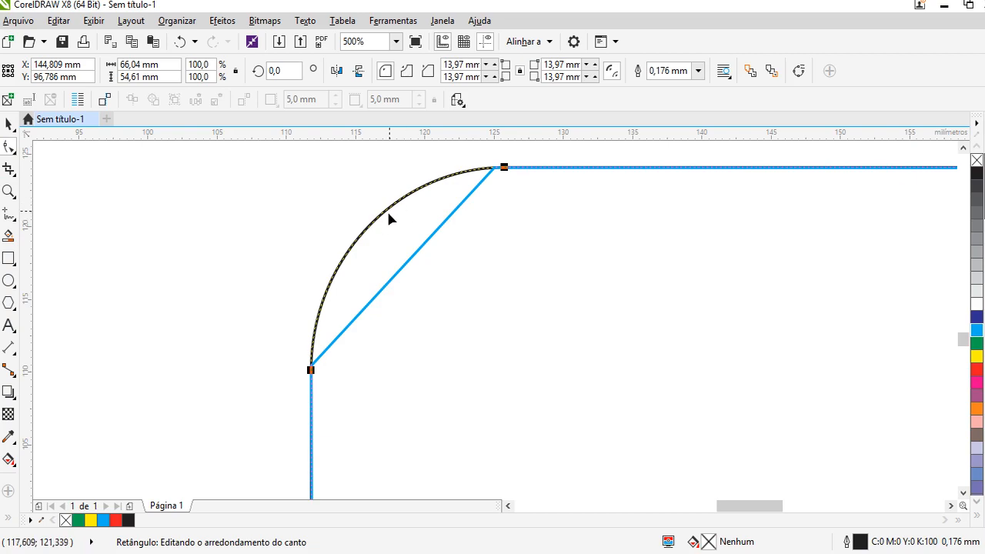
pyautogui.click(447, 223)
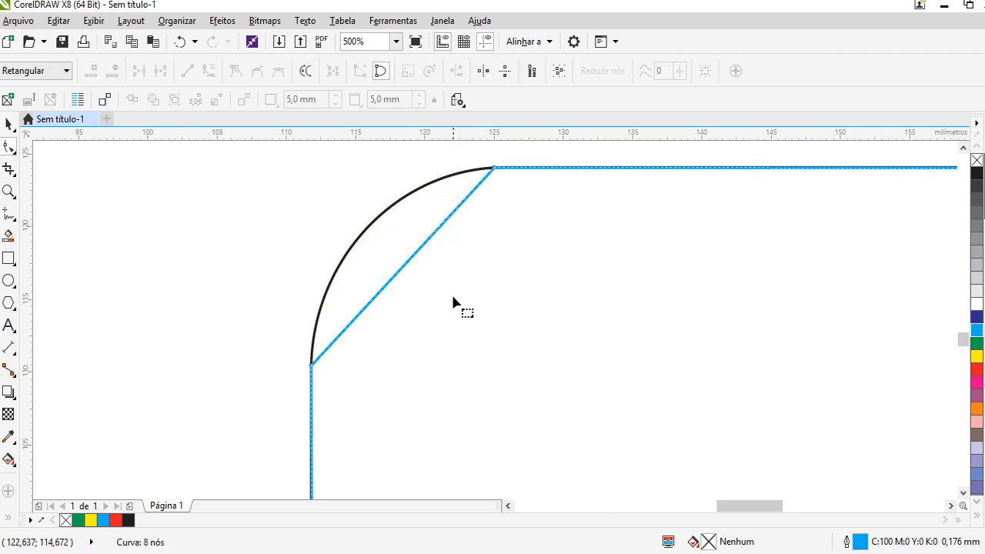
pyautogui.click(418, 251)
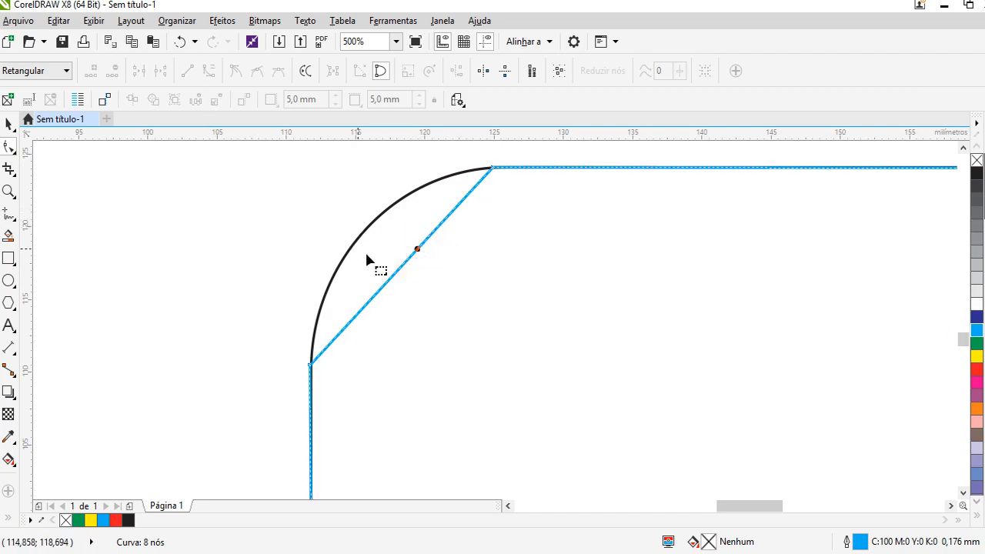
pyautogui.click(400, 267)
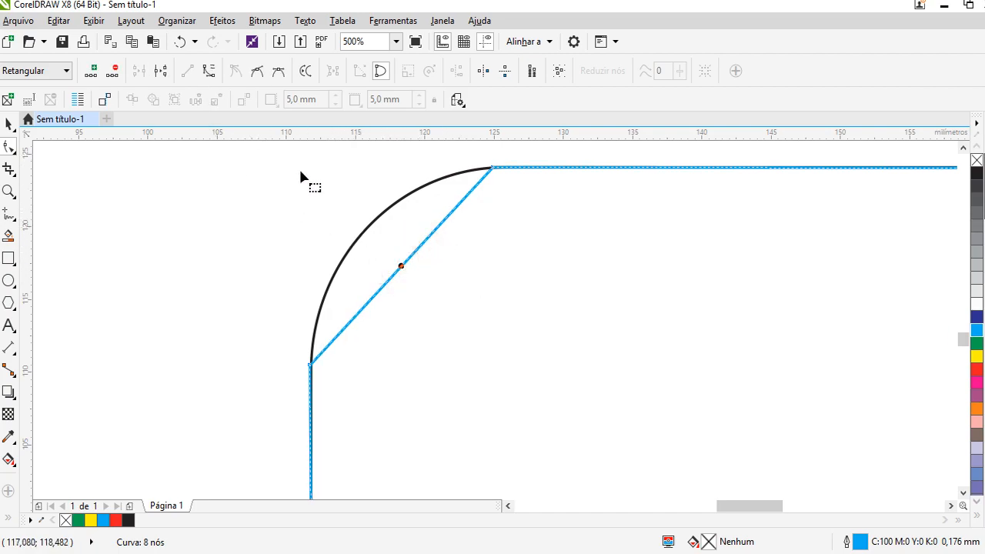
pyautogui.click(208, 71)
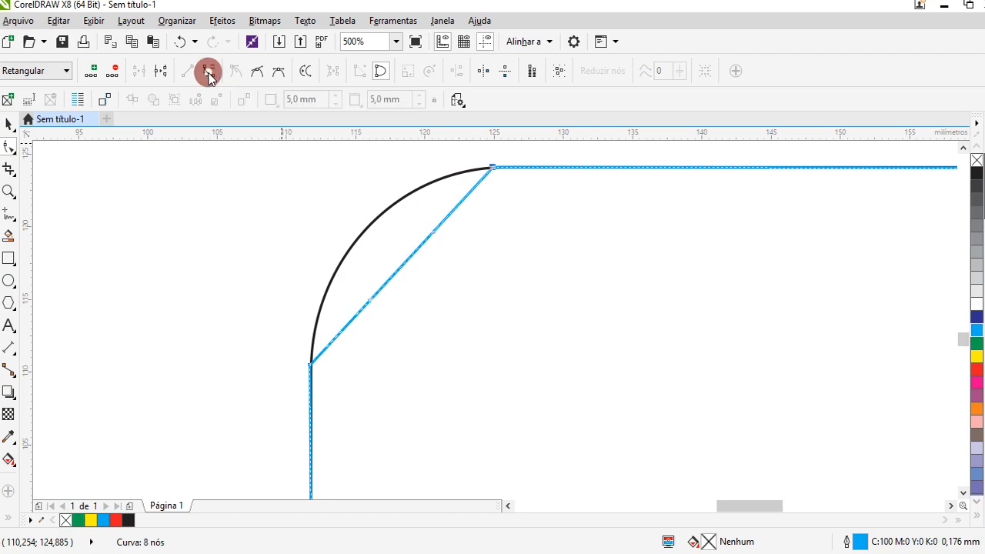
pyautogui.moveTo(408, 260); pyautogui.dragTo(370, 226)
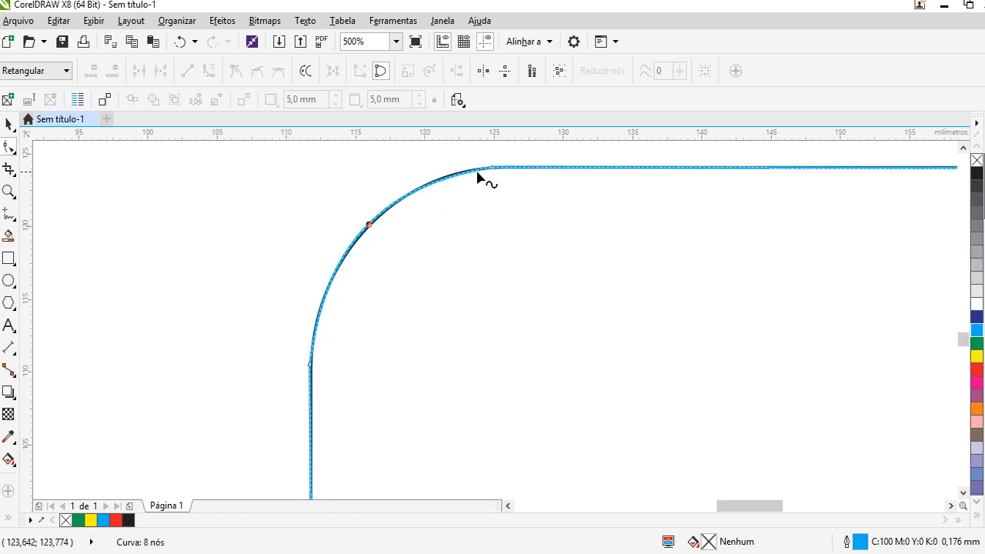
# Step: Adjust the control handles at both ends of the upper-left curve to follow the black corner more closely
pyautogui.click(489, 168)
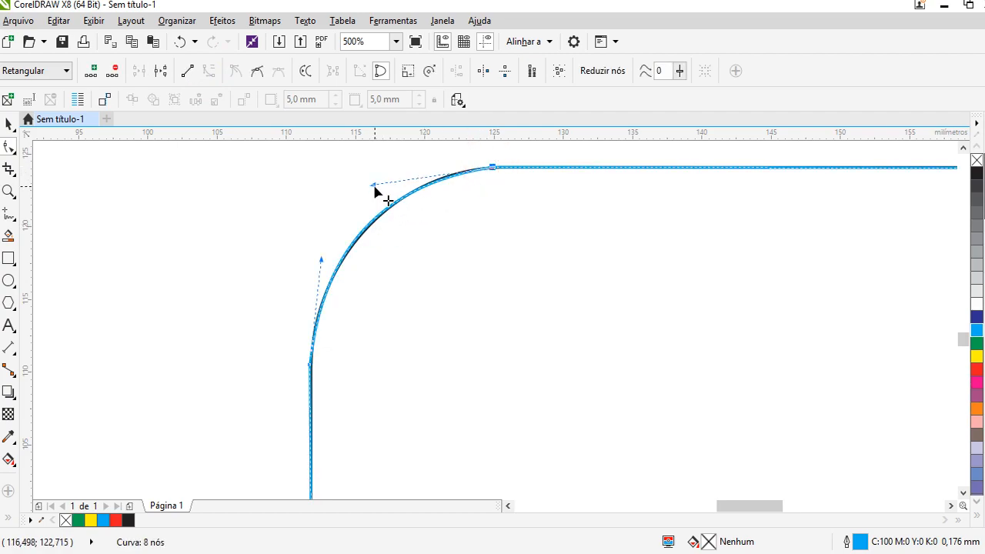
pyautogui.moveTo(373, 186); pyautogui.dragTo(390, 173)
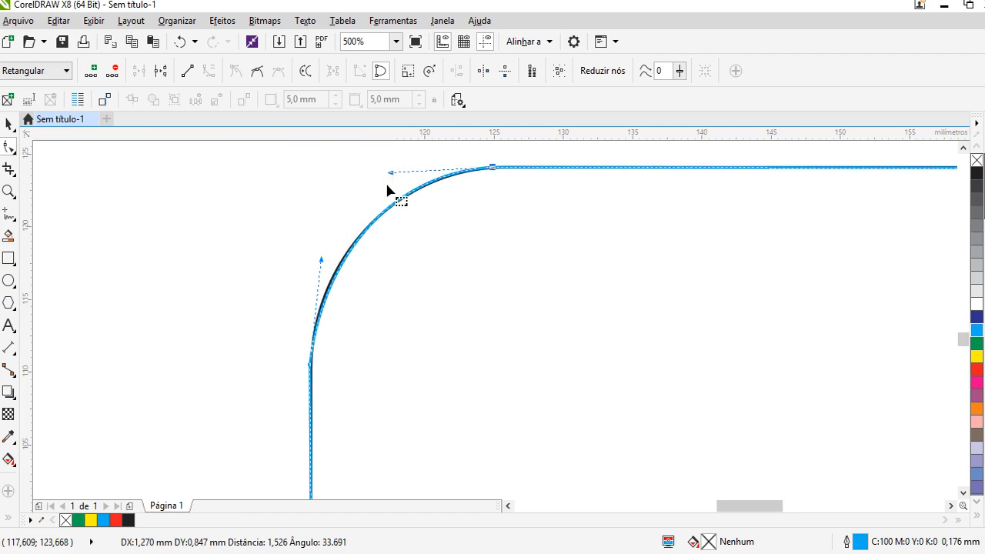
pyautogui.moveTo(322, 258); pyautogui.dragTo(317, 260)
pyautogui.moveTo(389, 174); pyautogui.dragTo(402, 185)
# Step: Convert the cyan outline's upper-right diagonal segment to a curve
pyautogui.scroll(-1, 403, 185)
pyautogui.scroll(1, 784, 190)
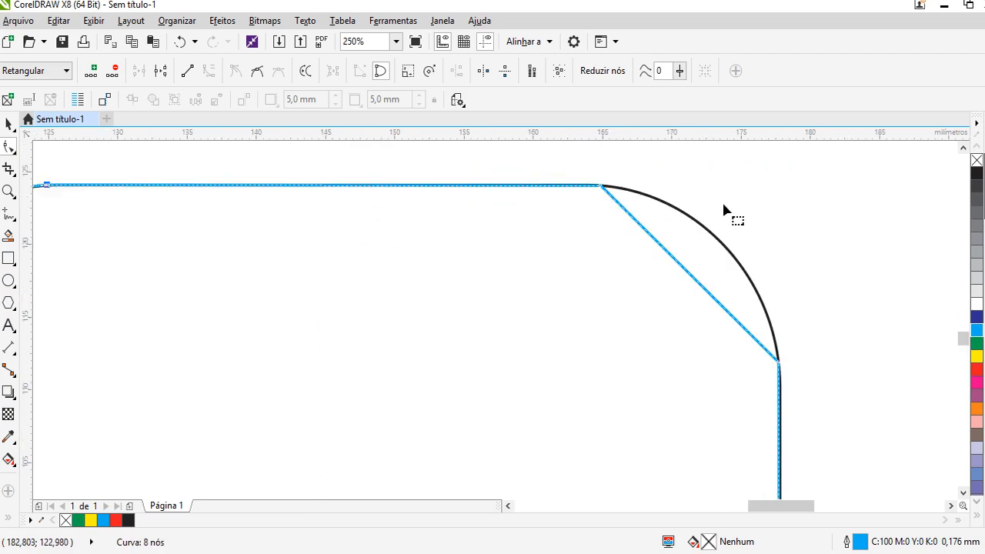
pyautogui.click(679, 264)
pyautogui.click(210, 72)
pyautogui.moveTo(703, 292)
pyautogui.mouseDown()
pyautogui.moveTo(732, 272)
pyautogui.moveTo(730, 251)
pyautogui.moveTo(708, 296)
pyautogui.mouseUp()
# Step: Reshape the black rectangle's corners, enlarging the upper-right radius to about 26.5 mm and reducing the lower-left to about 10.1 mm
pyautogui.click(708, 264)
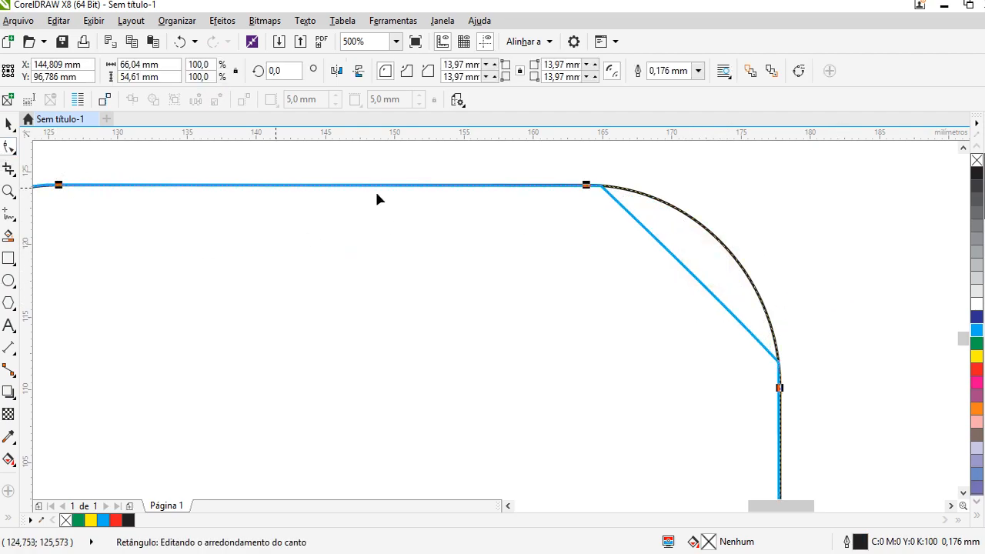
pyautogui.moveTo(589, 187); pyautogui.dragTo(537, 229)
pyautogui.scroll(-3, 537, 229)
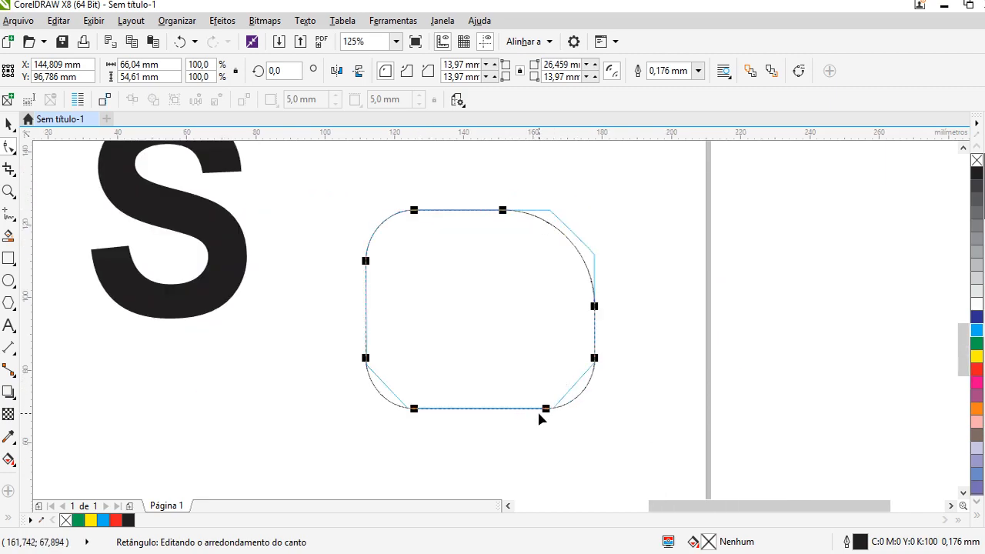
pyautogui.moveTo(425, 416); pyautogui.dragTo(401, 405)
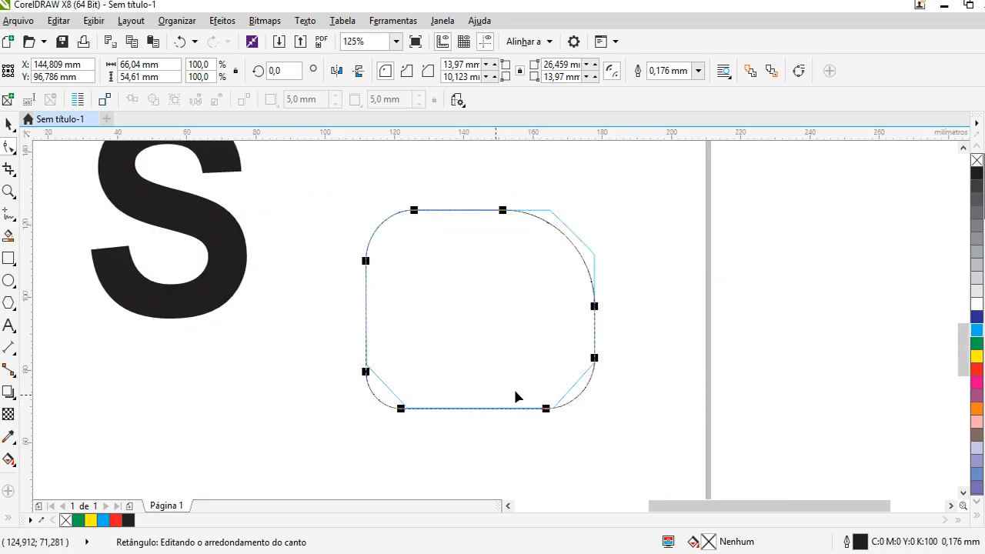
# Step: Move the cyan outline's upper-right top node about 12 mm left along the top edge to the start of the enlarged corner
pyautogui.scroll(3, 585, 185)
pyautogui.scroll(-2, 685, 285)
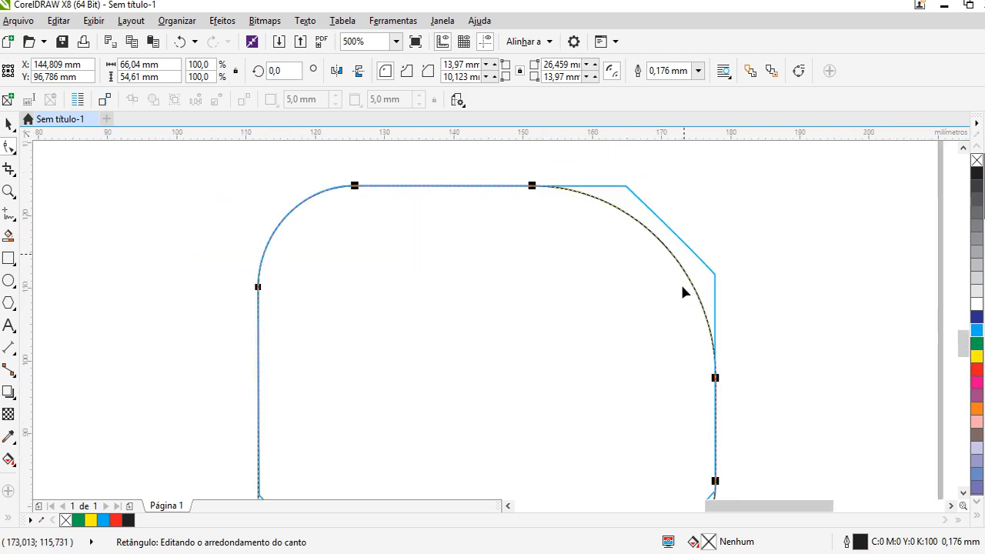
pyautogui.scroll(1, 654, 227)
pyautogui.click(666, 247)
pyautogui.moveTo(694, 239); pyautogui.dragTo(559, 249)
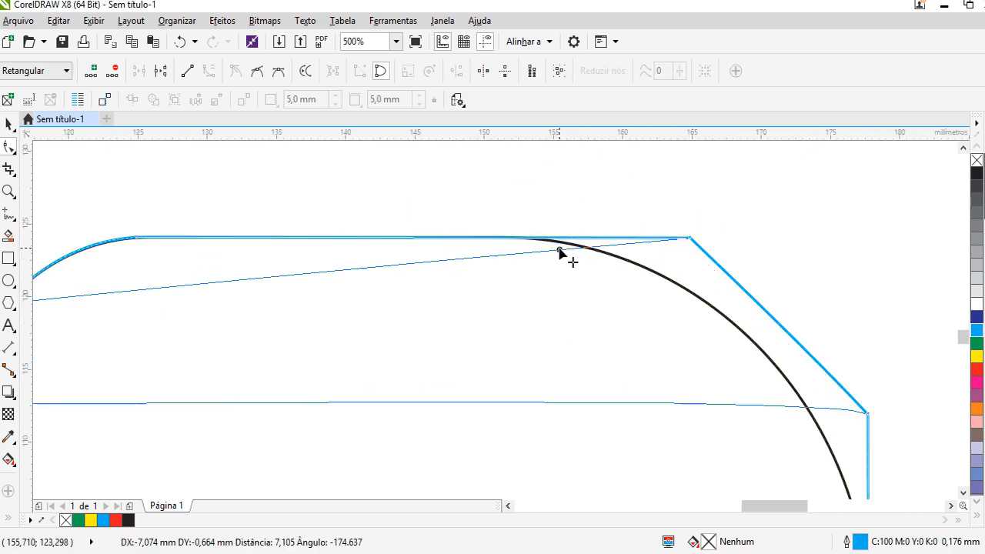
pyautogui.hotkey('ctrl', 'z')
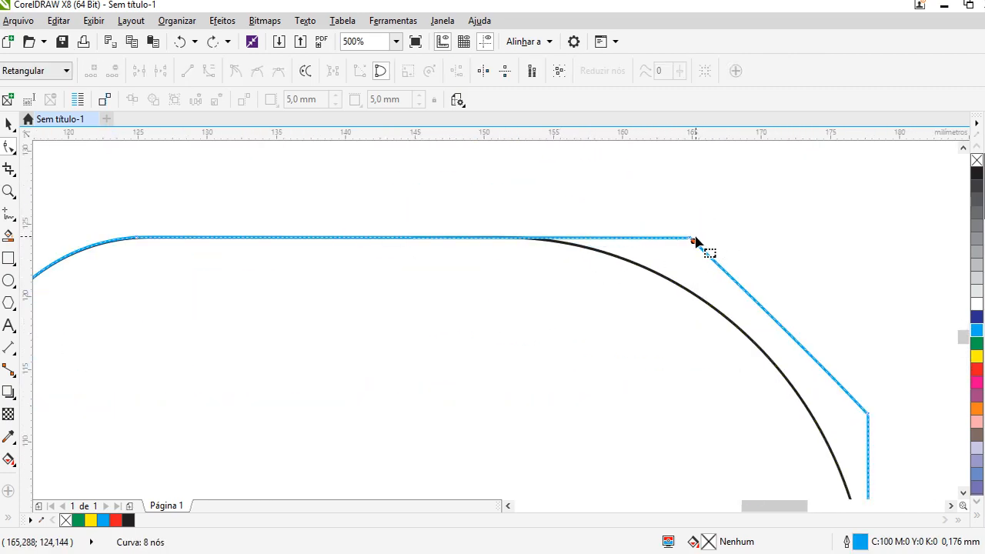
pyautogui.moveTo(692, 239); pyautogui.dragTo(526, 237)
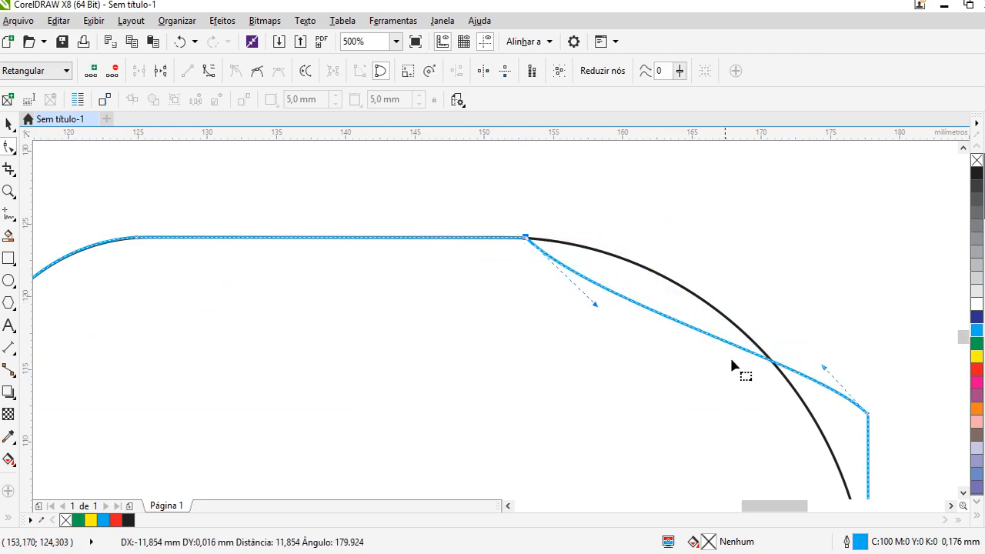
# Step: Move the cyan outline's upper-right side node down along the right edge to the end of the enlarged black corner
pyautogui.moveTo(964, 336); pyautogui.dragTo(964, 343)
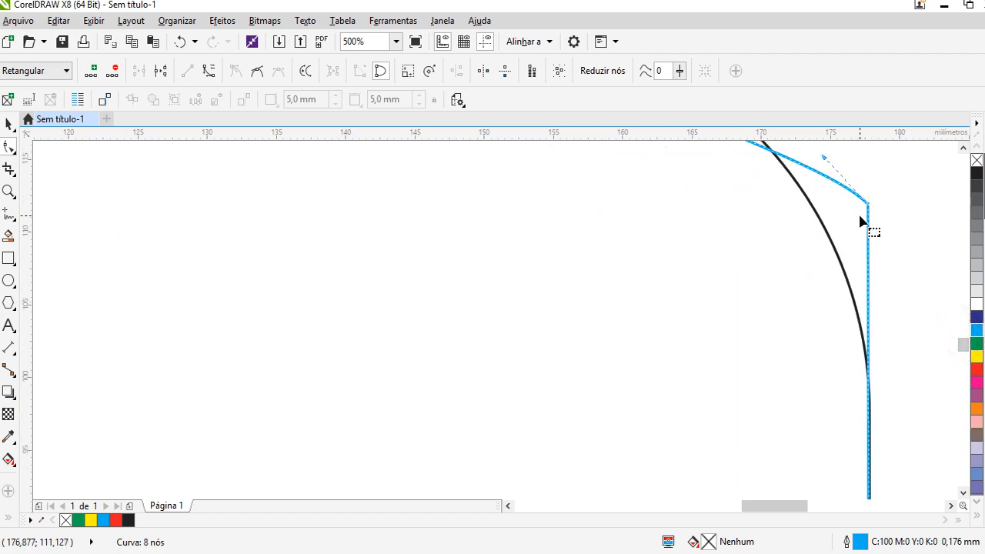
pyautogui.moveTo(868, 203); pyautogui.dragTo(868, 368)
pyautogui.scroll(-5, 840, 351)
pyautogui.scroll(5, 813, 330)
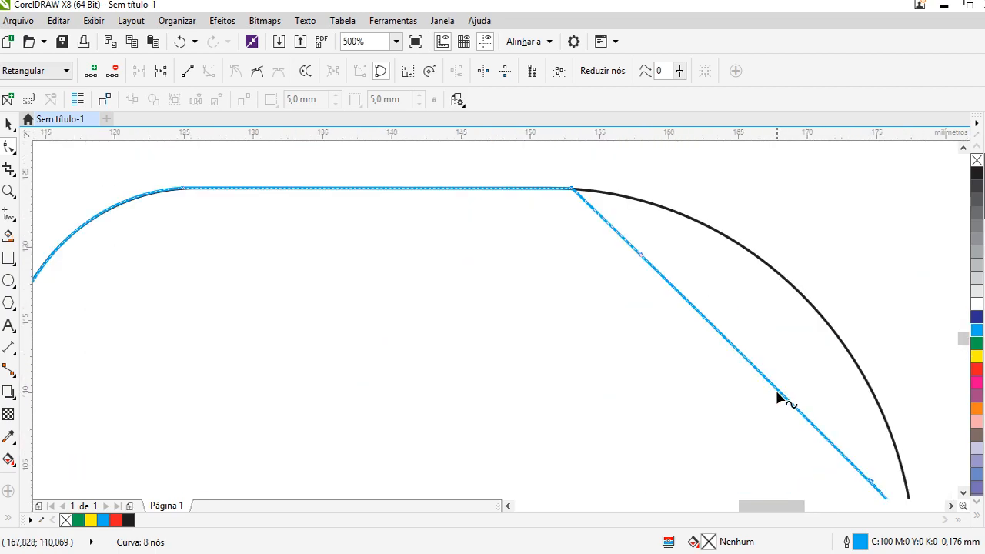
# Step: Bend the cyan outline's upper-right segment outward and adjust the control handles at both ends to follow the black corner
pyautogui.moveTo(779, 397); pyautogui.dragTo(847, 337)
pyautogui.scroll(-4, 839, 362)
pyautogui.scroll(3, 831, 388)
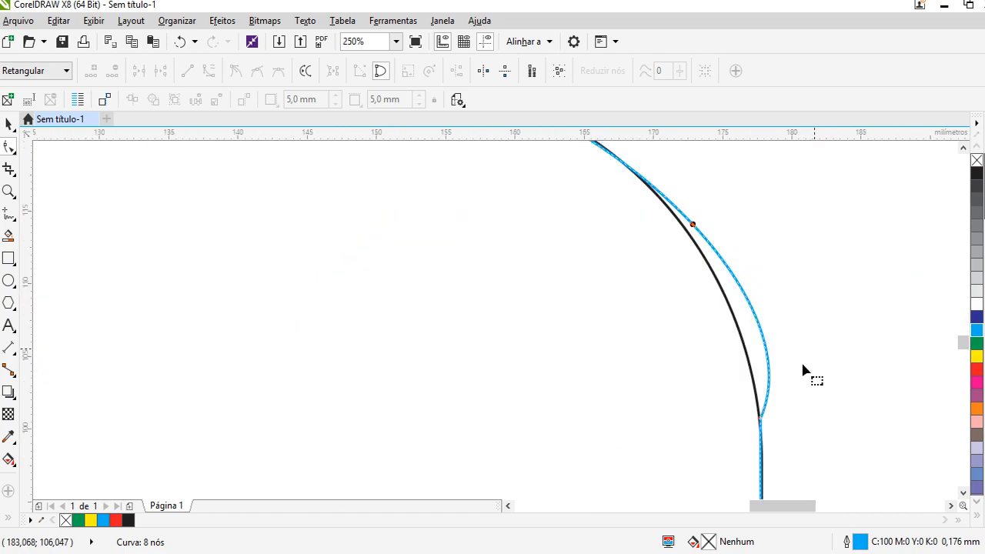
pyautogui.click(763, 422)
pyautogui.scroll(-4, 773, 431)
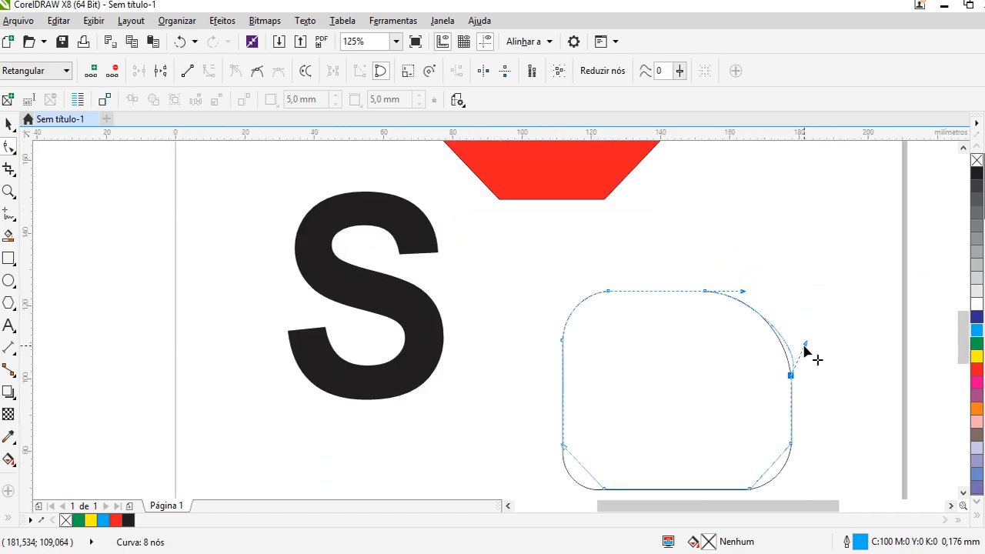
pyautogui.moveTo(804, 346); pyautogui.dragTo(799, 305)
pyautogui.scroll(4, 811, 347)
pyautogui.scroll(-2, 803, 323)
pyautogui.moveTo(716, 240); pyautogui.dragTo(726, 247)
pyautogui.scroll(-2, 654, 249)
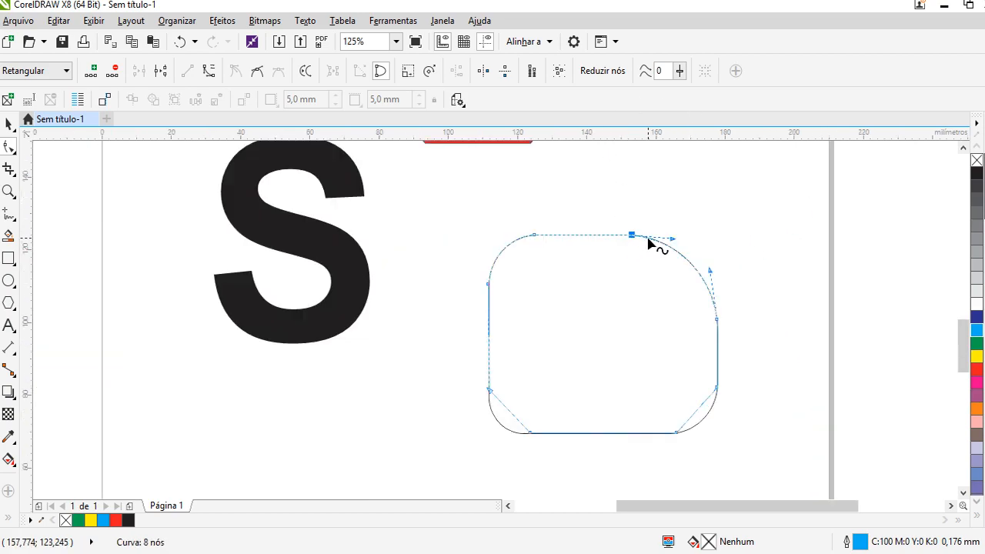
# Step: Convert the cyan outline's lower-right diagonal to a curve and bend it onto the black corner
pyautogui.scroll(2, 719, 462)
pyautogui.click(674, 344)
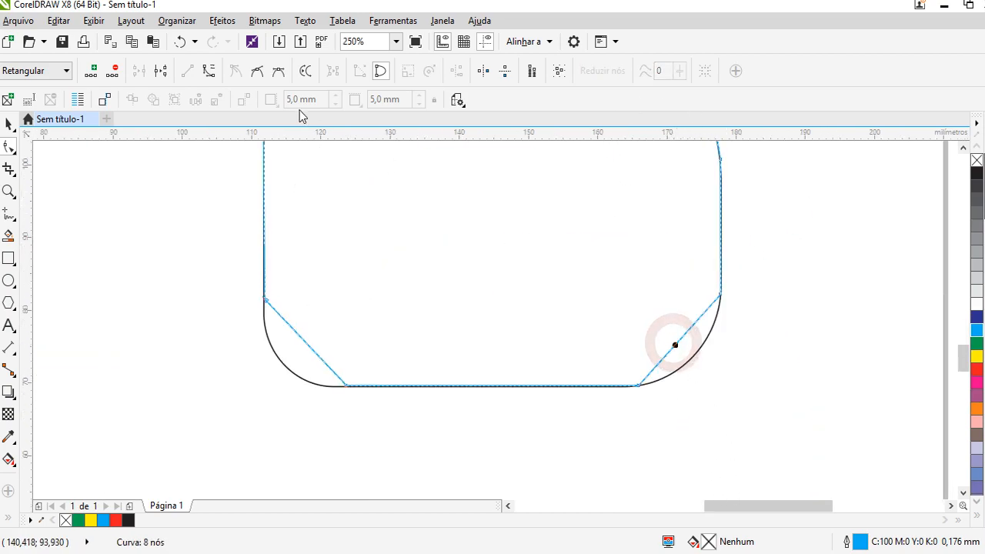
pyautogui.click(208, 71)
pyautogui.click(675, 344)
pyautogui.moveTo(676, 348); pyautogui.dragTo(692, 357)
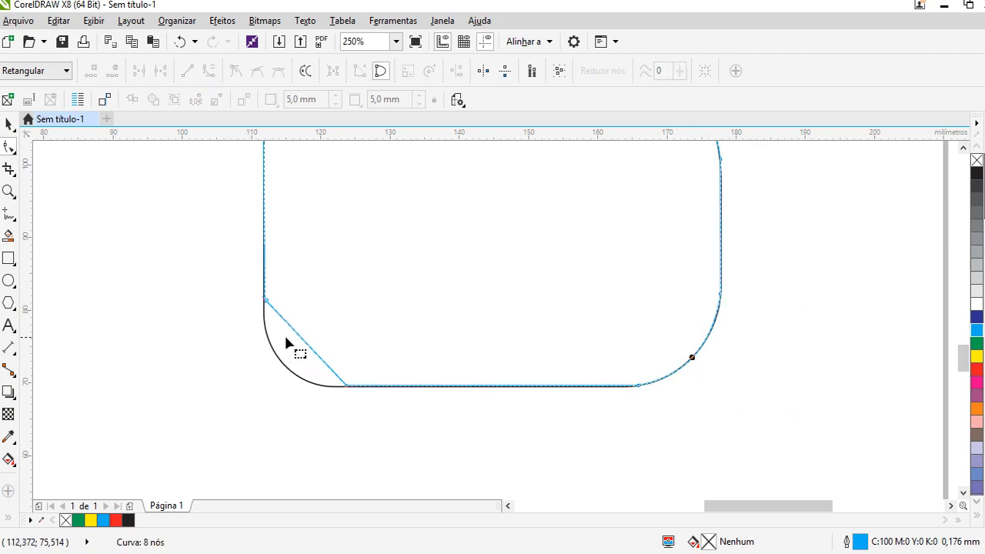
# Step: Convert the lower-left diagonal to a curve, bend it onto the black corner and fine-tune its control handles
pyautogui.click(304, 341)
pyautogui.click(206, 71)
pyautogui.moveTo(311, 359); pyautogui.dragTo(285, 391)
pyautogui.click(345, 384)
pyautogui.click(279, 382)
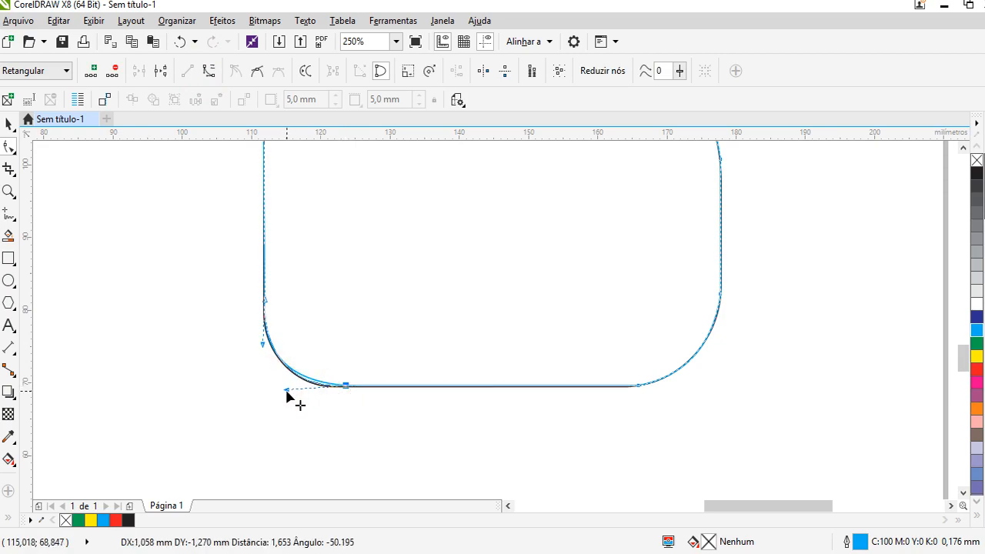
pyautogui.moveTo(263, 347); pyautogui.dragTo(263, 351)
# Step: Move the cyan outline off the black rectangle to its right side, centred at about X 217.6 mm, Y 99.4 mm
pyautogui.scroll(-2, 312, 357)
pyautogui.click(8, 122)
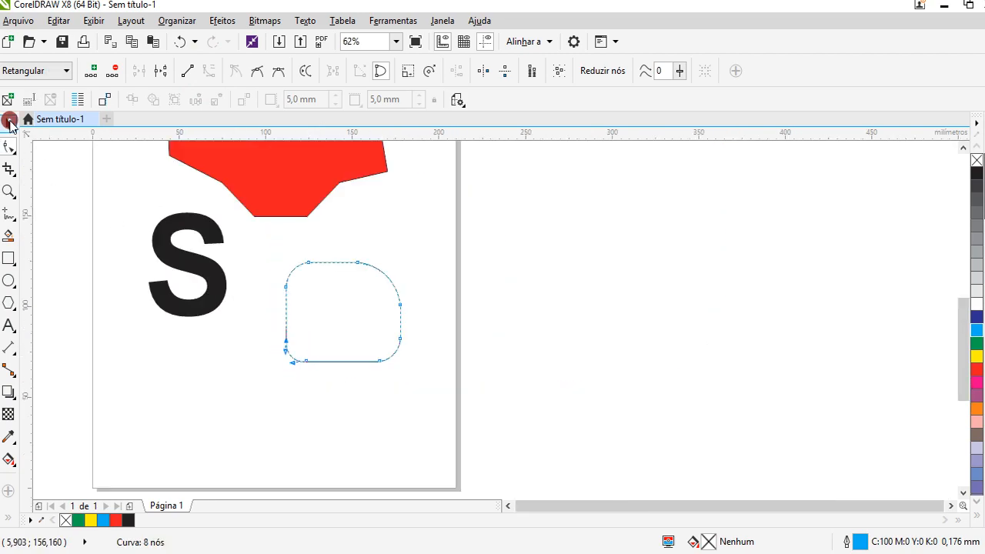
pyautogui.moveTo(378, 323); pyautogui.dragTo(508, 318)
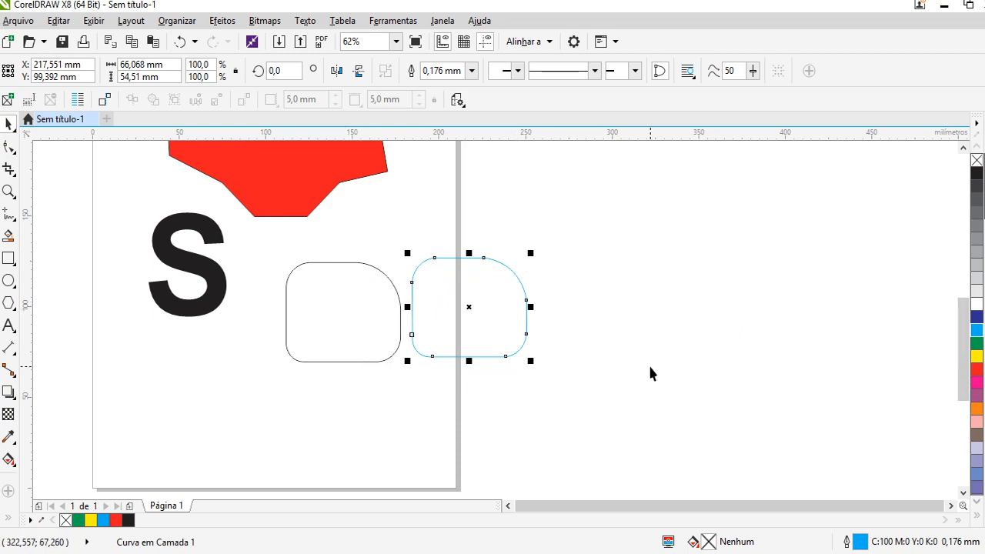
pyautogui.scroll(2, 403, 337)
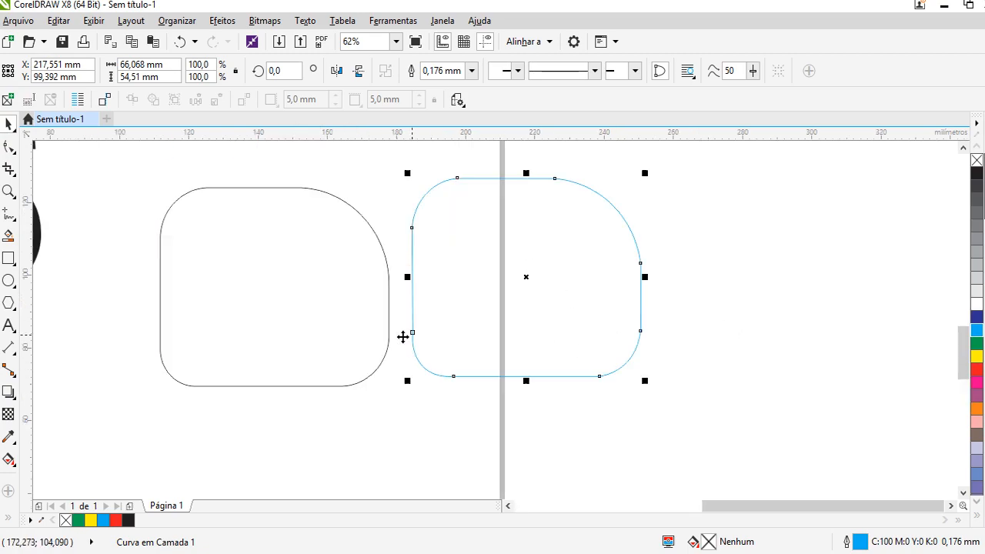
# Step: Fill the black-outlined rectangle with pink (C:0 M:40 Y:20 K:0) and the cyan-outlined shape with brown (C:0 M:20 Y:20 K:60)
pyautogui.click(312, 315)
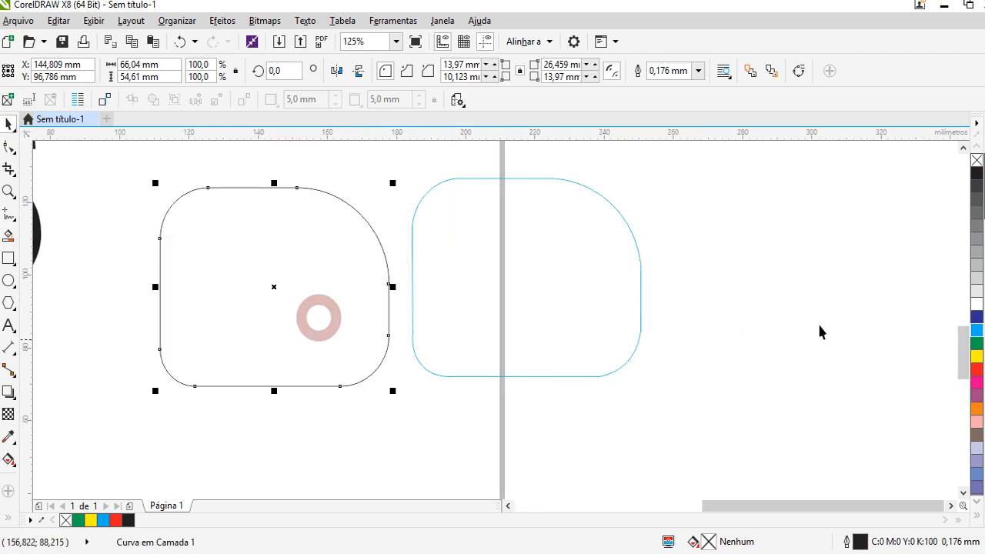
pyautogui.click(976, 422)
pyautogui.click(512, 319)
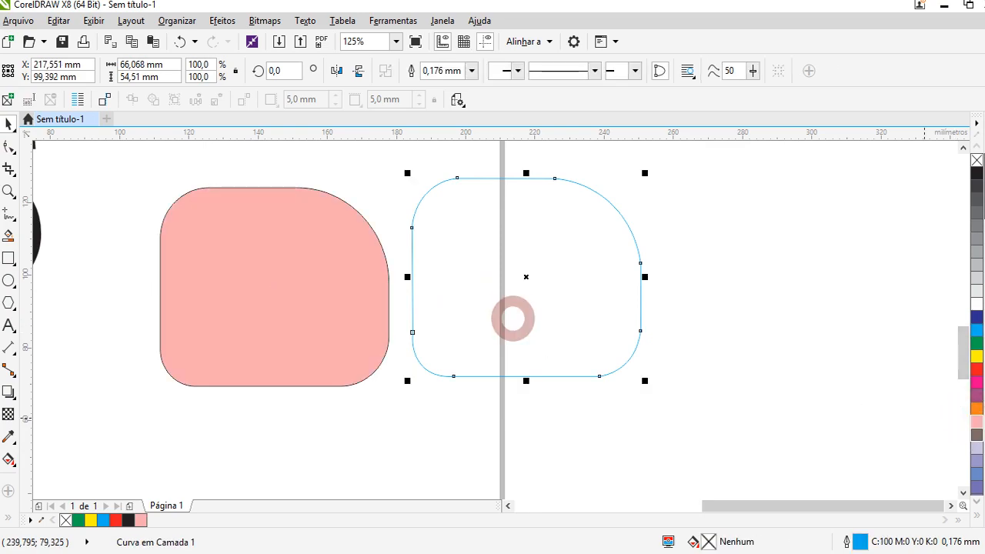
pyautogui.click(975, 435)
# Step: Line the brown shape up with the pink rectangle at about X 216.3 mm, Y 97.1 mm and remove both outlines
pyautogui.click(812, 234)
pyautogui.moveTo(539, 362)
pyautogui.mouseDown()
pyautogui.moveTo(517, 393)
pyautogui.moveTo(535, 370)
pyautogui.mouseUp()
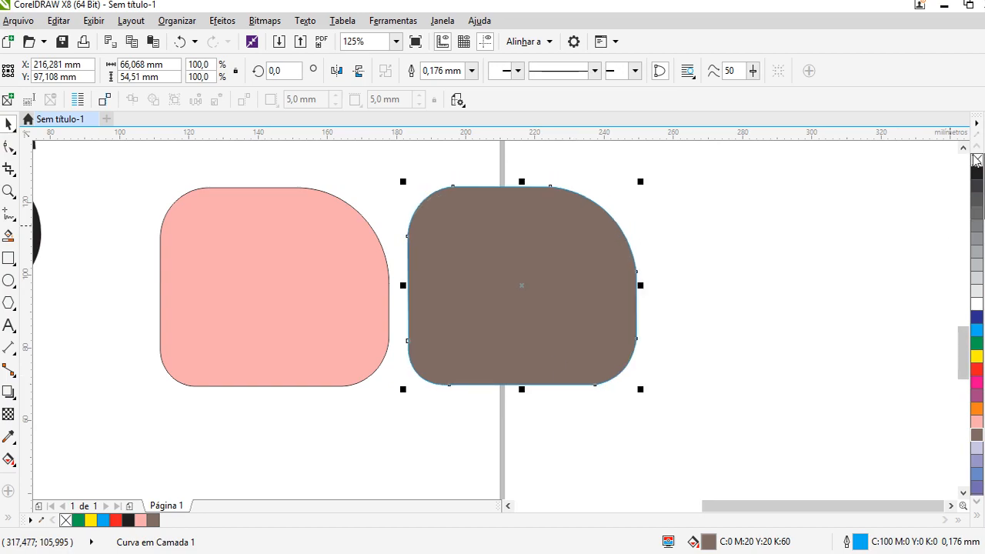
pyautogui.click(176, 283)
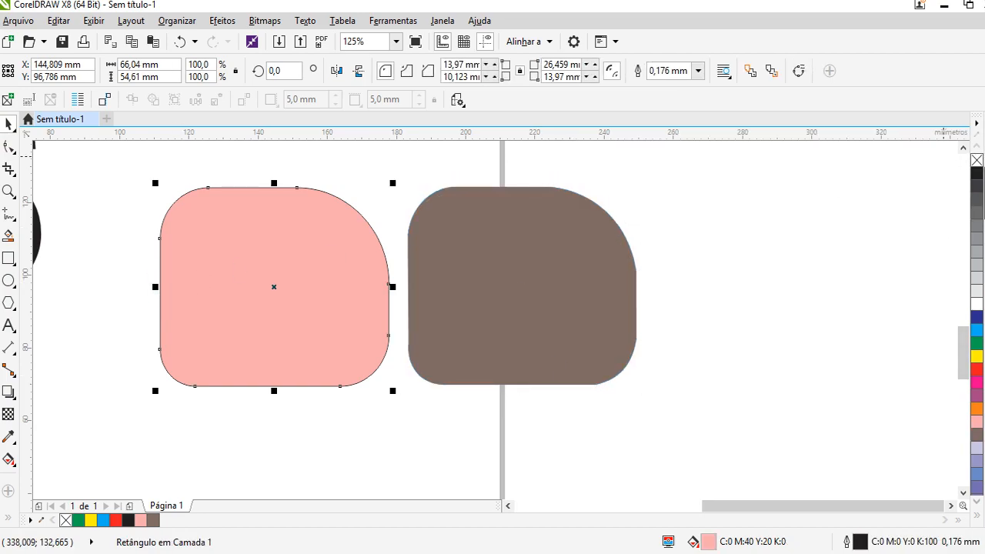
pyautogui.click(754, 280)
# Step: Move the pink rectangle and the brown shape side by side below the letter S, inside the page
pyautogui.scroll(-3, 508, 231)
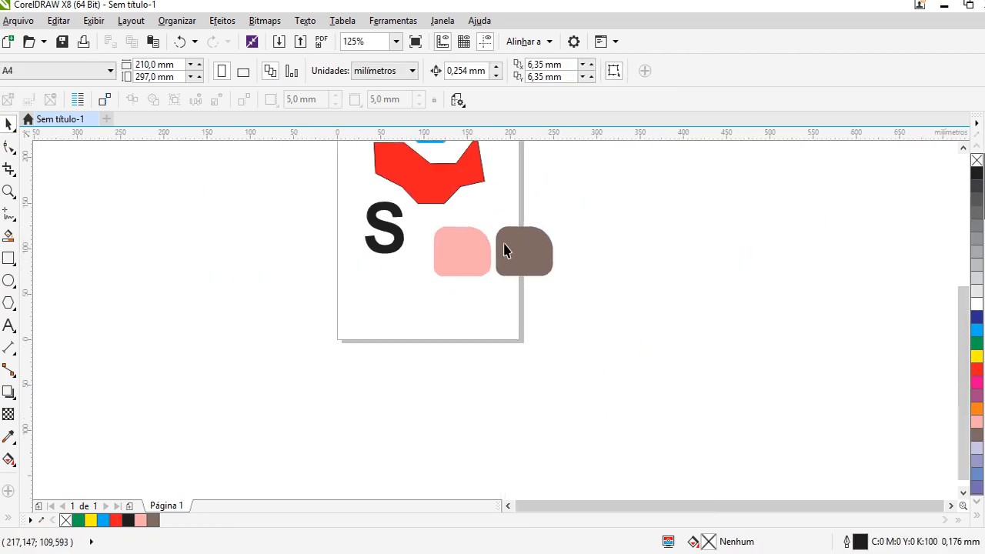
pyautogui.moveTo(464, 260); pyautogui.dragTo(401, 300)
pyautogui.moveTo(543, 268); pyautogui.dragTo(468, 293)
pyautogui.scroll(2, 454, 291)
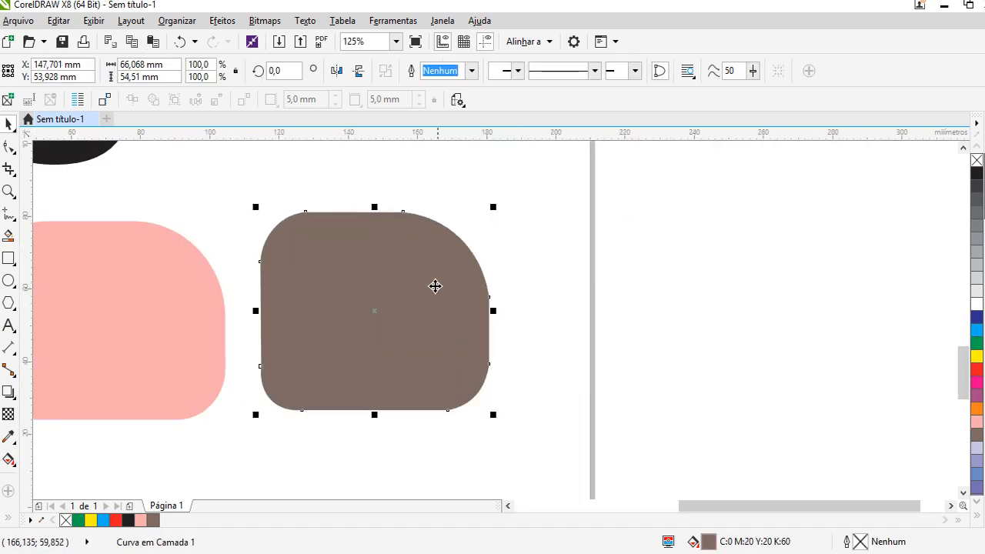
pyautogui.scroll(-1, 436, 285)
# Step: Try pulling the brown shape's upper-left top node about 24 mm upward, and undo the move
pyautogui.click(257, 297)
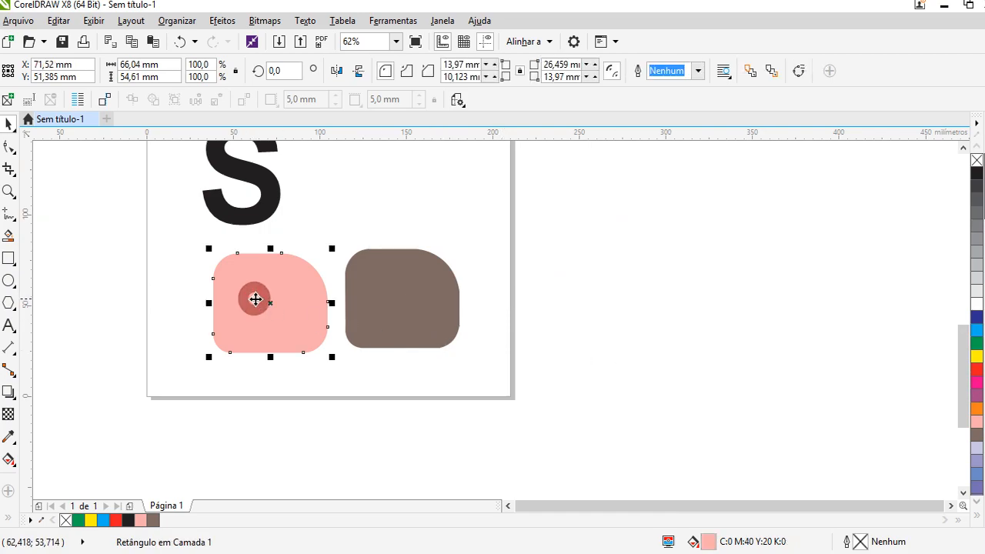
pyautogui.click(9, 146)
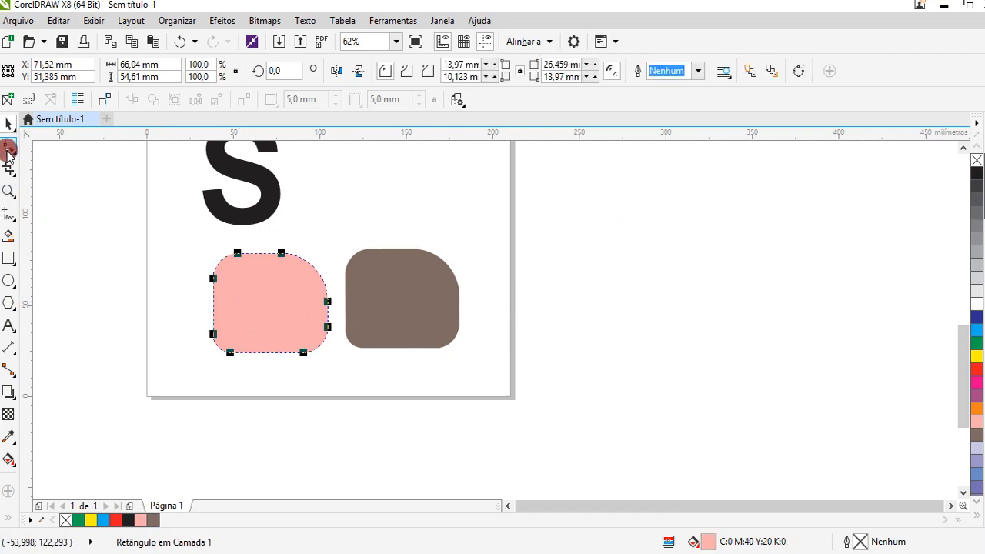
pyautogui.click(360, 276)
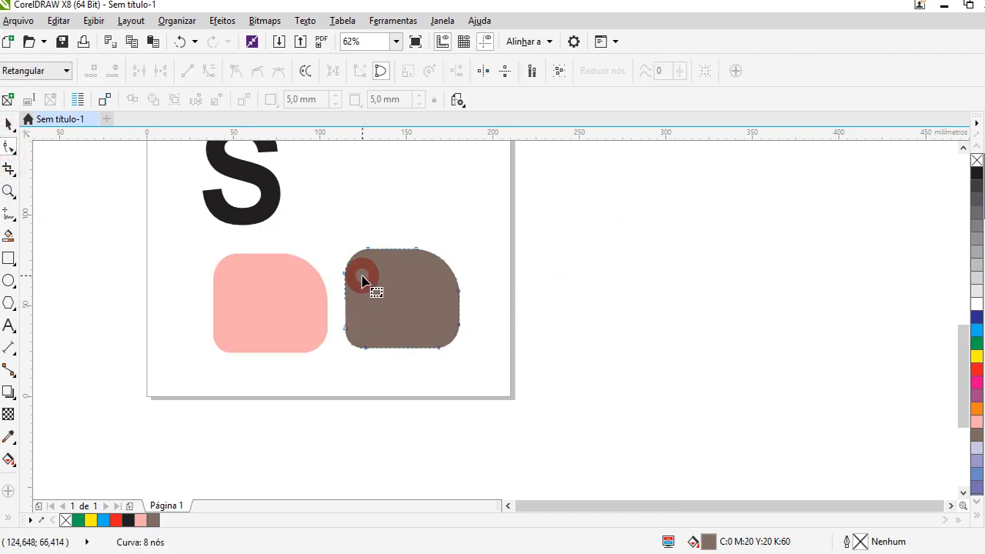
pyautogui.click(369, 249)
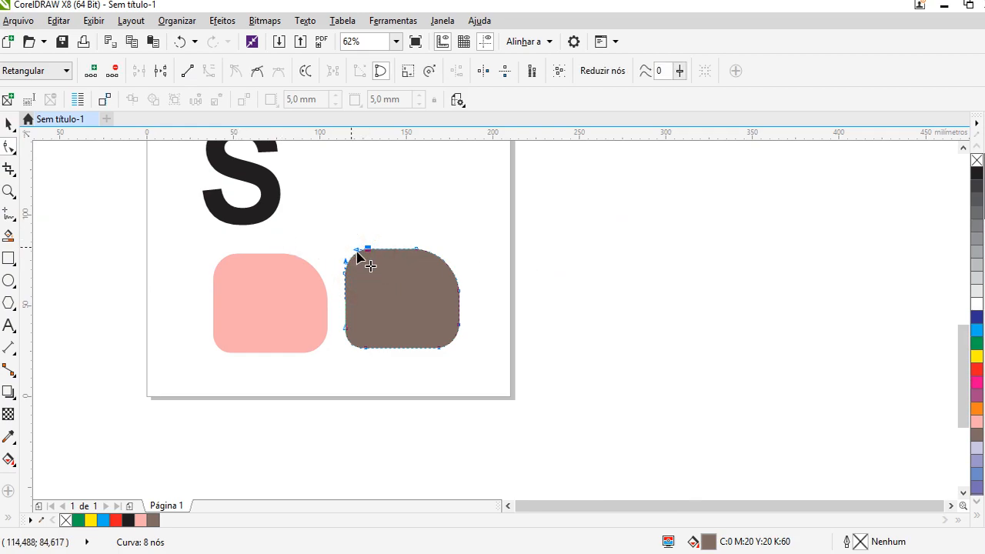
pyautogui.moveTo(369, 253); pyautogui.dragTo(356, 241)
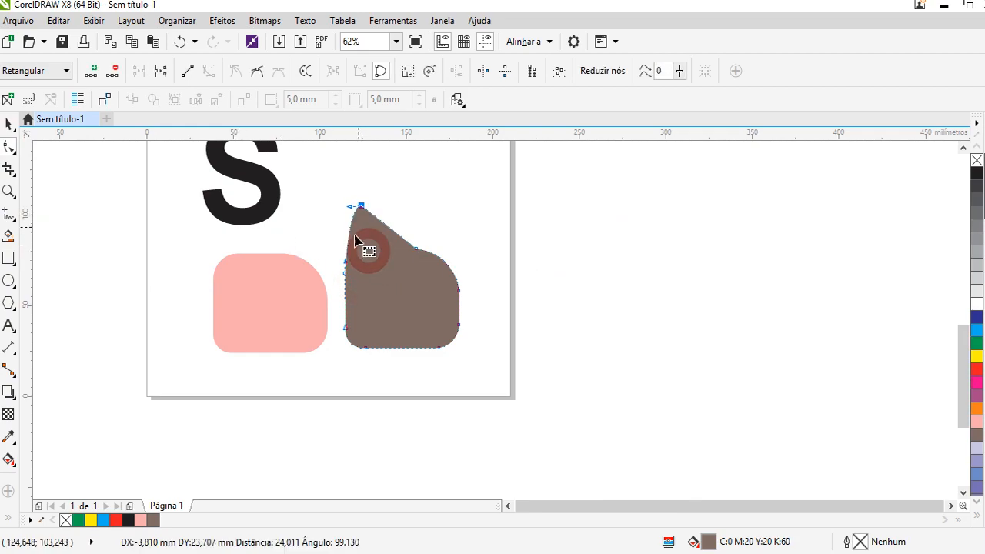
pyautogui.scroll(-2, 500, 361)
pyautogui.scroll(2, 462, 346)
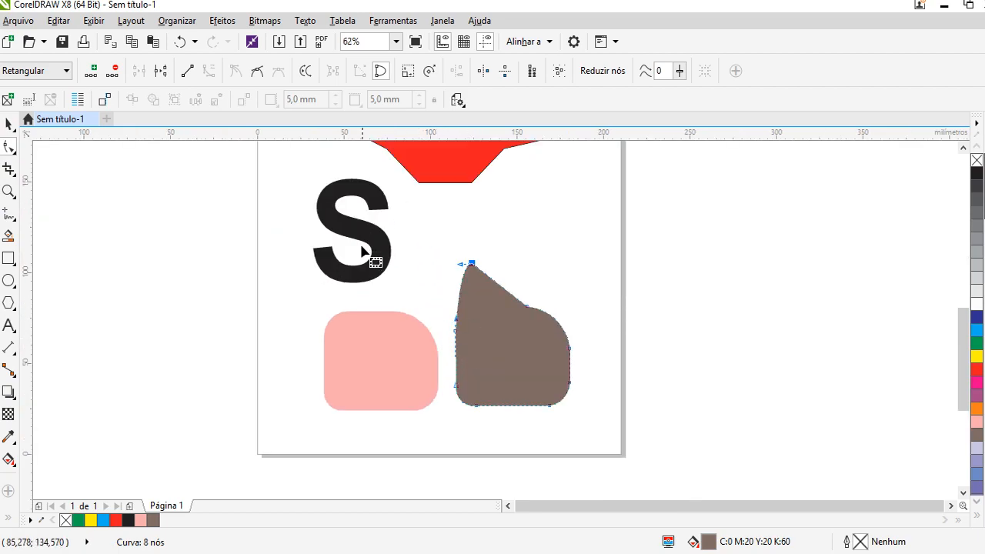
pyautogui.click(9, 124)
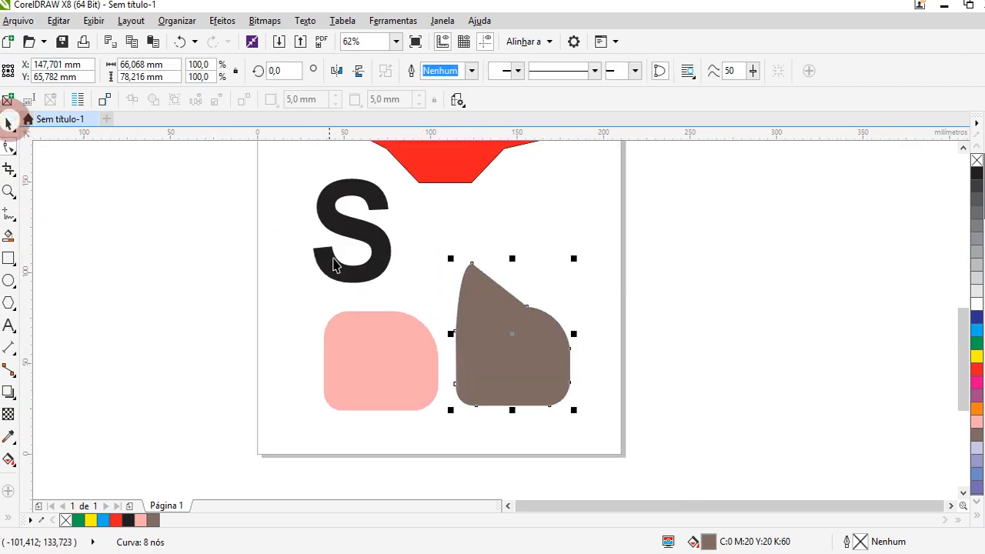
pyautogui.hotkey('ctrl', 'z')
# Step: Move the letter S slightly down and right, to about X 59.5 mm, Y 114.4 mm
pyautogui.scroll(2, 475, 321)
pyautogui.scroll(-2, 380, 288)
pyautogui.scroll(3, 315, 274)
pyautogui.moveTo(346, 238); pyautogui.dragTo(361, 268)
pyautogui.scroll(-2, 357, 262)
pyautogui.scroll(2, 357, 259)
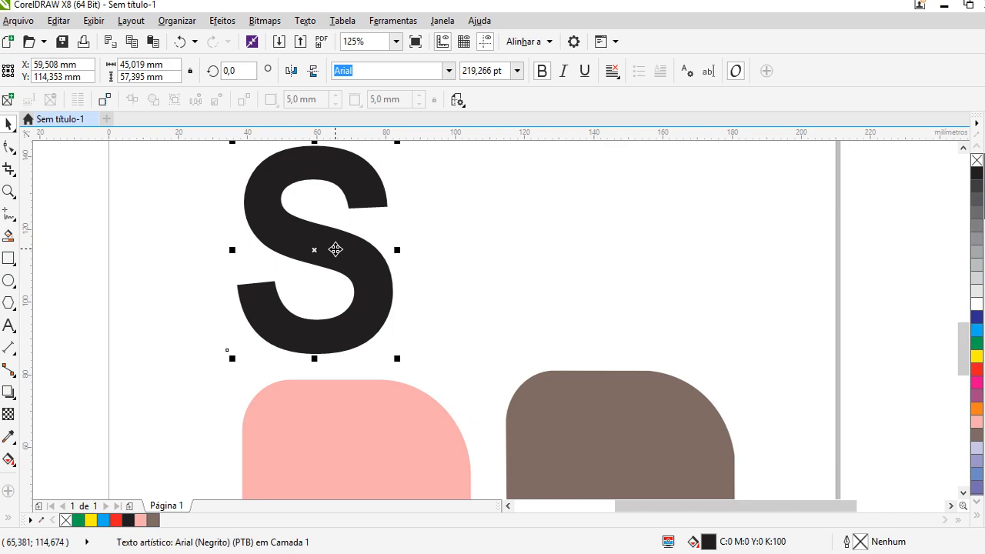
# Step: Compare the pink rectangle with the brown traced shape, selecting each to examine its contour and nodes
pyautogui.scroll(-2, 336, 249)
pyautogui.scroll(2, 354, 260)
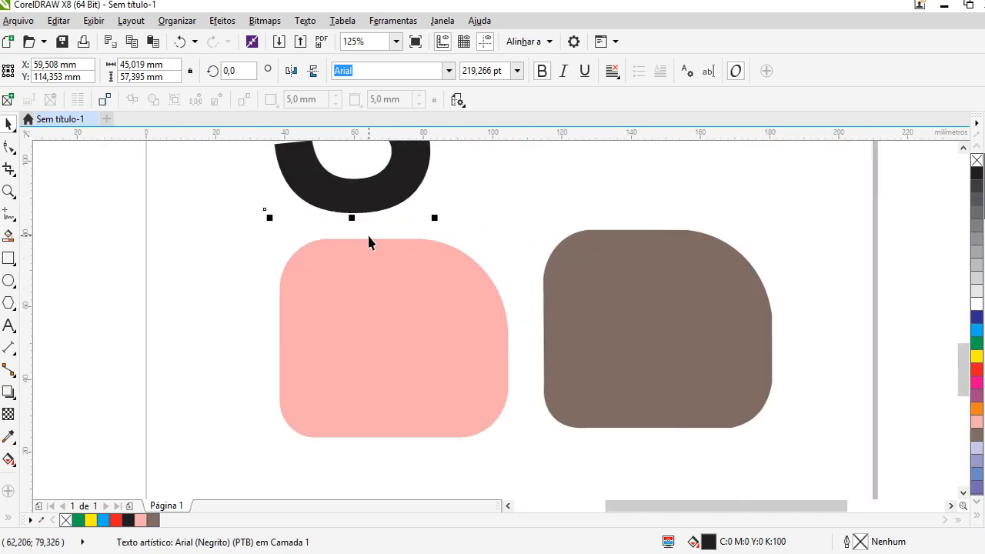
pyautogui.click(298, 307)
pyautogui.scroll(1, 197, 290)
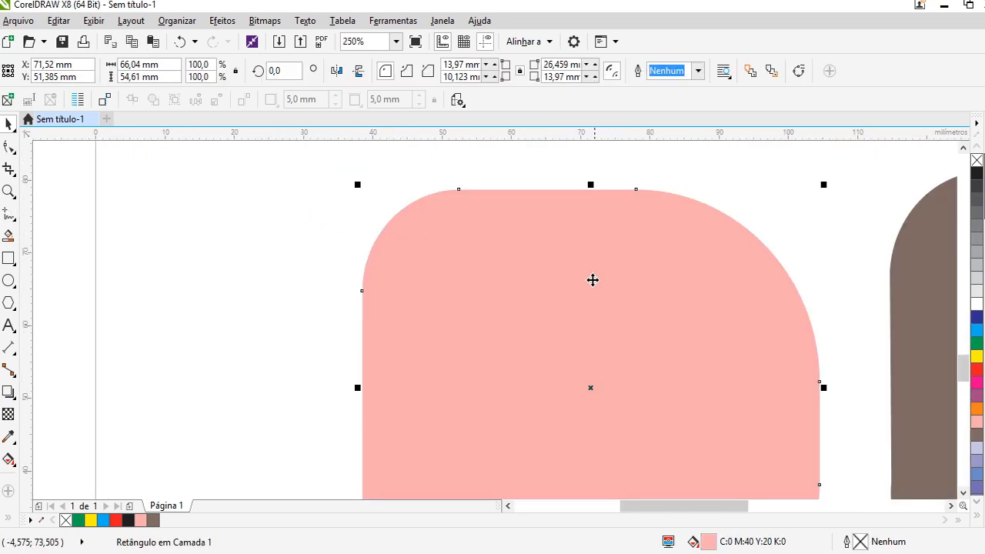
pyautogui.scroll(-1, 504, 318)
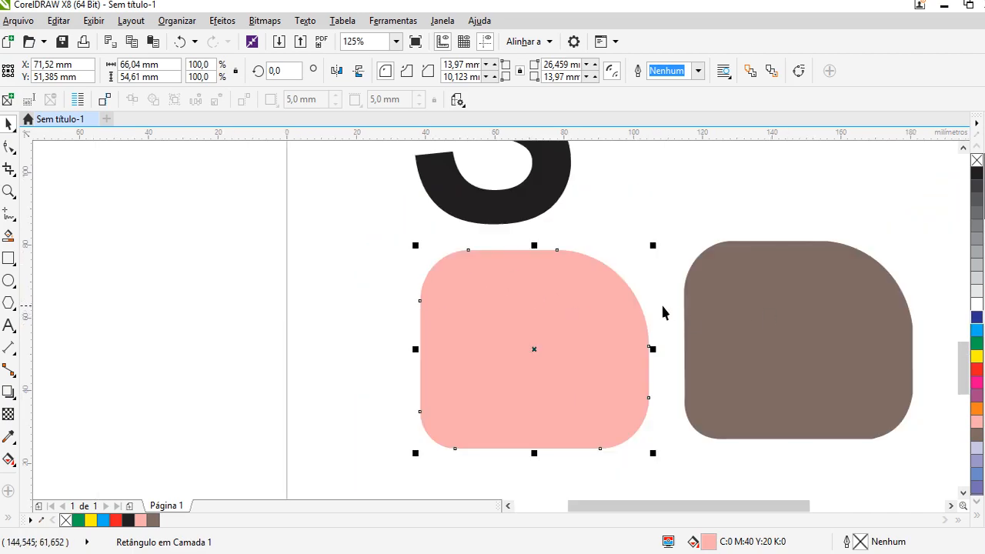
pyautogui.click(841, 329)
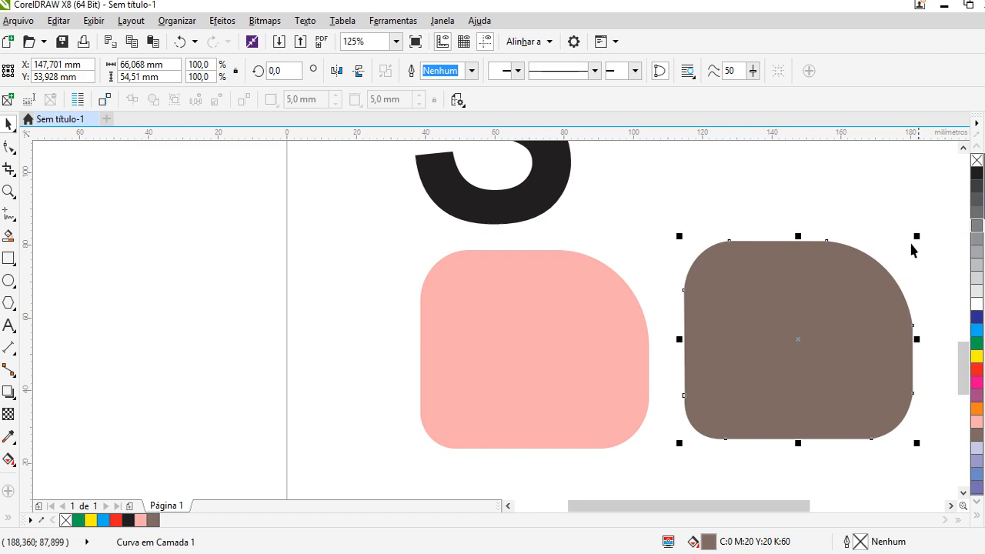
pyautogui.click(595, 288)
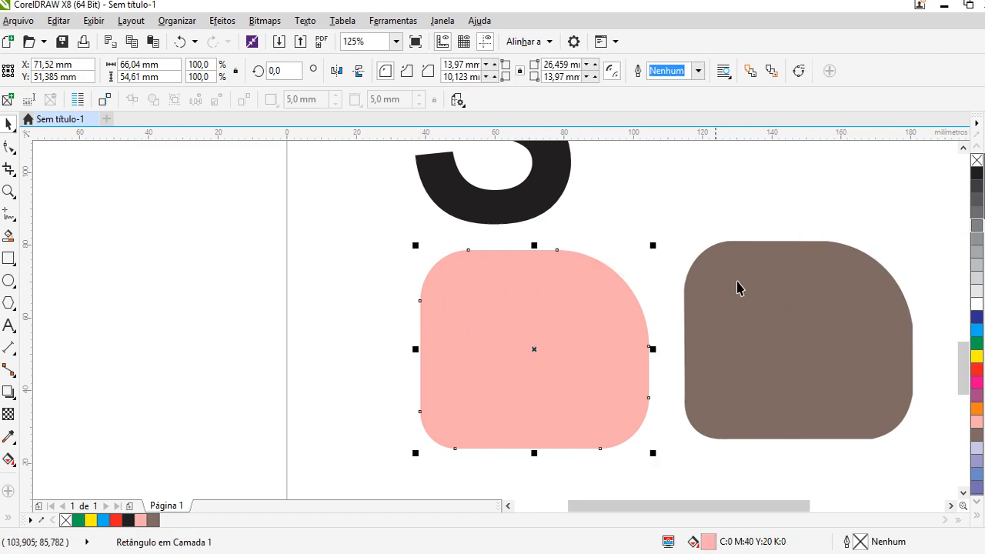
# Step: Give the pink rectangle a 50% black outline and remove its fill
pyautogui.scroll(1, 660, 263)
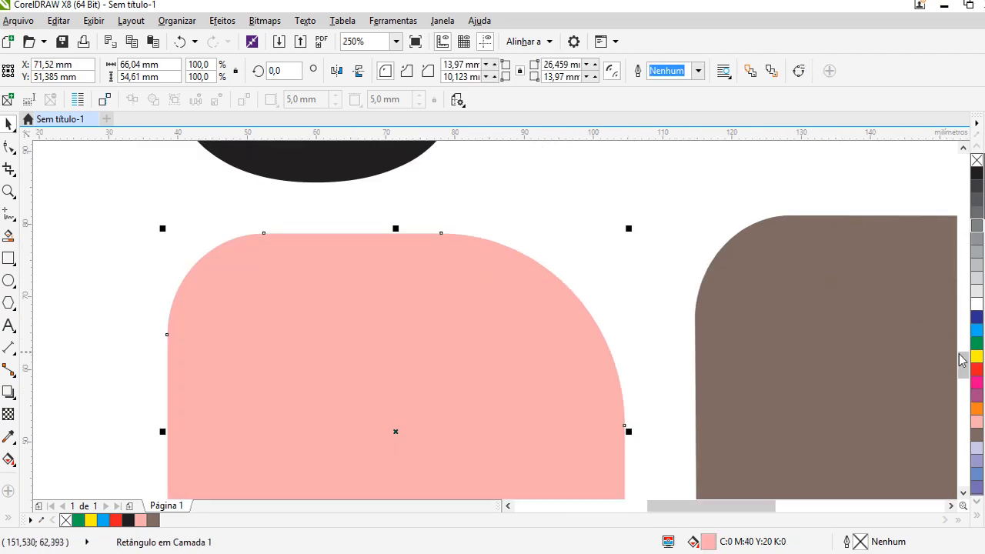
pyautogui.rightClick(978, 242)
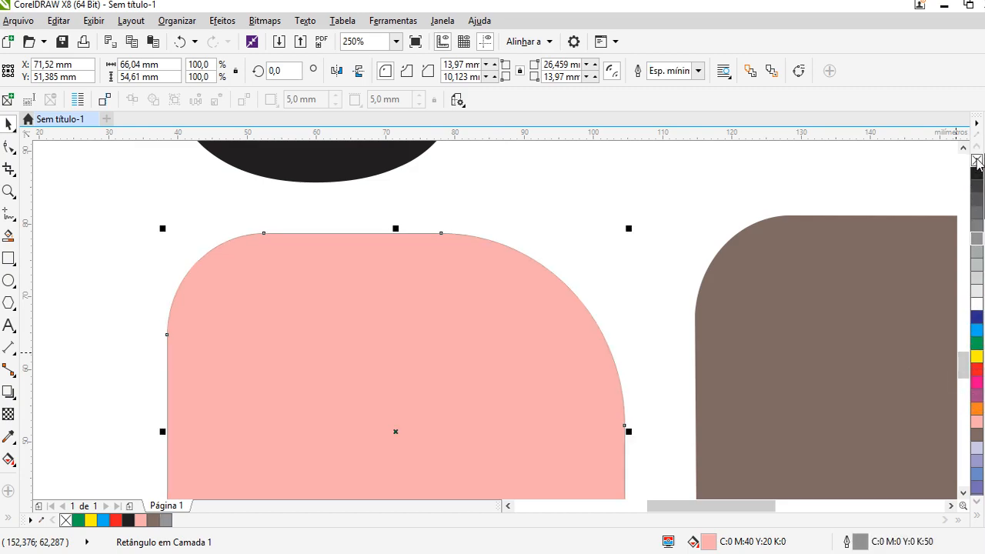
pyautogui.click(977, 160)
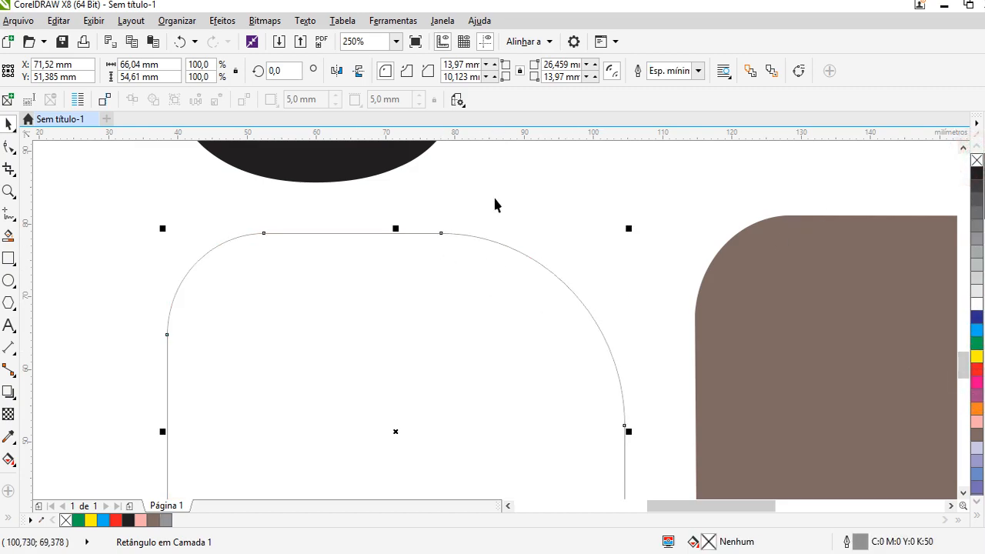
# Step: Start tracing the gray rectangle with the Freehand tool, laying straight segments along the upper-right rounded corner from the end of the top edge
pyautogui.scroll(2, 482, 214)
pyautogui.click(9, 214)
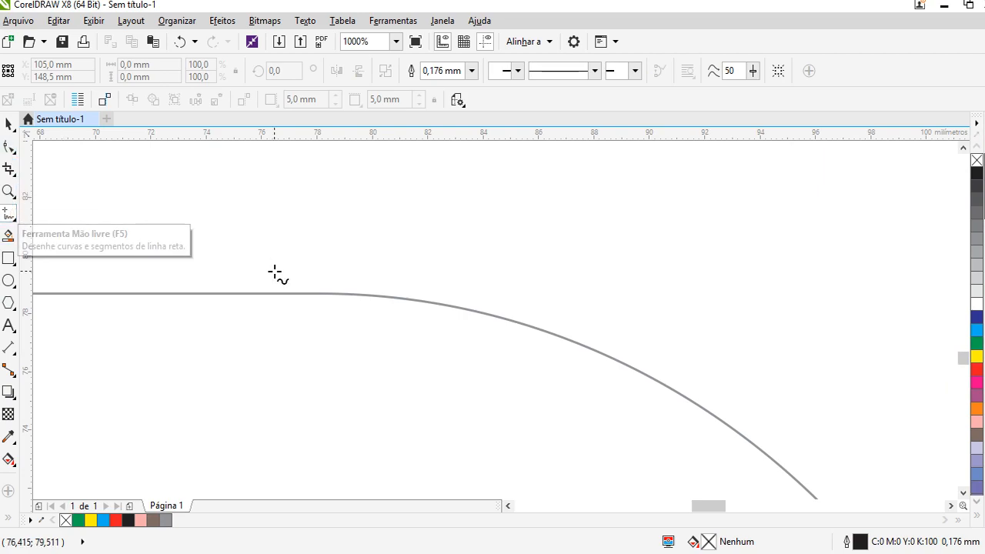
pyautogui.scroll(2, 329, 293)
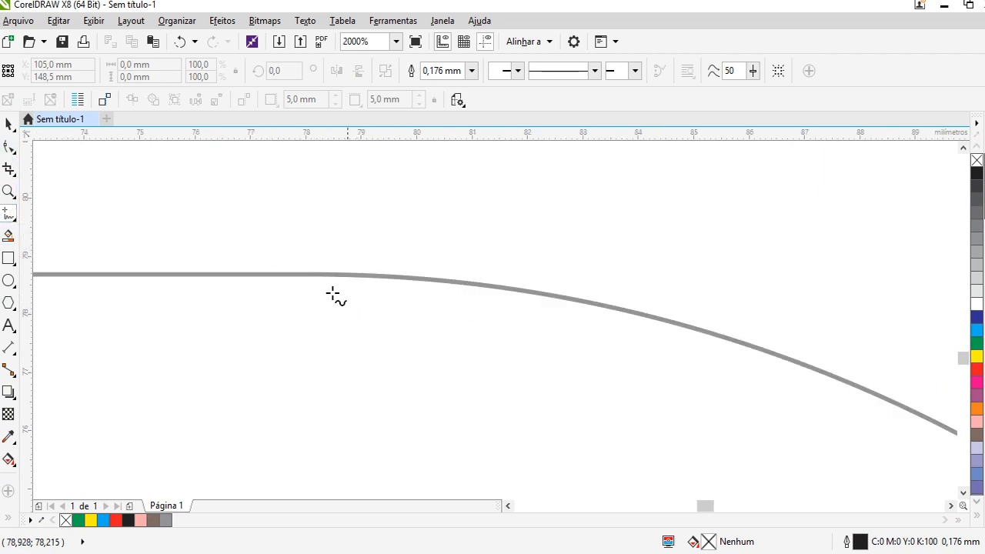
pyautogui.click(317, 274)
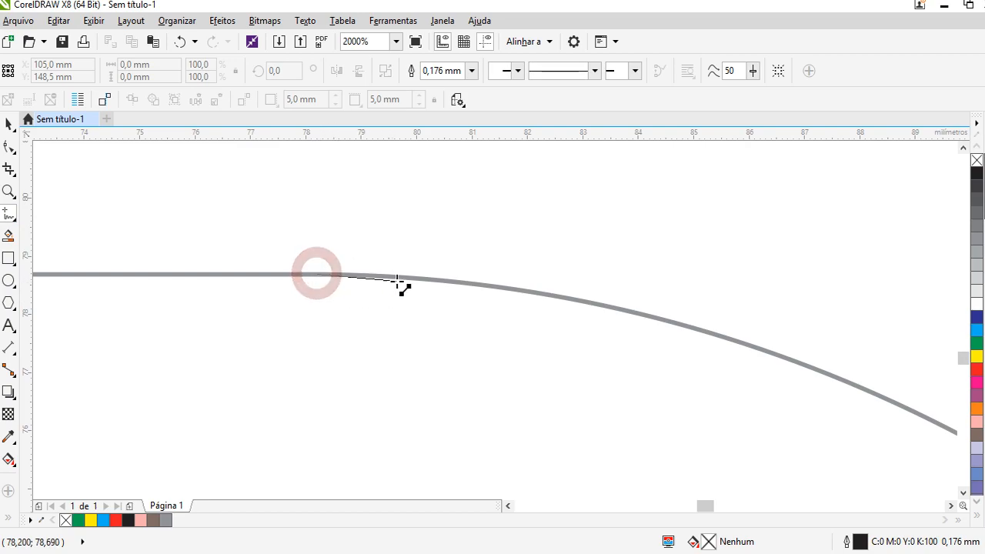
pyautogui.click(485, 286)
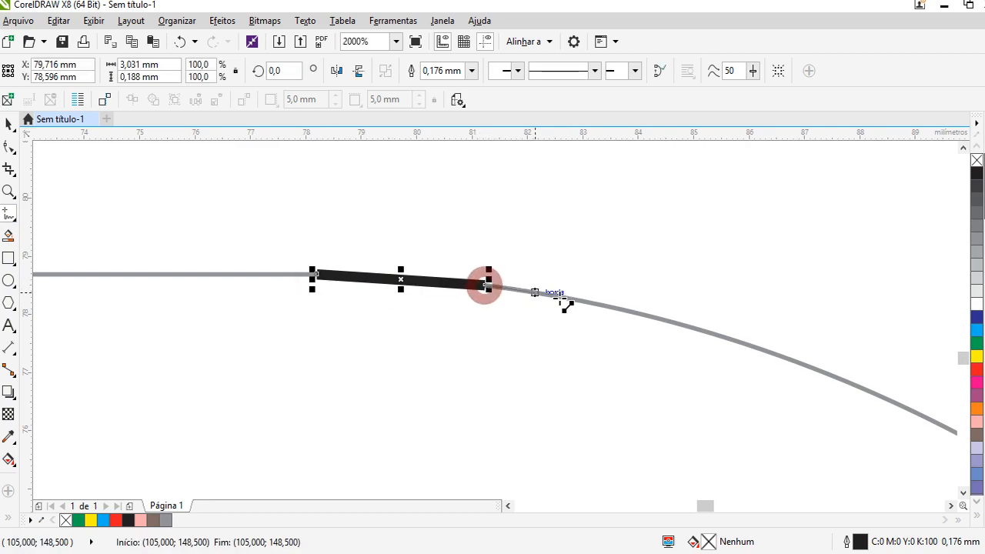
pyautogui.click(607, 307)
pyautogui.click(746, 345)
pyautogui.click(882, 398)
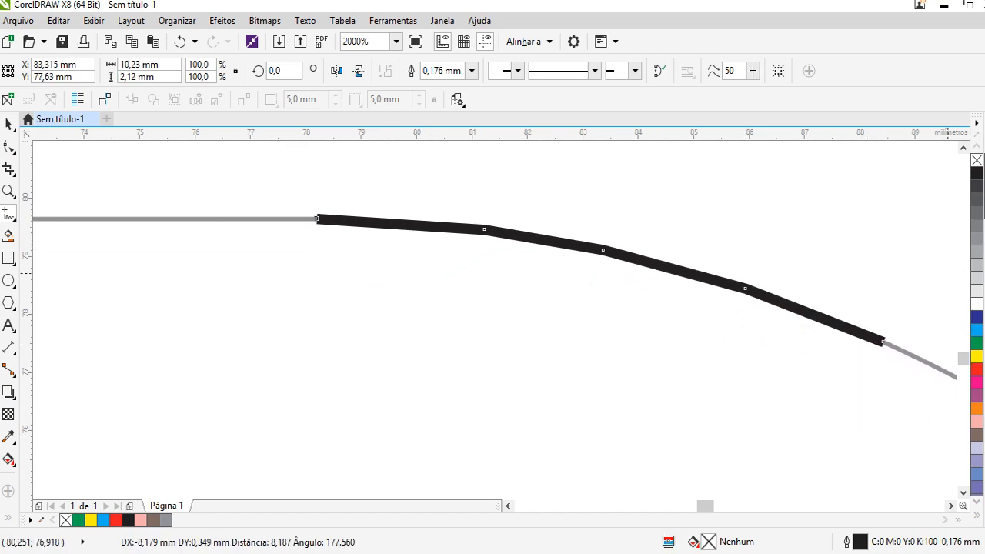
# Step: Continue the straight-segment trace around the rest of the rectangle's contour and close it, cutting across the lower-left corner with one diagonal segment
pyautogui.click(800, 324)
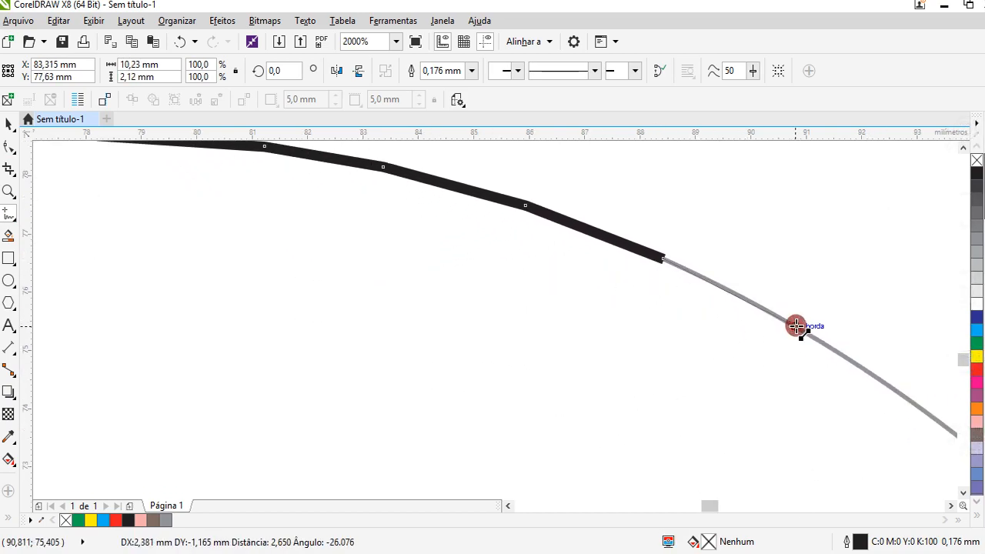
pyautogui.click(906, 396)
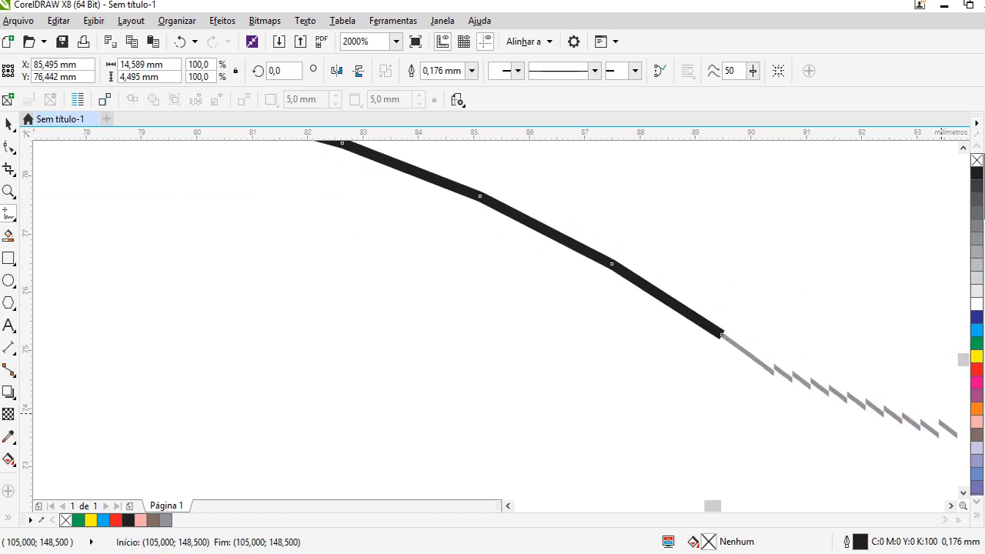
pyautogui.click(788, 401)
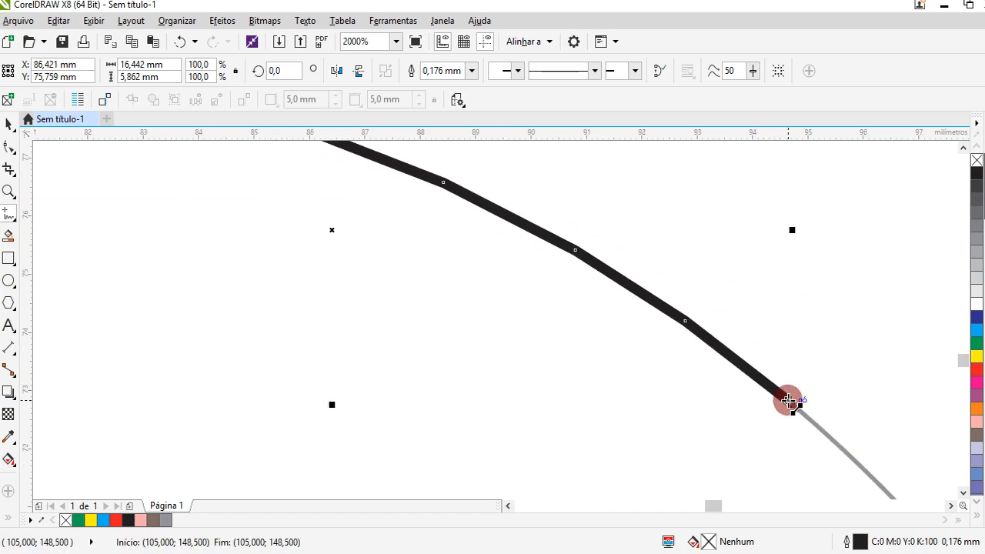
pyautogui.click(869, 473)
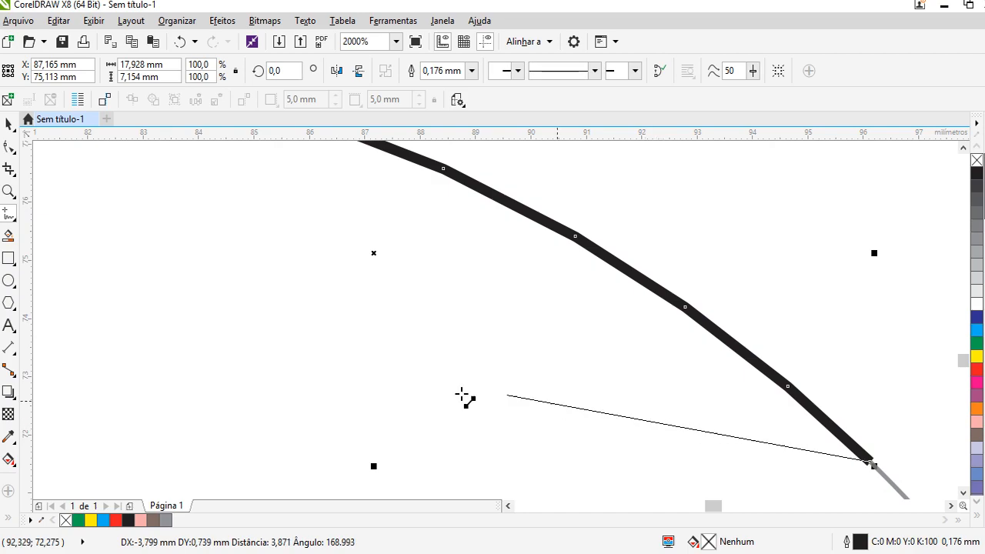
pyautogui.click(920, 451)
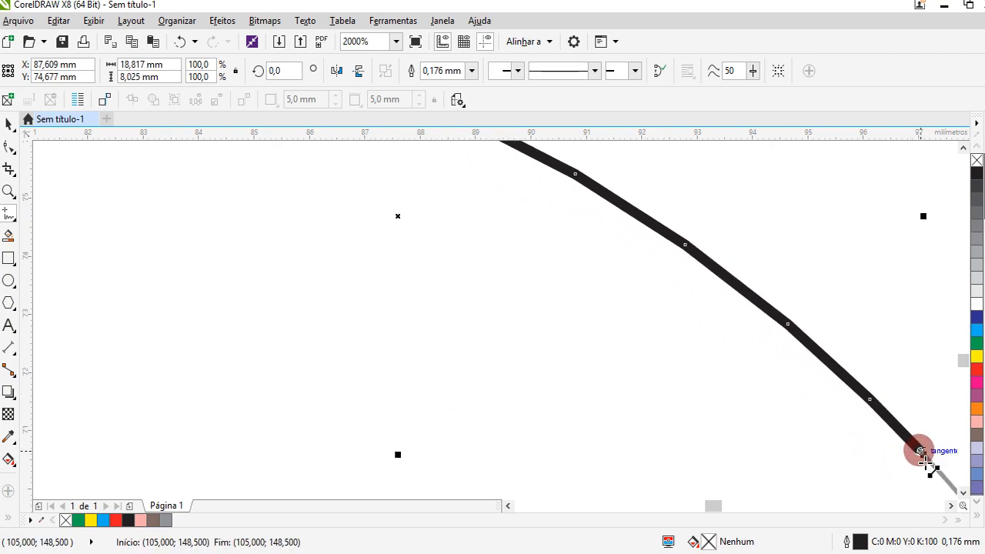
pyautogui.click(823, 467)
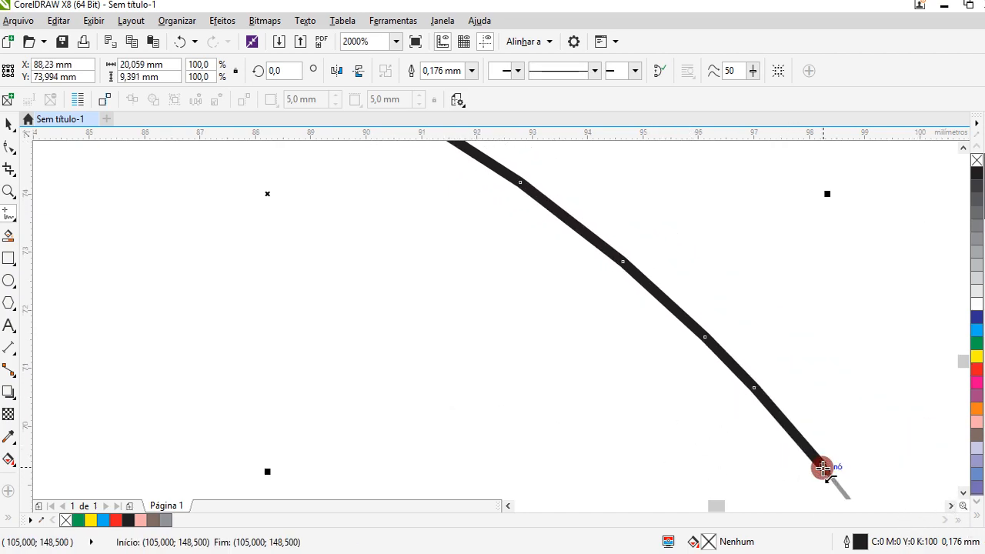
pyautogui.click(860, 479)
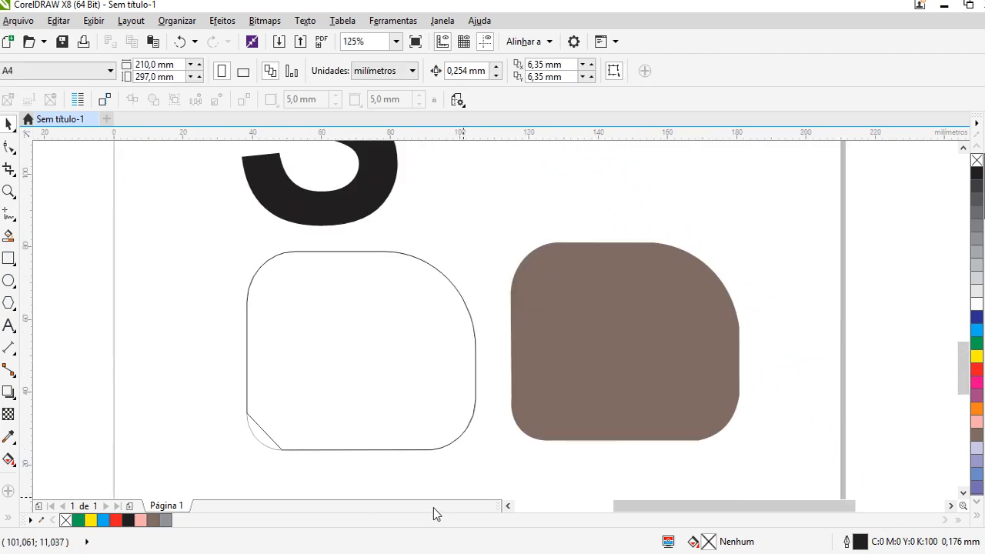
# Step: Give the traced curve a yellow outline and check its diagonal segment against the original's lower-left corner
pyautogui.click(354, 396)
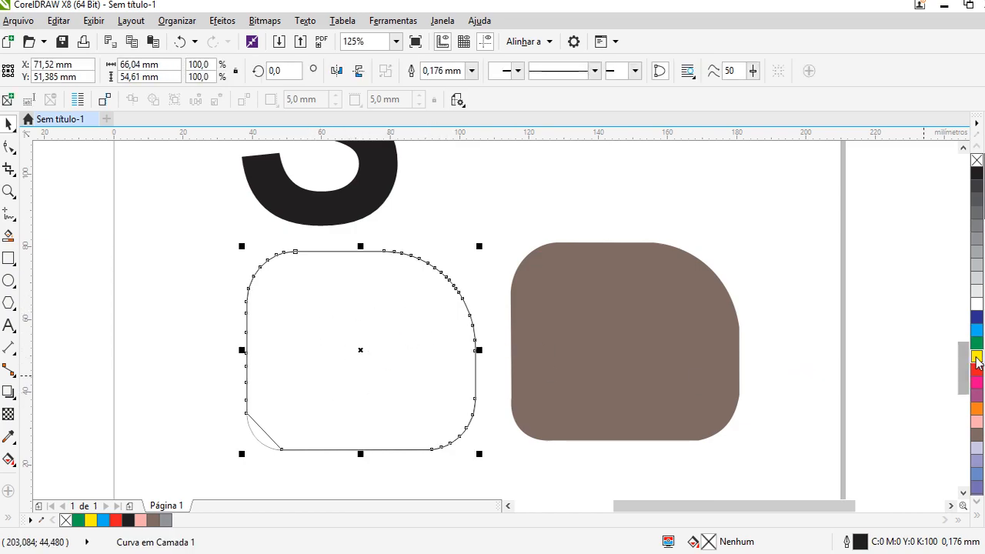
pyautogui.rightClick(976, 356)
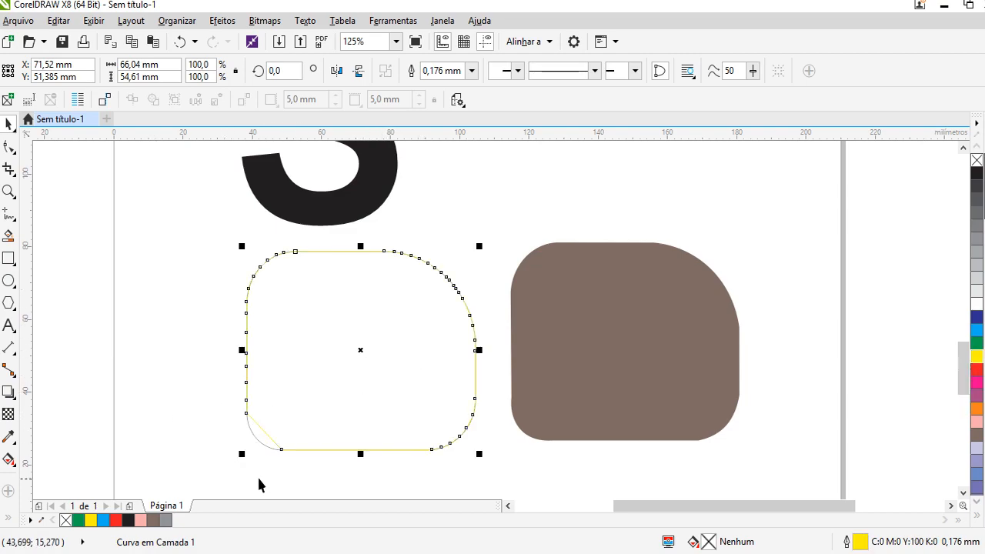
pyautogui.scroll(3, 264, 311)
pyautogui.scroll(-2, 265, 322)
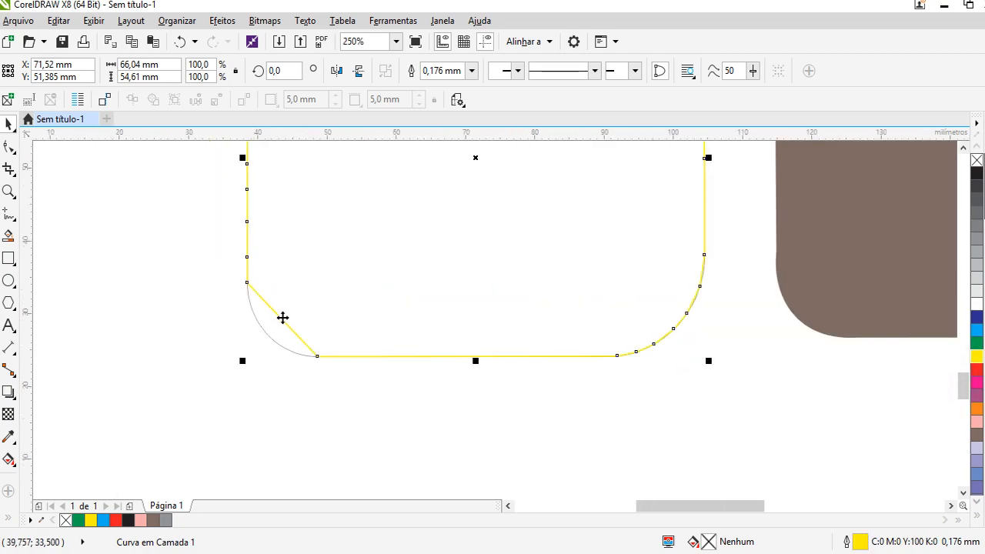
pyautogui.scroll(-2, 366, 388)
pyautogui.scroll(1, 451, 326)
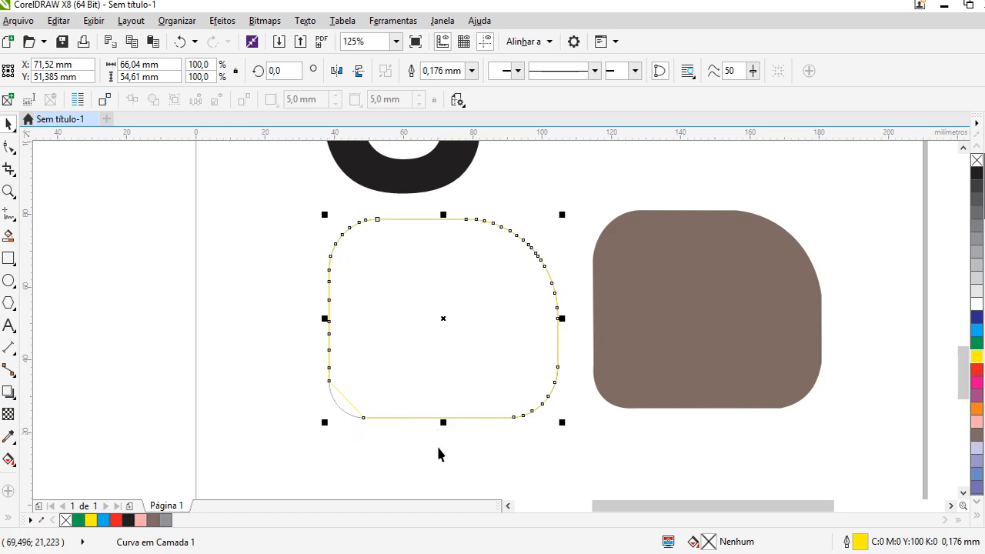
# Step: Convert the traced curve's lower-left diagonal segment to a curve with the Shape tool and bend it outward toward the rounded corner
pyautogui.press('F10')
pyautogui.scroll(2, 356, 413)
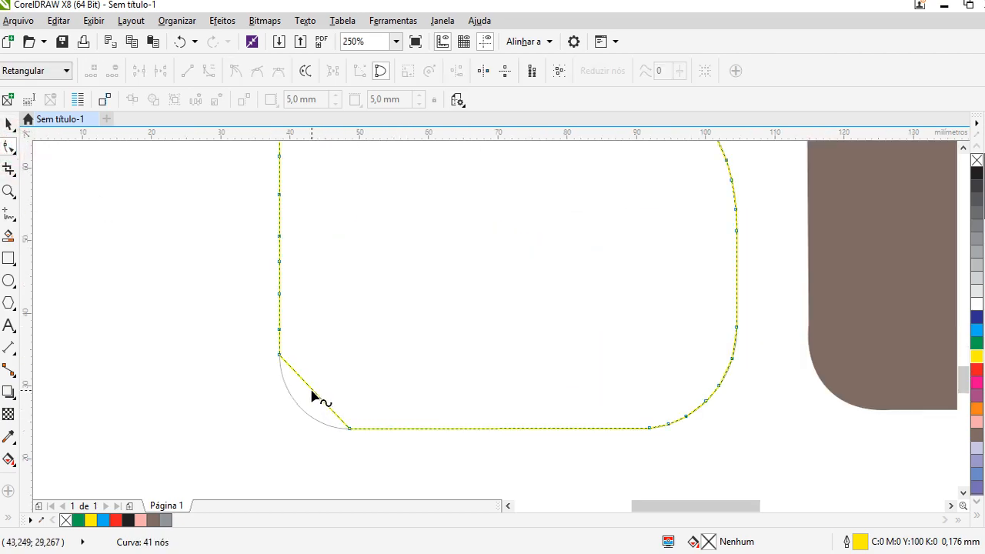
pyautogui.click(312, 390)
pyautogui.click(206, 71)
pyautogui.moveTo(313, 391); pyautogui.dragTo(300, 401)
# Step: Adjust the control handle of the lower-left corner's bottom node so the segment follows the gray rectangle's contour
pyautogui.click(347, 428)
pyautogui.click(303, 422)
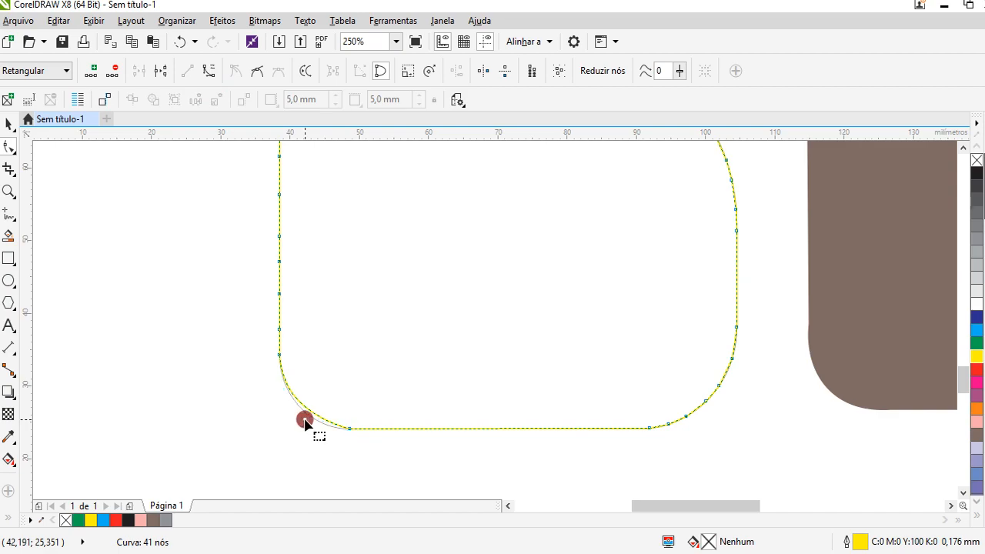
pyautogui.click(348, 428)
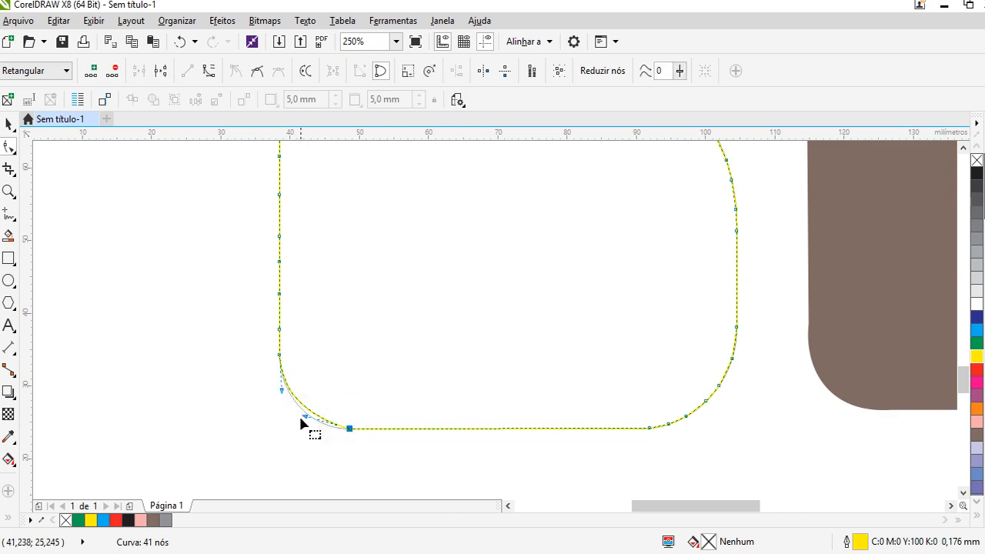
pyautogui.moveTo(304, 416); pyautogui.dragTo(298, 427)
pyautogui.click(152, 416)
# Step: Delete the six redundant nodes along the traced curve's straight left edge, keeping the nodes at both ends
pyautogui.scroll(-3, 457, 431)
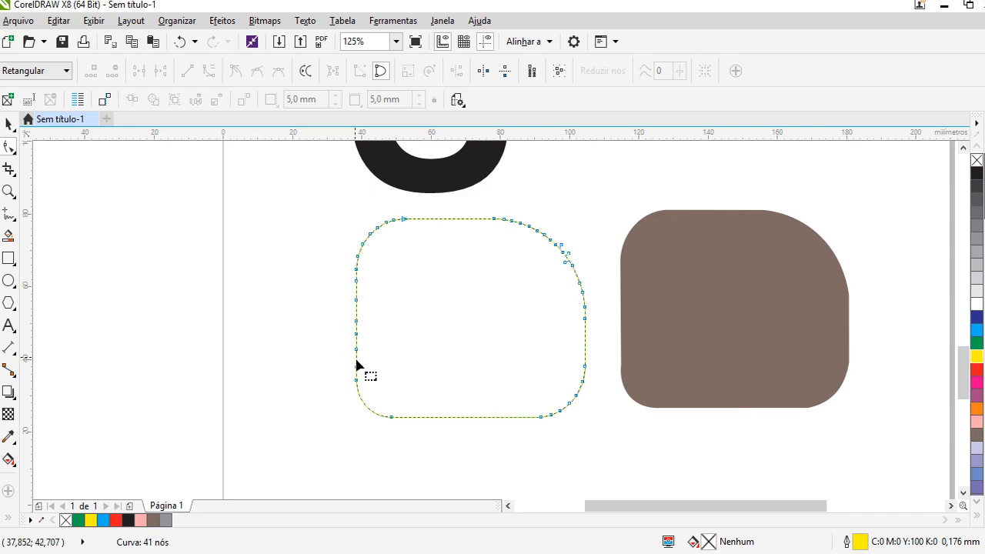
pyautogui.moveTo(365, 277); pyautogui.dragTo(336, 369)
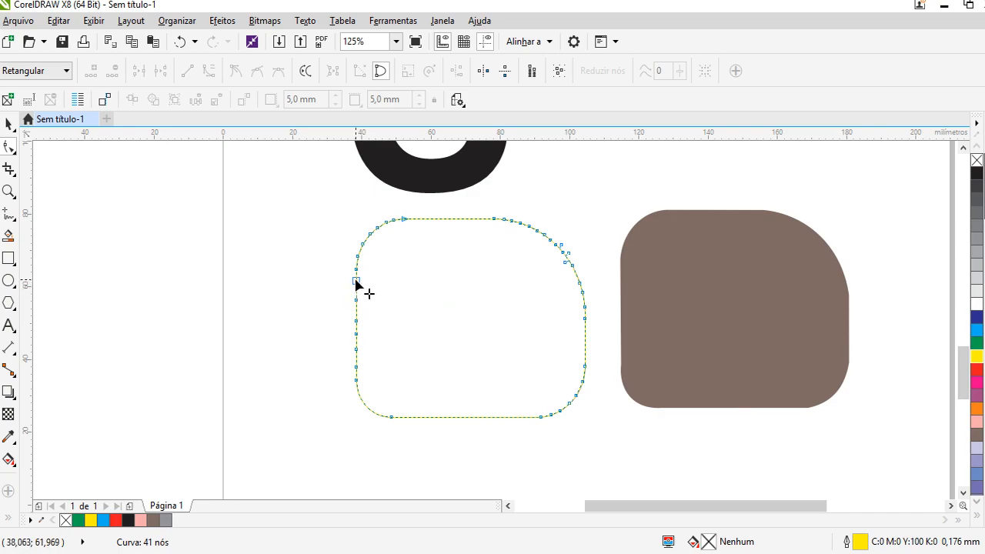
pyautogui.moveTo(370, 278); pyautogui.dragTo(333, 375)
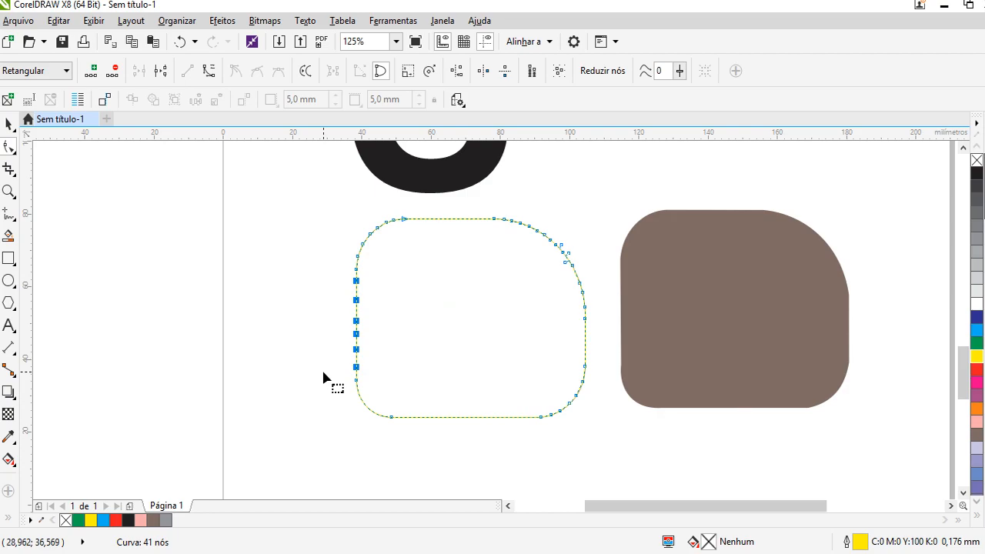
pyautogui.press('Delete')
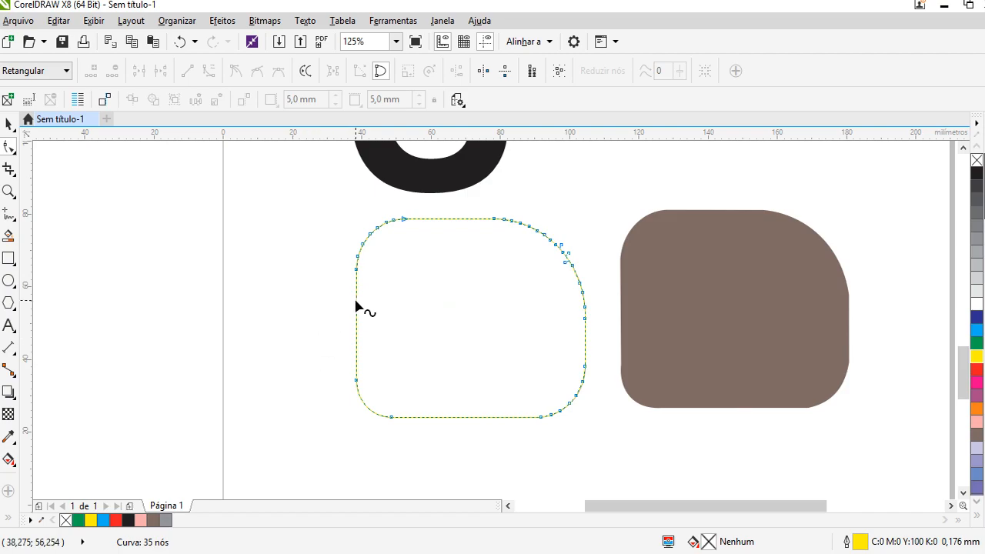
# Step: Try deleting three nodes of the traced upper-left corner one by one, and undo the deletions
pyautogui.scroll(1, 373, 223)
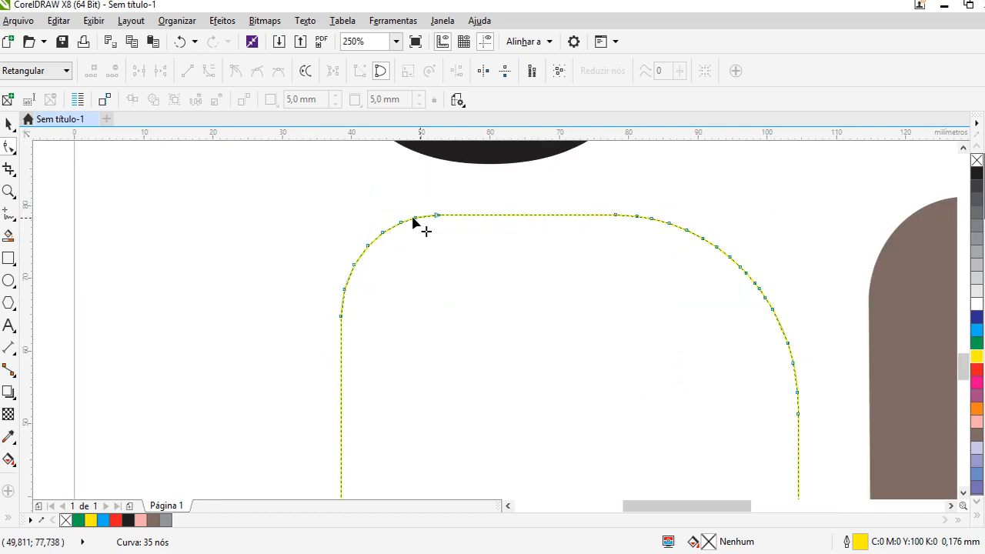
pyautogui.scroll(2, 397, 229)
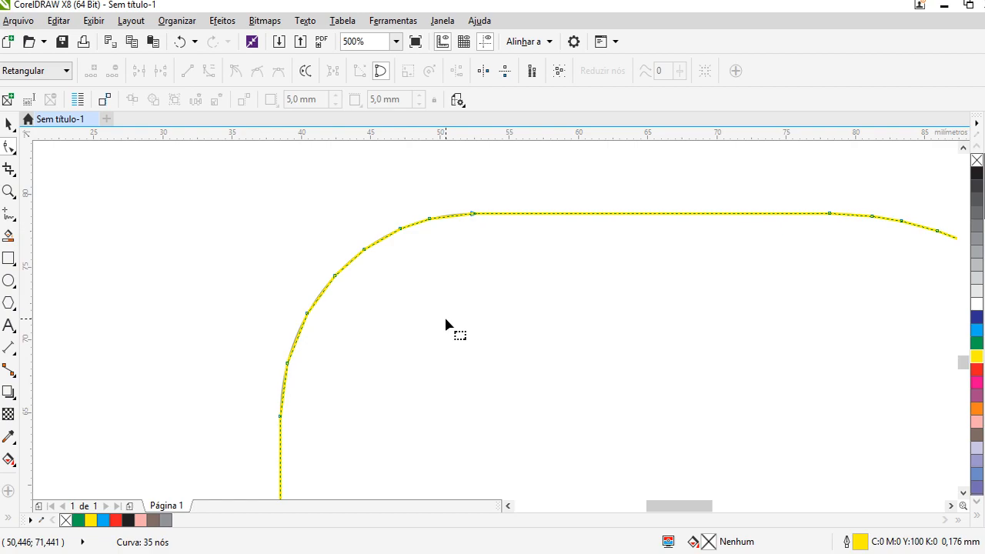
pyautogui.doubleClick(287, 362)
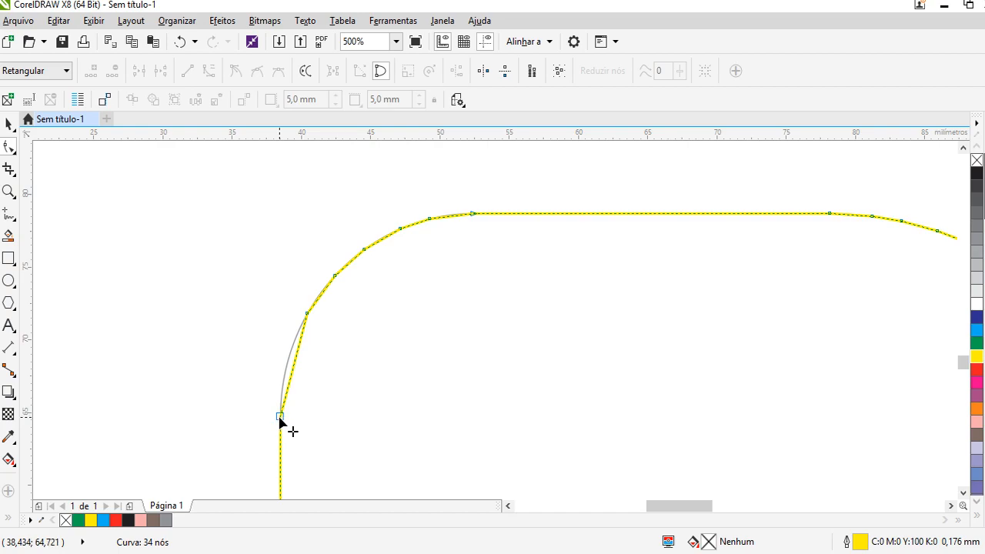
pyautogui.doubleClick(307, 314)
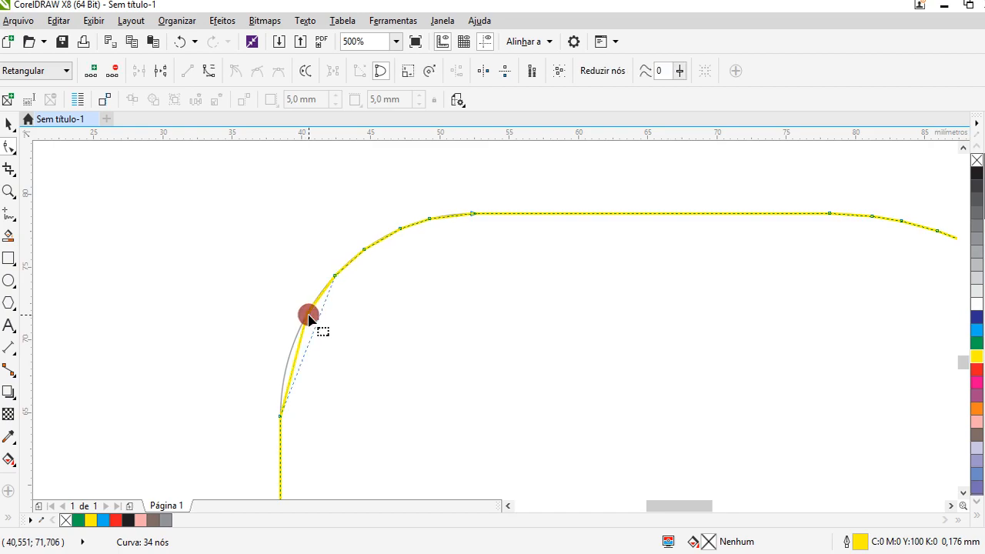
pyautogui.doubleClick(334, 275)
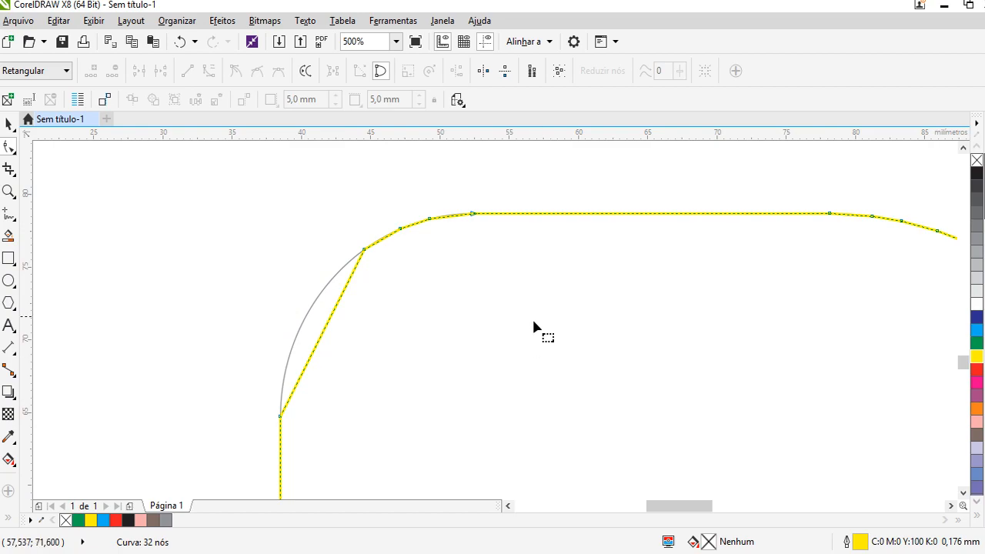
pyautogui.hotkey('ctrl', 'z')
pyautogui.hotkey('ctrl', 'z')
pyautogui.hotkey('ctrl', 'z')
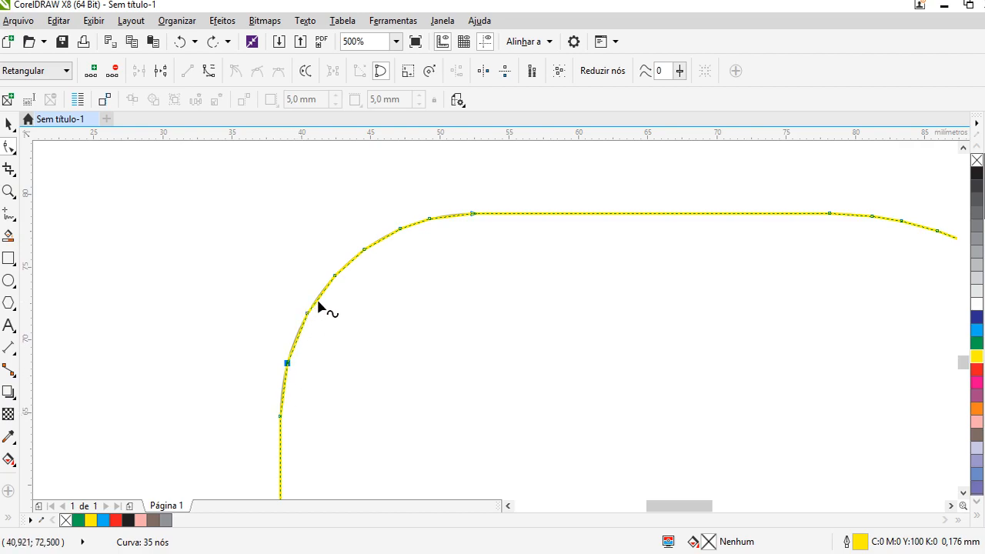
# Step: Try deleting two lower nodes of the upper-left corner together, and undo the deletion
pyautogui.moveTo(337, 308); pyautogui.dragTo(216, 393)
pyautogui.press('Delete')
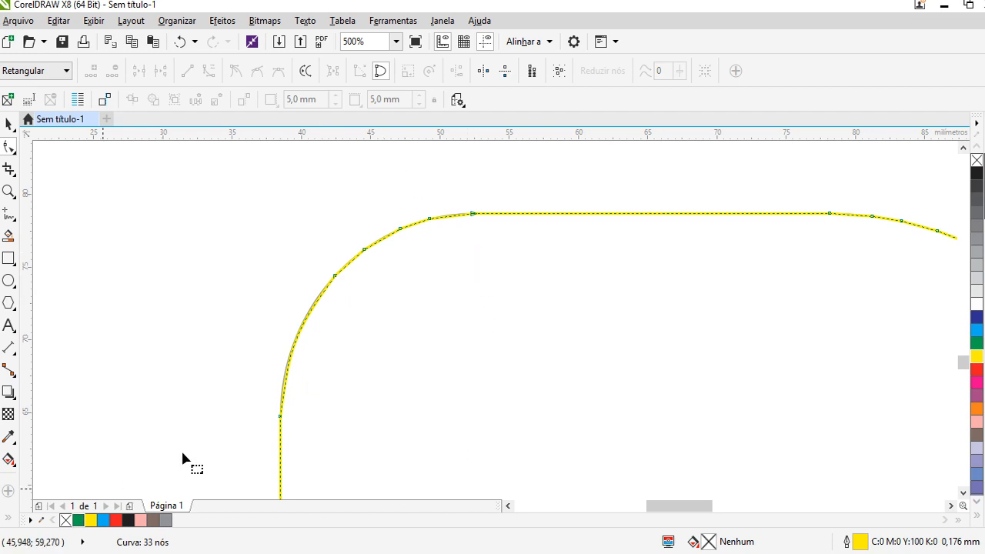
pyautogui.hotkey('ctrl', 'z')
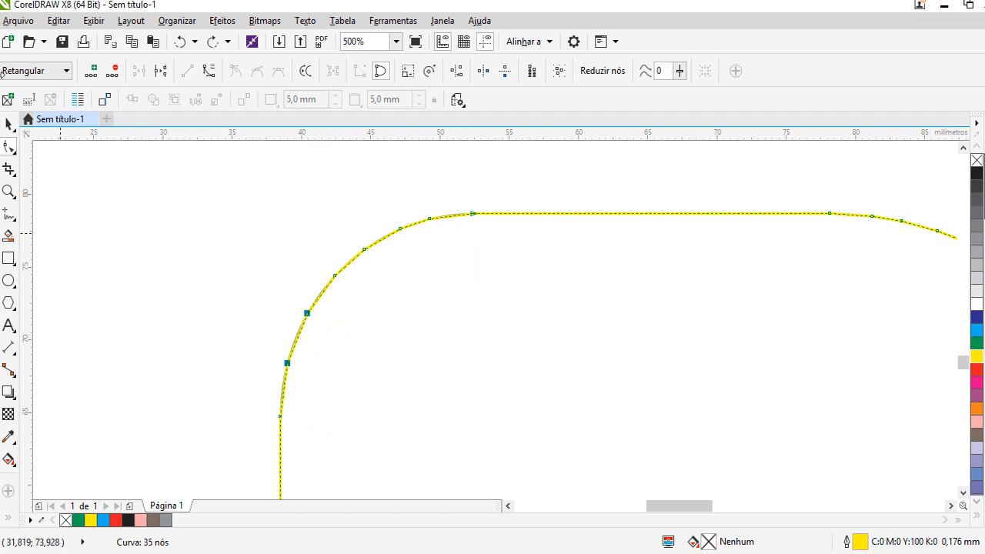
# Step: Delete the six intermediate nodes of the traced upper-left corner, first the lower two and then the other four, keeping the corner's end nodes
pyautogui.moveTo(342, 284); pyautogui.dragTo(262, 381)
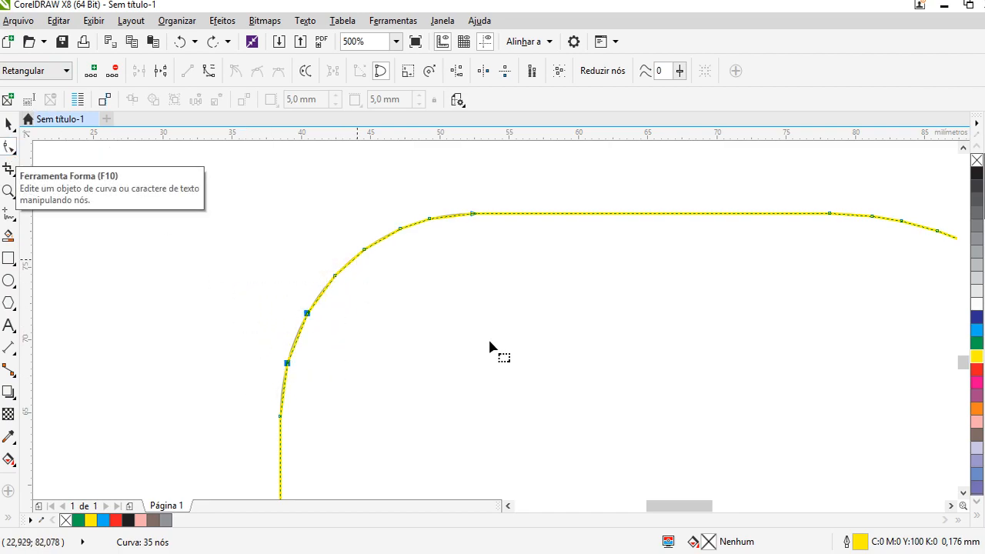
pyautogui.press('Delete')
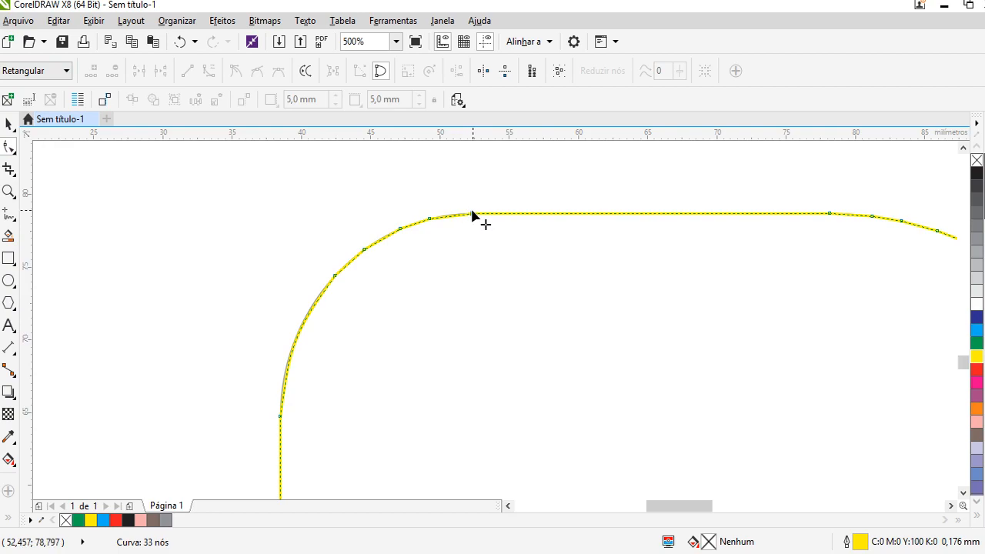
pyautogui.moveTo(445, 202); pyautogui.dragTo(286, 315)
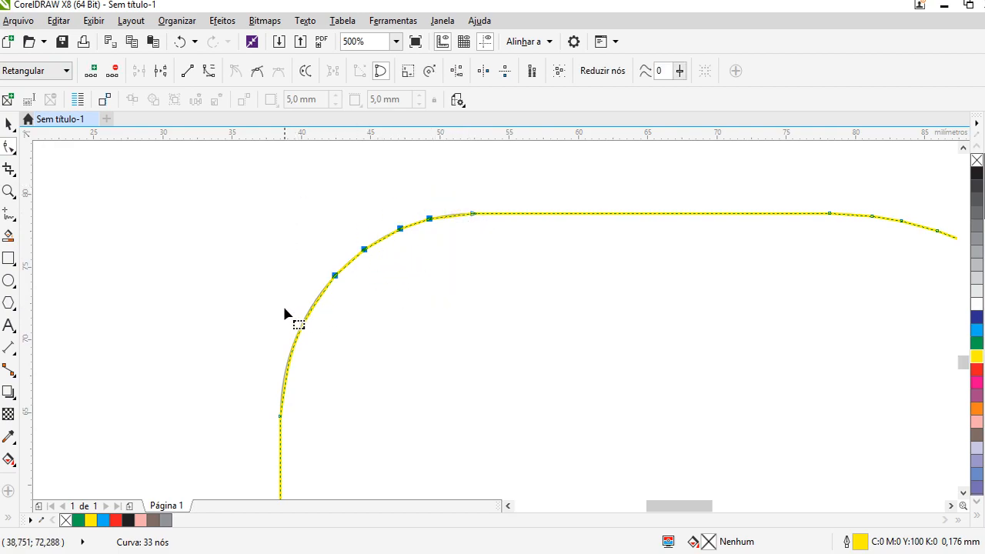
pyautogui.press('Delete')
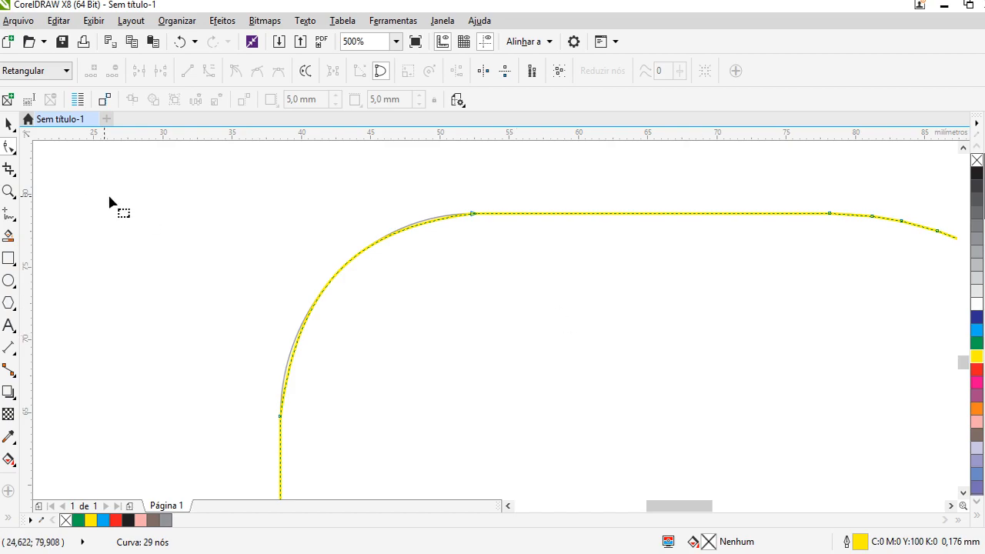
# Step: Try deleting all intermediate nodes of the traced upper-right corner together, keeping its end nodes, and undo the deletion
pyautogui.scroll(-2, 175, 307)
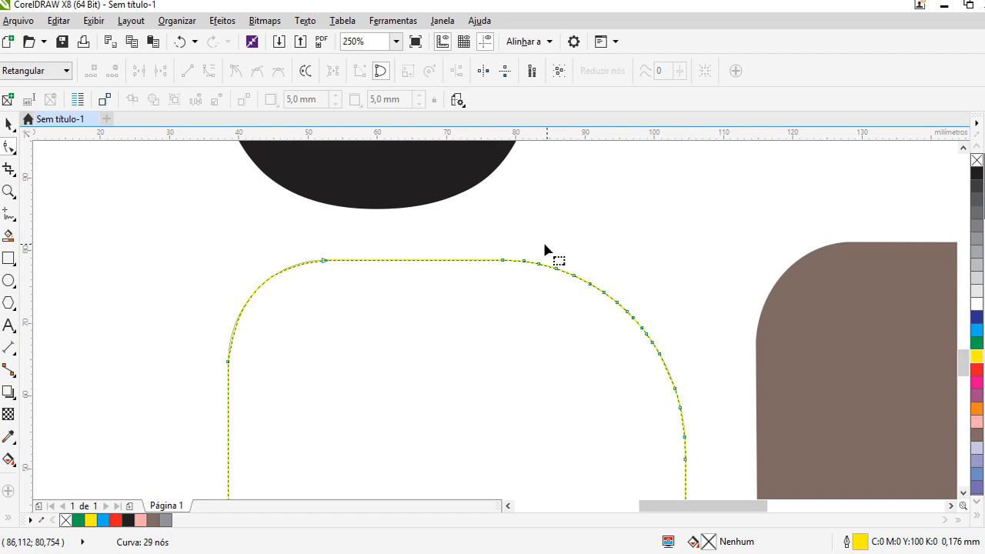
pyautogui.moveTo(516, 238); pyautogui.dragTo(706, 447)
pyautogui.click(611, 221)
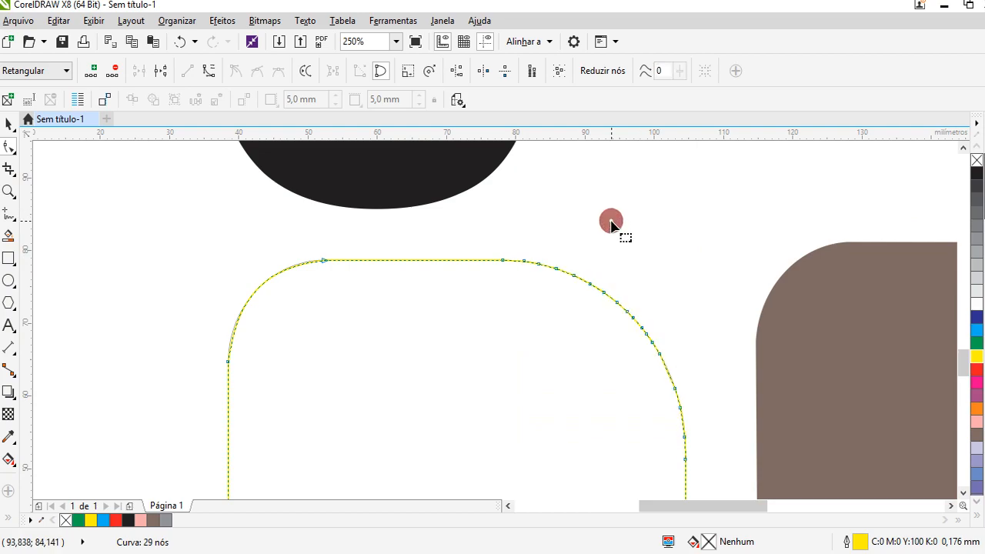
pyautogui.click(516, 243)
pyautogui.moveTo(515, 245); pyautogui.dragTo(715, 446)
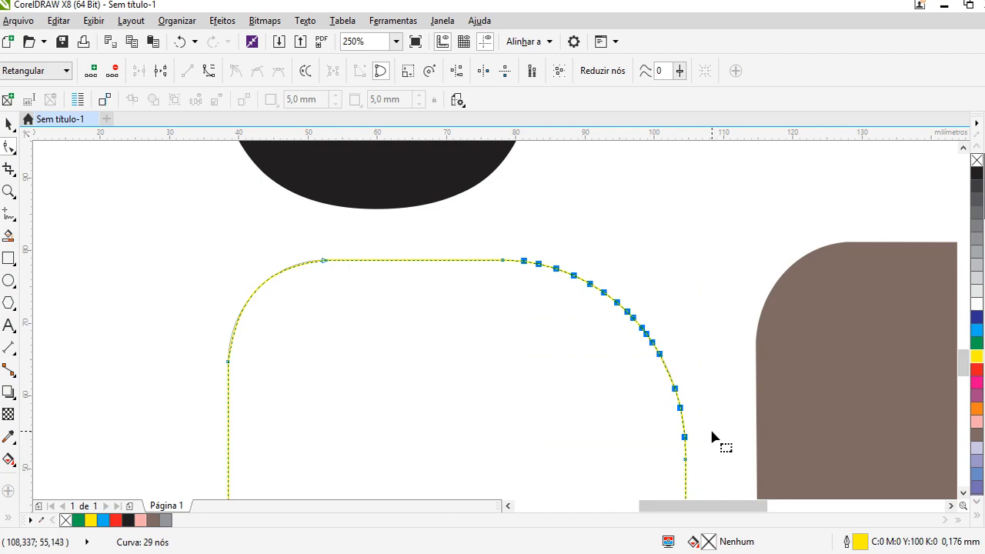
pyautogui.press('Delete')
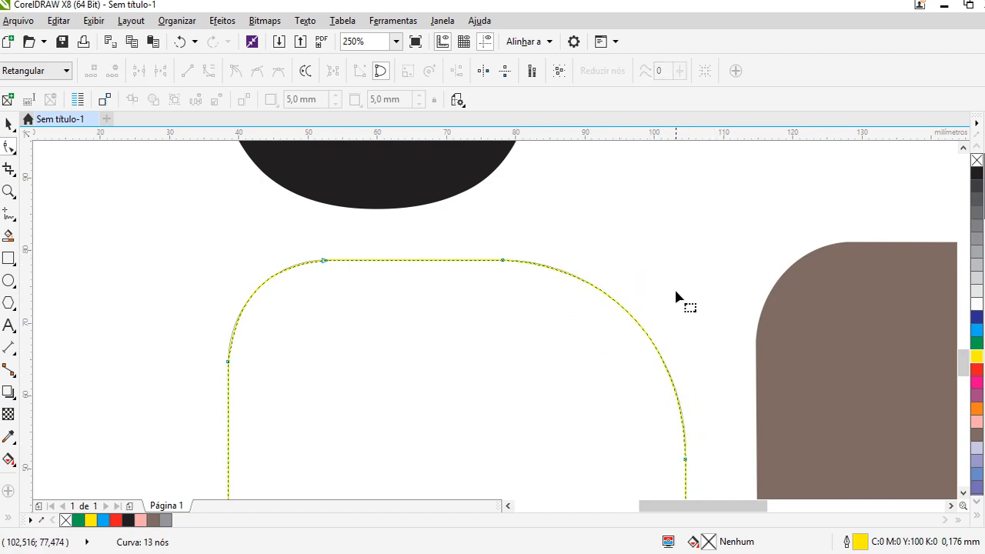
pyautogui.hotkey('ctrl', 'z')
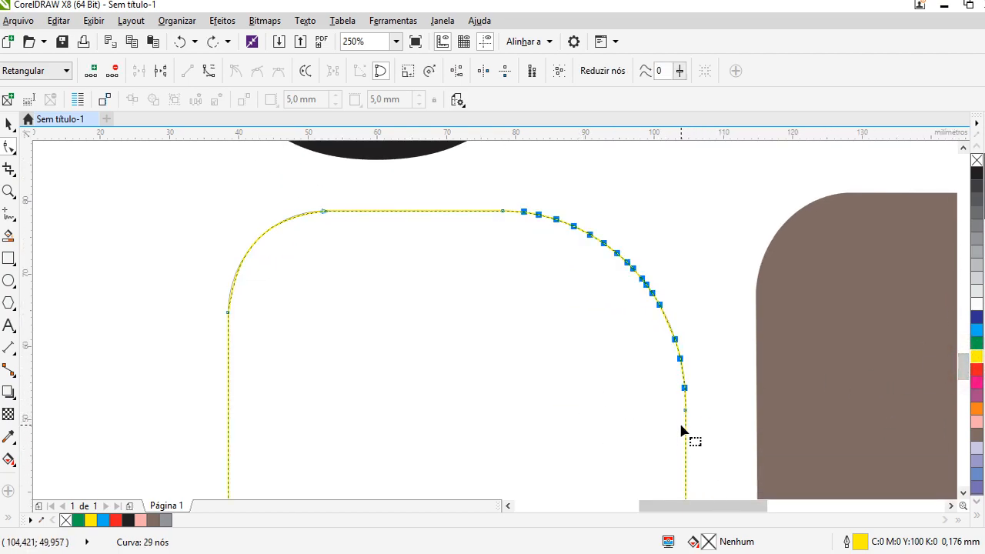
# Step: Try deleting the upper-right corner's intermediate nodes together with the node at its lower end, and undo the deletion
pyautogui.scroll(-2, 672, 391)
pyautogui.scroll(2, 662, 393)
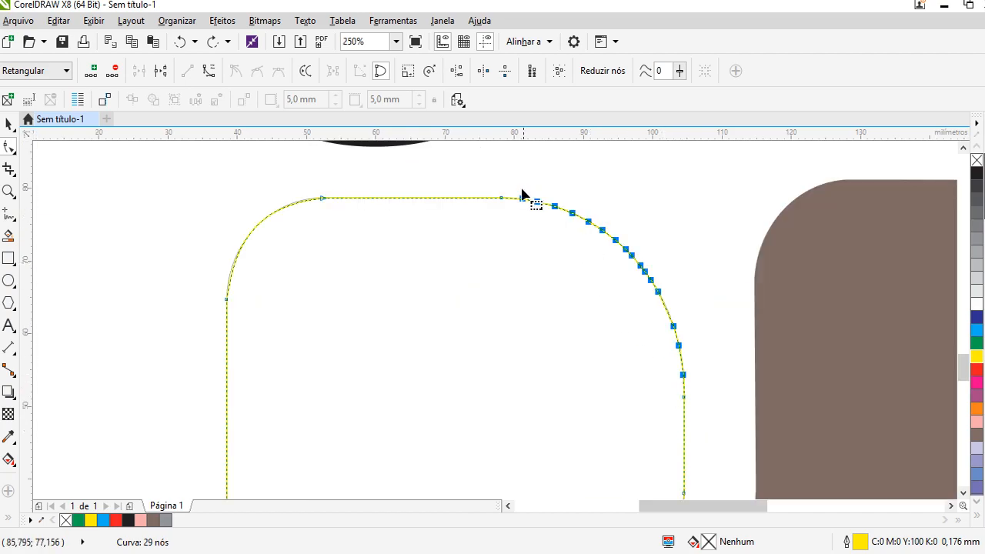
pyautogui.moveTo(515, 184); pyautogui.dragTo(721, 455)
pyautogui.press('Delete')
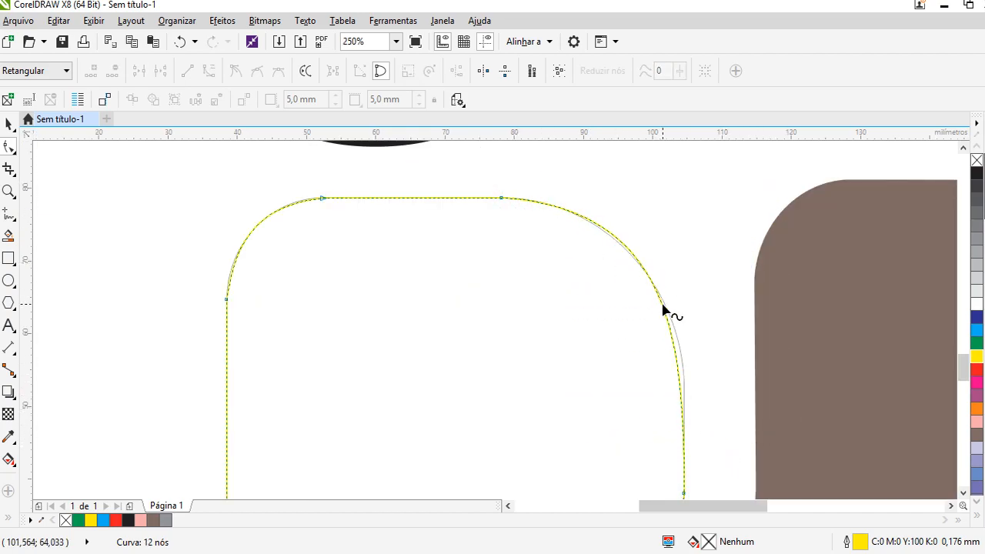
pyautogui.scroll(-2, 670, 359)
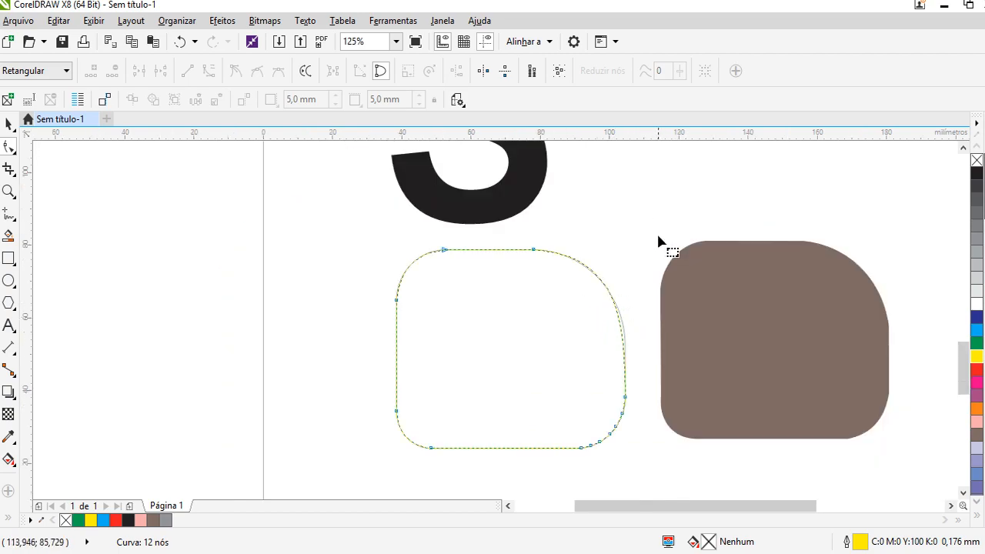
pyautogui.hotkey('ctrl', 'z')
# Step: Repeat the trial deletion of the upper-right corner's nodes including its lower end node, undo it, and clear the node selection
pyautogui.scroll(1, 636, 343)
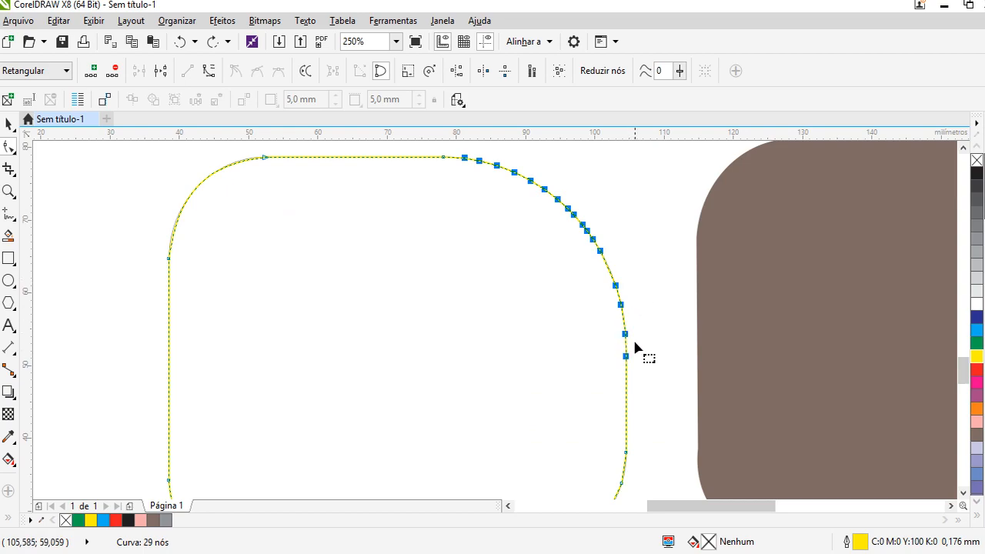
pyautogui.press('Delete')
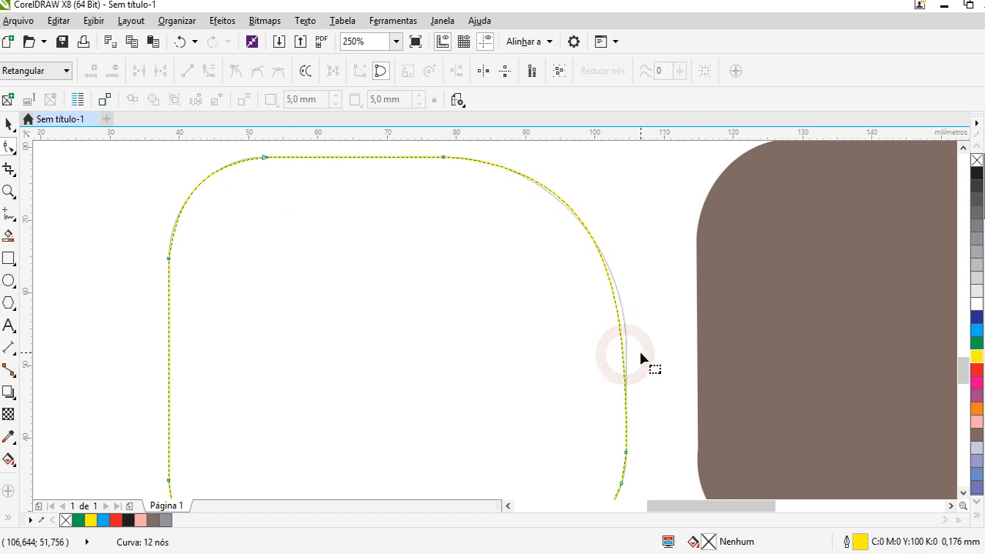
pyautogui.hotkey('ctrl', 'z')
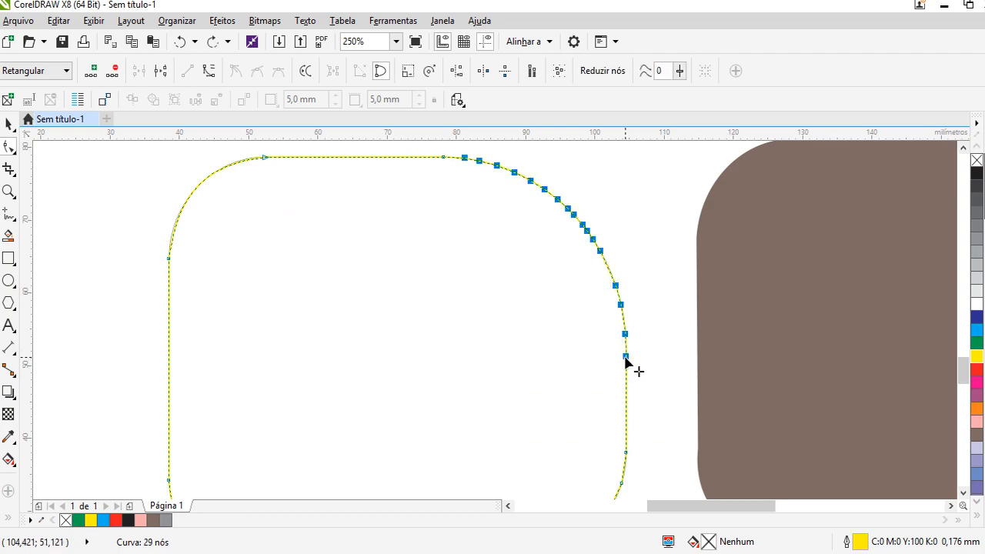
pyautogui.click(626, 358)
pyautogui.press('Delete')
pyautogui.hotkey('ctrl', 'z')
pyautogui.click(647, 235)
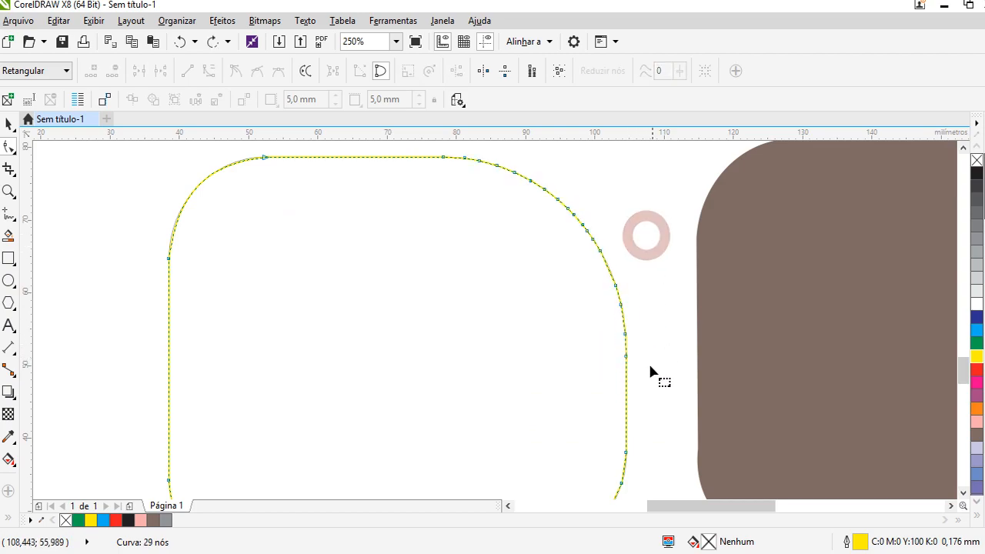
# Step: Delete the sixteen intermediate nodes of the traced upper-right corner, keeping only the corner's two end nodes
pyautogui.moveTo(456, 150); pyautogui.dragTo(656, 351)
pyautogui.press('Delete')
pyautogui.click(634, 299)
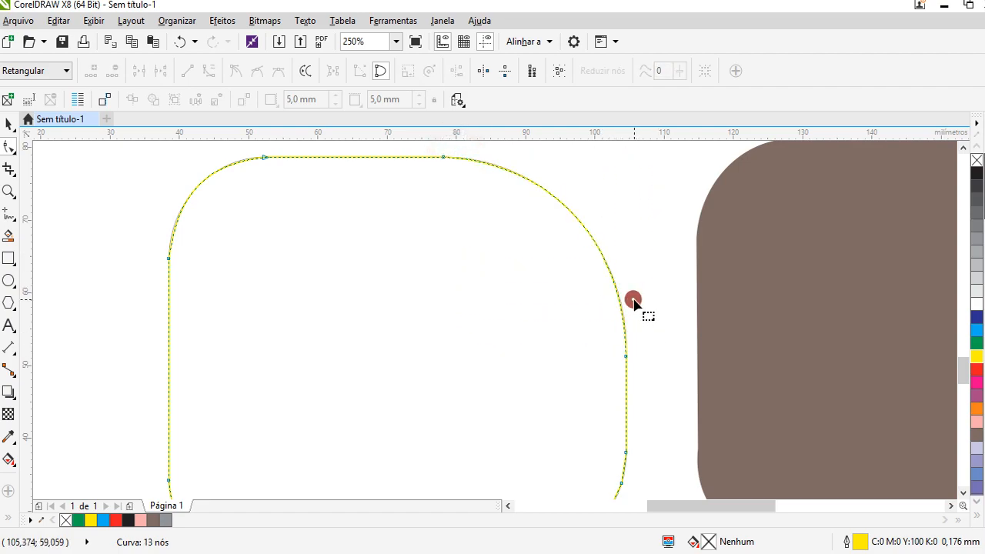
# Step: Delete the five intermediate nodes of the traced lower-right corner, keeping the corner's end nodes
pyautogui.scroll(-2, 554, 212)
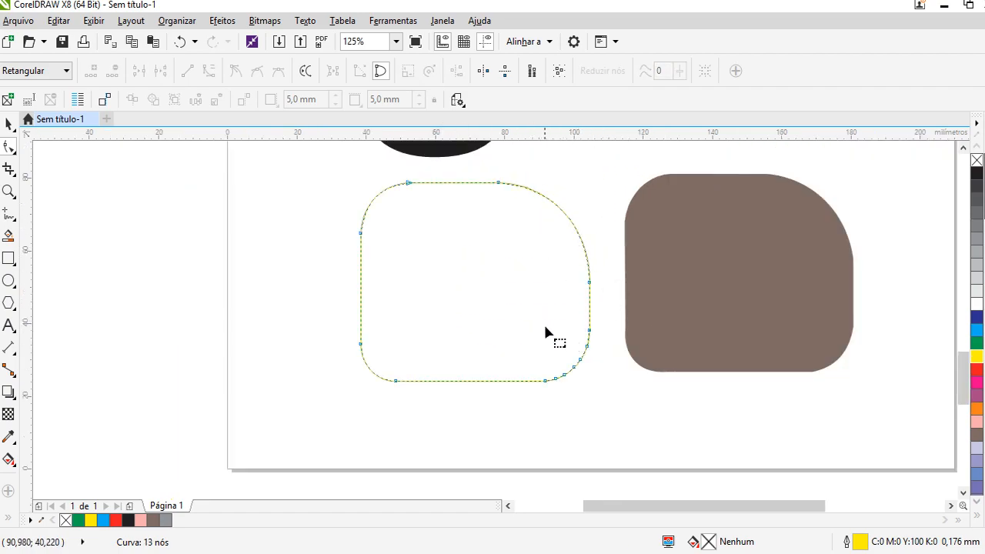
pyautogui.scroll(2, 589, 360)
pyautogui.scroll(2, 608, 313)
pyautogui.moveTo(636, 266); pyautogui.dragTo(446, 456)
pyautogui.press('Delete')
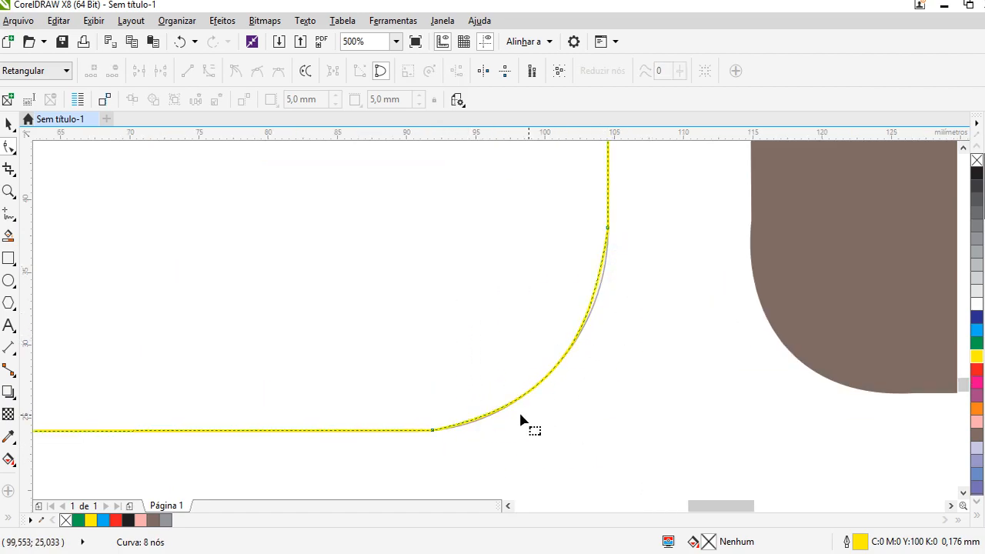
pyautogui.press('F4')
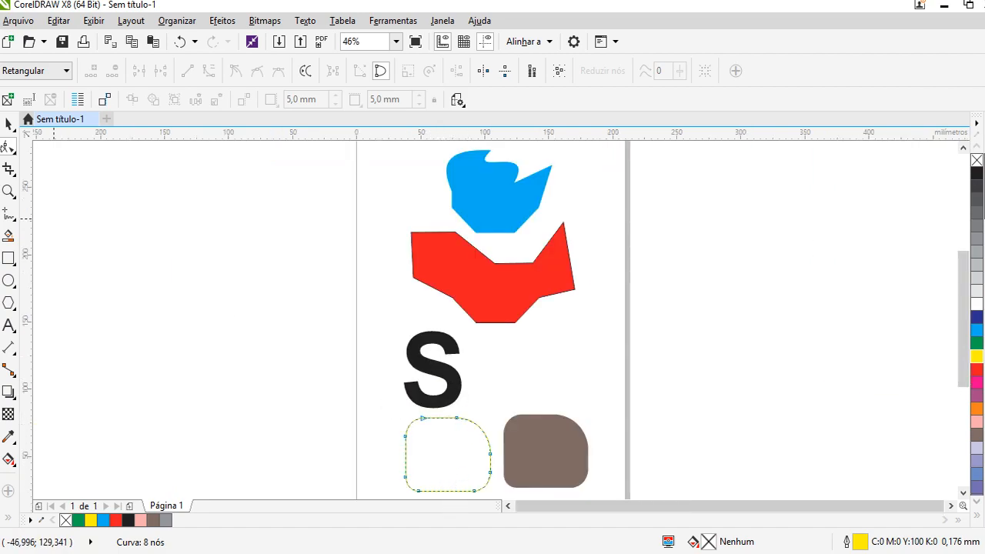
# Step: Separate the traced curve from the original rounded rectangle and space both side by side with the brown shape
pyautogui.click(9, 126)
pyautogui.moveTo(448, 454); pyautogui.dragTo(369, 455)
pyautogui.moveTo(549, 458); pyautogui.dragTo(581, 456)
pyautogui.moveTo(466, 460); pyautogui.dragTo(501, 459)
pyautogui.moveTo(368, 452); pyautogui.dragTo(405, 453)
pyautogui.scroll(-2, 465, 370)
pyautogui.scroll(3, 430, 435)
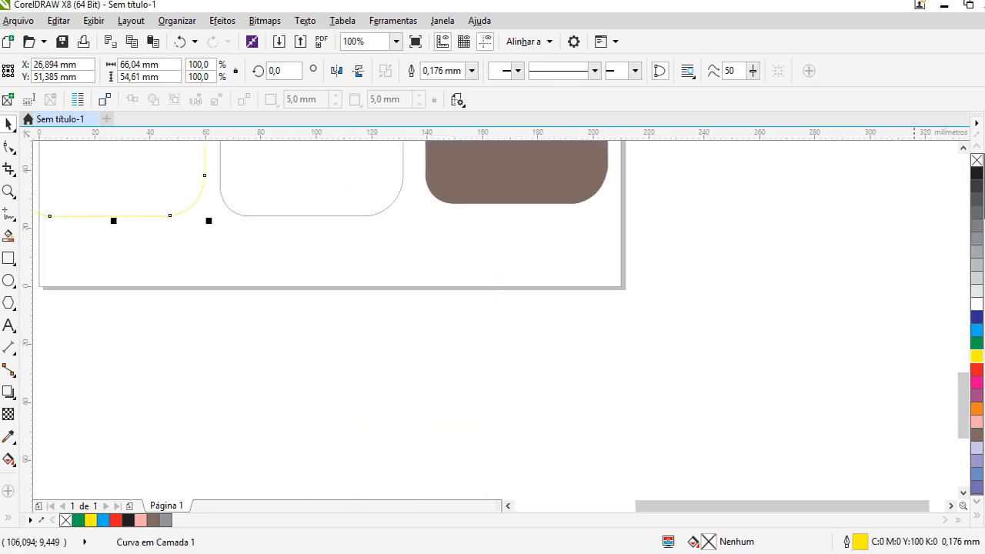
# Step: Fill the traced curve with yellow, and try red on the original rounded rectangle before filling it with light lavender
pyautogui.click(971, 358)
pyautogui.click(307, 187)
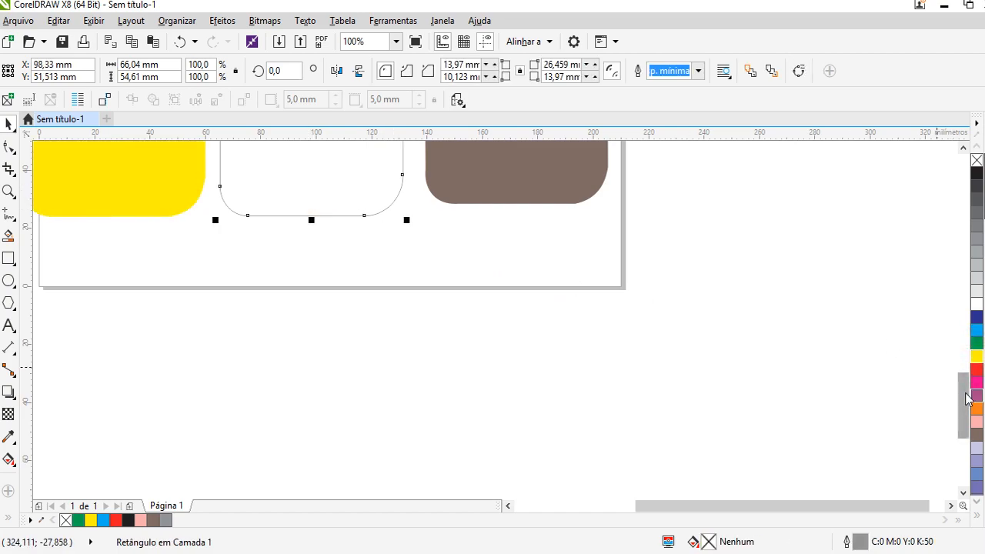
pyautogui.click(974, 370)
pyautogui.scroll(-2, 570, 277)
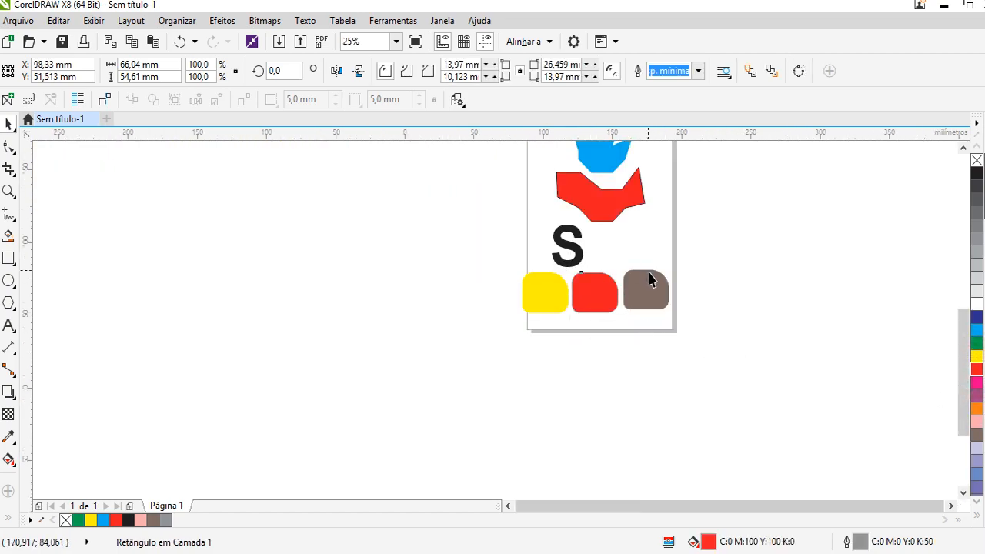
pyautogui.scroll(1, 646, 258)
pyautogui.click(975, 447)
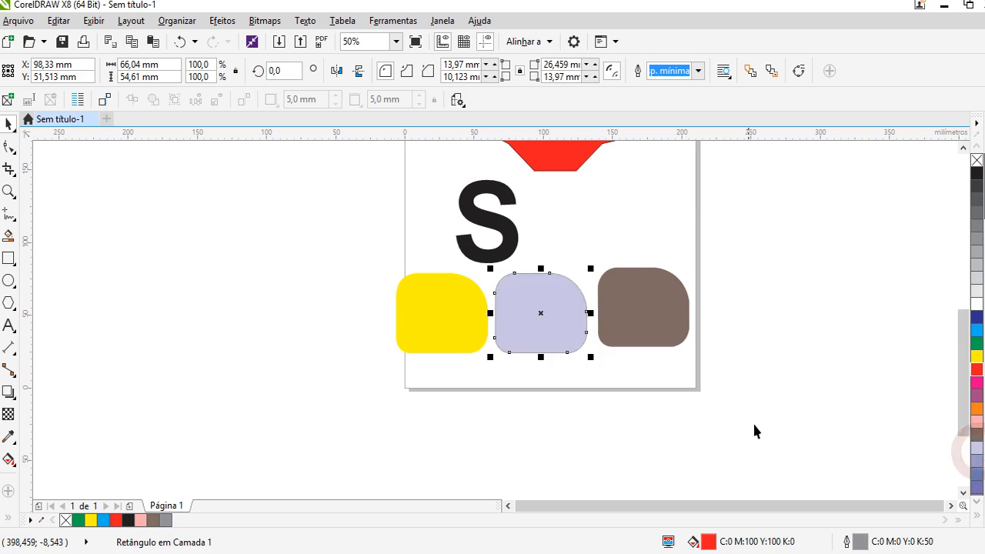
# Step: Scale the yellow, lavender and brown shapes down together proportionally to about 178 mm overall width
pyautogui.click(754, 422)
pyautogui.moveTo(793, 241); pyautogui.dragTo(216, 412)
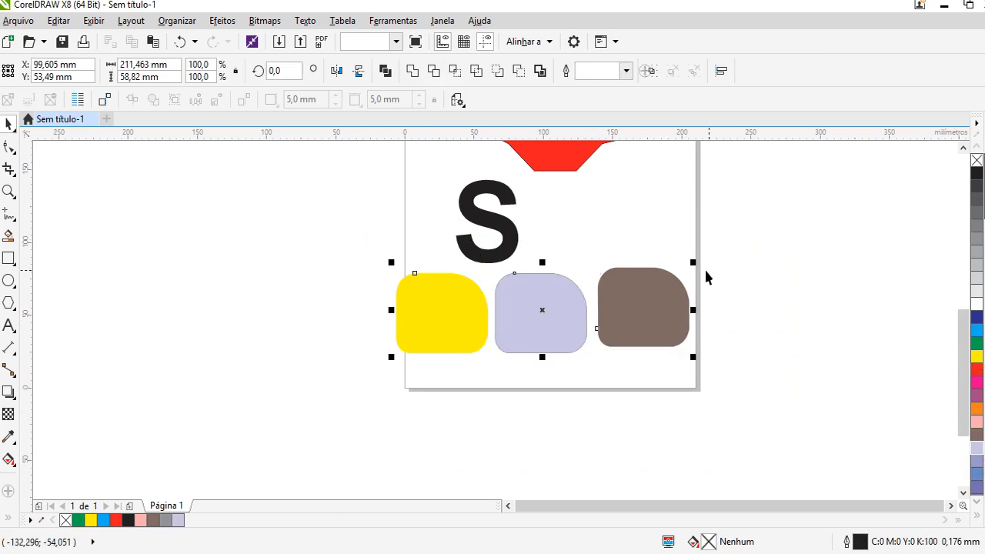
pyautogui.moveTo(695, 261); pyautogui.dragTo(677, 271)
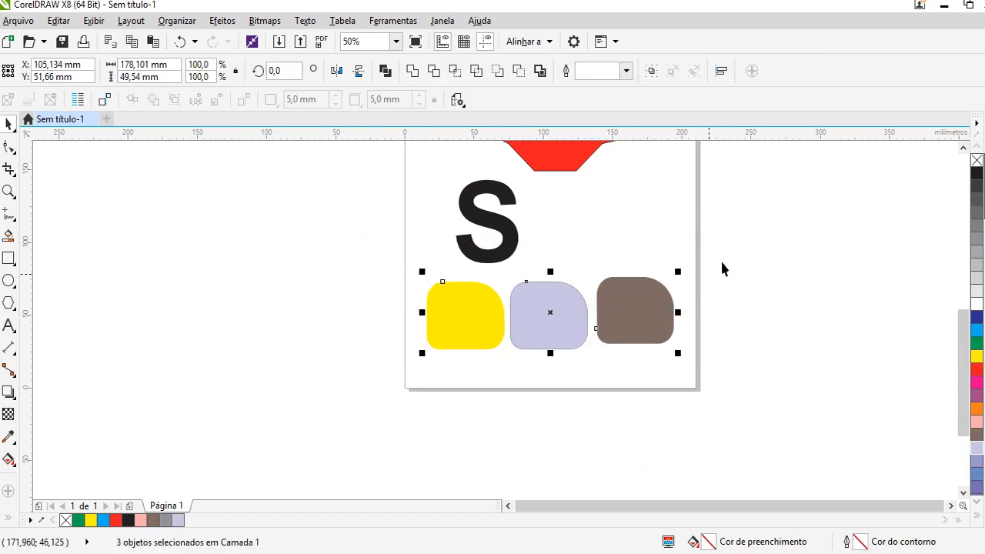
pyautogui.click(774, 262)
# Step: Move the letter S so that it stands clear above the yellow shape
pyautogui.scroll(3, 477, 212)
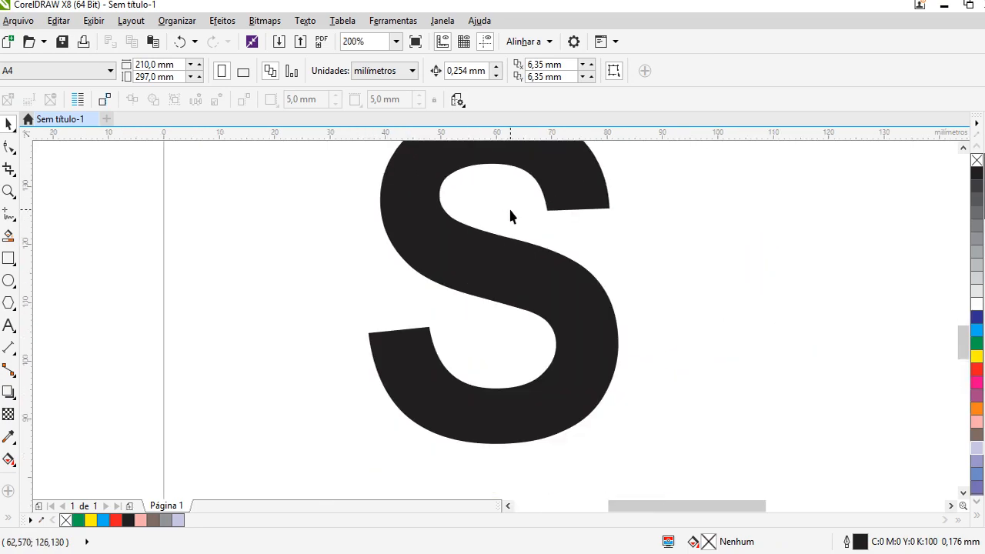
pyautogui.moveTo(415, 283); pyautogui.dragTo(348, 327)
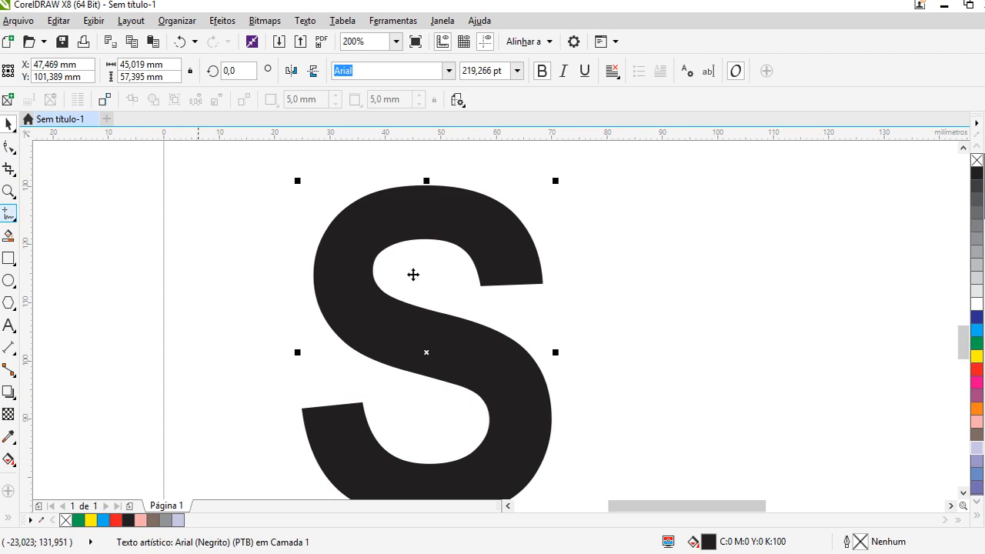
pyautogui.scroll(-1, 321, 239)
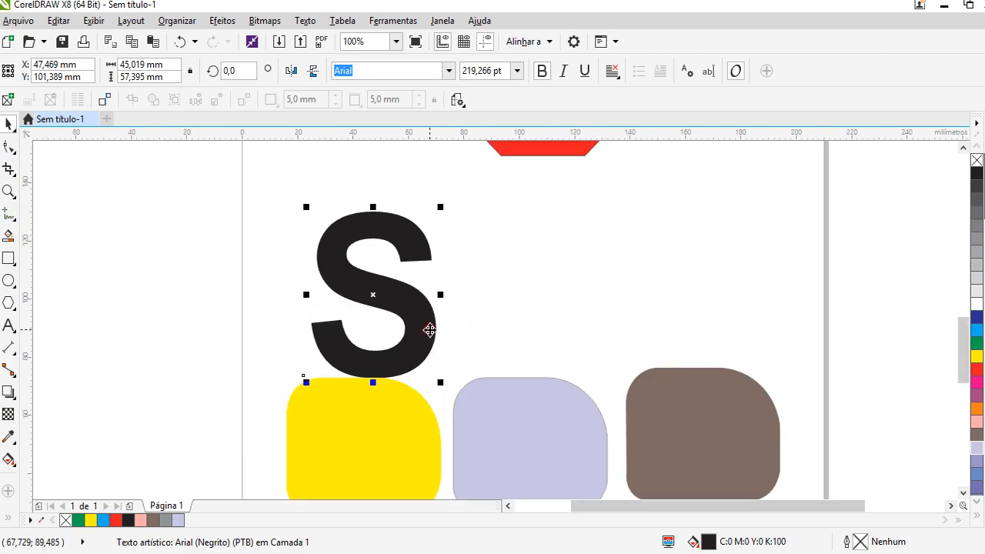
pyautogui.moveTo(429, 329); pyautogui.dragTo(431, 284)
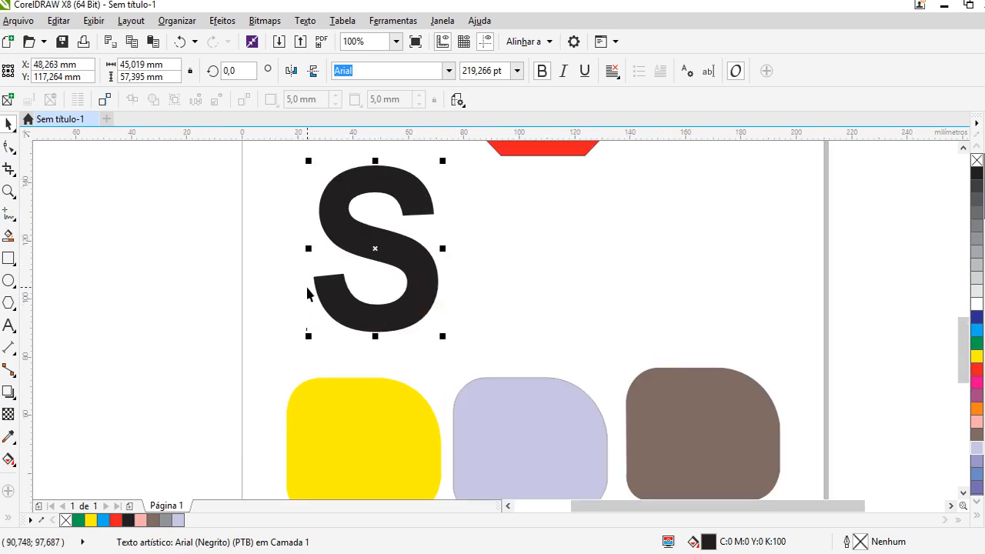